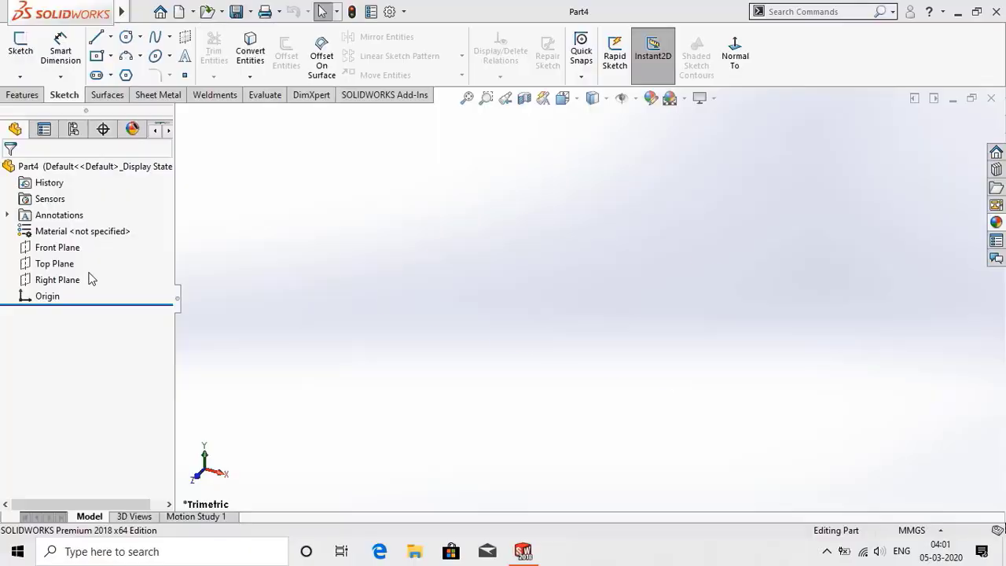
- Begin a new sketch on the part's Top Plane
click(59, 264)
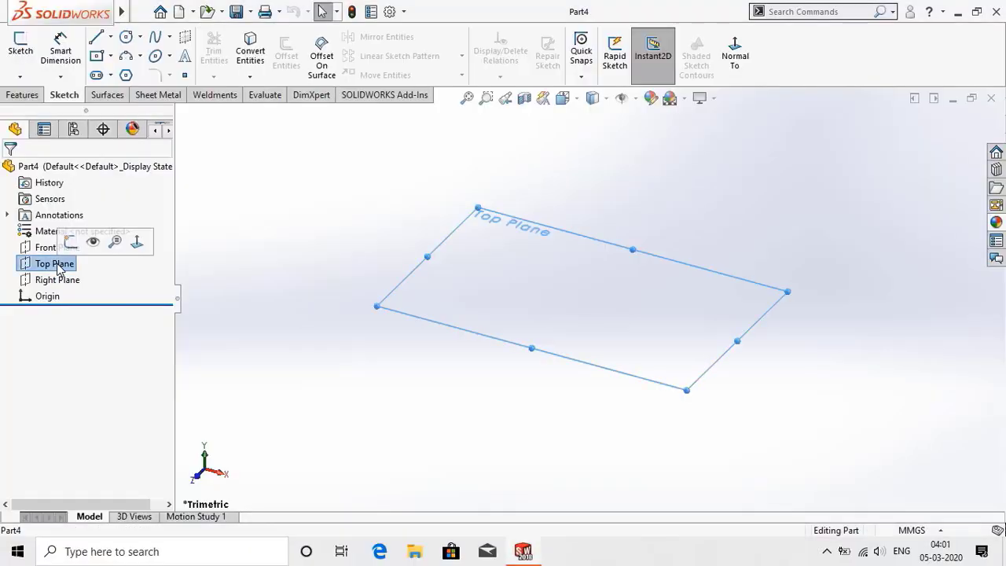
click(71, 239)
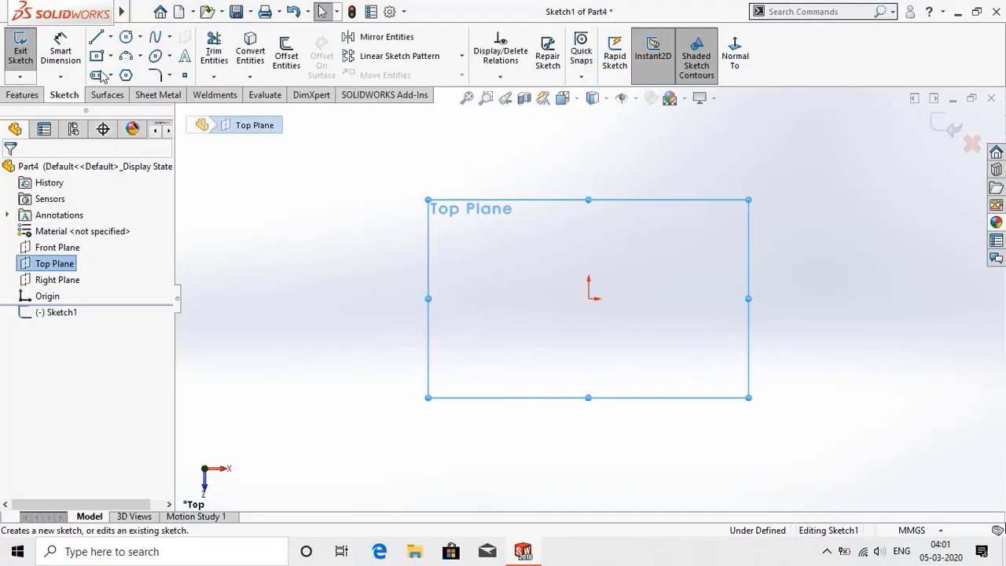
- Draw a horizontal centerline through the sketch origin
click(111, 37)
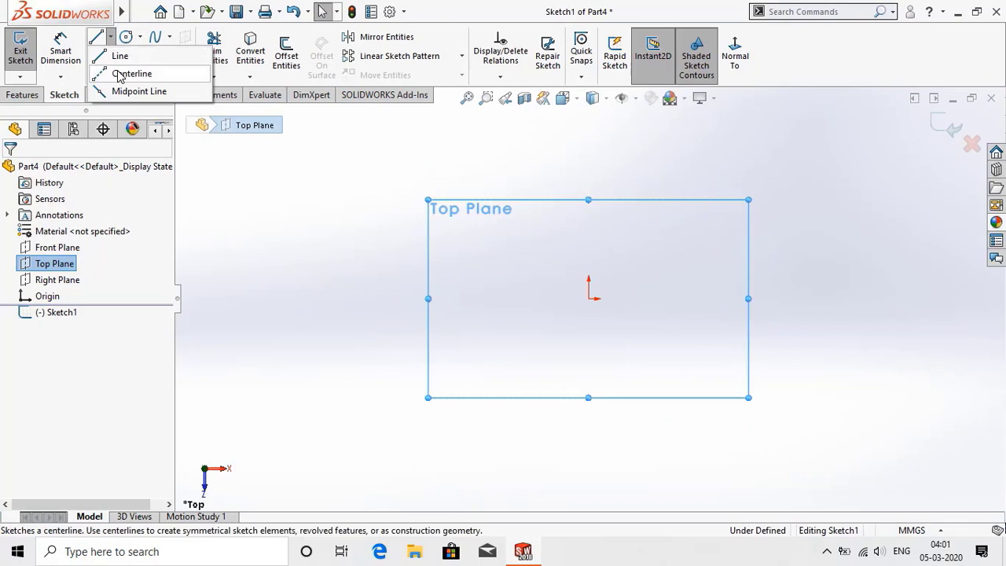
click(119, 73)
mouse_move(308, 298)
mouse_down()
mouse_move(914, 310)
mouse_move(898, 301)
mouse_up()
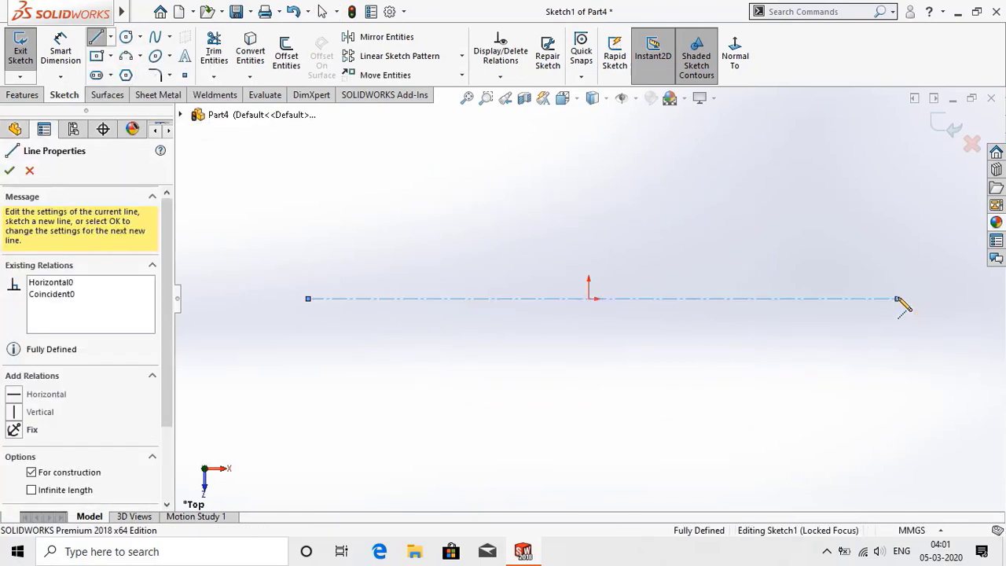
right_click(904, 308)
click(908, 313)
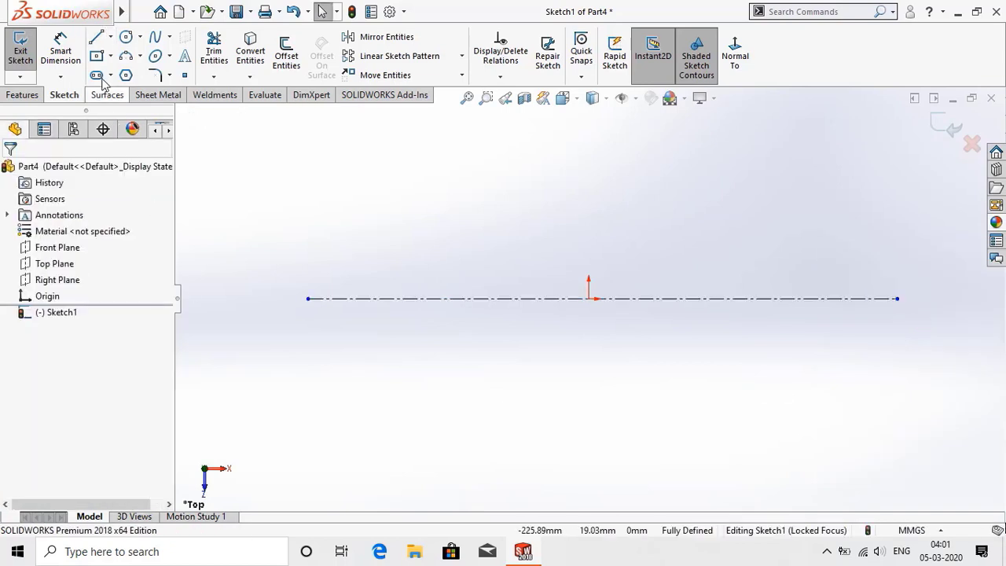
- Draw a vertical line rising from the centerline on the right side
click(111, 37)
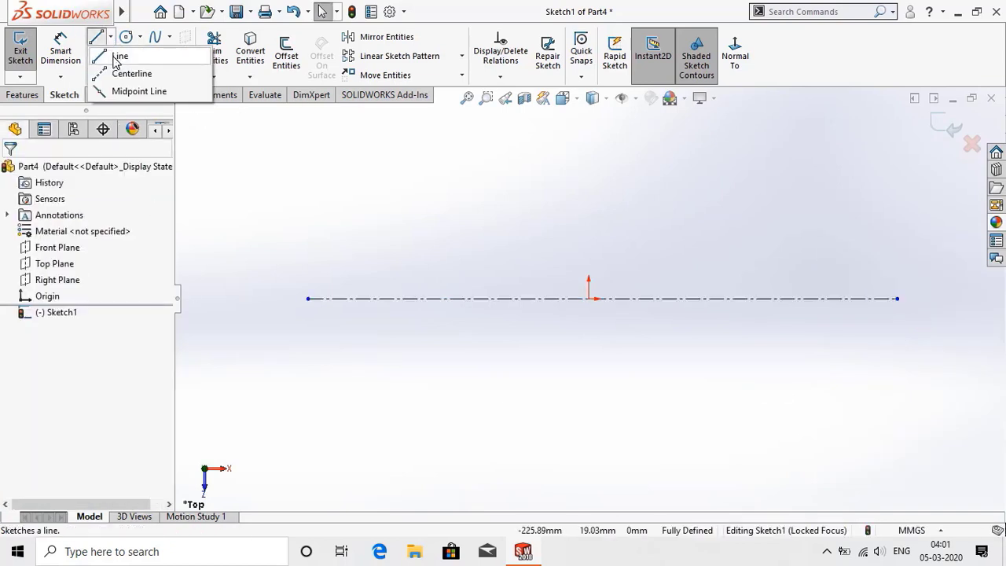
click(118, 57)
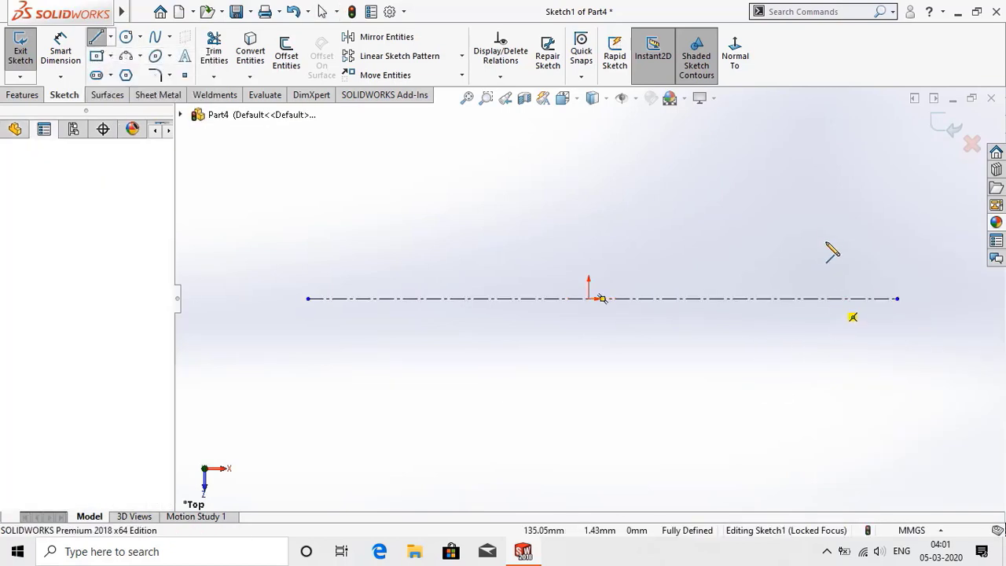
click(832, 299)
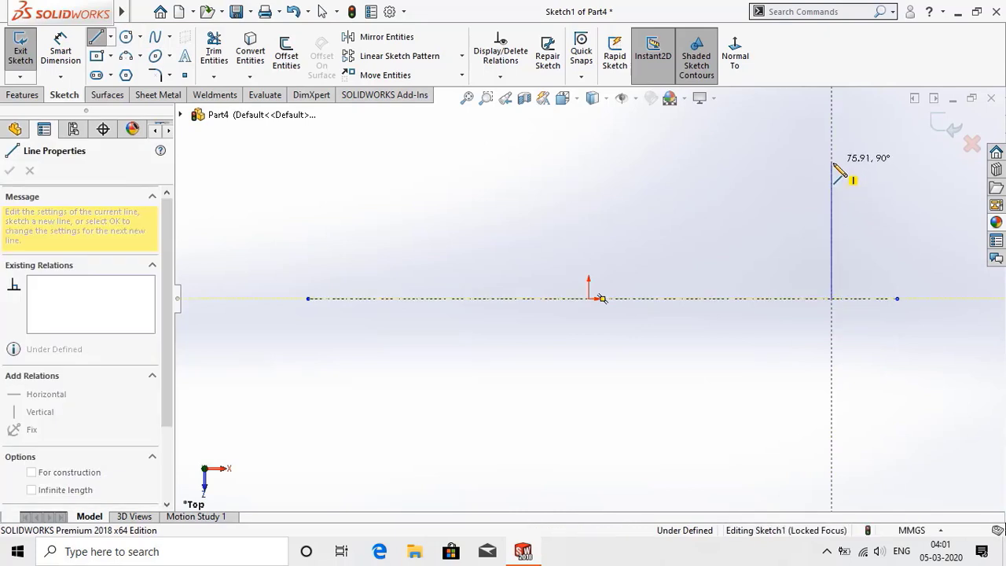
click(832, 162)
right_click(832, 163)
click(853, 168)
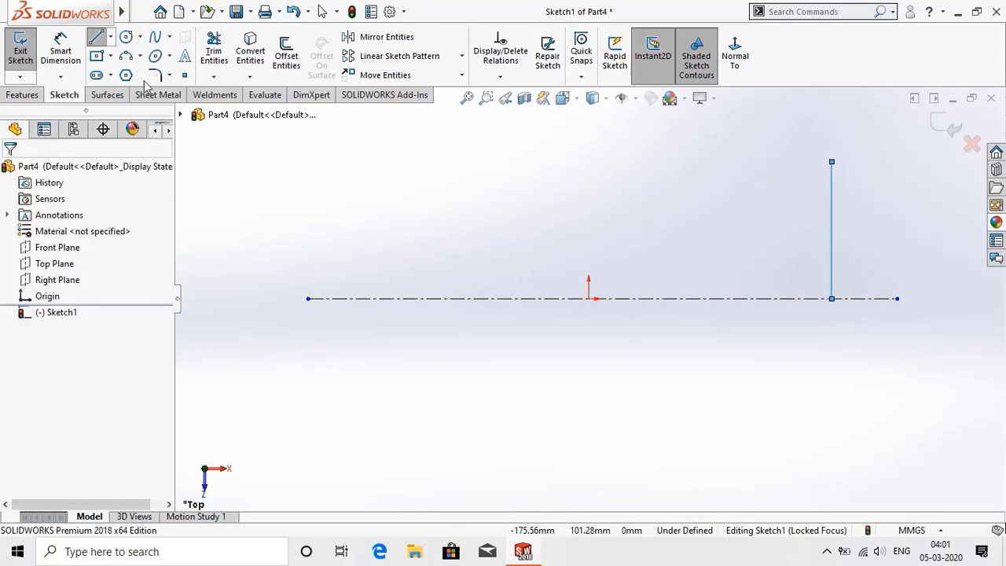
- Add two more vertical lines on the centerline, one at the origin and one on the left
click(97, 39)
click(589, 299)
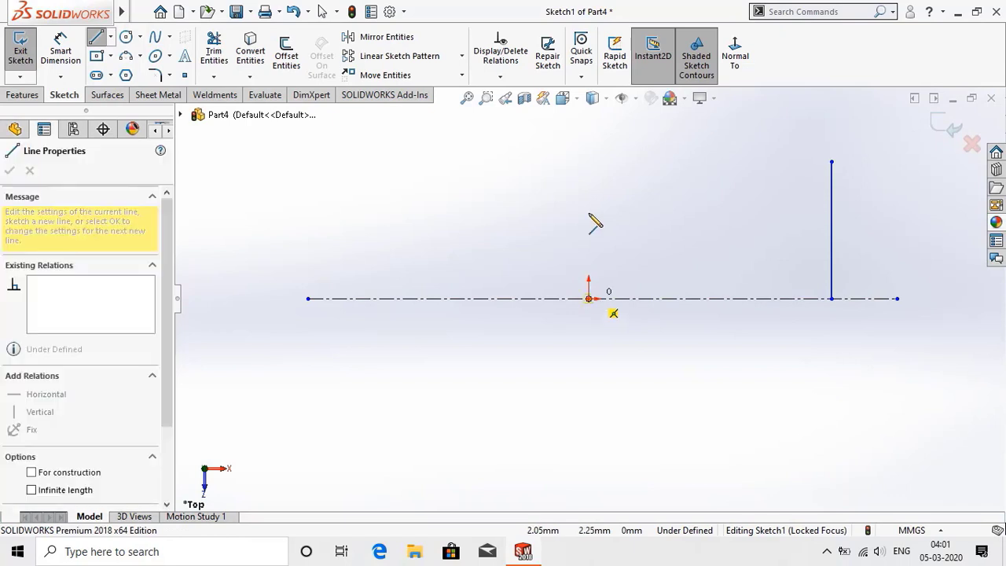
click(589, 186)
right_click(590, 187)
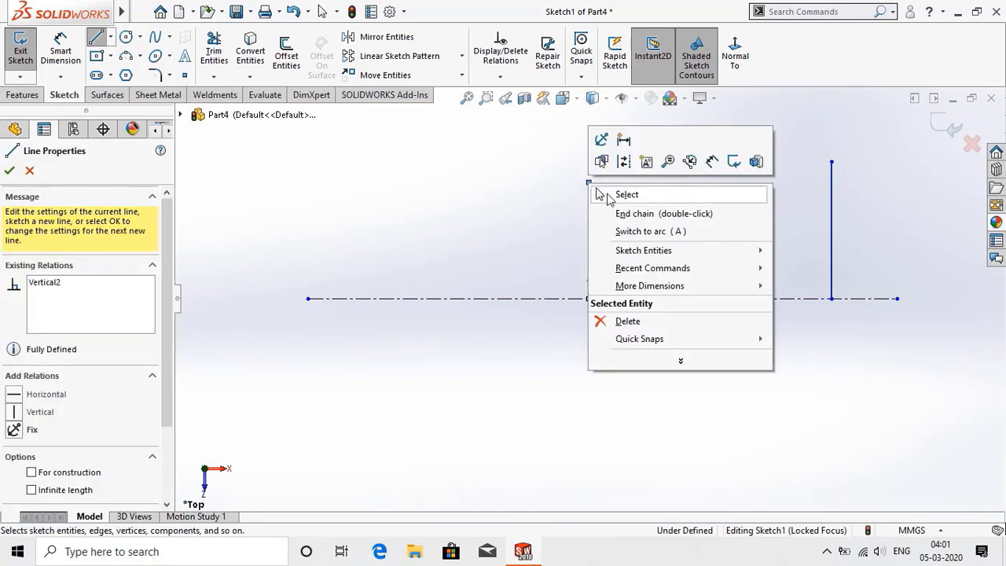
click(627, 195)
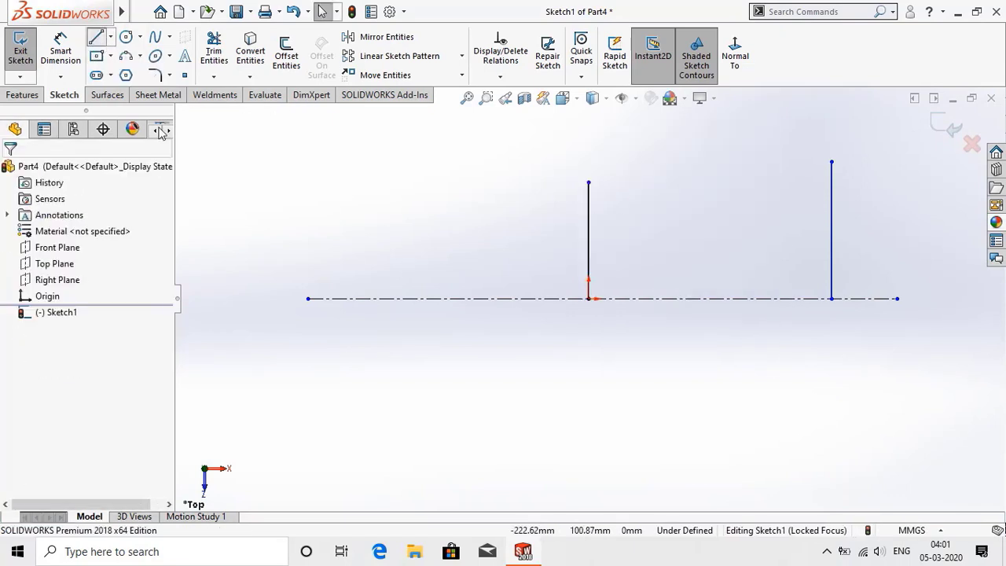
click(98, 37)
click(386, 298)
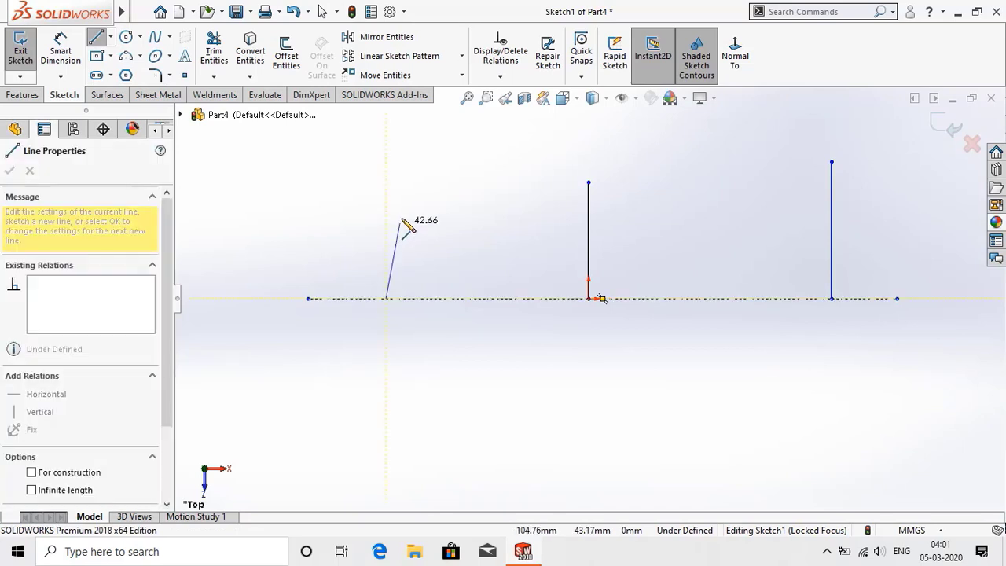
click(386, 170)
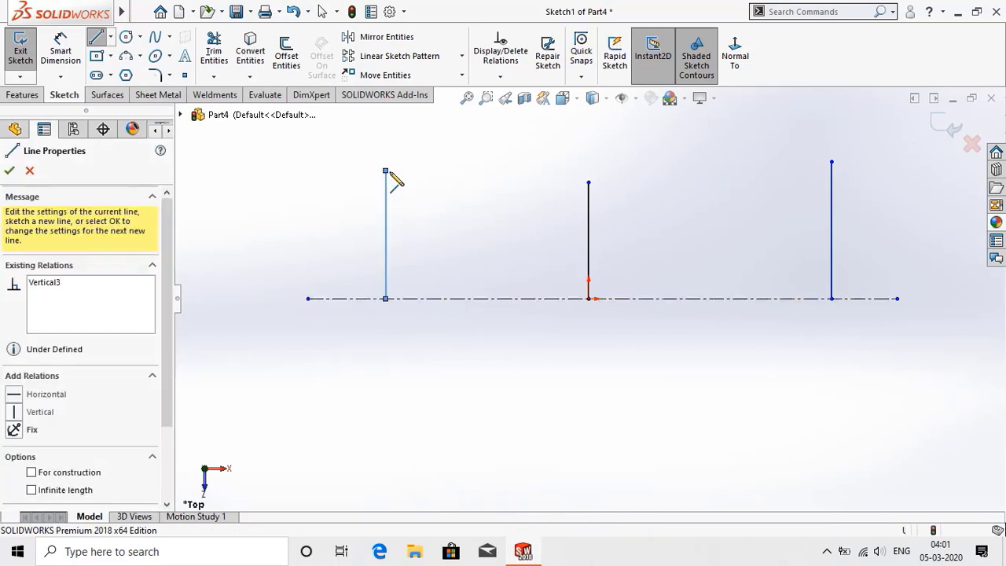
right_click(387, 171)
click(416, 196)
key(Escape)
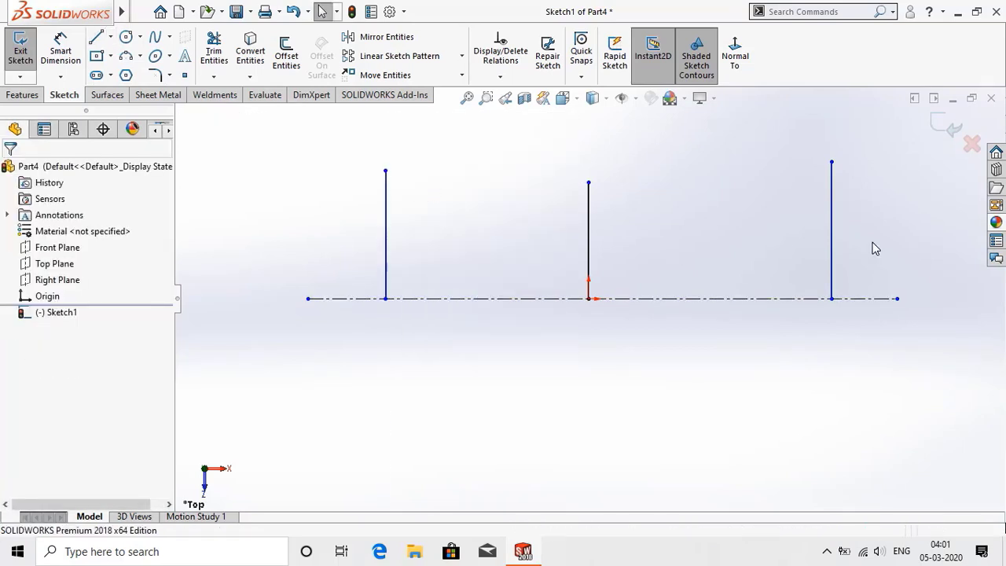
- Convert the three vertical lines to construction geometry
drag(873, 242, 368, 176)
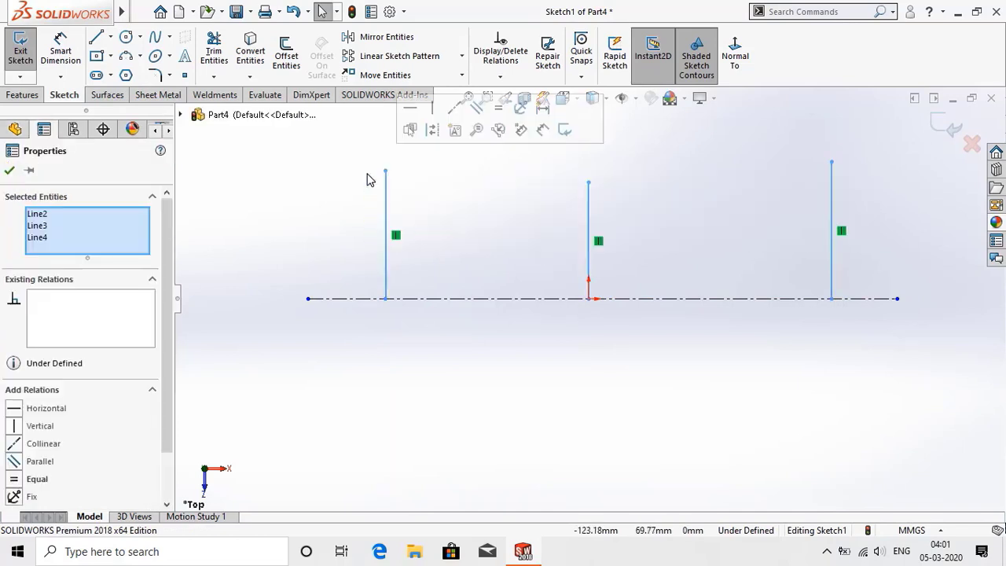
click(432, 130)
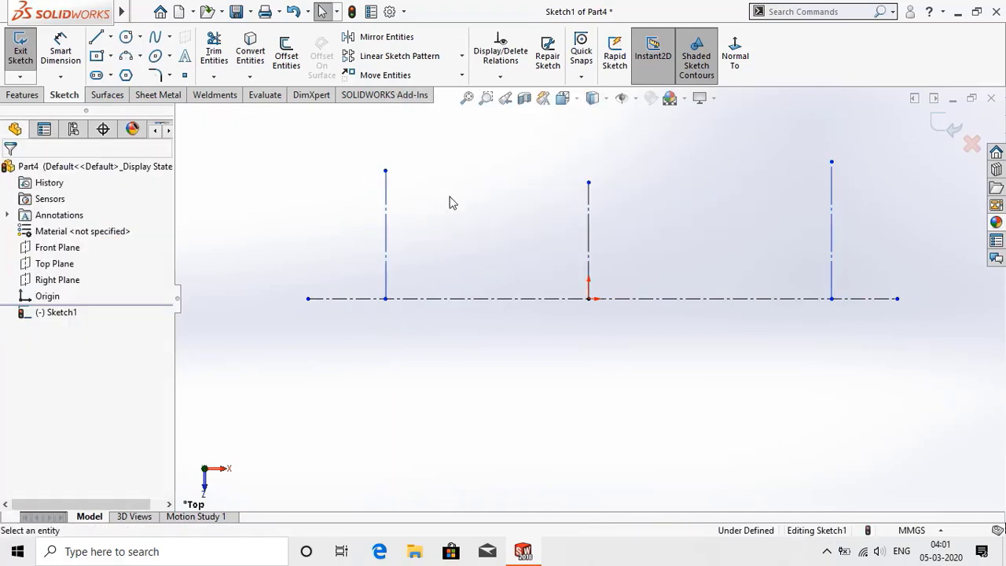
key(z)
click(61, 50)
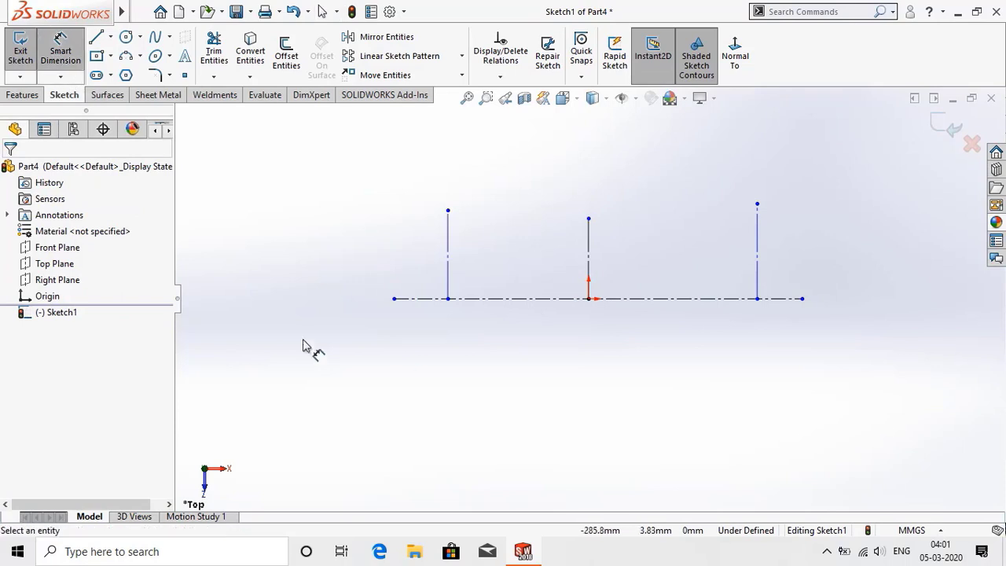
- Space the left and middle vertical lines 22.5 mm apart
click(589, 257)
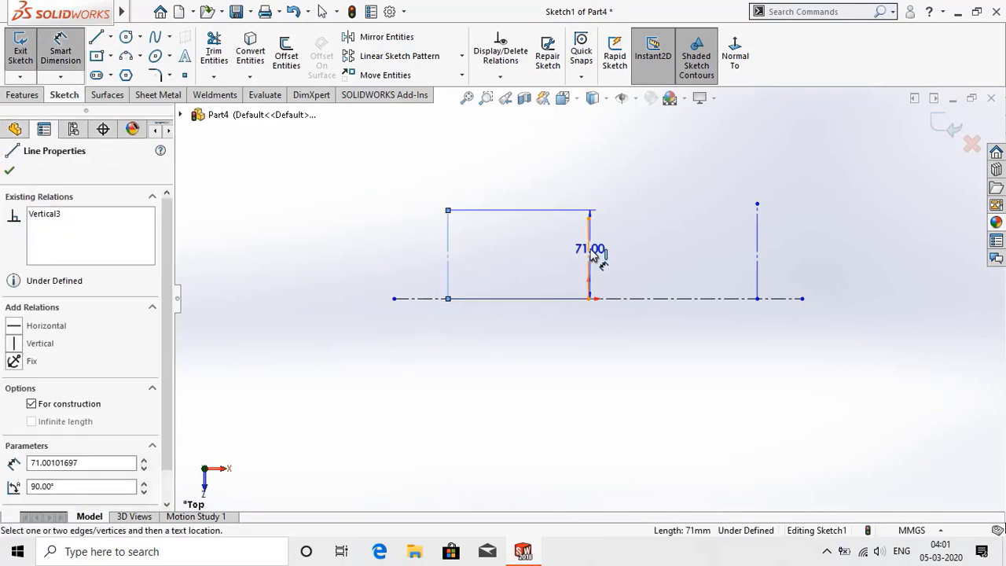
click(588, 264)
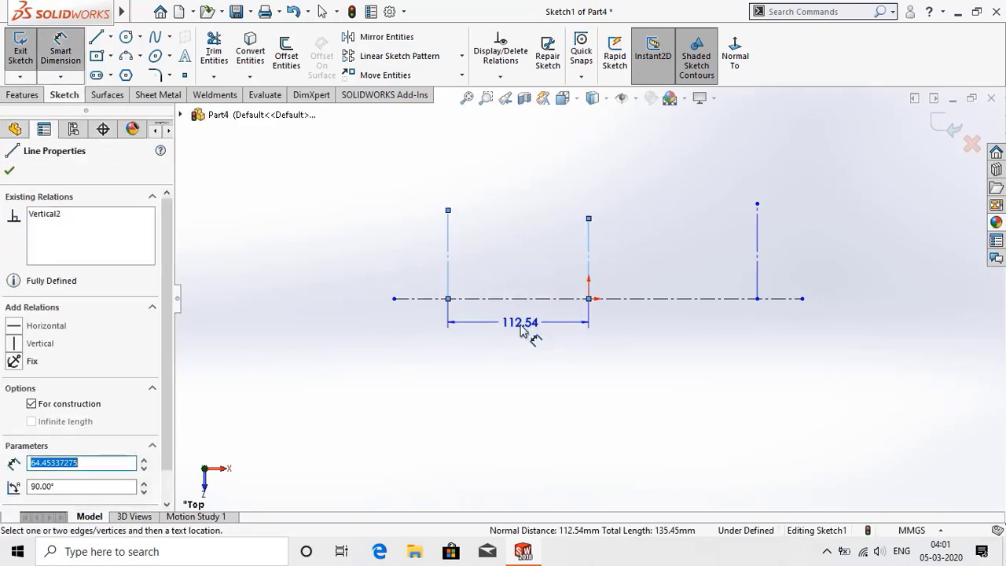
click(521, 330)
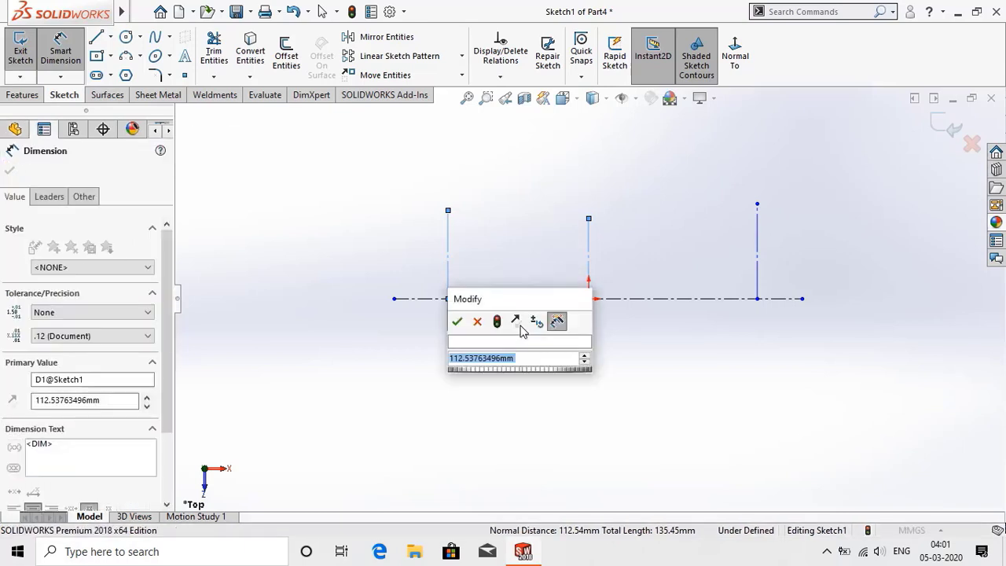
text(22.5)
key(Return)
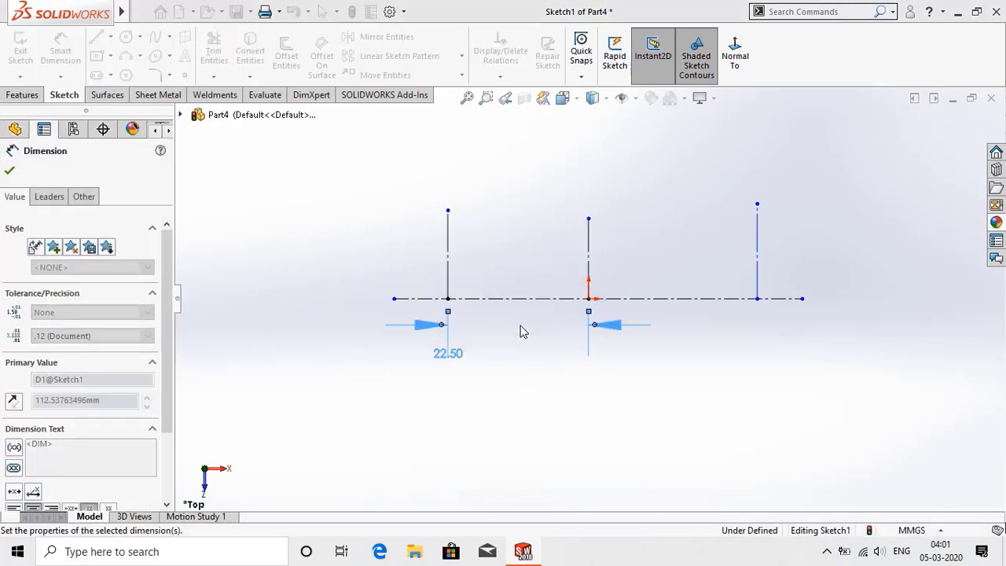
- Set the right vertical line 105 mm from the middle line
click(588, 246)
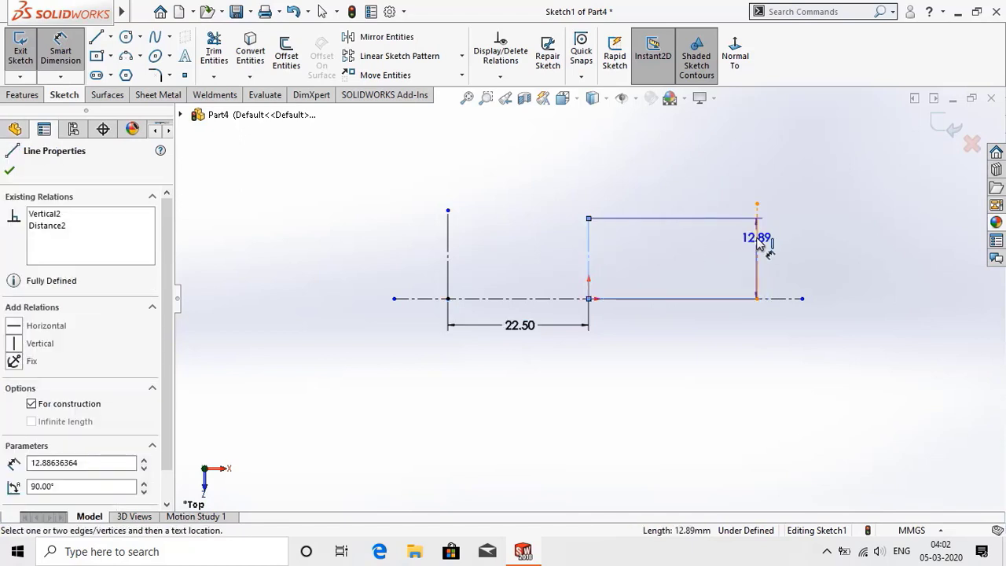
click(758, 245)
click(712, 358)
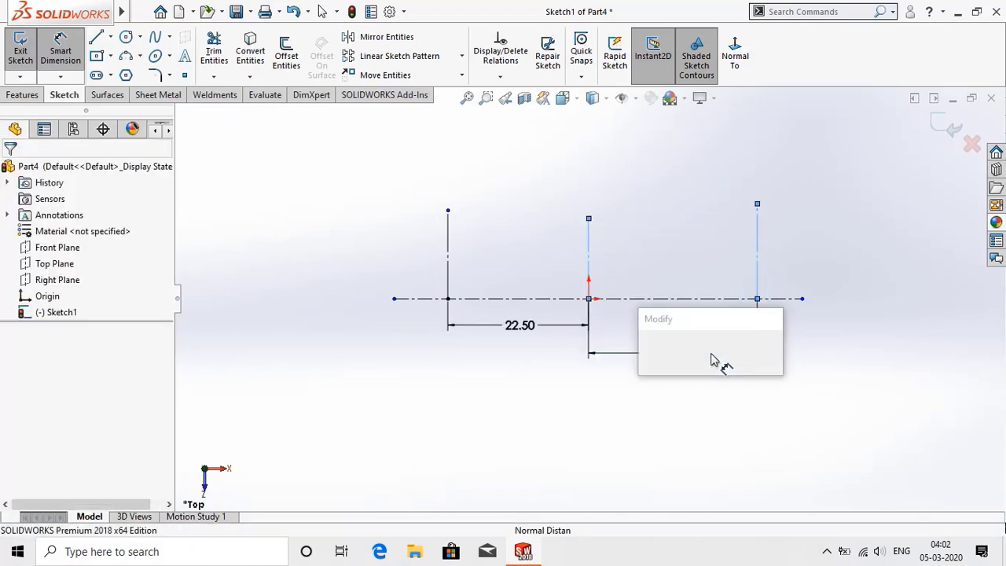
text(105)
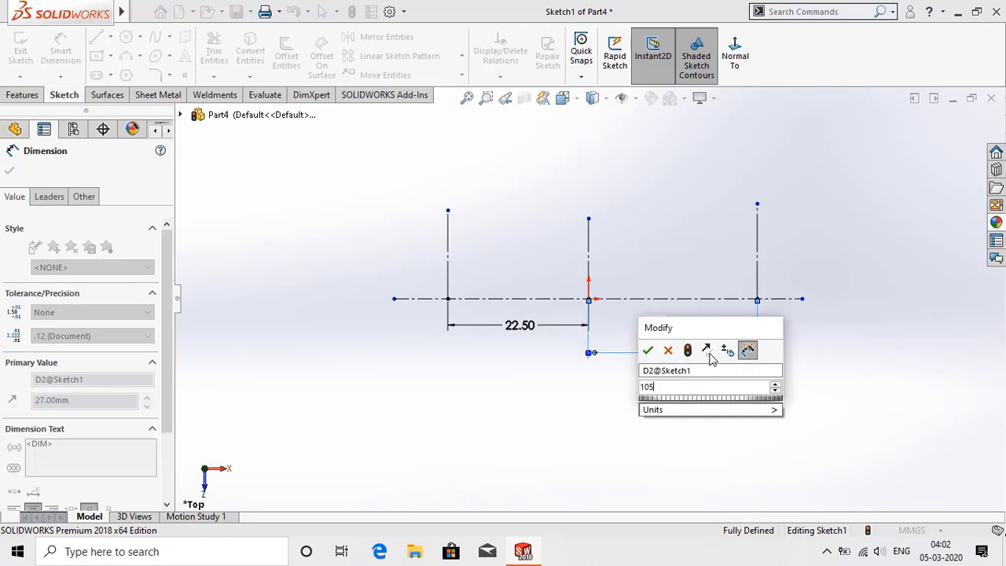
key(Return)
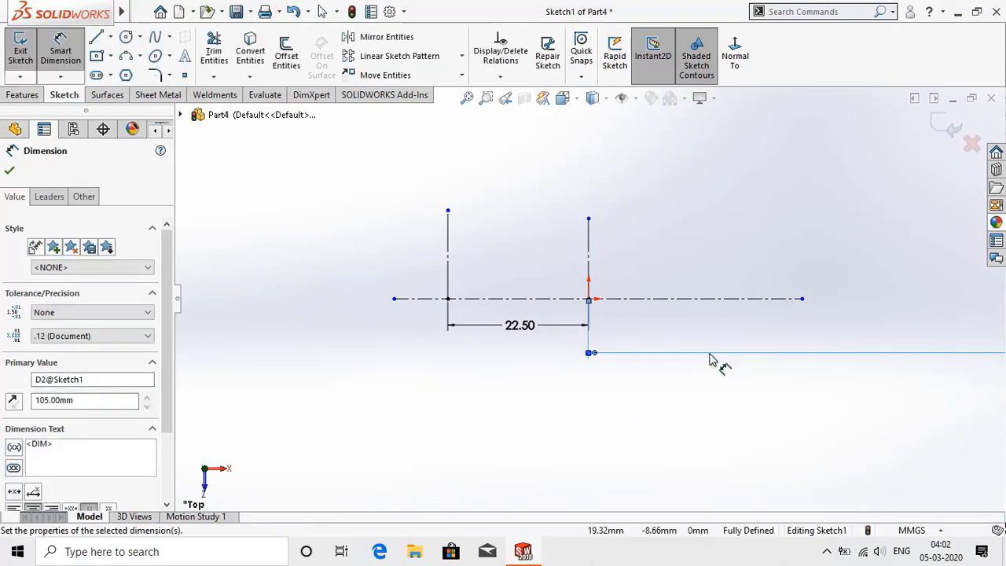
click(10, 172)
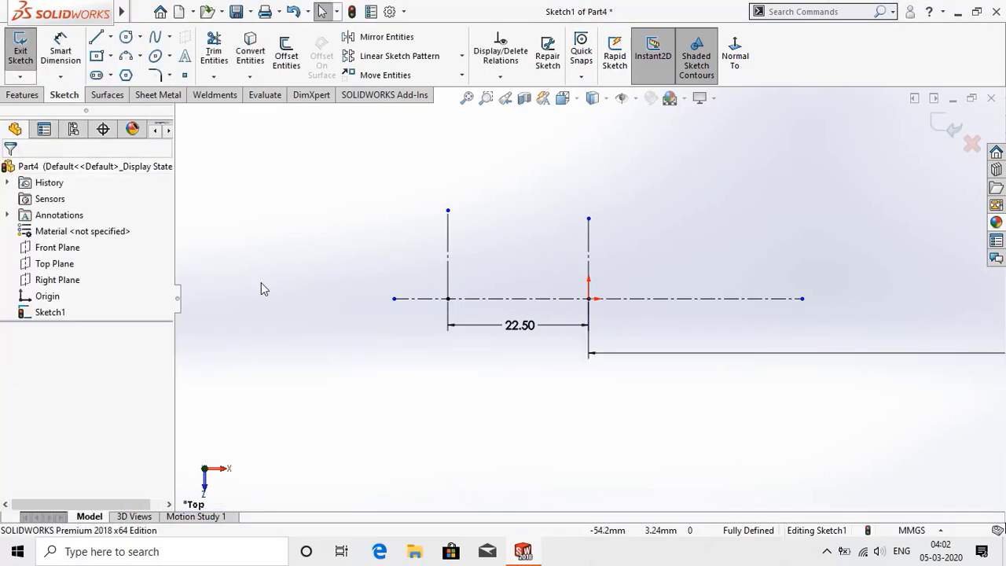
key(f)
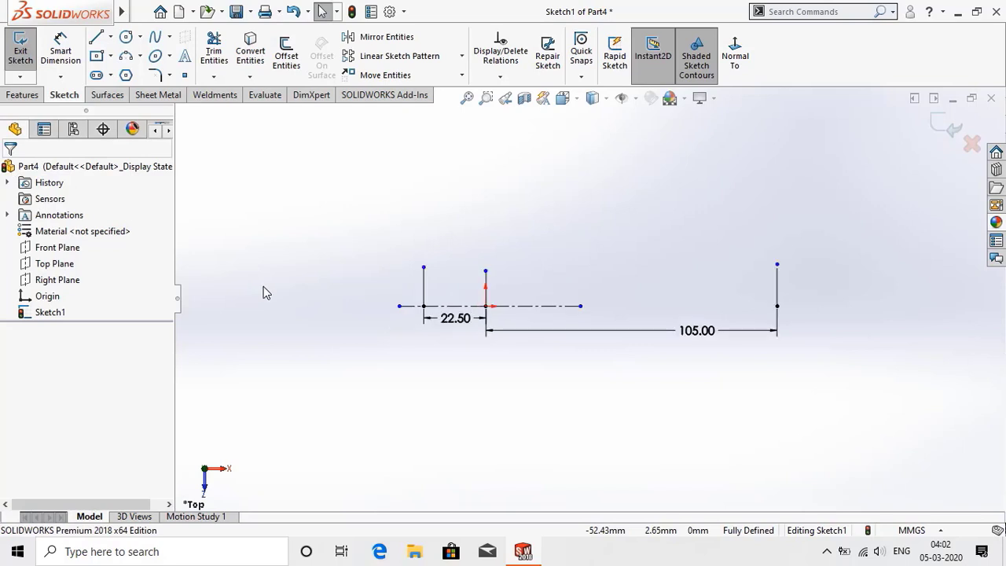
- Extend the centerline past the right line and draw a centre-point arc at the left line
drag(581, 306, 827, 317)
click(810, 401)
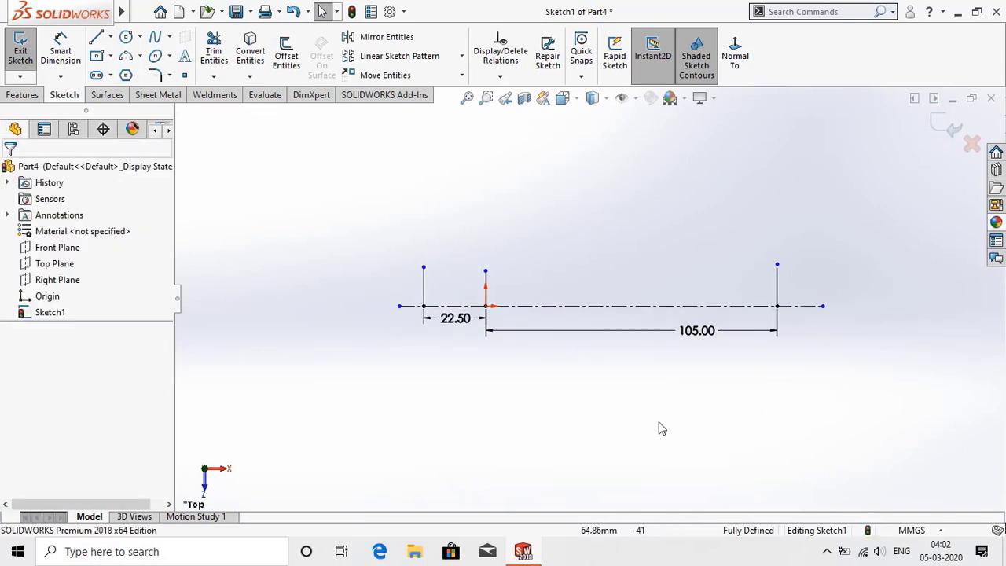
scroll(458, 292, down, 4)
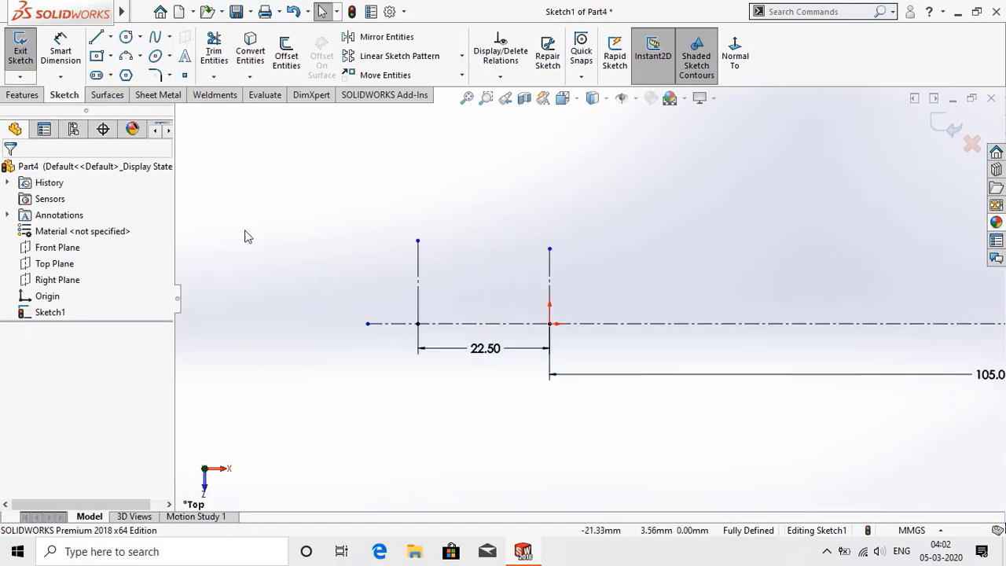
click(140, 57)
click(154, 75)
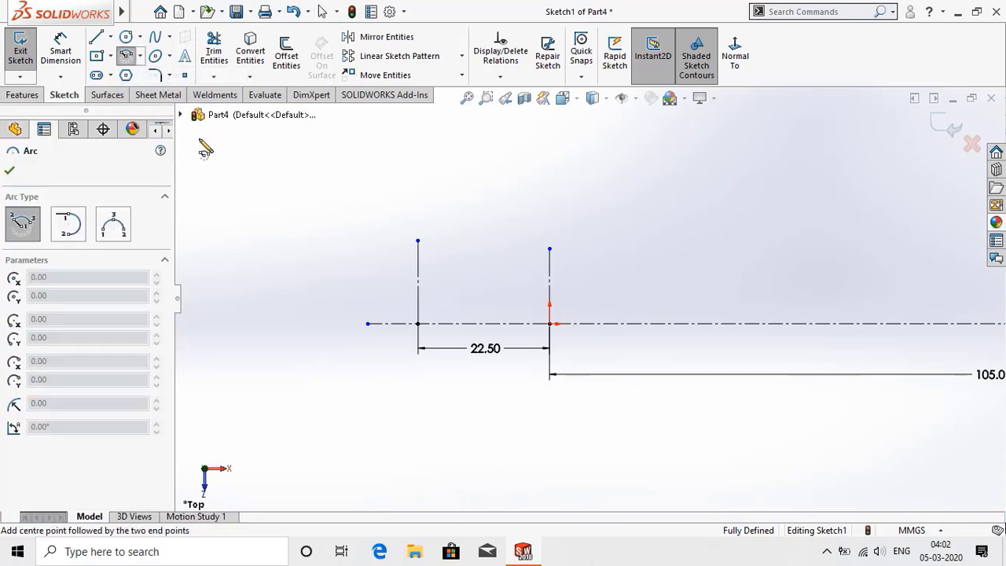
click(417, 323)
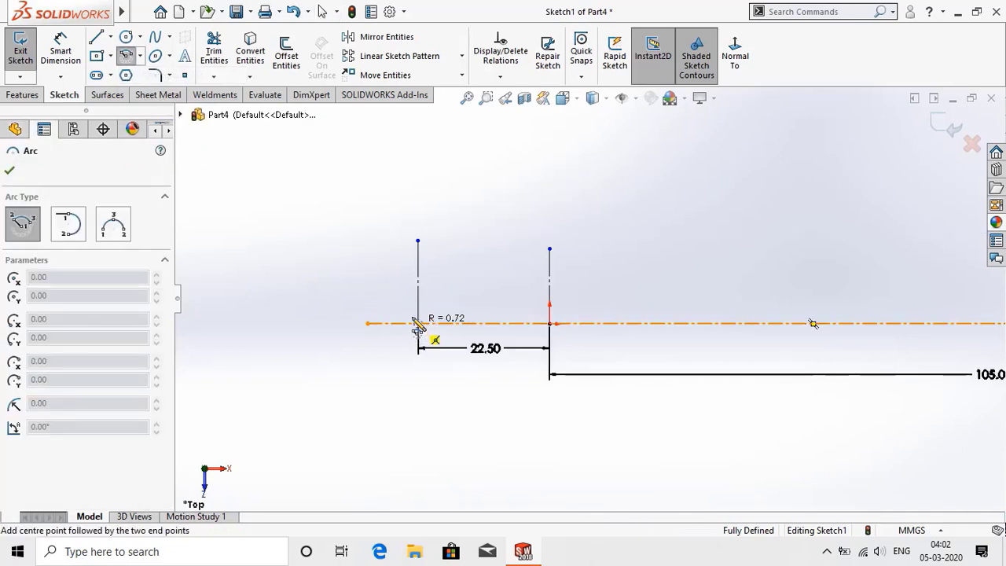
click(383, 277)
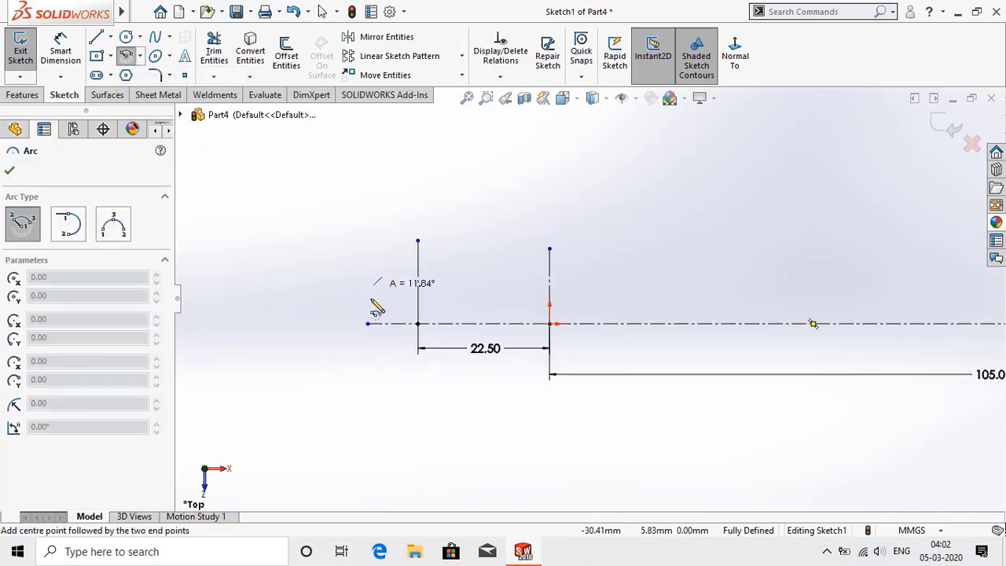
click(377, 365)
right_click(380, 371)
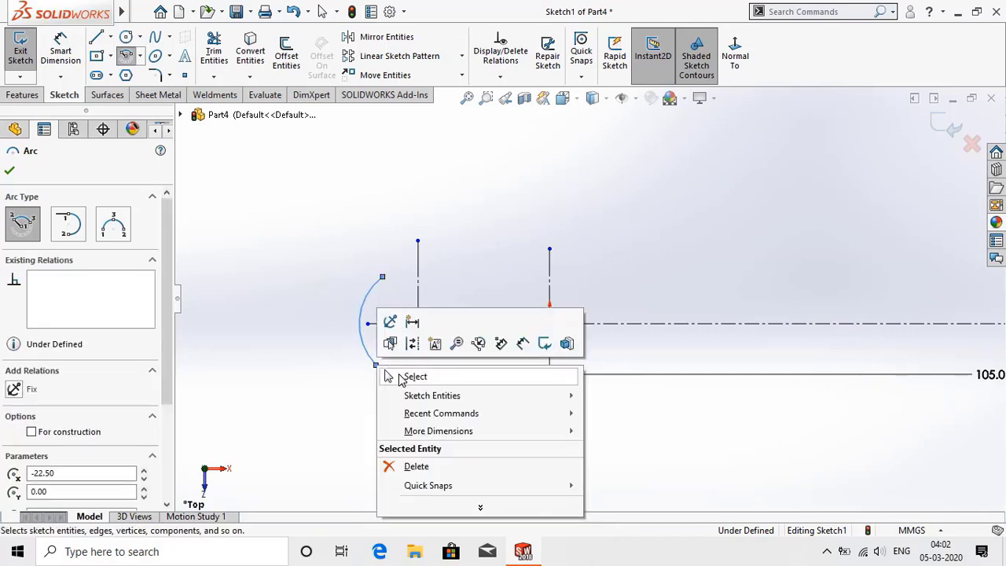
click(403, 376)
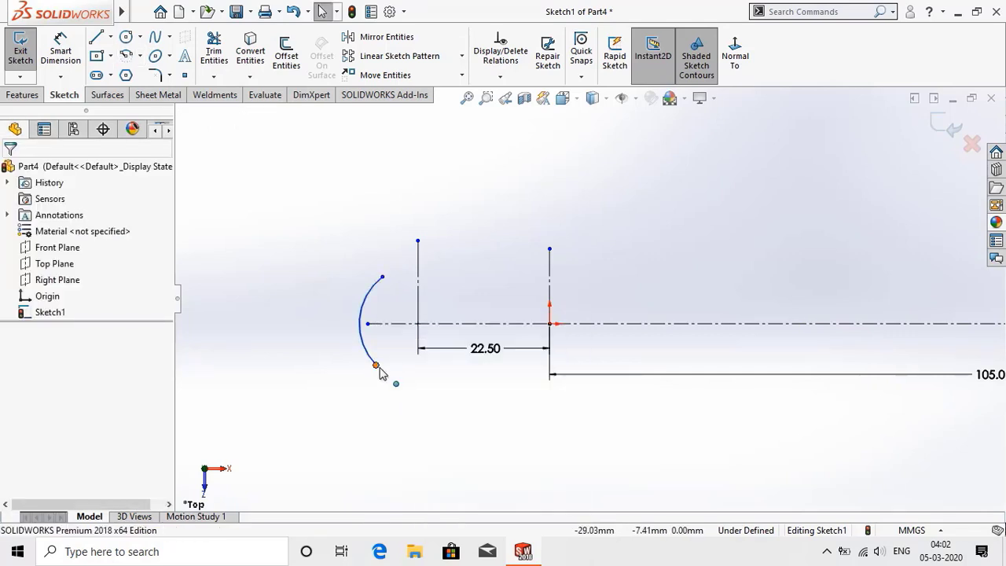
- Make the left arc's endpoints vertical and give it a 10 mm radius
click(381, 370)
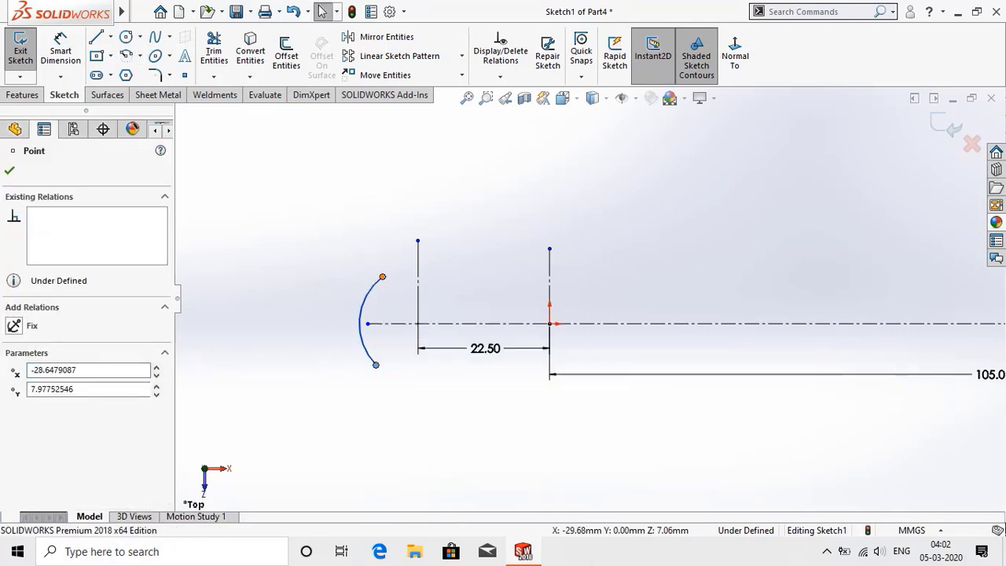
ctrl+click(383, 278)
click(40, 426)
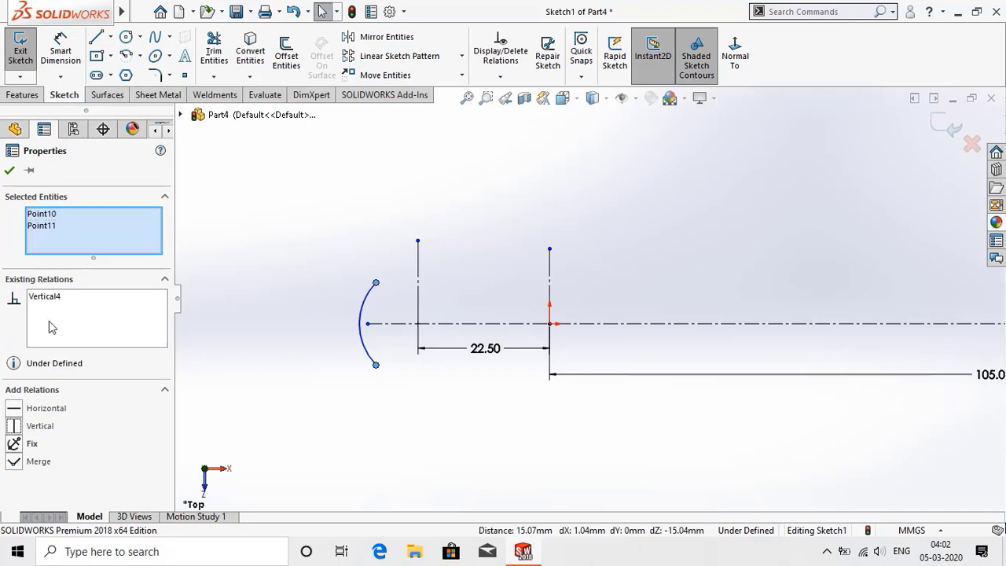
click(10, 170)
click(60, 51)
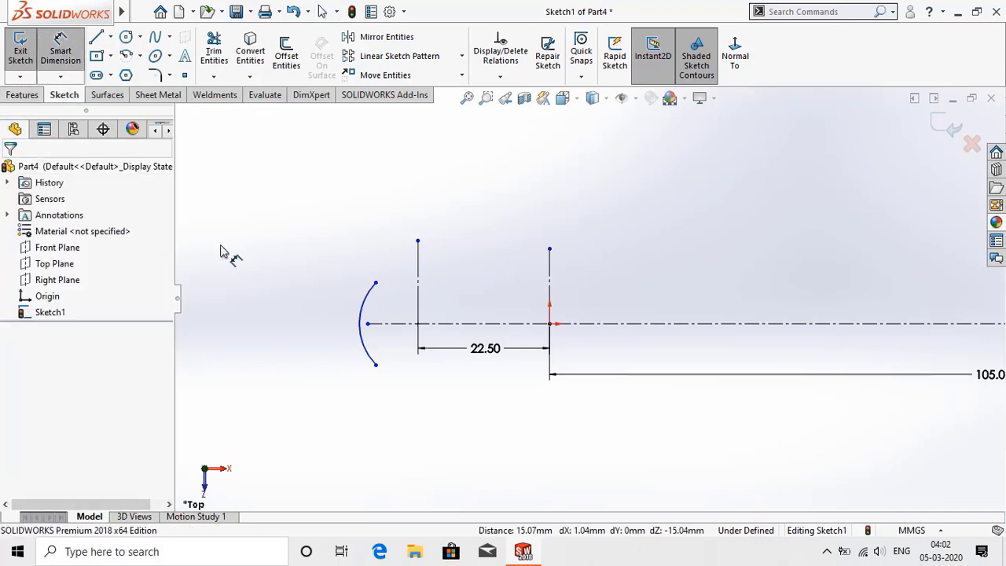
click(363, 305)
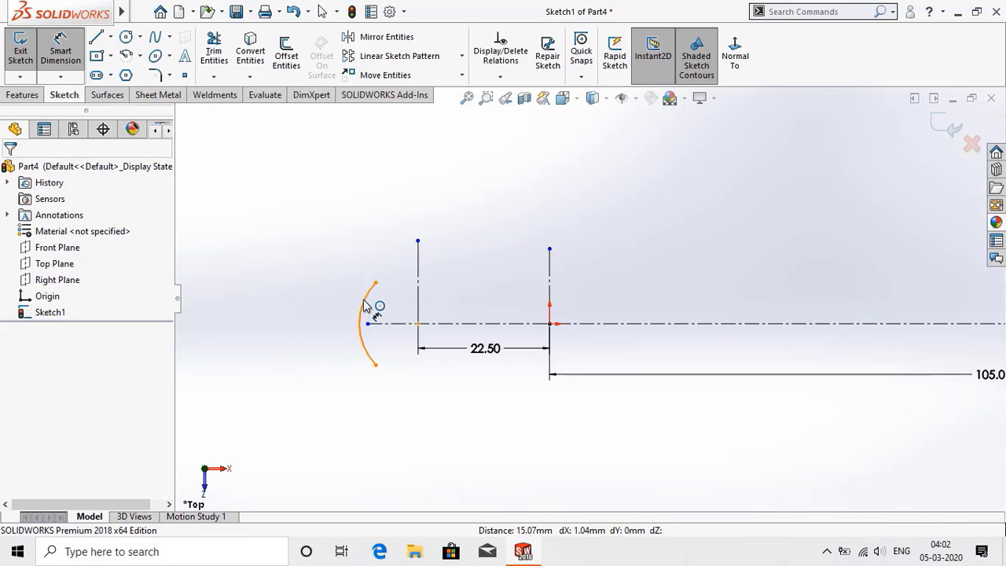
click(311, 296)
text(10)
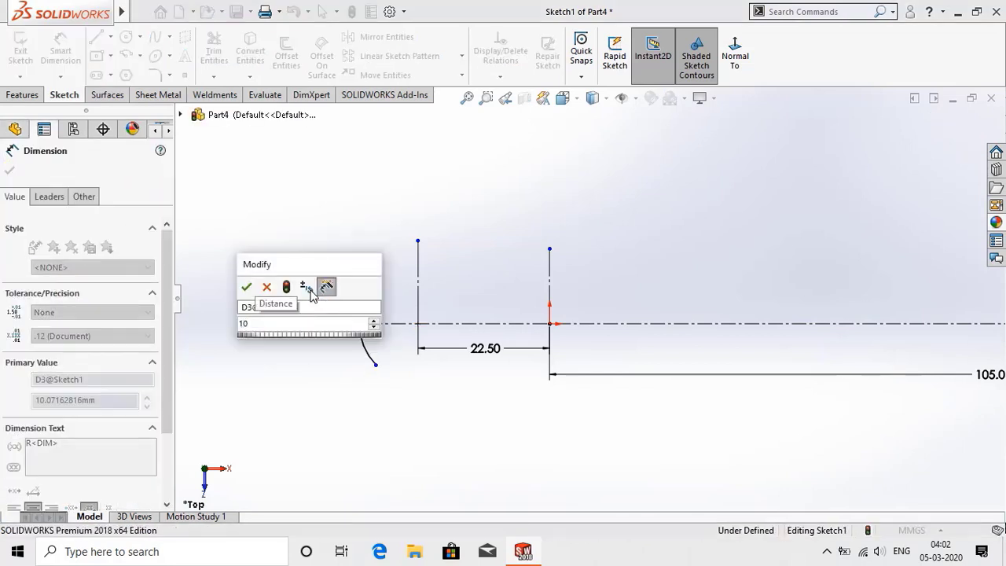
key(Return)
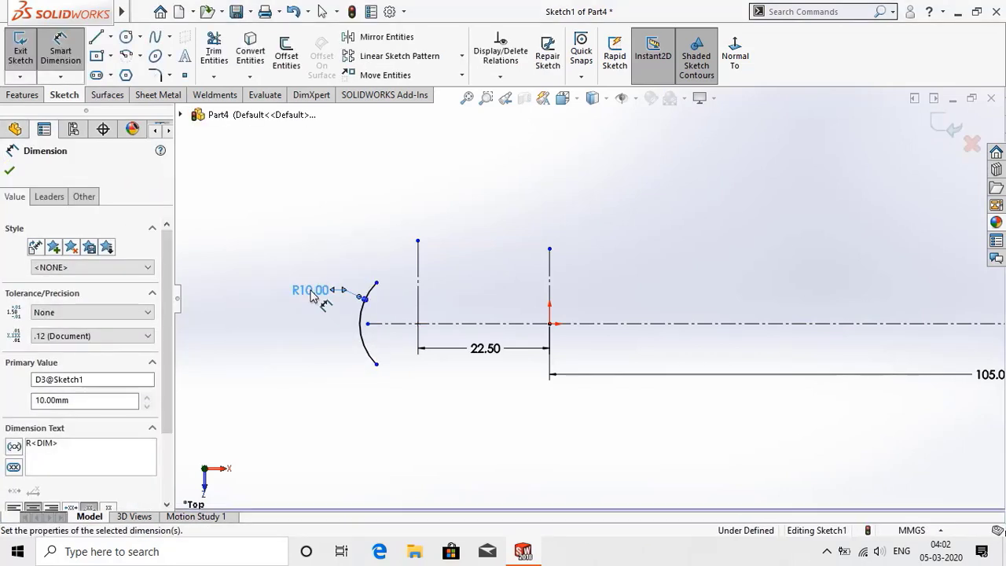
click(10, 172)
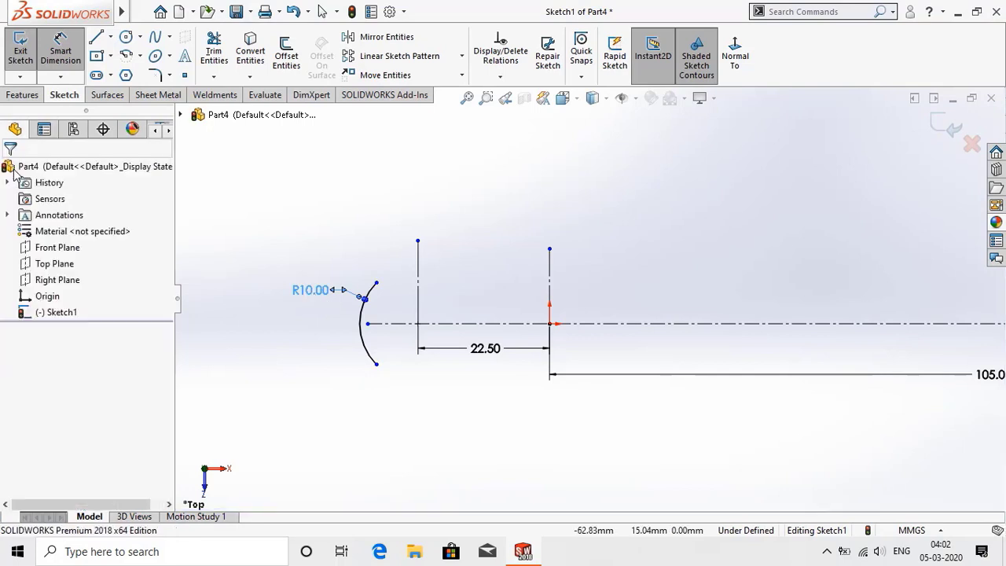
- Draw a centre-point arc on the origin with a 16.5 mm radius
click(127, 57)
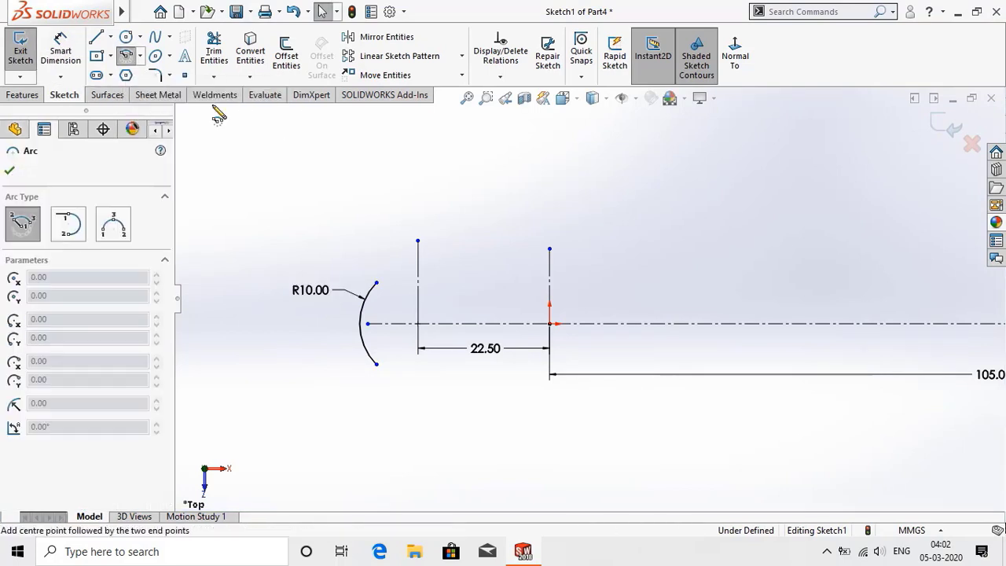
click(550, 324)
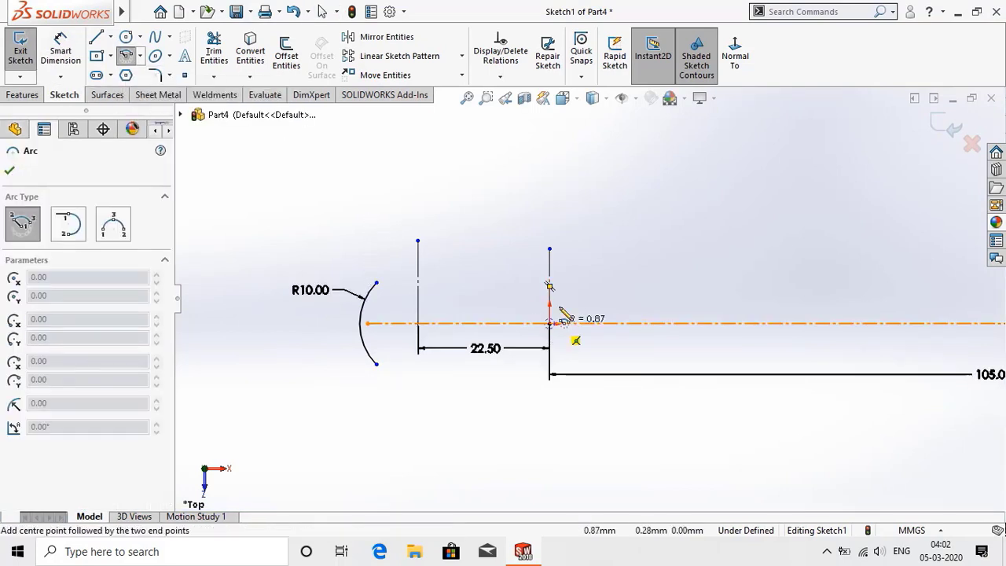
click(605, 297)
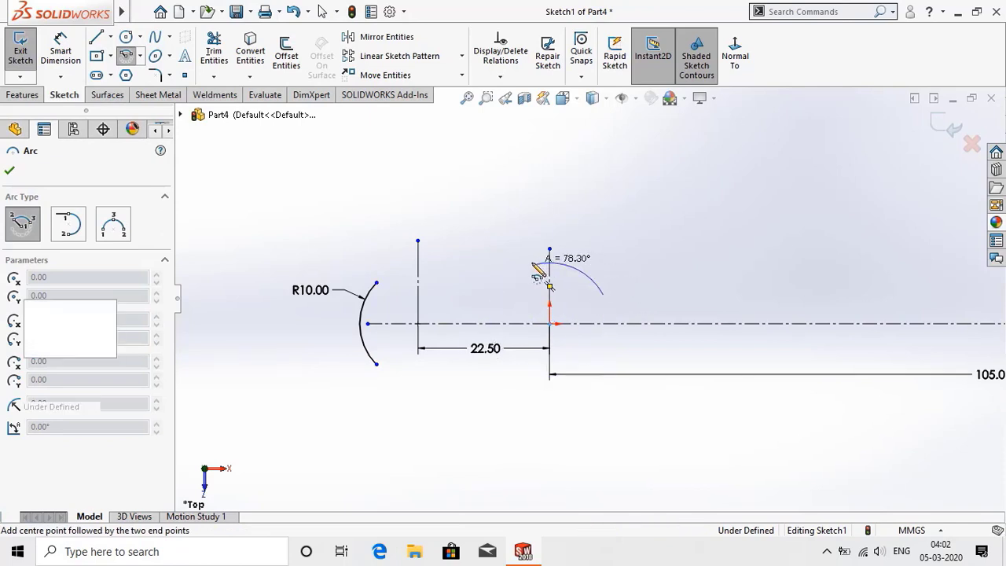
click(532, 265)
right_click(541, 270)
click(543, 273)
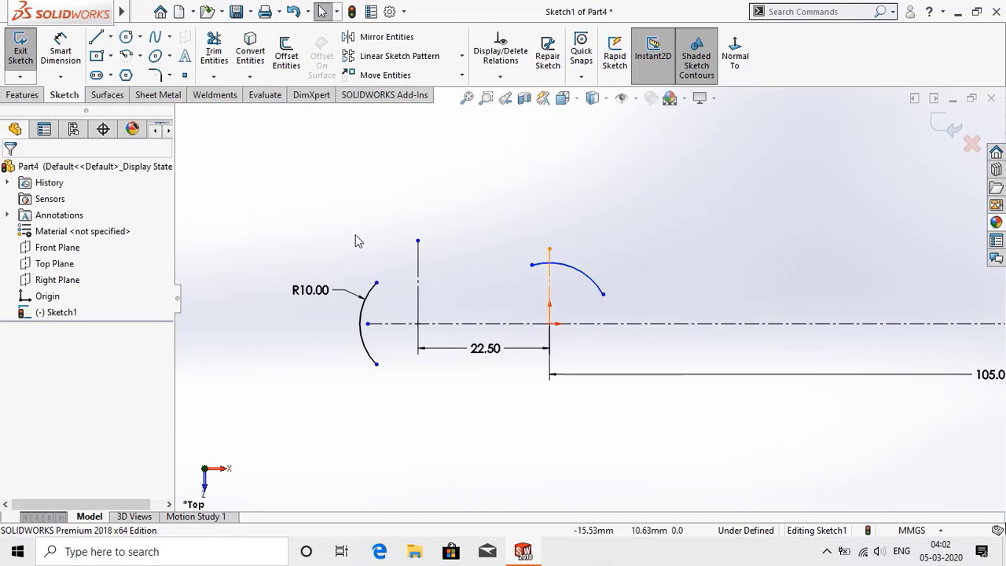
click(60, 51)
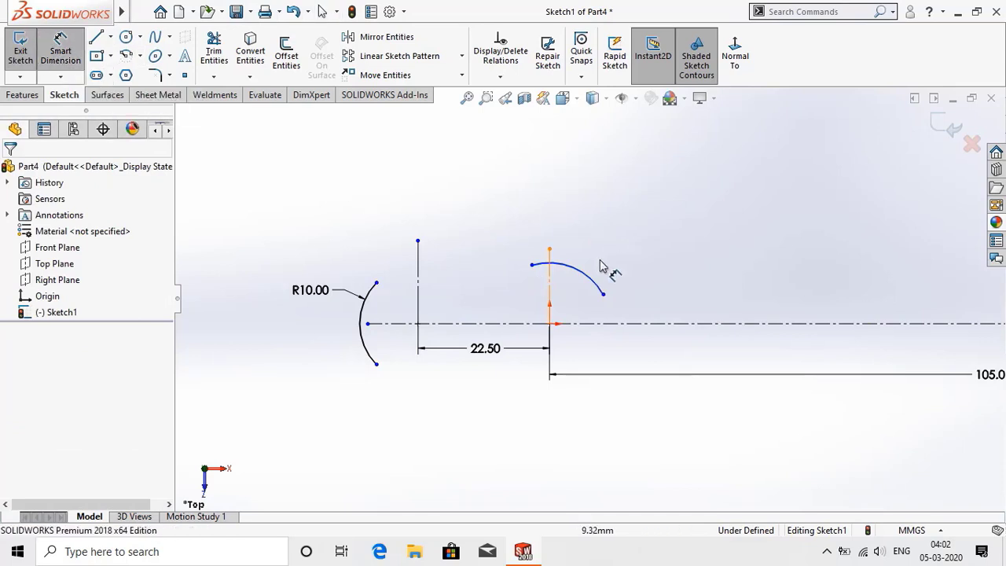
click(580, 275)
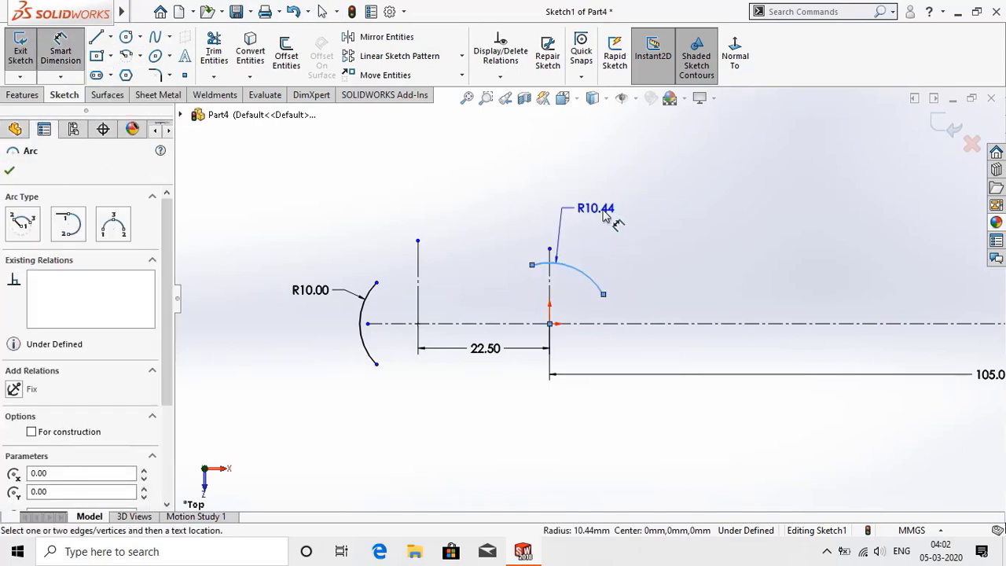
click(606, 217)
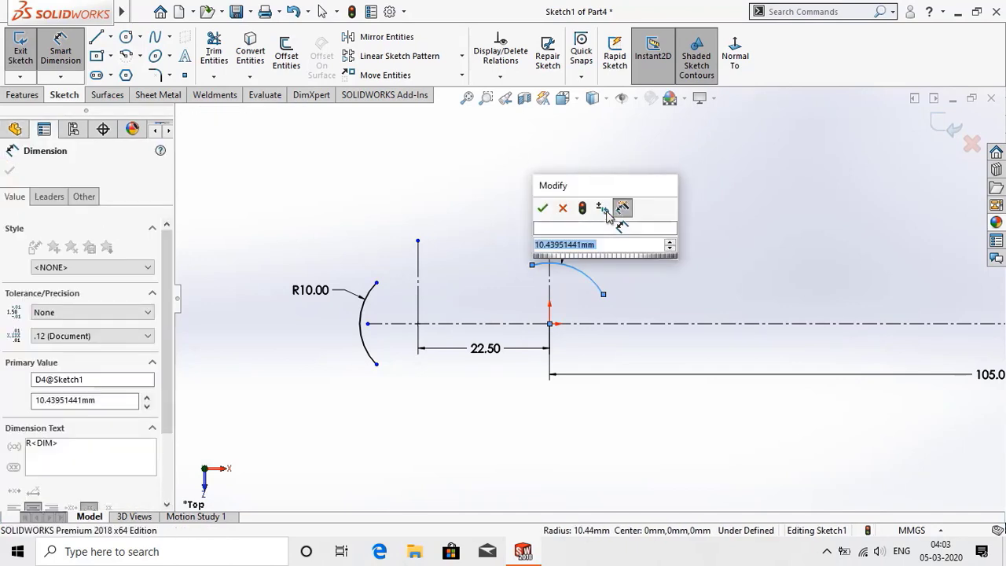
text(16.5)
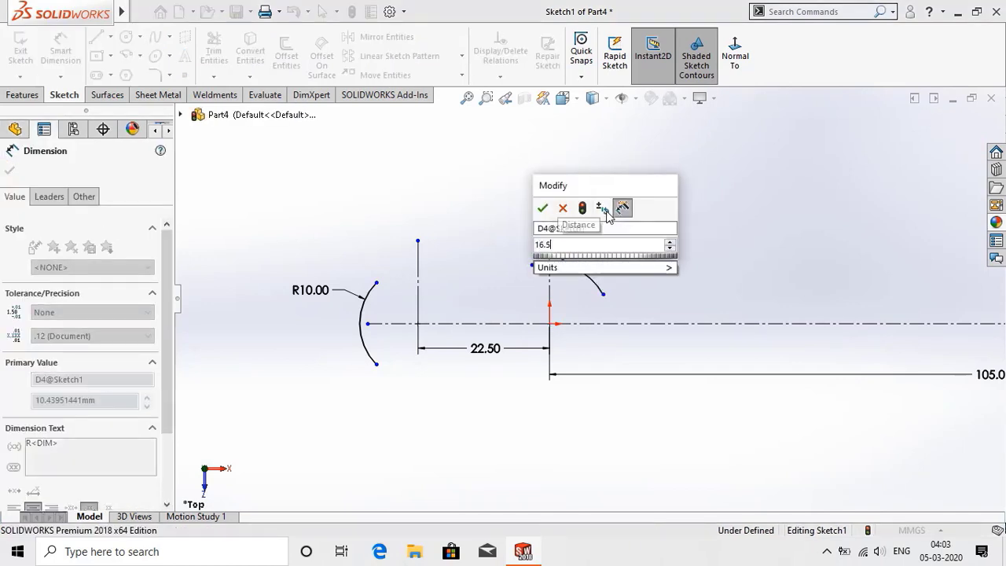
key(Return)
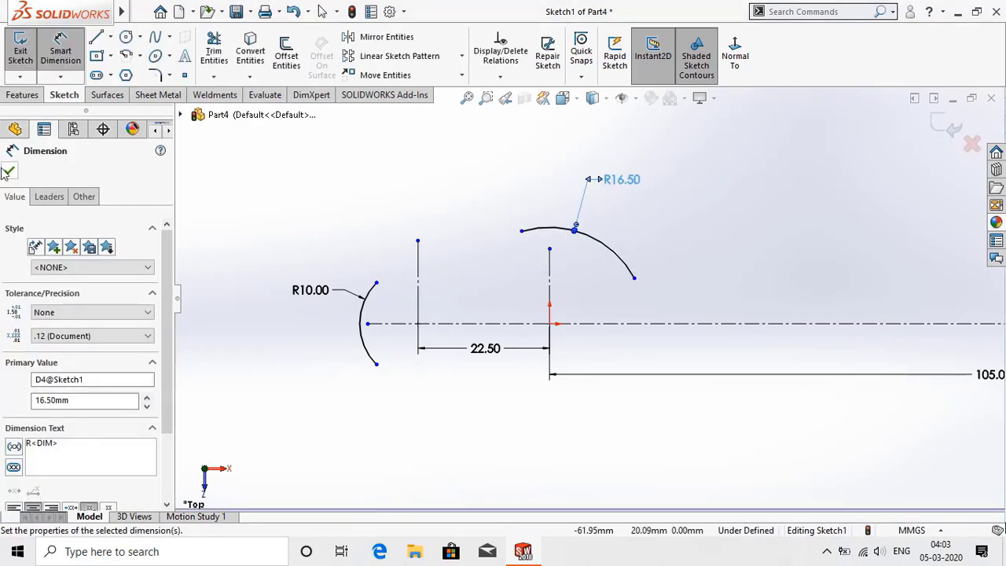
click(7, 173)
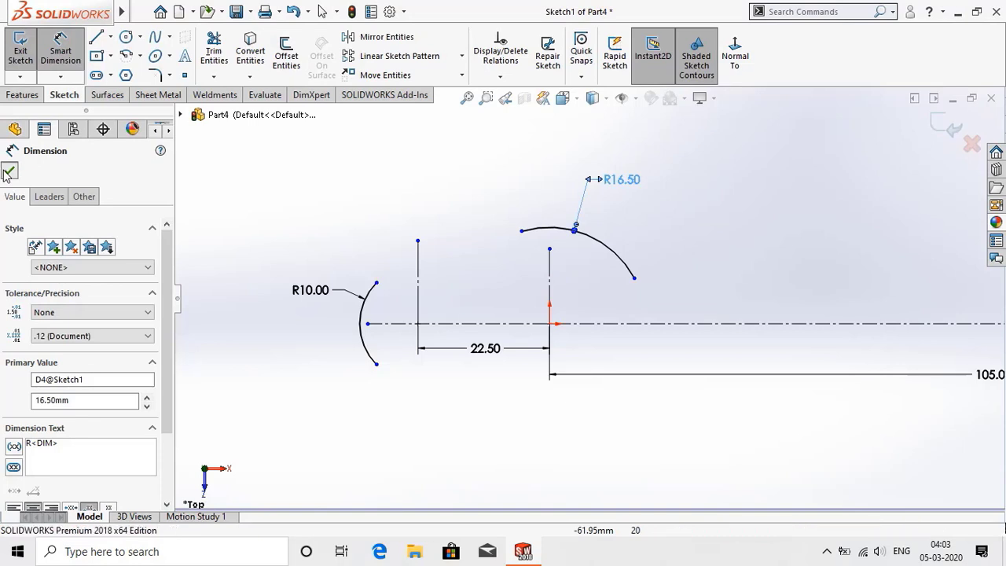
- Draw a three-point arc connecting the R10.00 arc's top end to the R16.50 arc
click(139, 56)
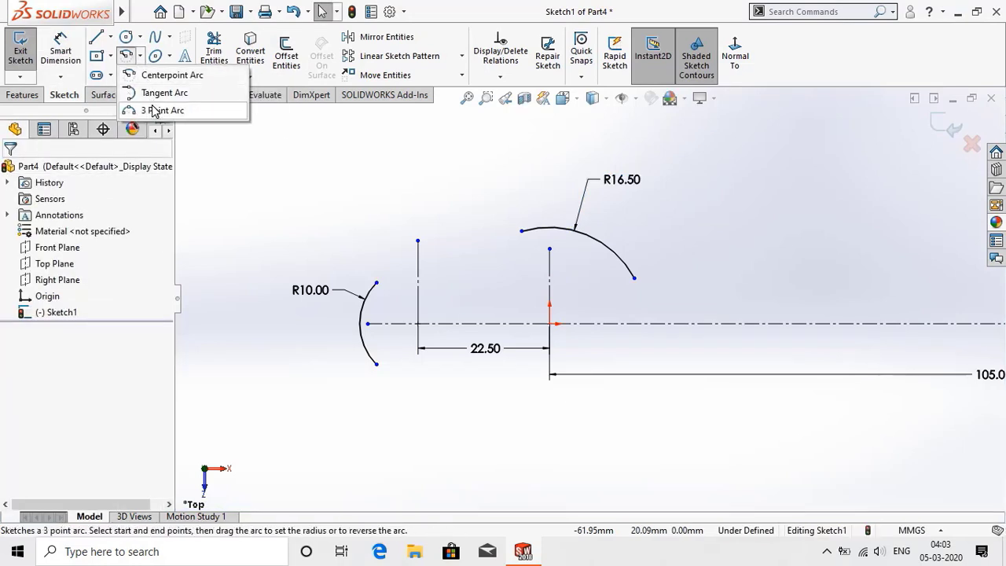
click(158, 110)
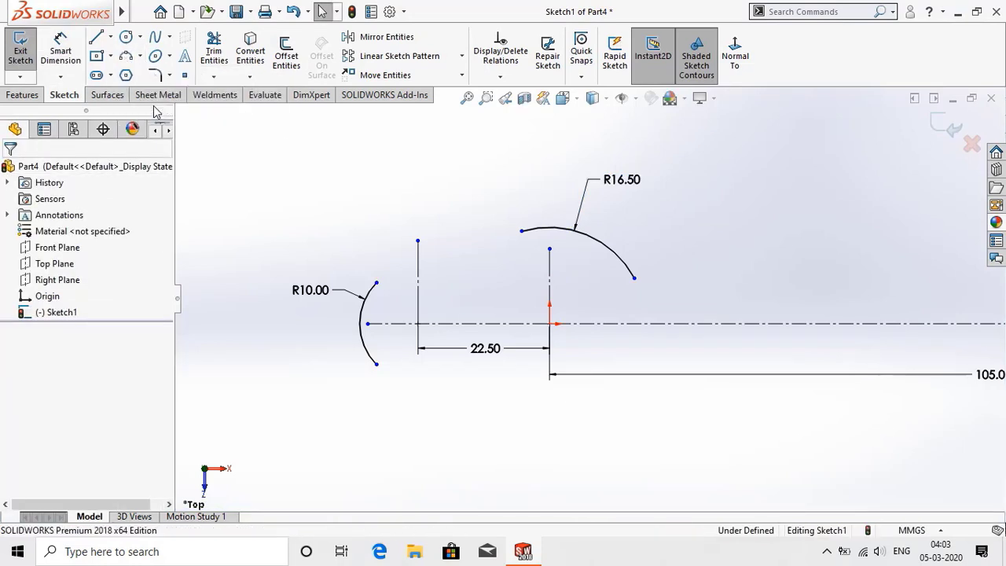
click(377, 283)
click(522, 232)
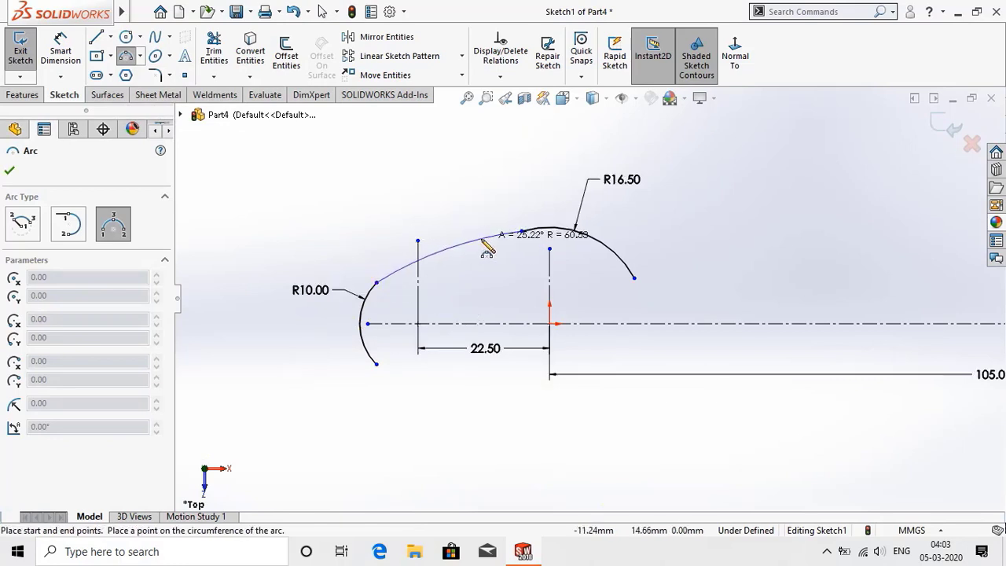
click(483, 250)
right_click(483, 250)
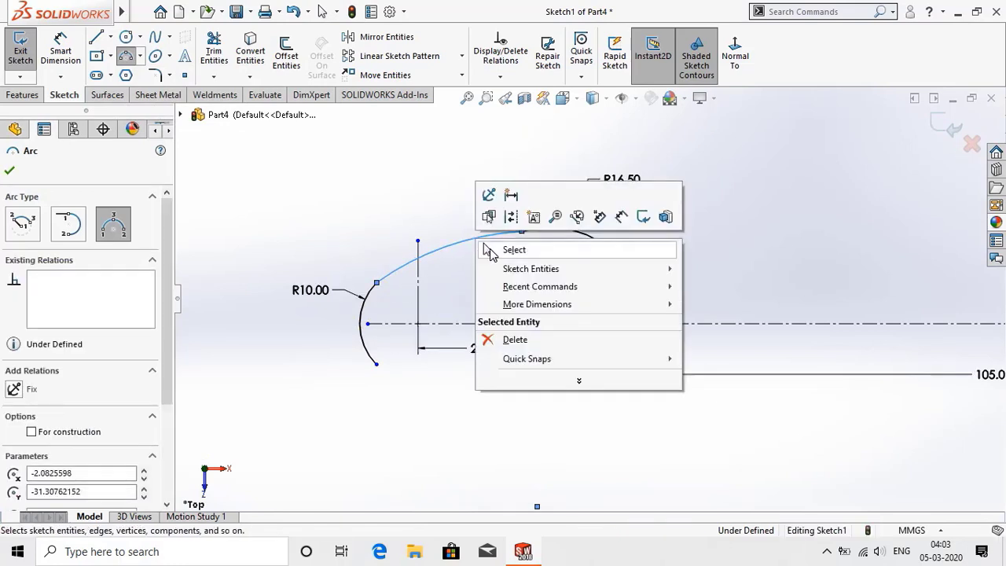
click(496, 250)
- Set the connecting arc's radius to 40 mm
click(70, 61)
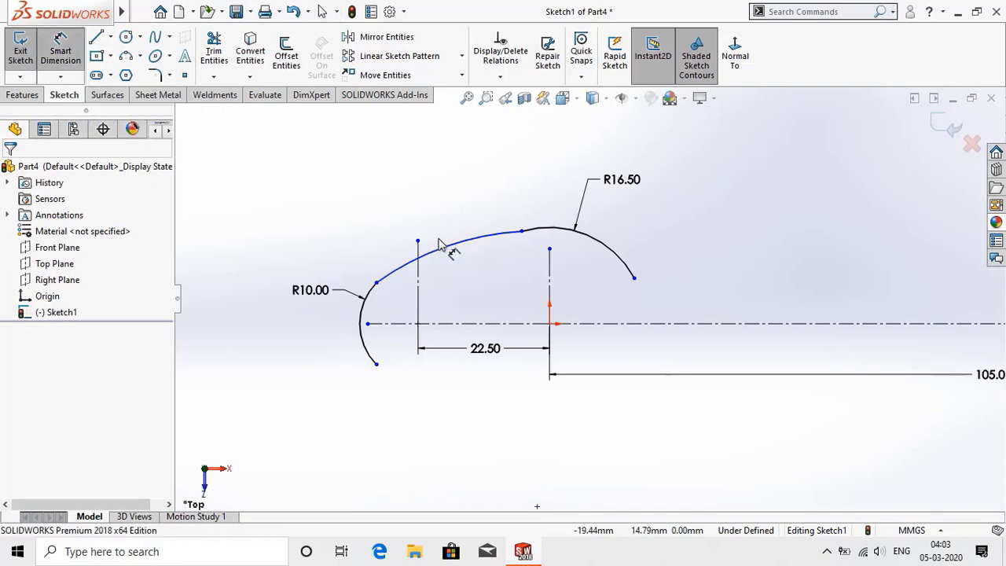
click(448, 248)
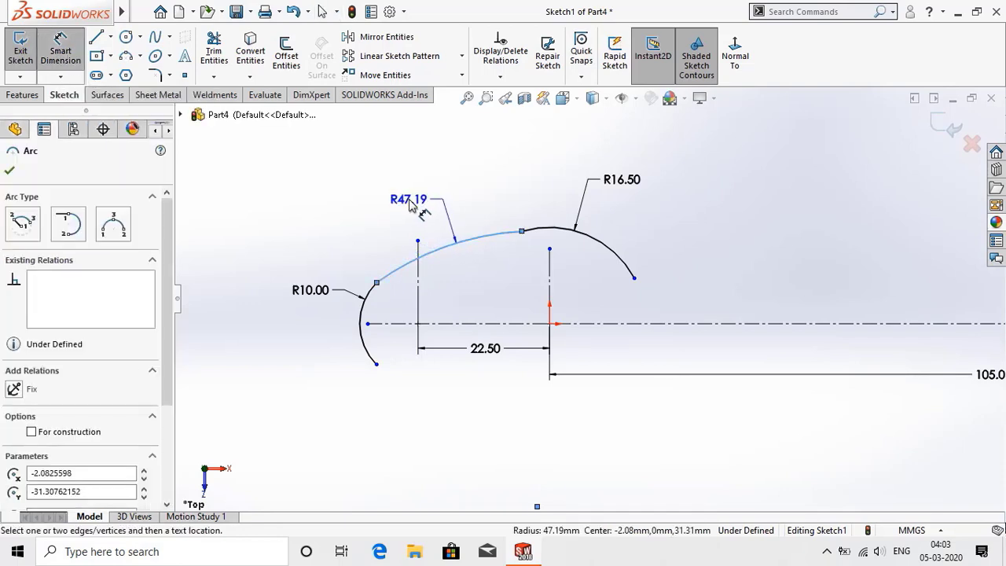
click(408, 204)
text(40)
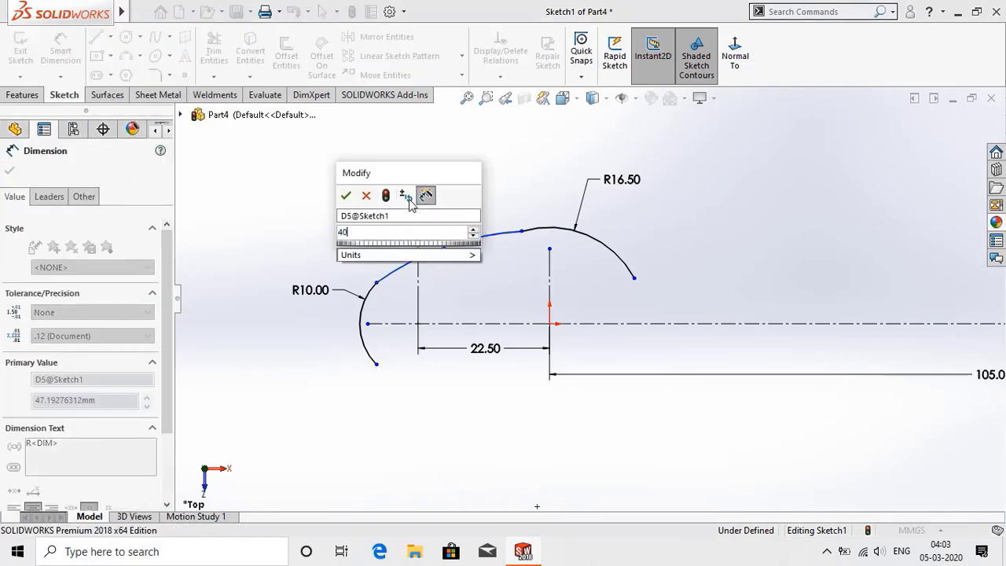
key(Return)
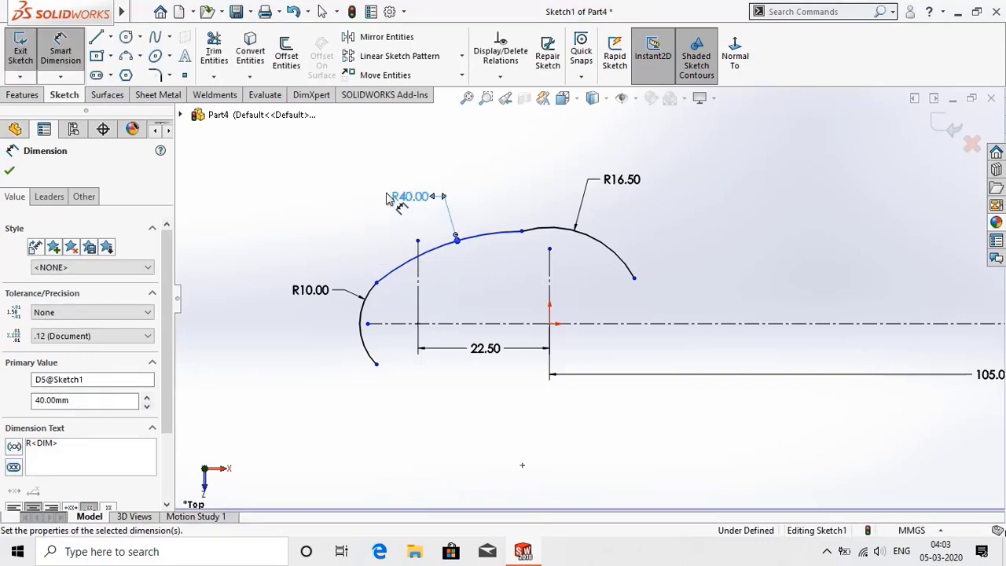
click(9, 171)
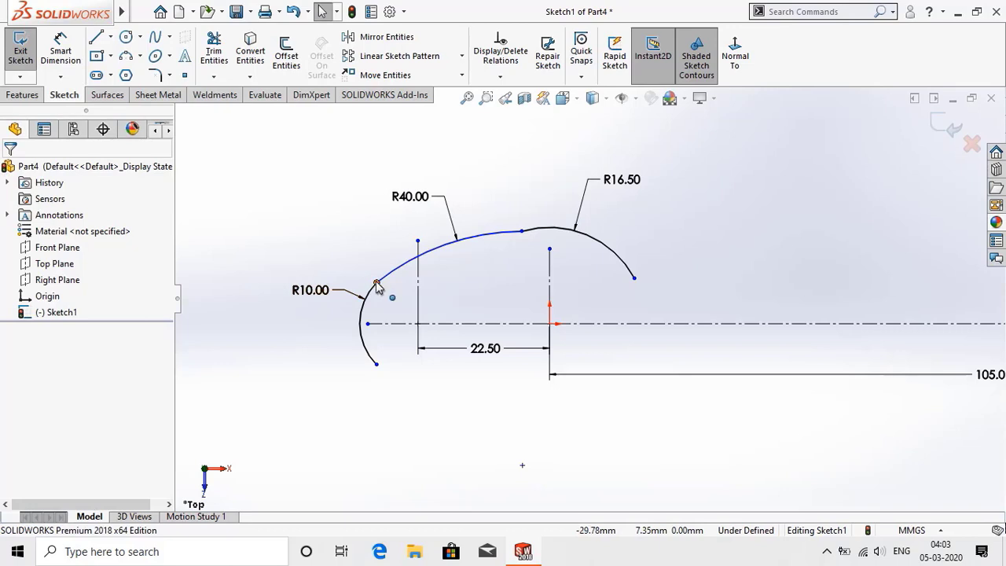
- Make the R40 arc tangent to both the R10 and R16.50 arcs
drag(377, 284, 383, 277)
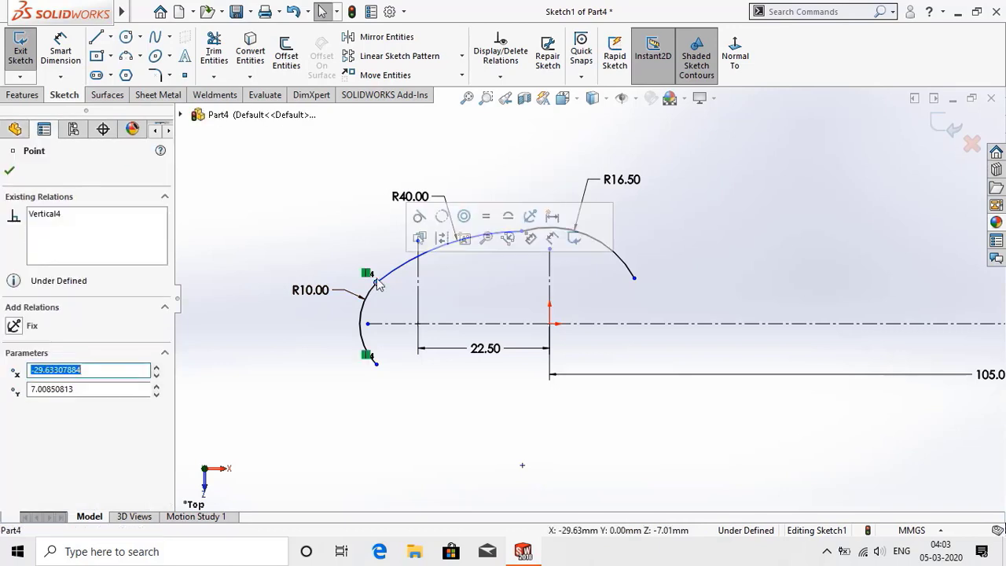
click(417, 223)
click(504, 253)
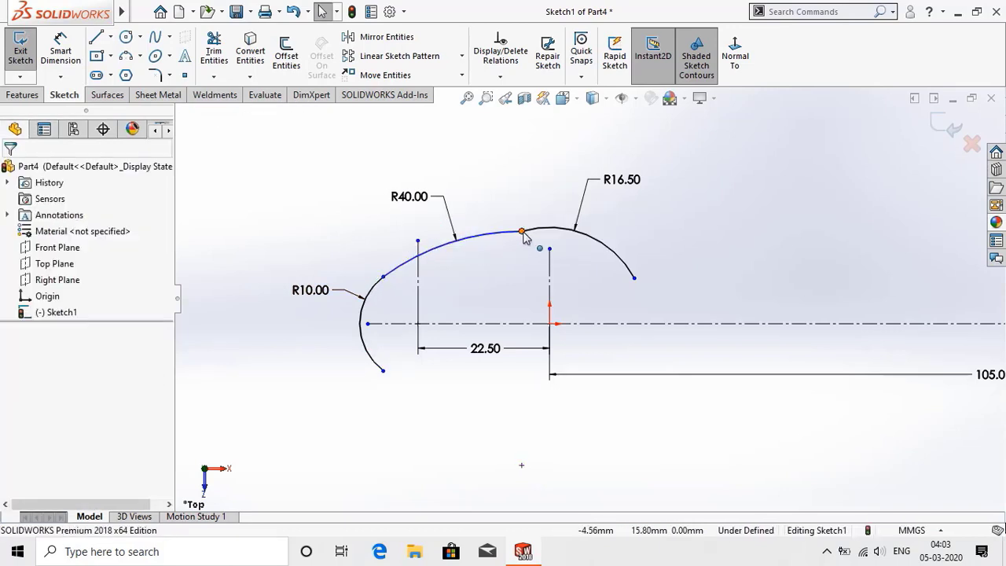
click(523, 233)
click(567, 165)
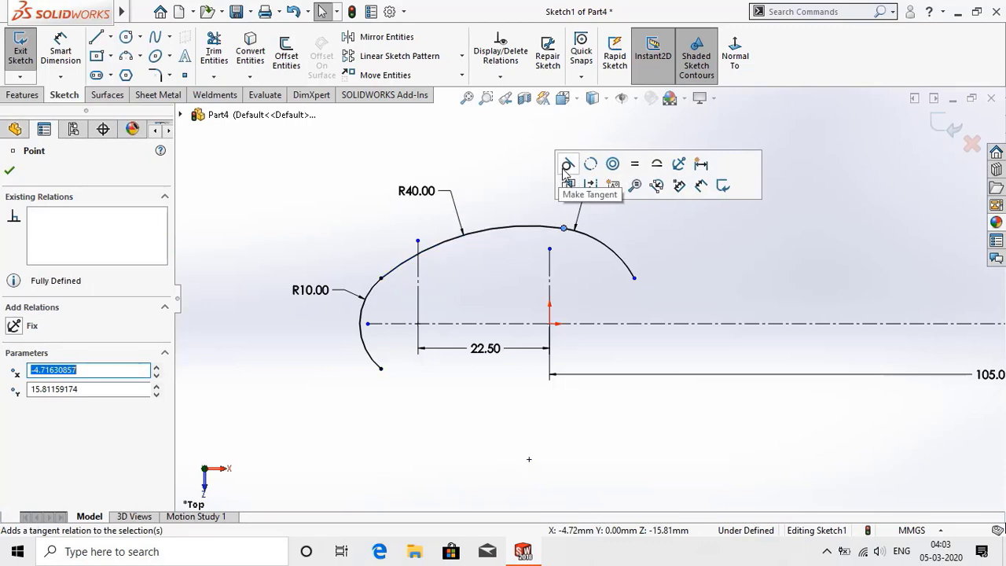
click(475, 169)
- Draw a three-point reverse arc from the R16.50 arc's free end
key(f)
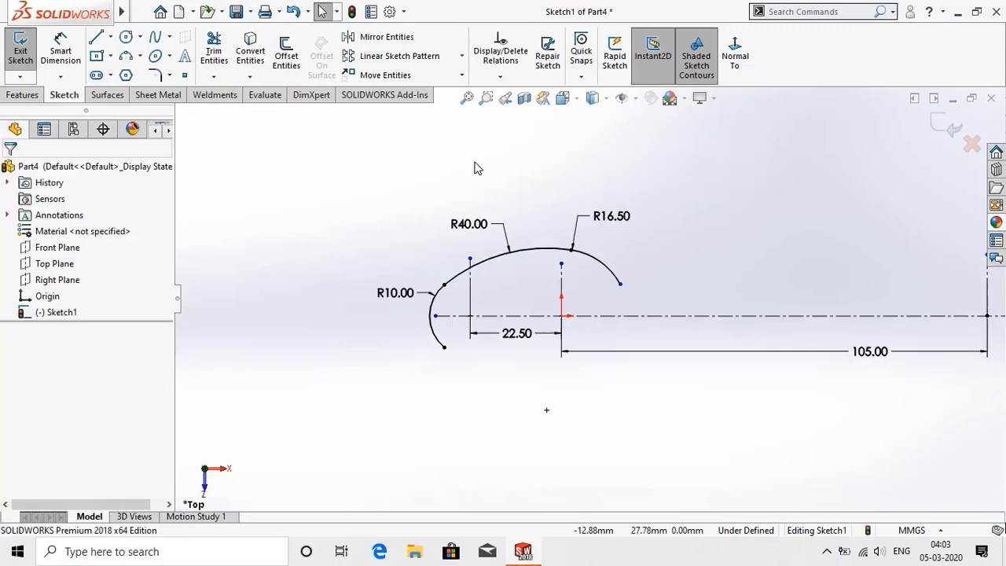
click(140, 56)
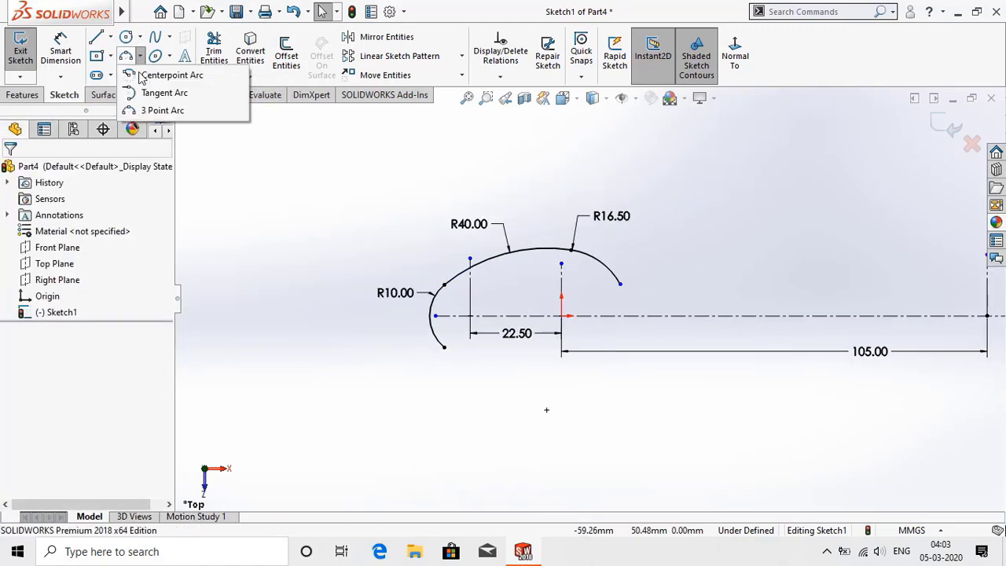
click(140, 111)
scroll(699, 303, down, 2)
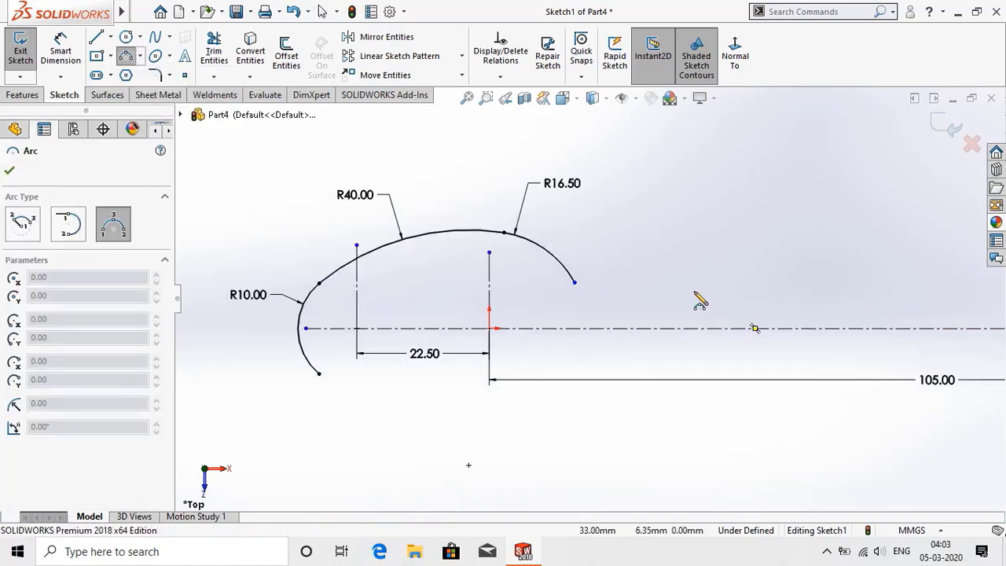
click(575, 282)
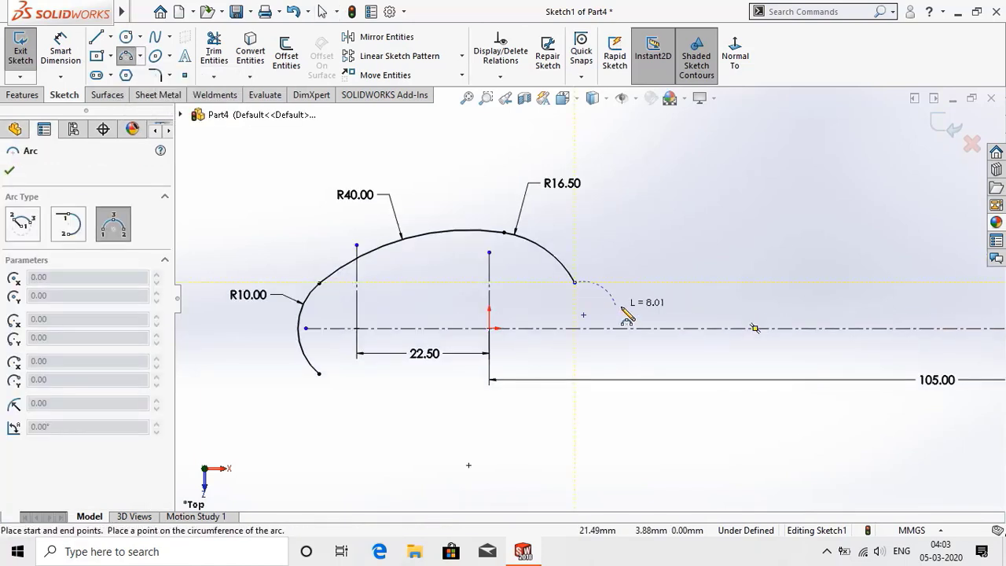
click(640, 313)
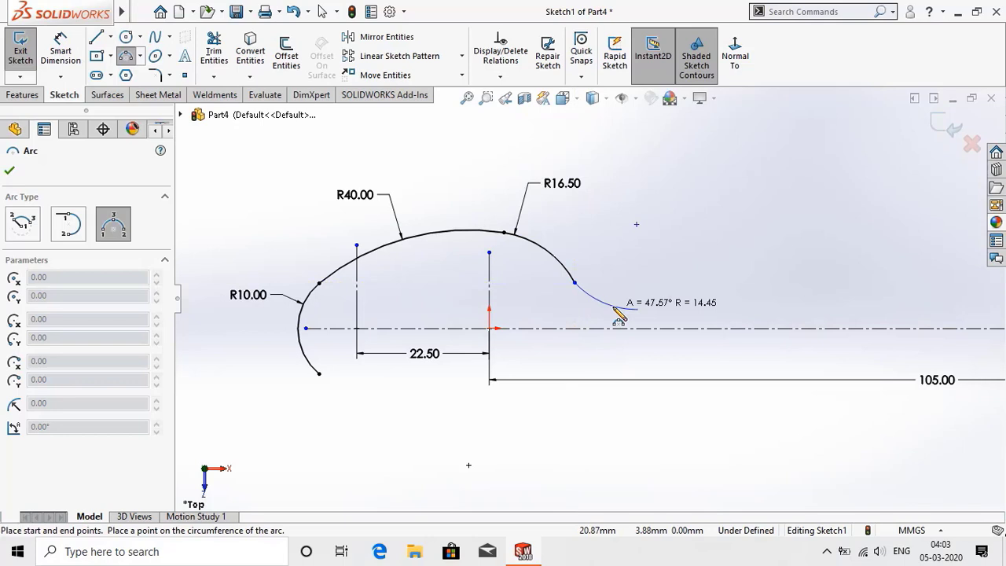
click(615, 308)
right_click(615, 312)
click(639, 316)
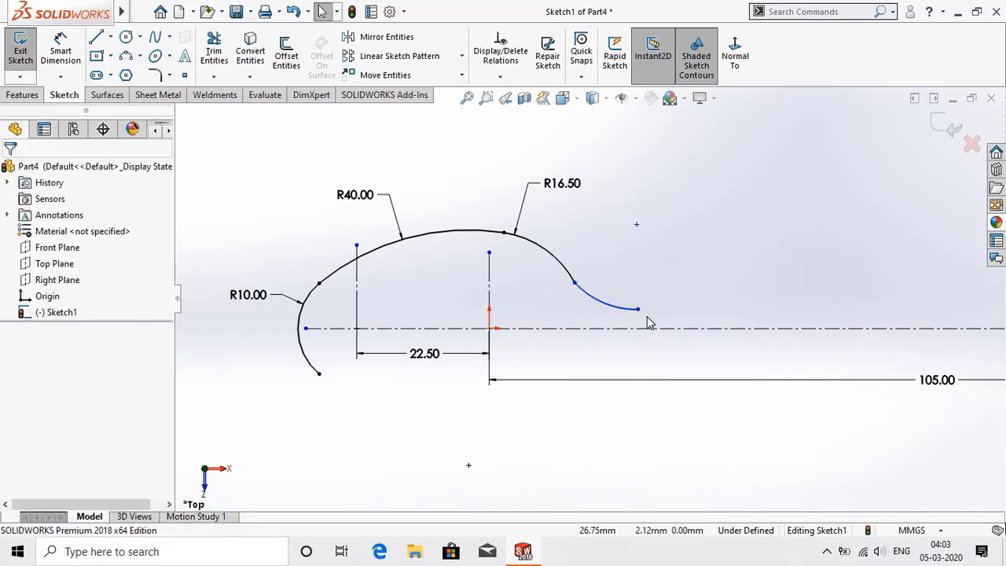
- Place the new arc's centre 9 mm above the centerline and set its radius to 6 mm
click(60, 49)
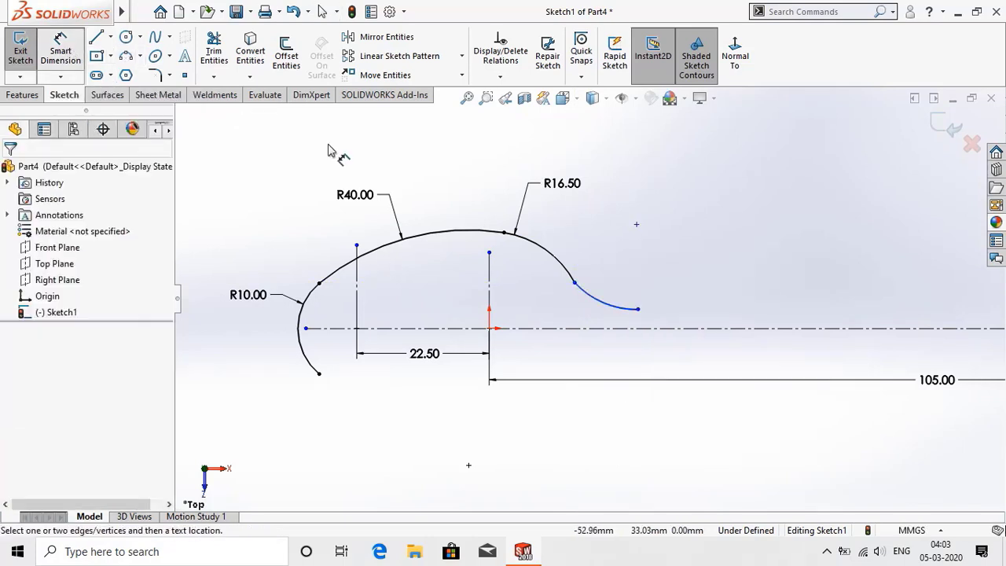
click(637, 226)
click(707, 329)
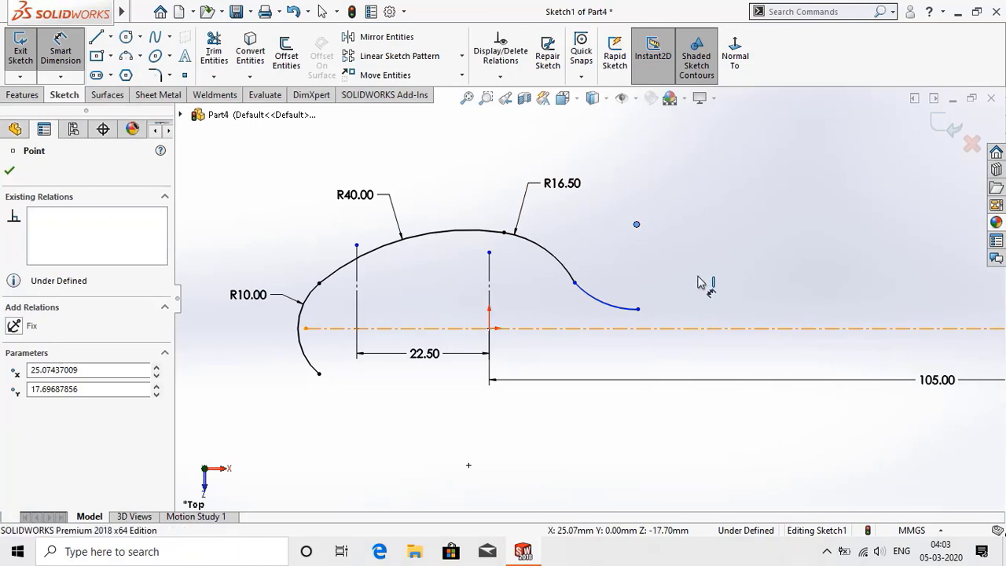
click(720, 275)
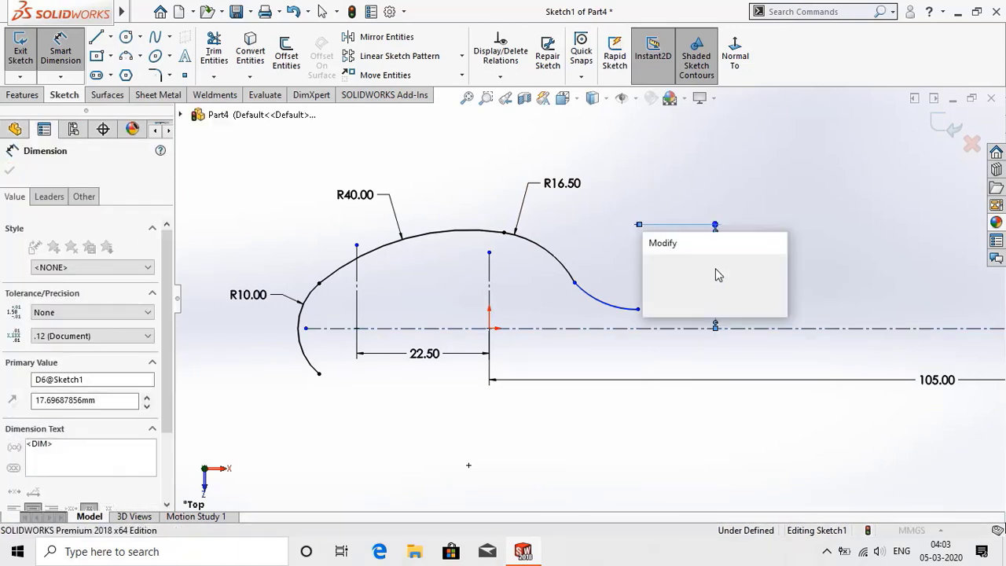
text(9)
key(Return)
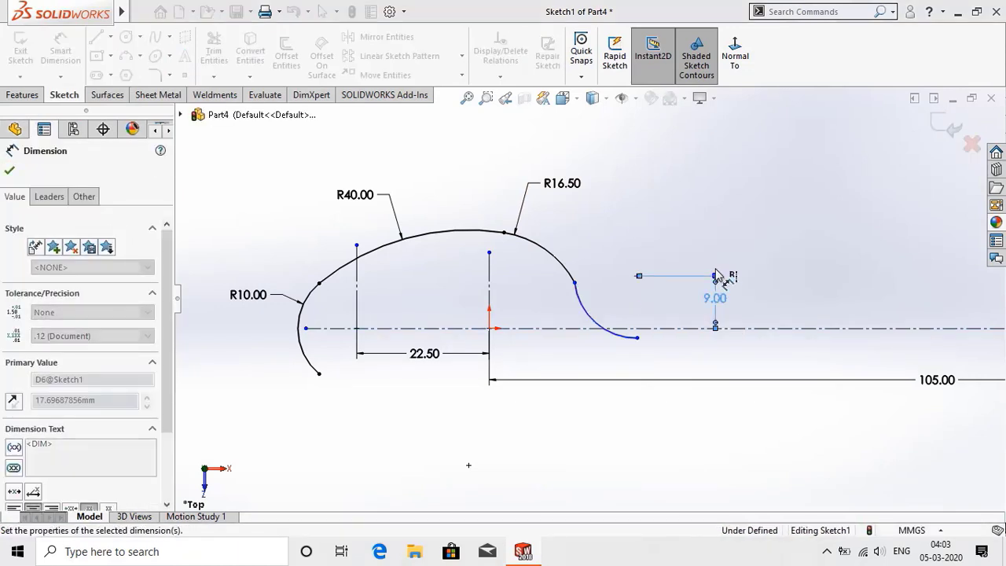
click(589, 314)
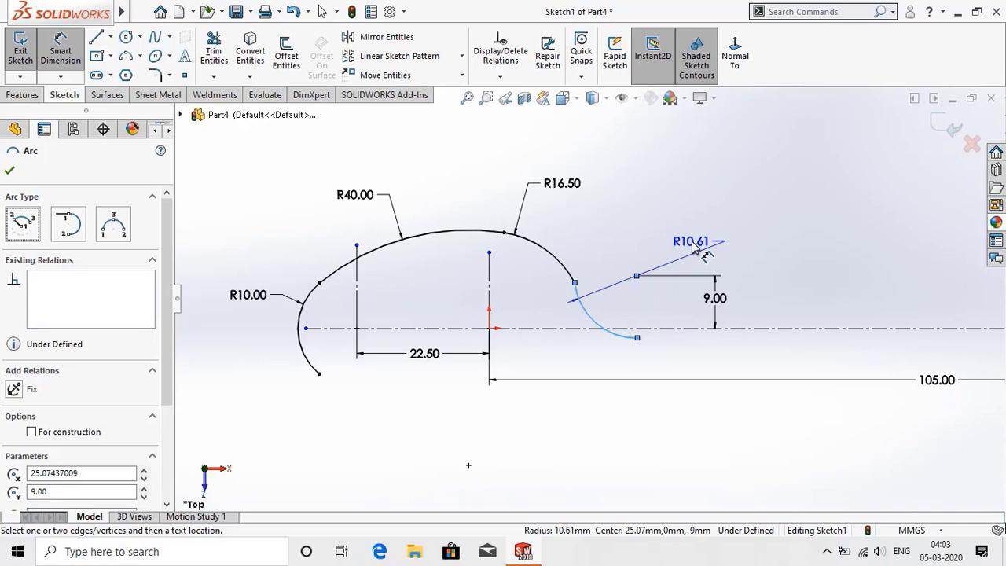
click(686, 248)
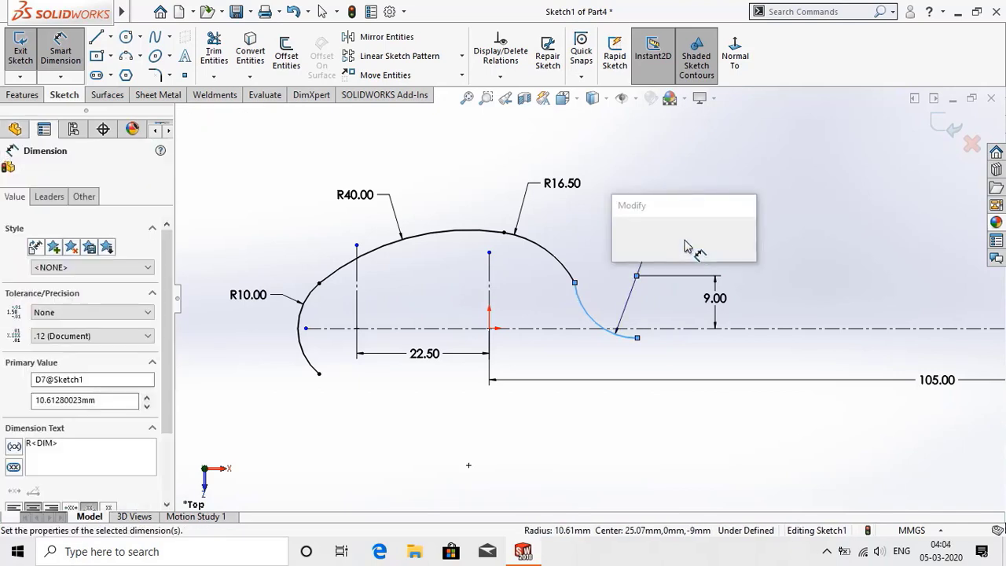
text(6)
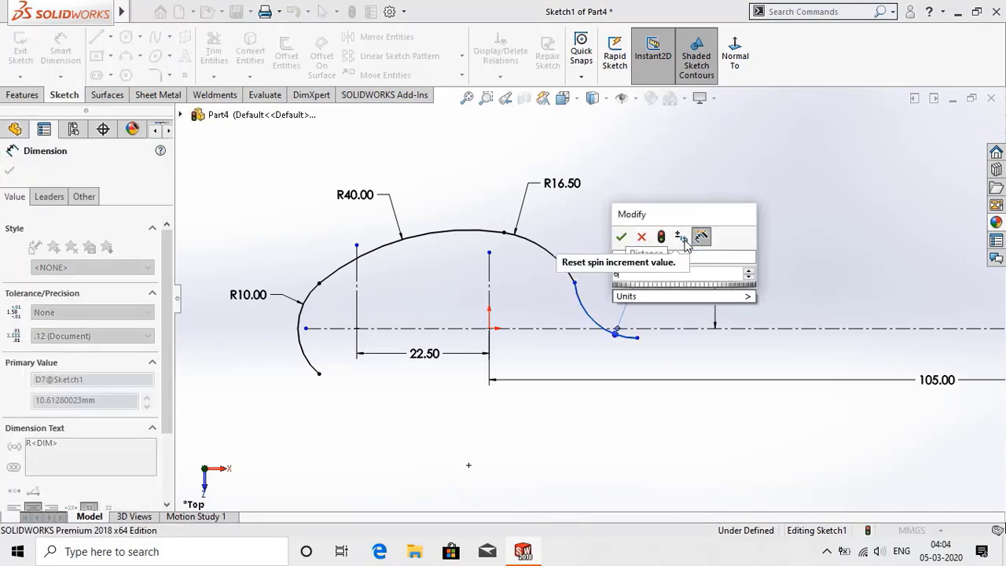
click(621, 237)
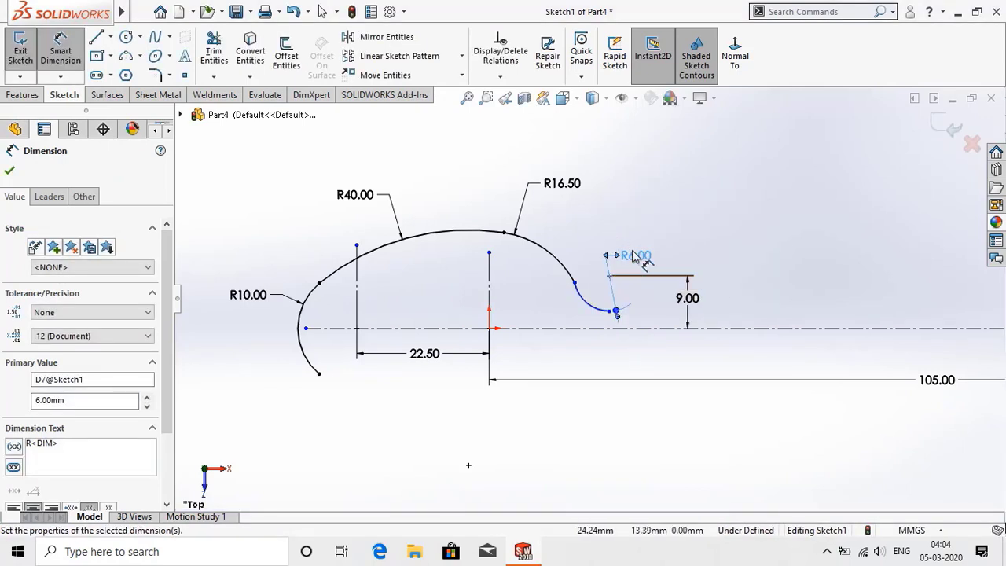
click(649, 256)
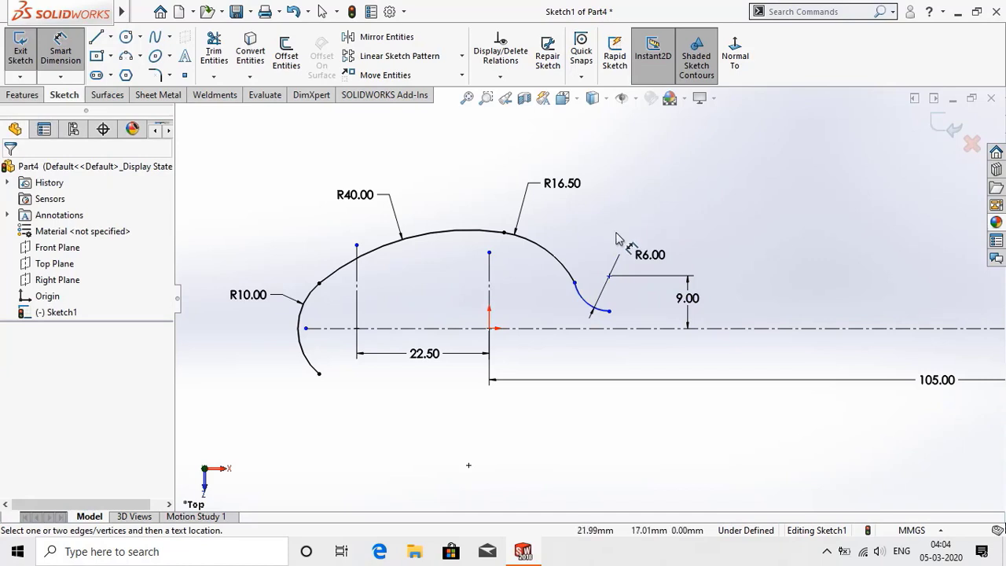
click(61, 50)
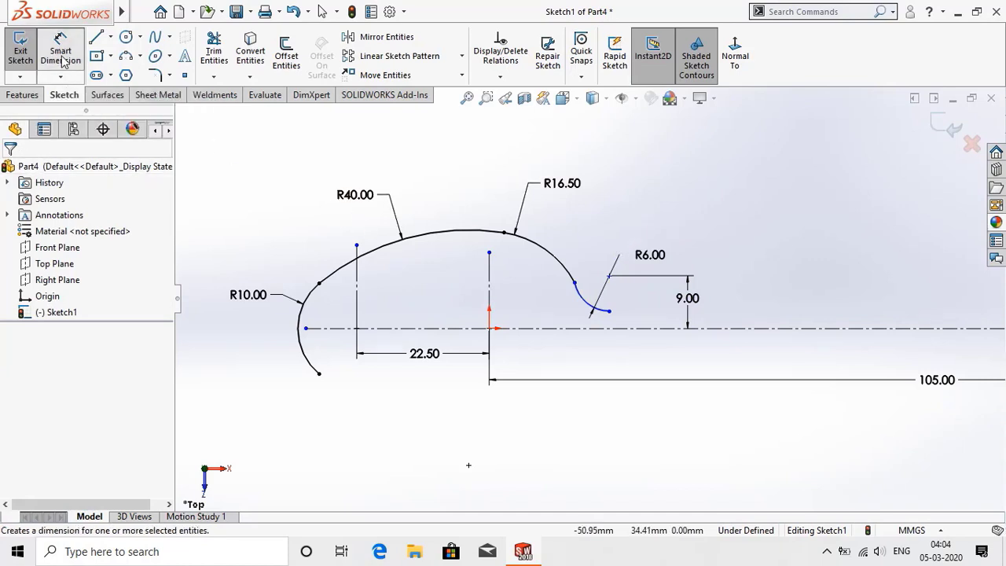
- Make the R6.00 arc tangent to the R16.50 arc
click(578, 287)
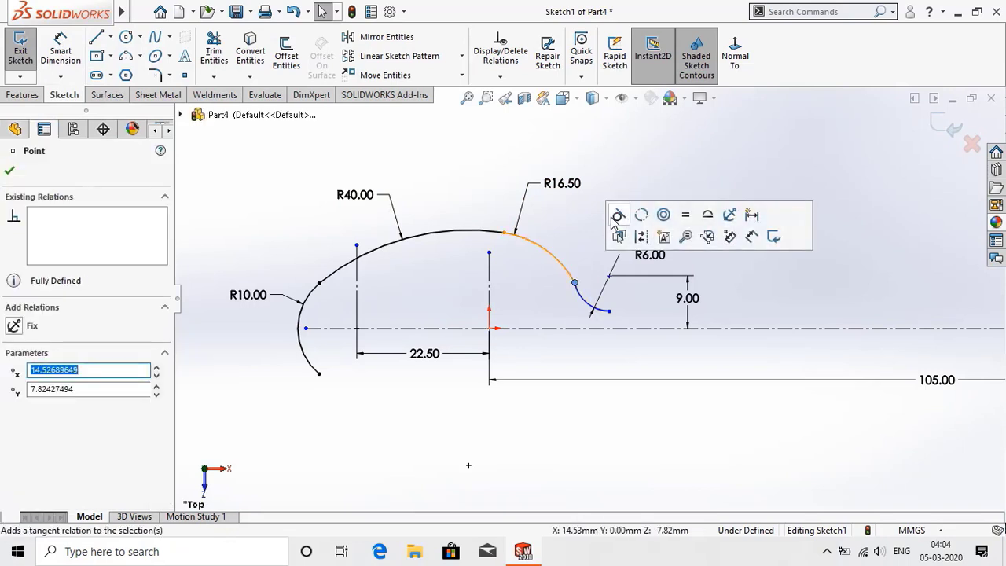
click(619, 150)
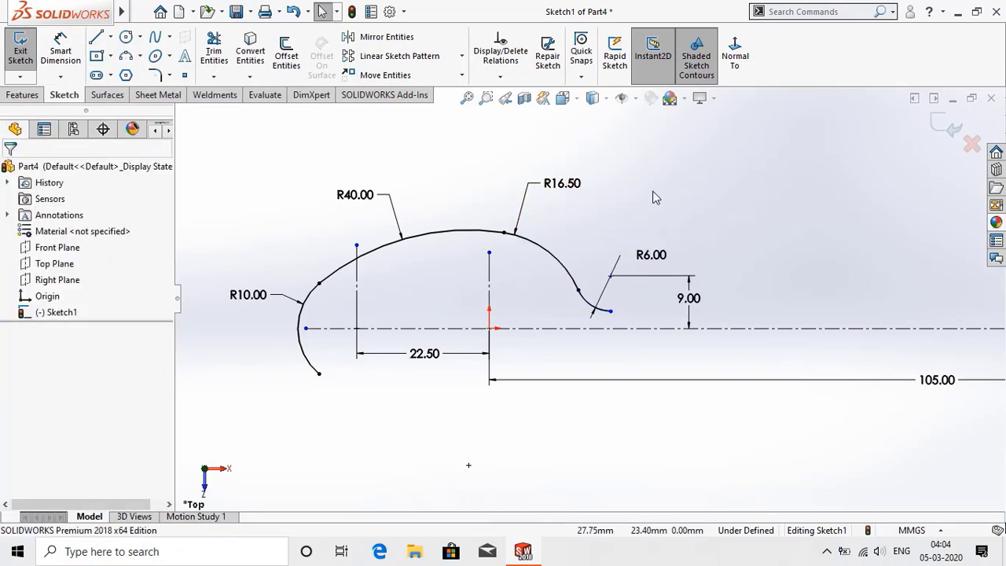
key(f)
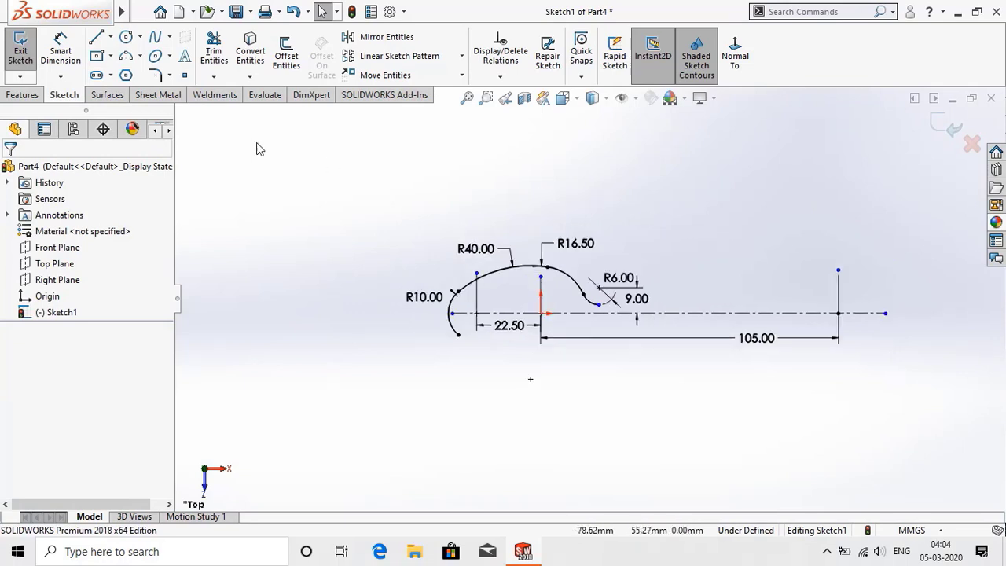
- Draw a centre-point arc centred at the centerline's 105.00 end, spanning the vertical line
click(139, 55)
click(161, 71)
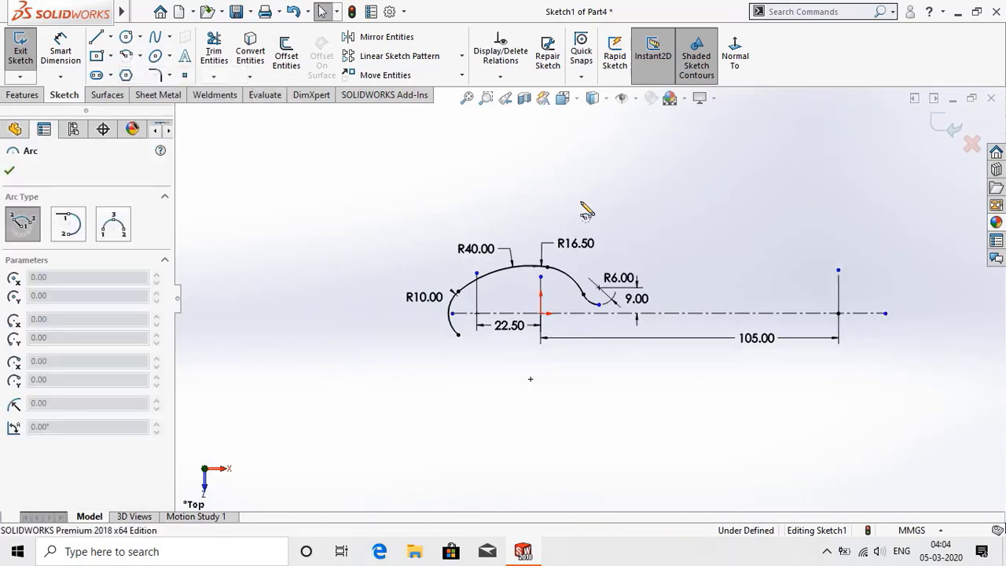
scroll(881, 332, down, 5)
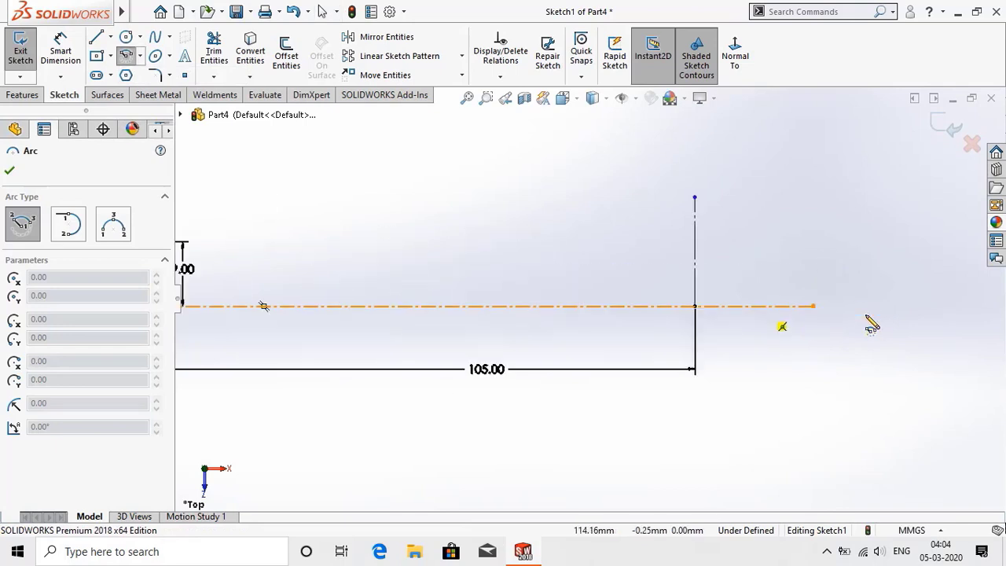
click(694, 306)
click(695, 252)
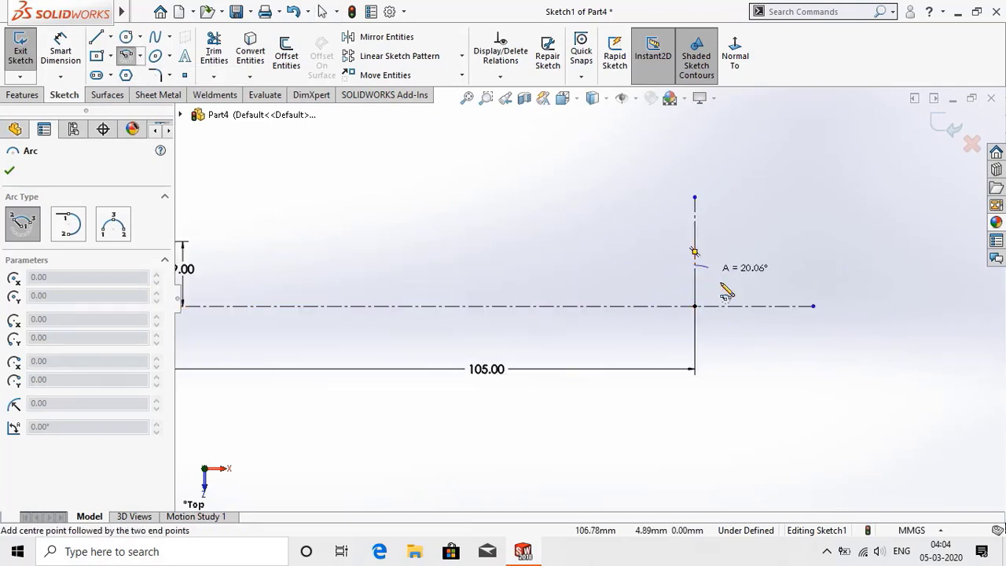
click(695, 349)
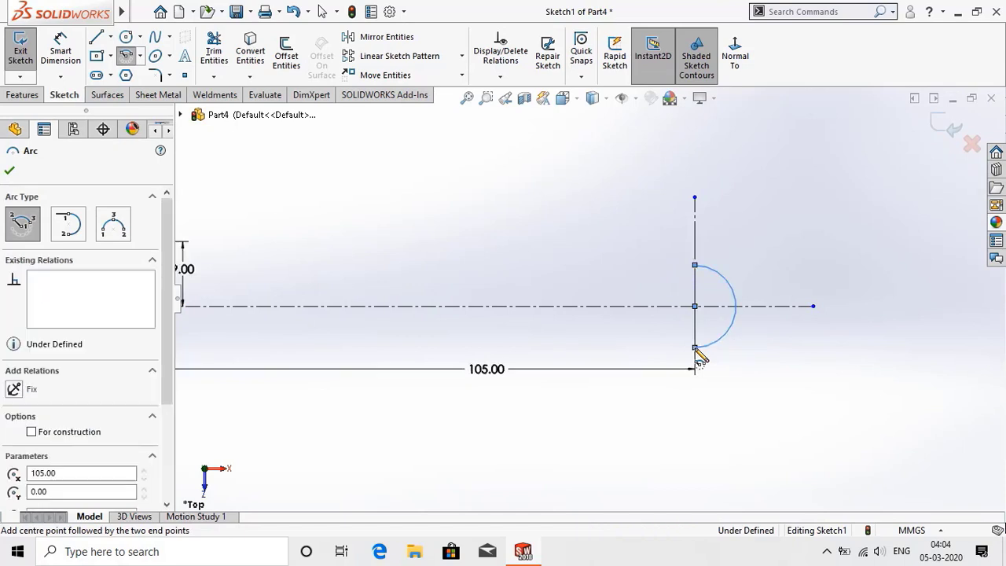
right_click(698, 356)
click(712, 359)
scroll(712, 361, up, 3)
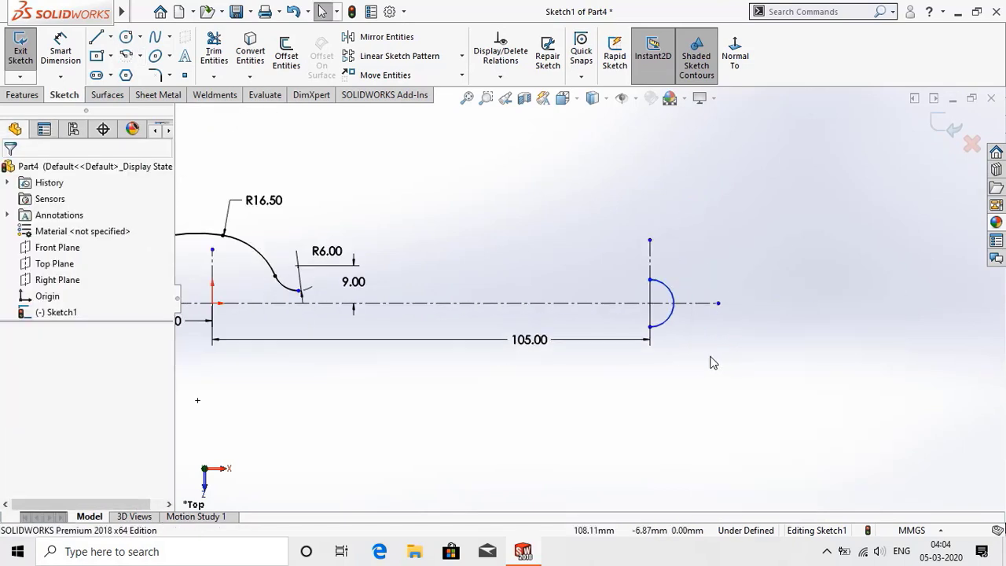
- Dimension the handle's end arc to a 6 mm radius
click(60, 51)
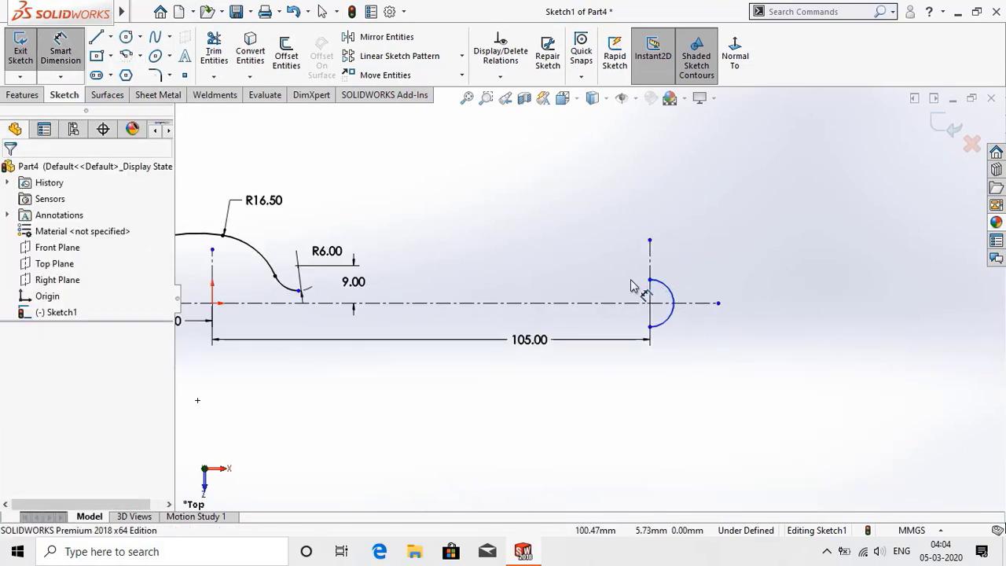
click(681, 292)
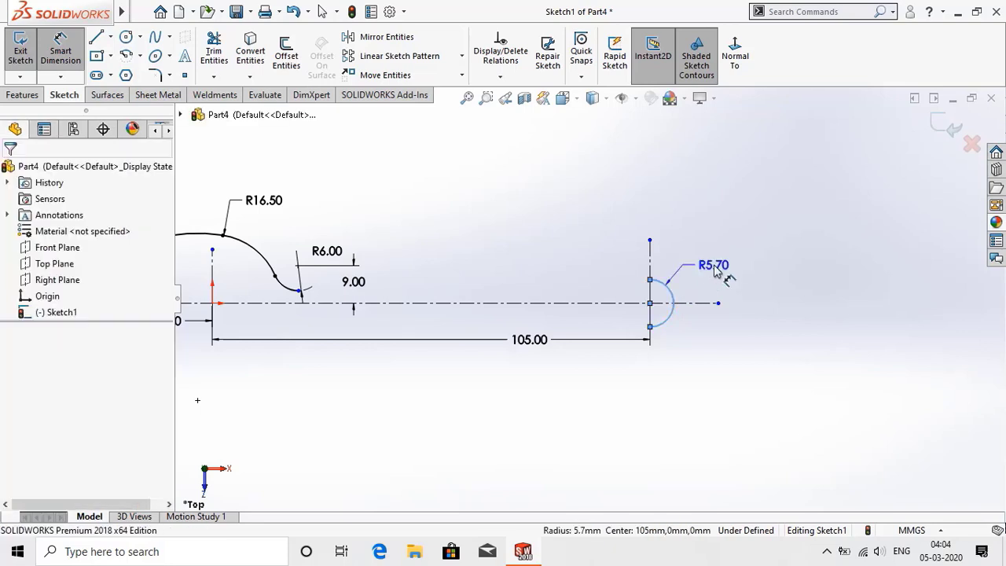
click(715, 271)
text(6)
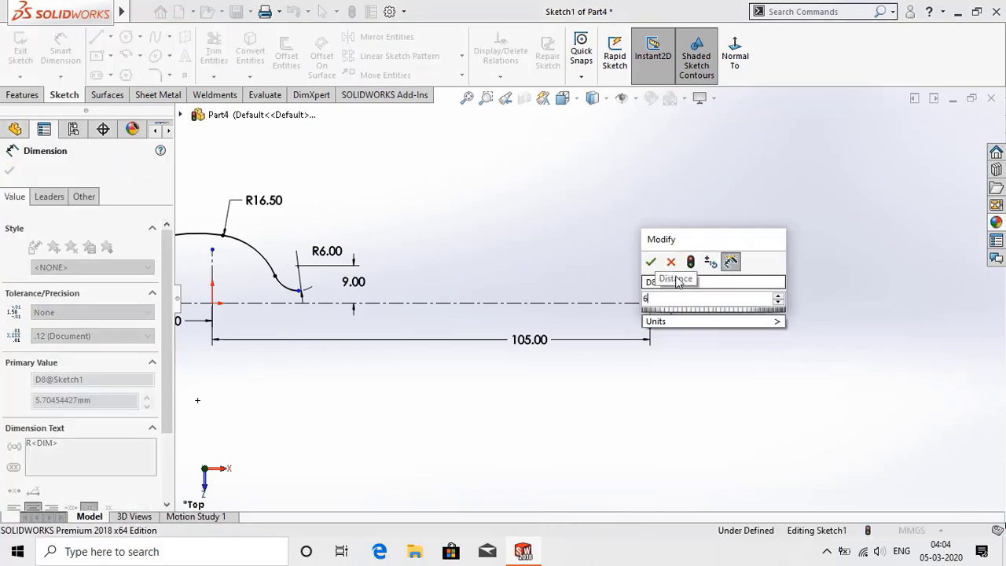
click(655, 265)
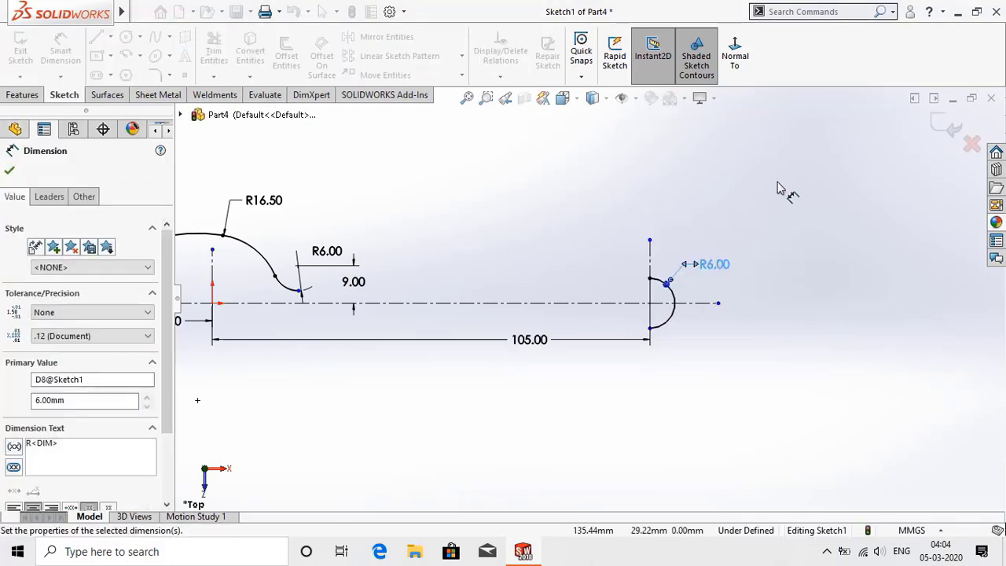
key(Escape)
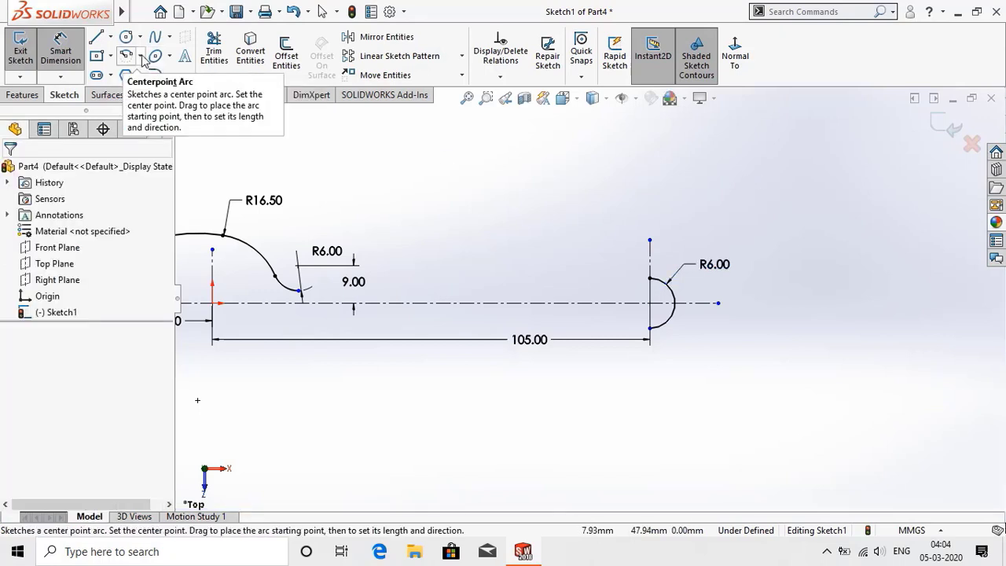
- Draw a three-point arc from the neck curve's end to the top of the R6 end arc
click(142, 57)
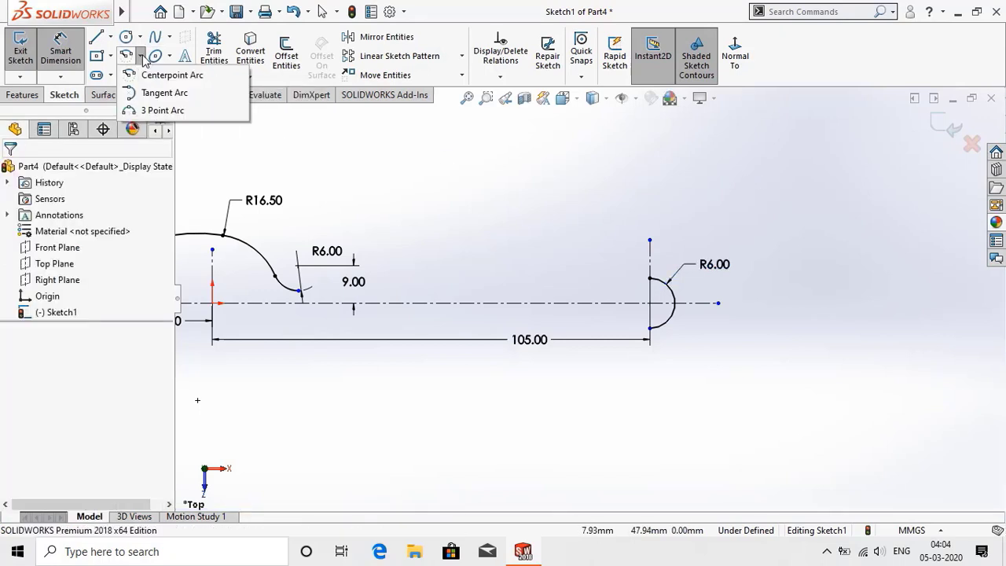
click(153, 110)
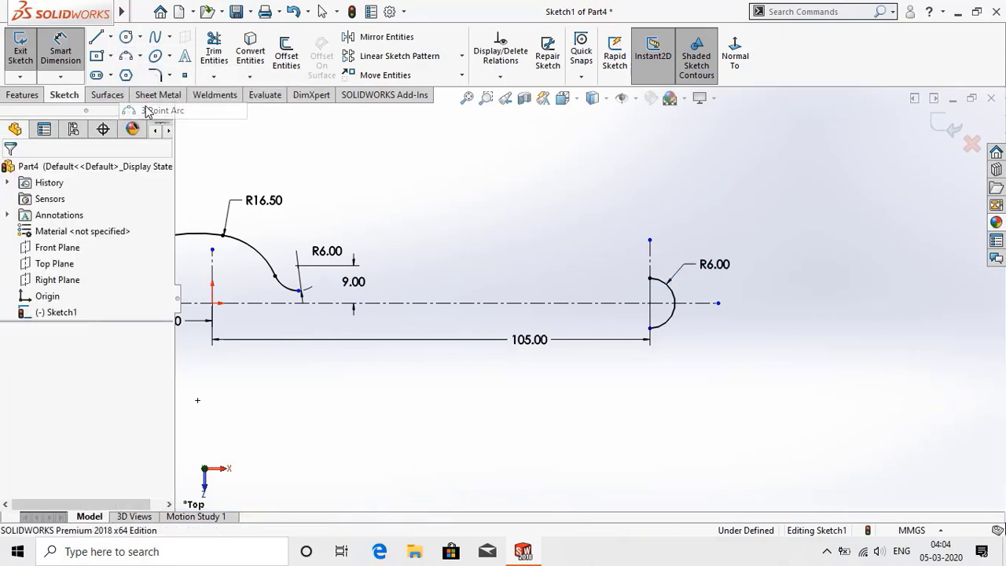
click(300, 292)
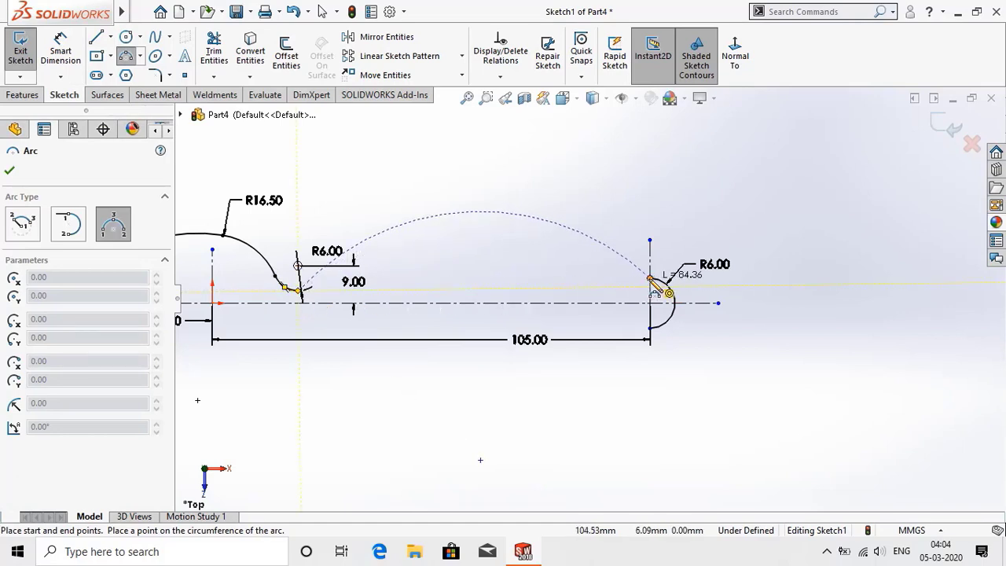
click(650, 279)
click(532, 269)
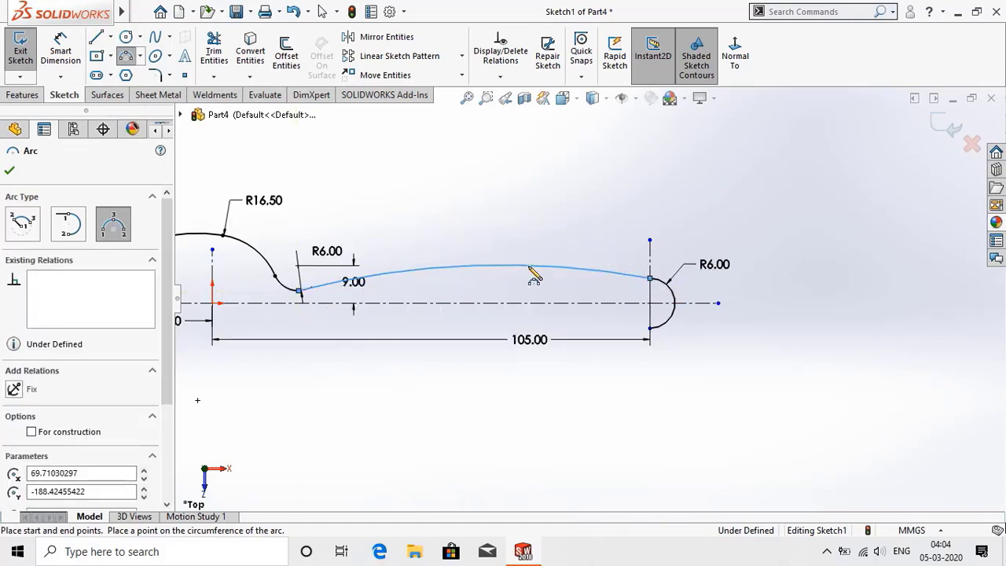
right_click(532, 273)
click(550, 274)
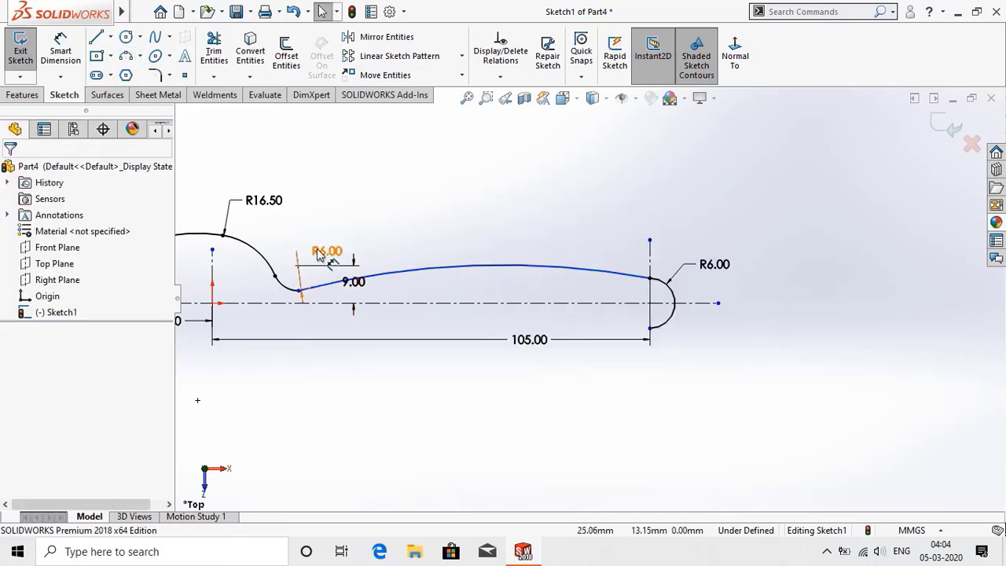
- Move the R6.00 neck dimension clear of the new arc
drag(318, 253, 340, 240)
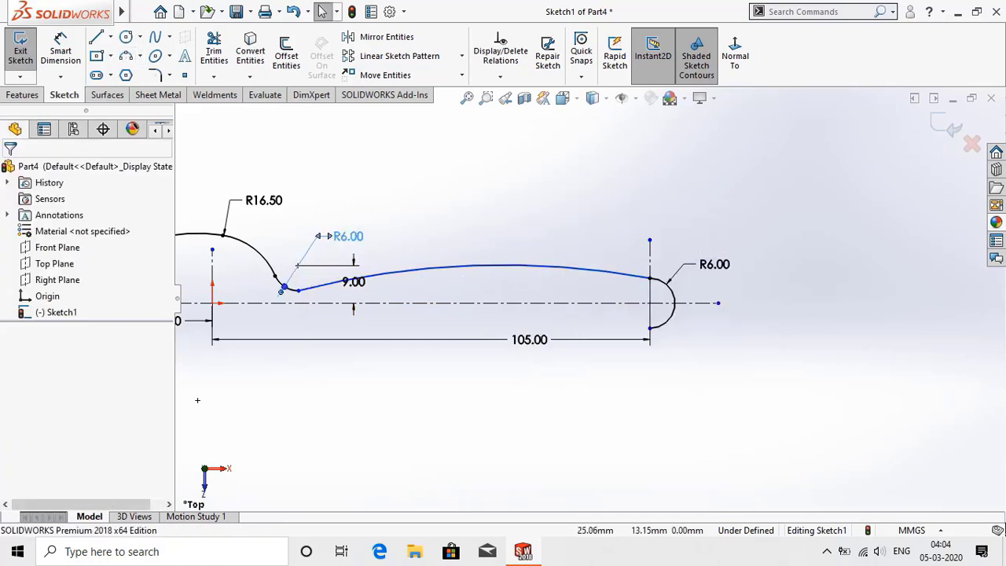
click(470, 186)
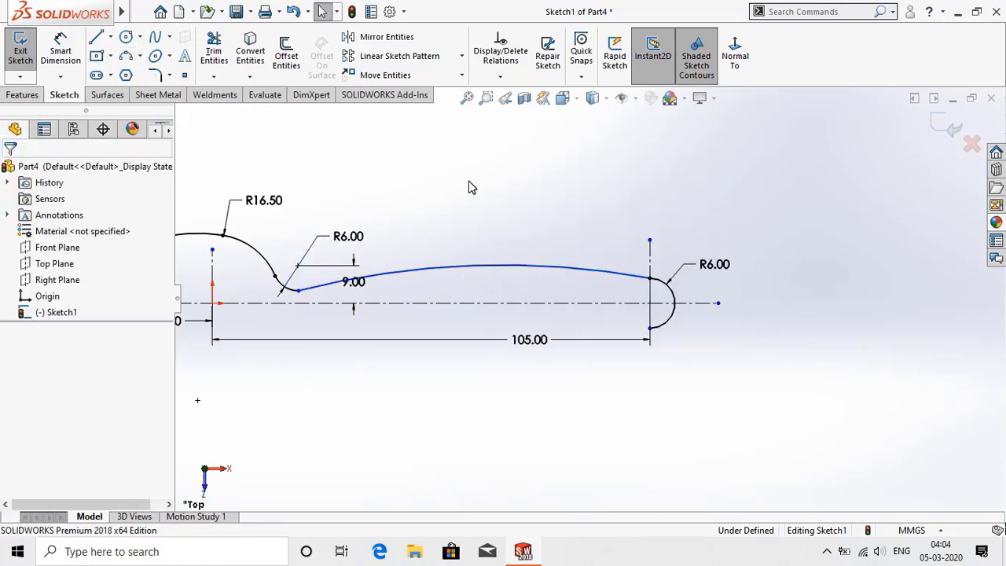
key(d)
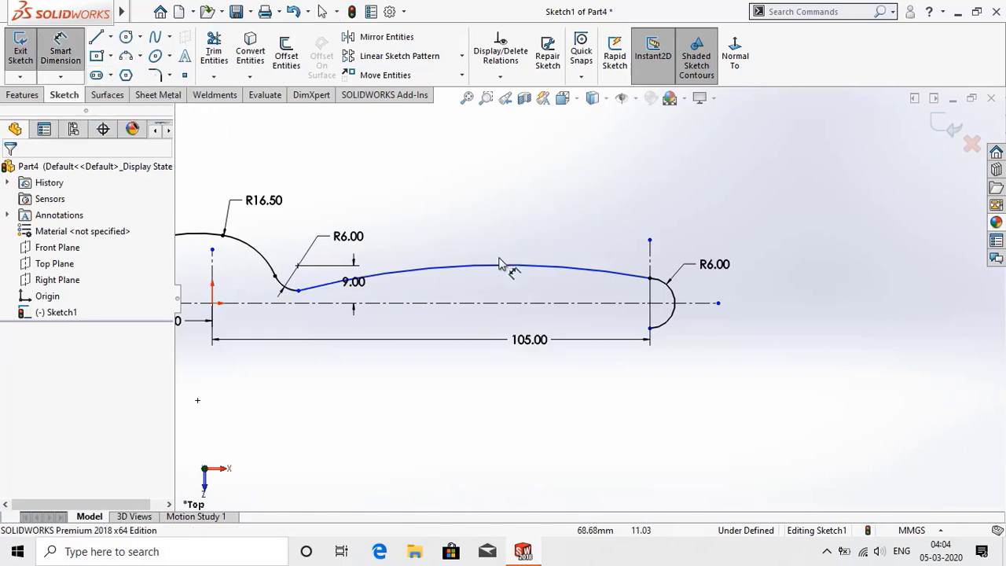
- Dimension the long handle arc with a 600 mm radius
click(504, 246)
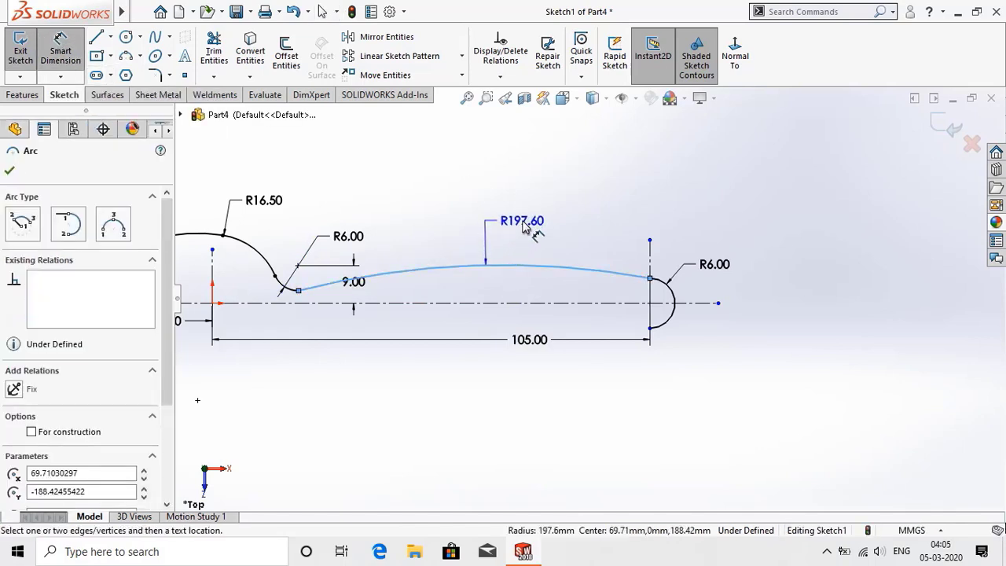
click(525, 227)
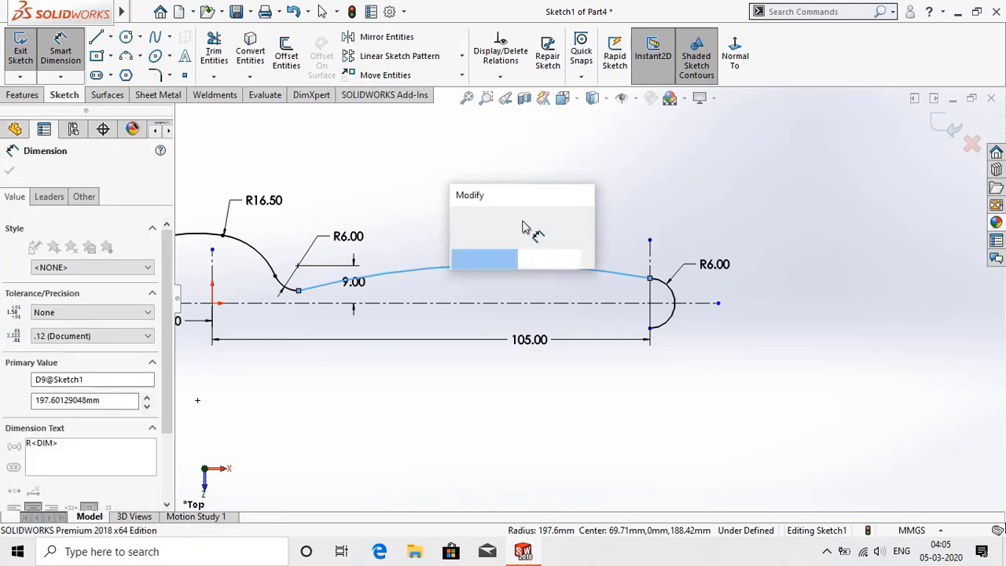
text(600)
key(Return)
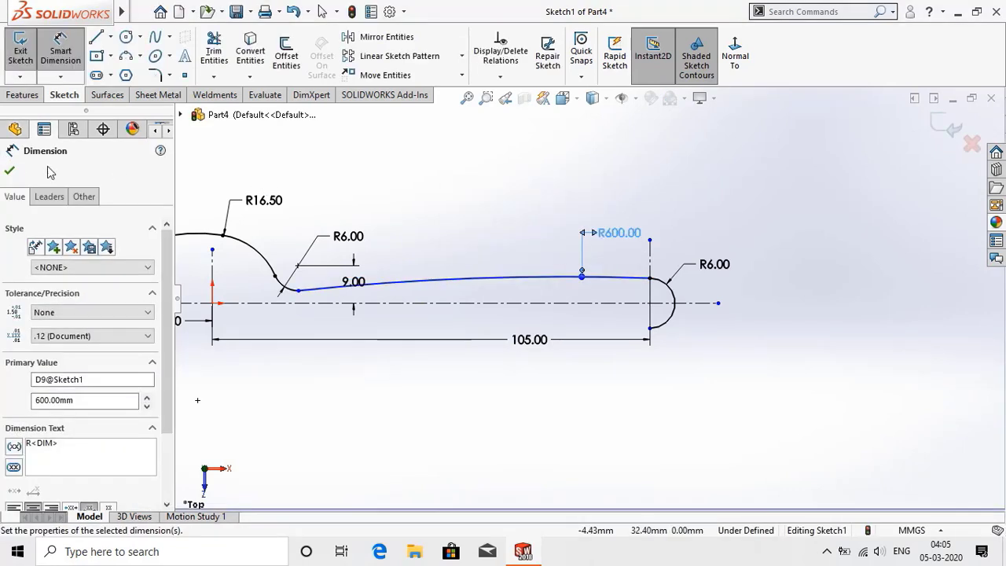
click(11, 172)
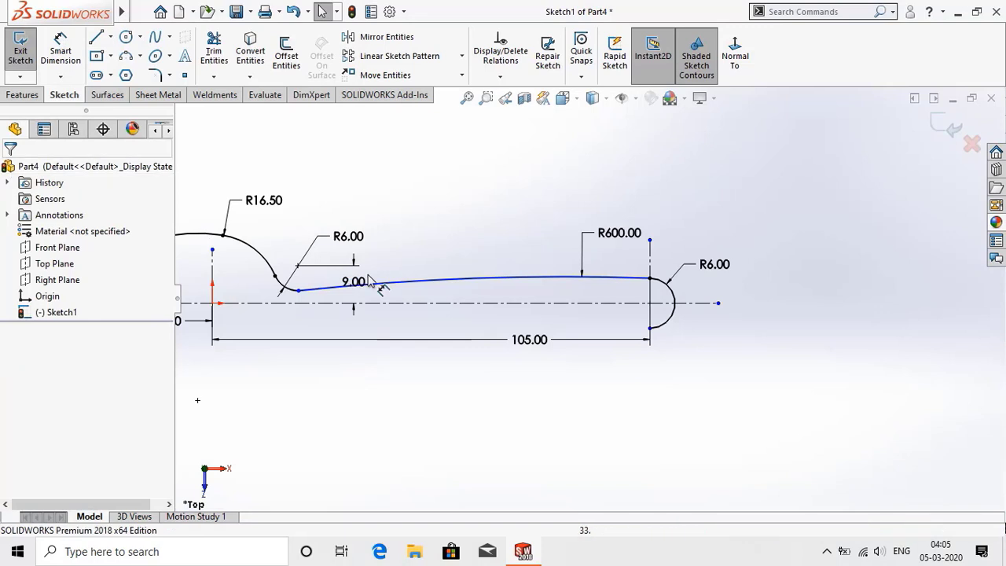
- Make the handle arc tangent to the neck curve at their junction point
click(301, 290)
click(340, 228)
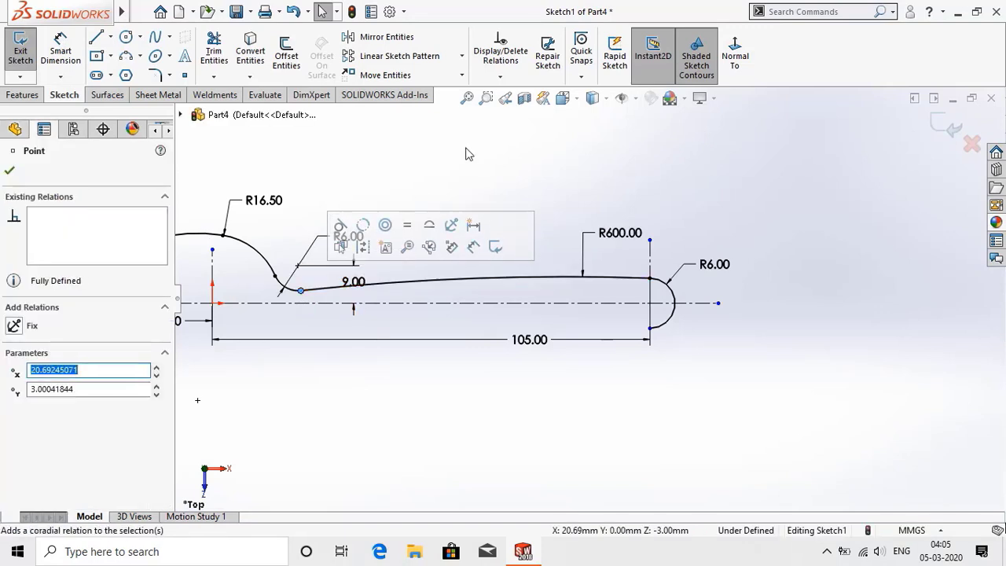
click(10, 172)
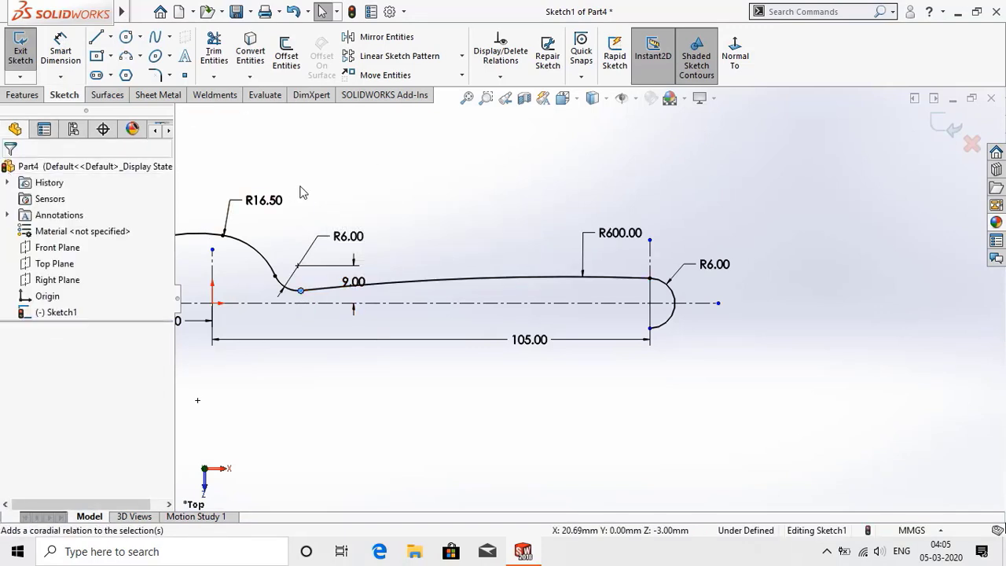
key(f)
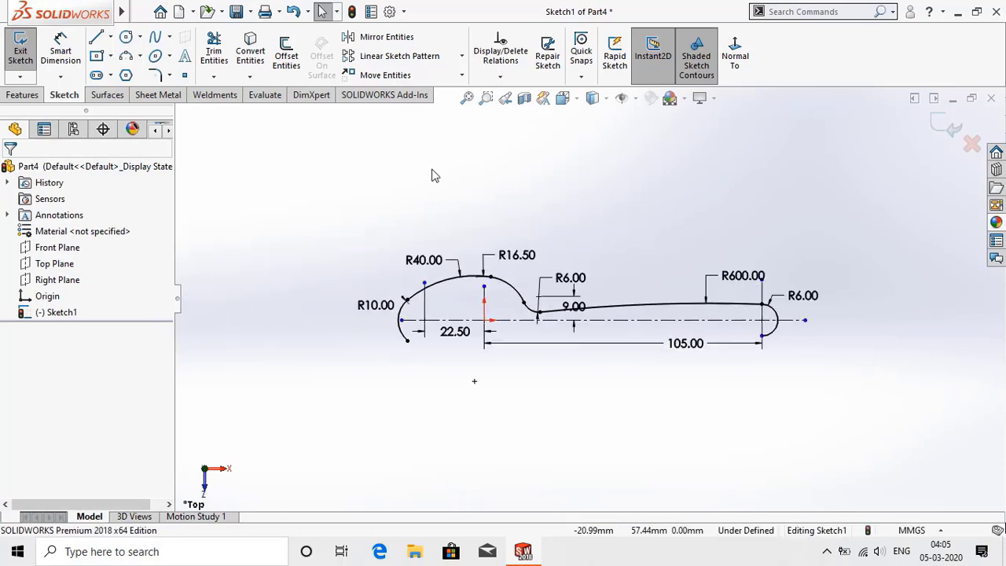
scroll(619, 327, down, 3)
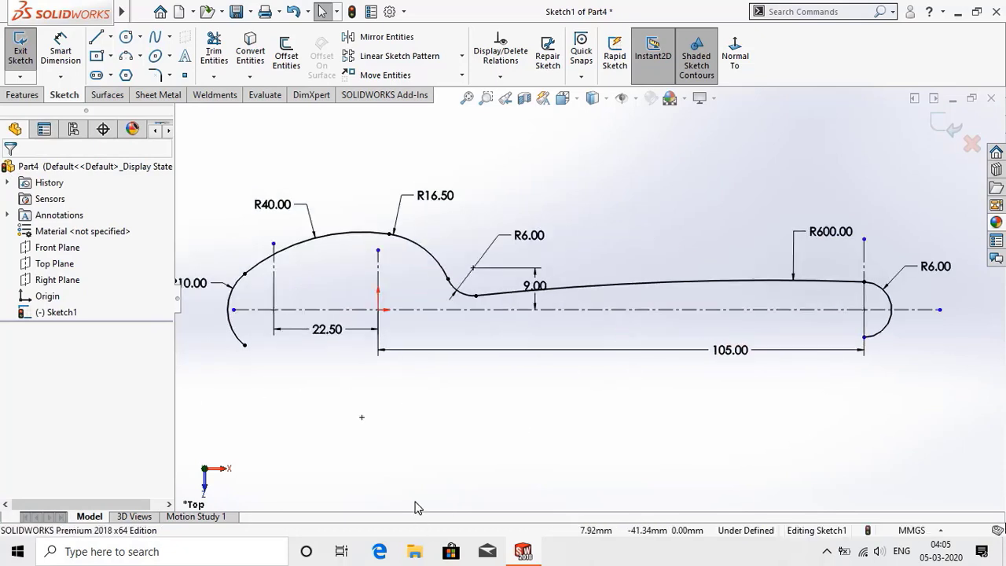
scroll(474, 448, up, 1)
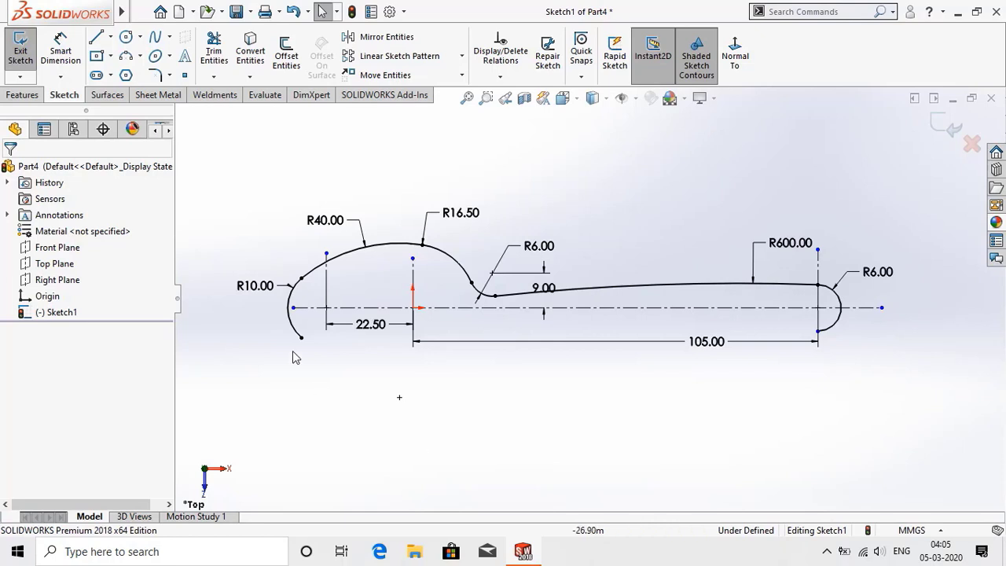
- Mirror the R40, R16.5, R6 and R600 arcs about the horizontal centerline, then exit Sketch1
click(363, 39)
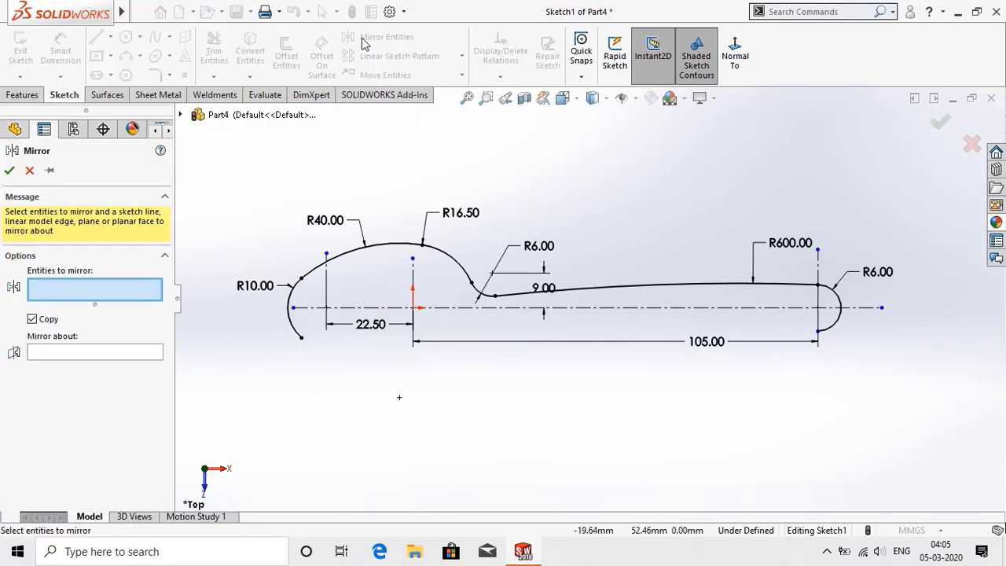
click(355, 260)
click(463, 275)
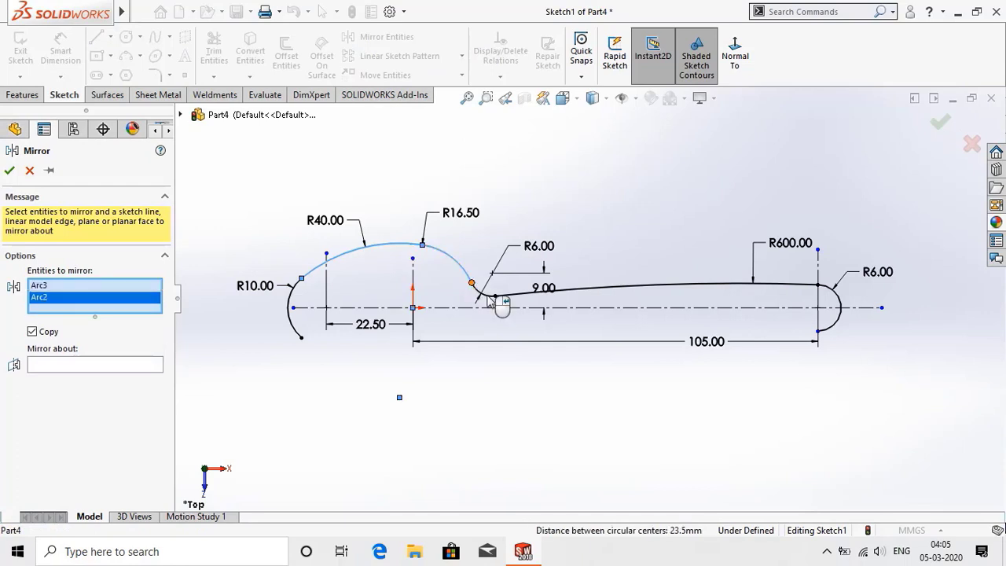
click(486, 299)
click(600, 294)
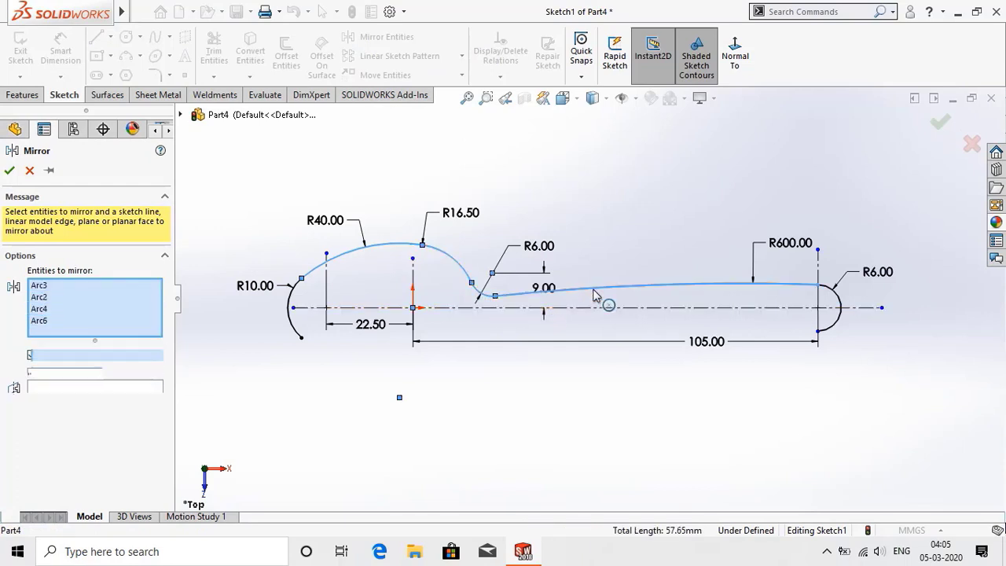
click(43, 393)
click(621, 309)
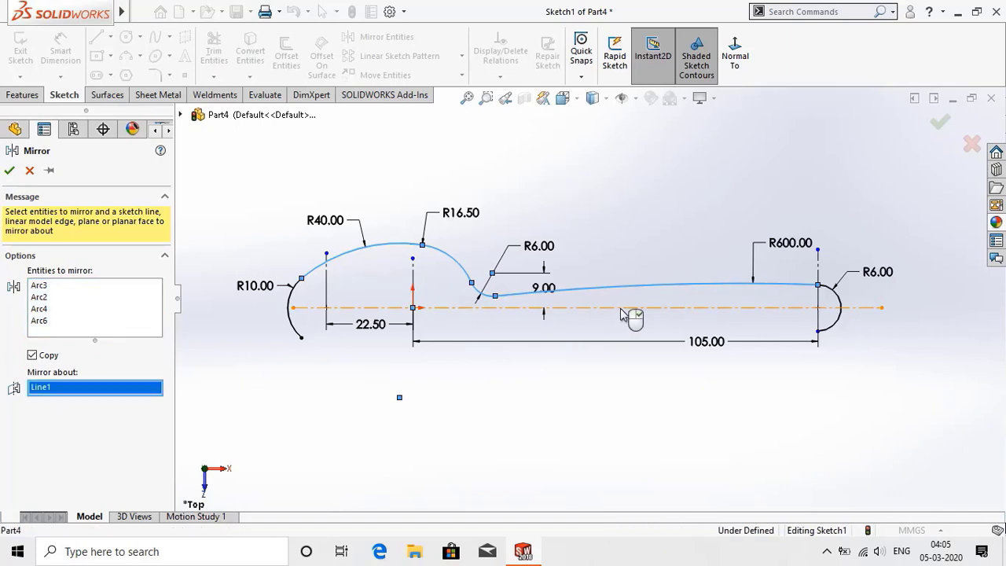
click(9, 171)
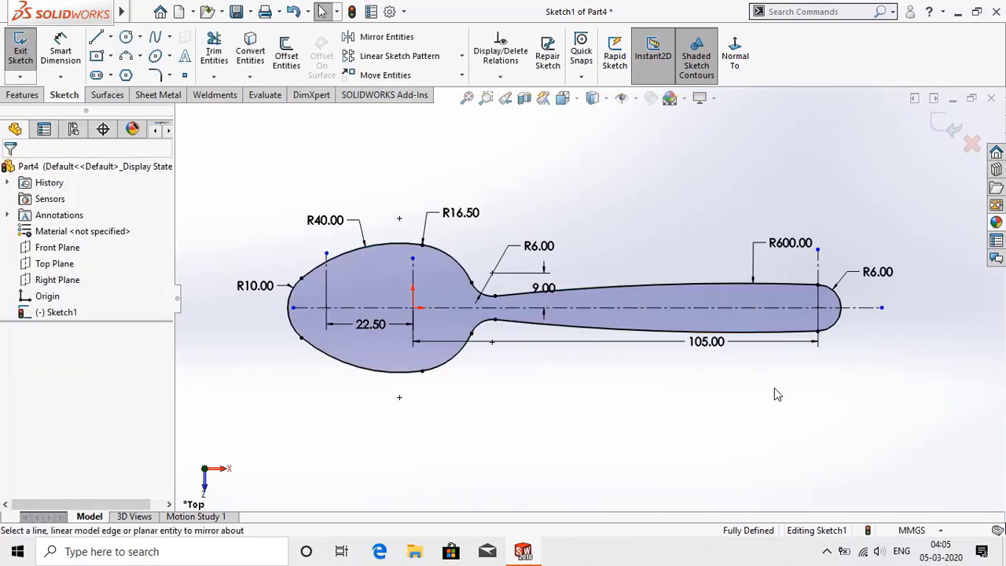
click(943, 131)
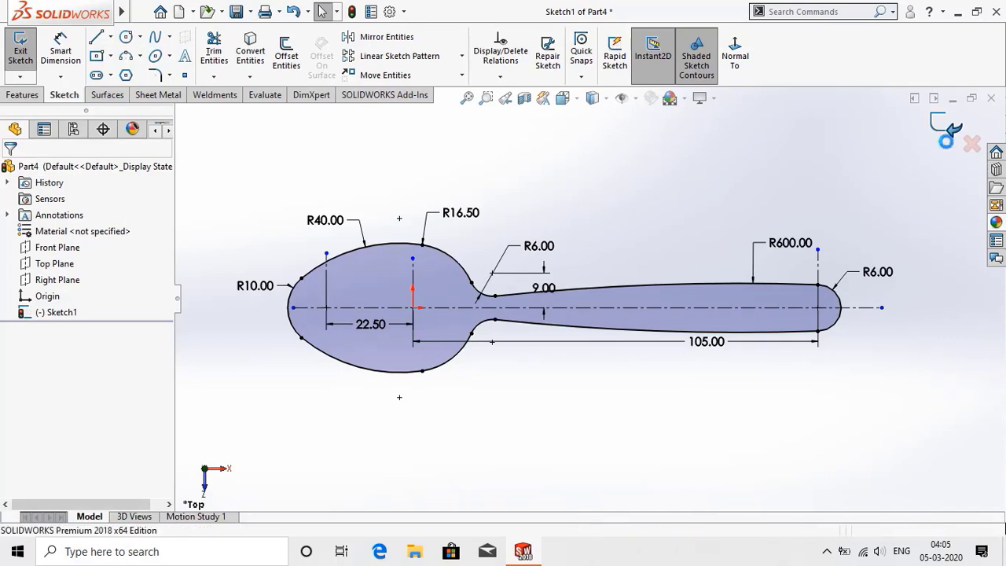
- Create Sketch2 on the Front Plane and view it normal to the plane
key(f)
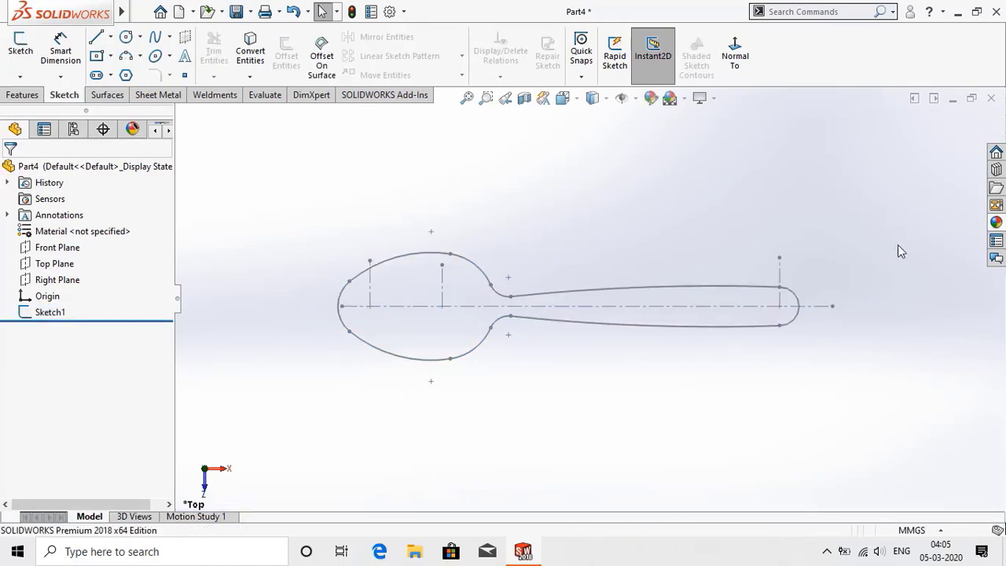
key(ctrl+7)
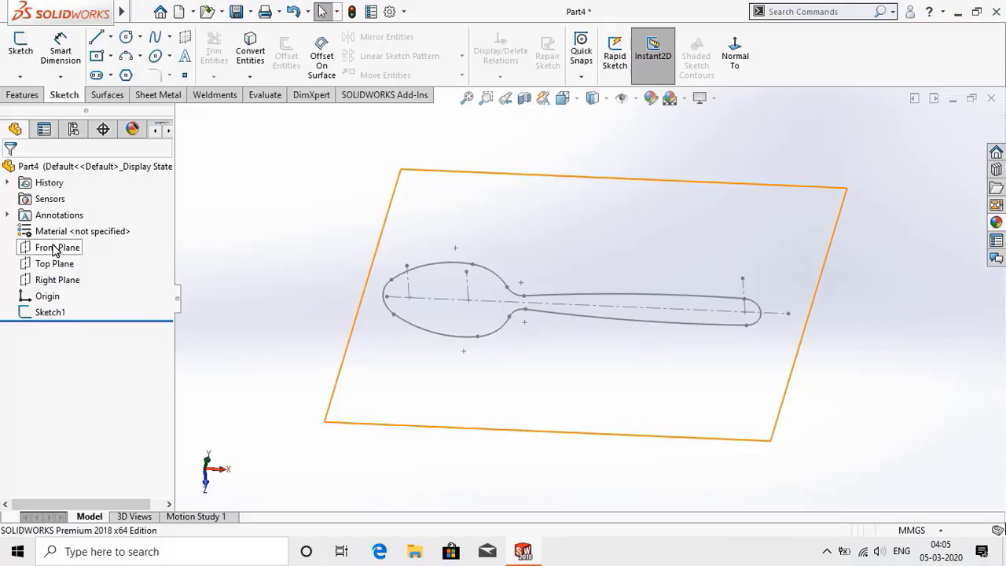
click(55, 248)
click(69, 220)
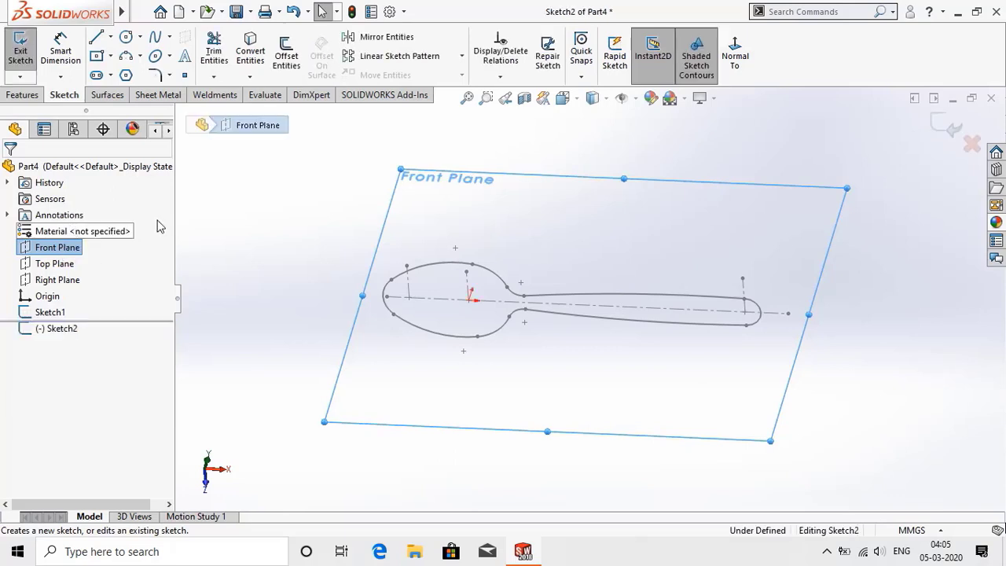
click(749, 72)
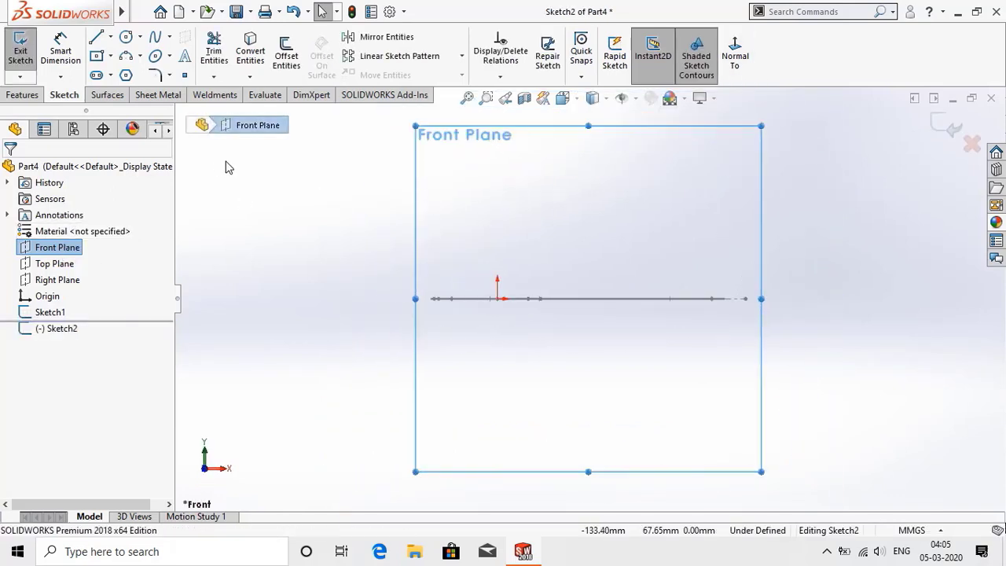
- Draw the first two chained 3-point arcs, starting from the profile's right end
click(140, 58)
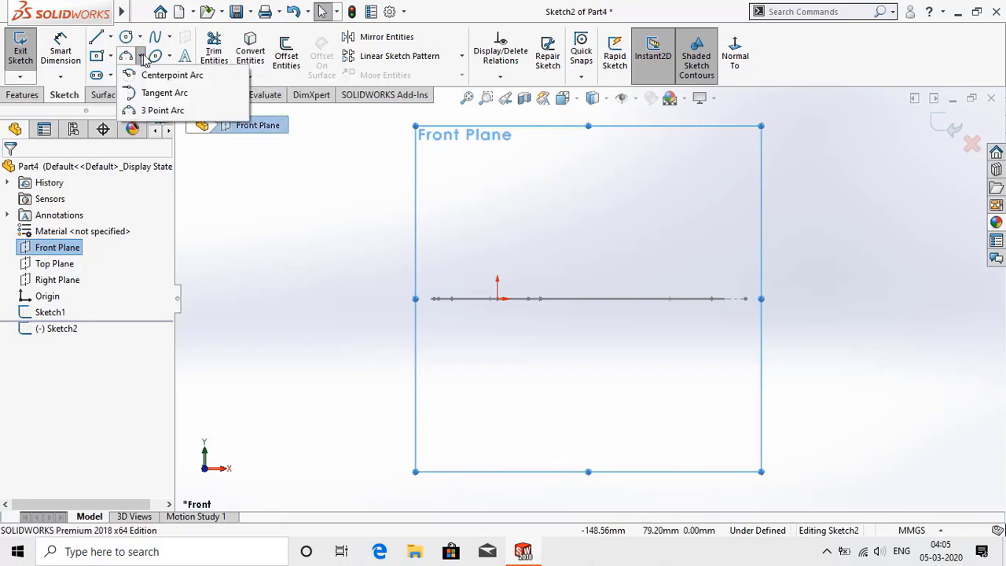
click(157, 110)
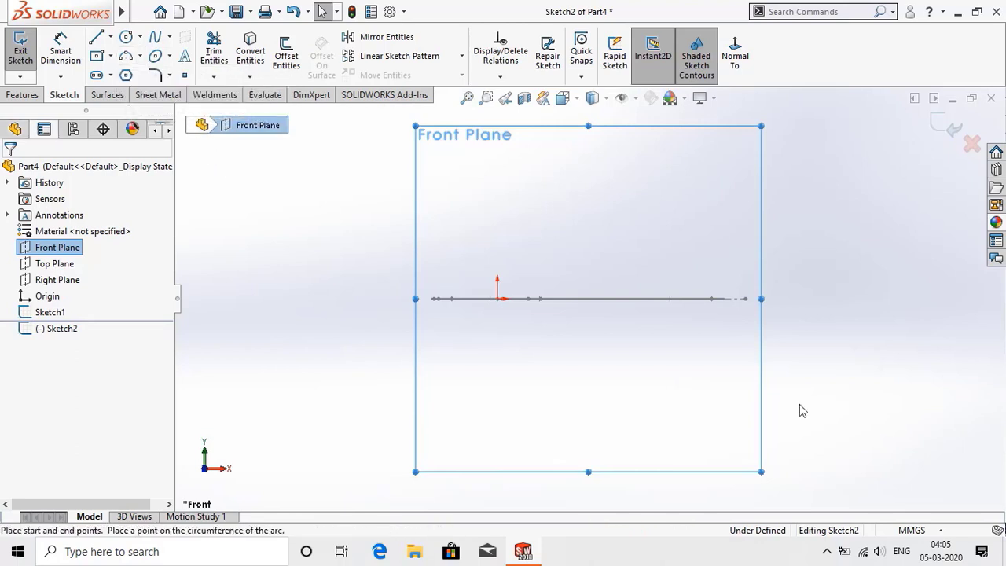
scroll(770, 373, down, 2)
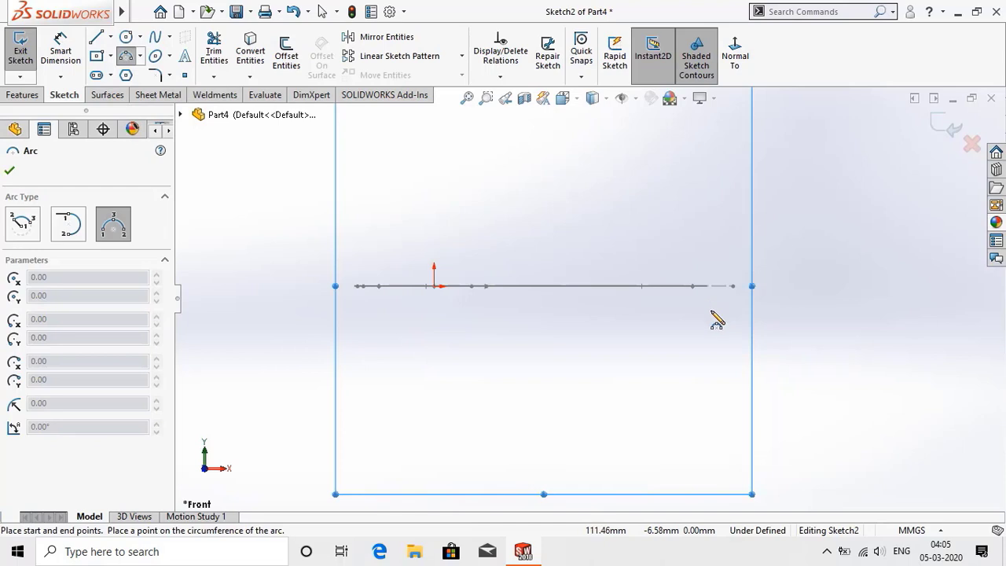
click(707, 323)
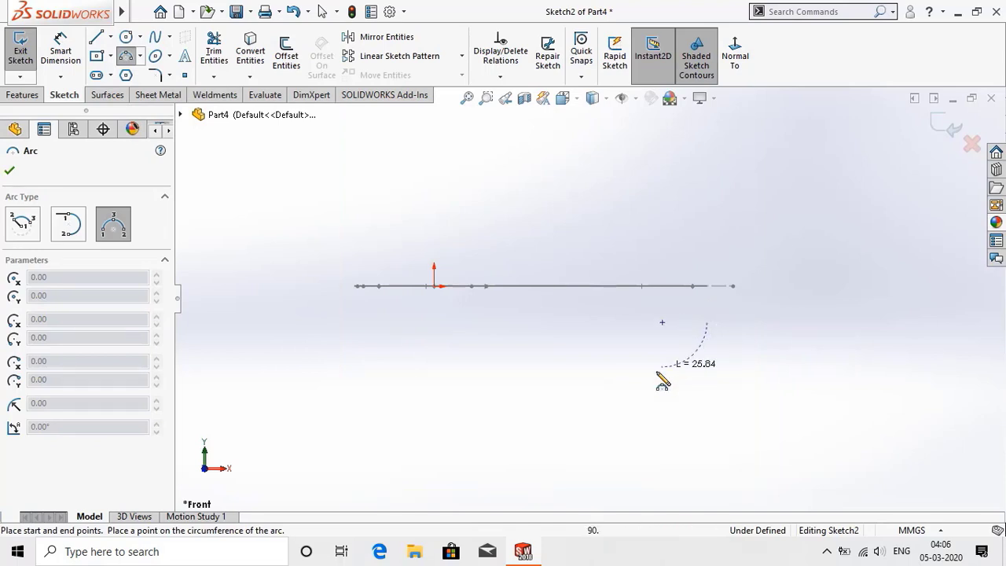
click(576, 400)
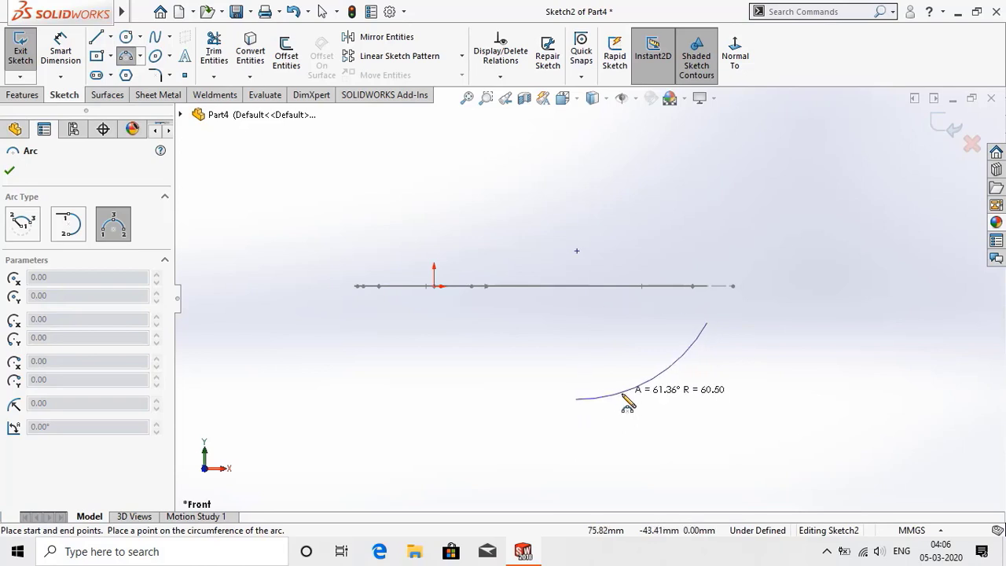
click(628, 403)
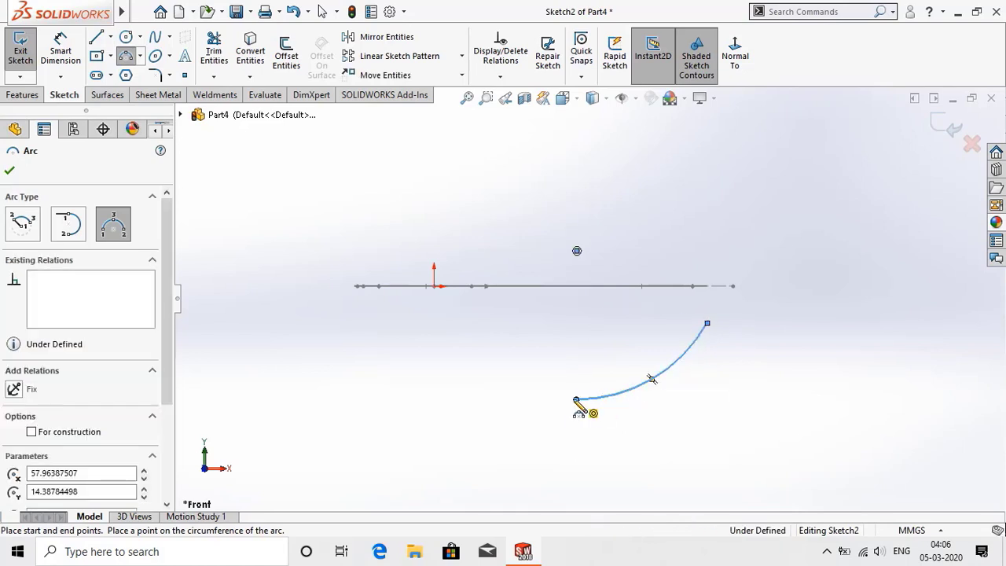
click(577, 400)
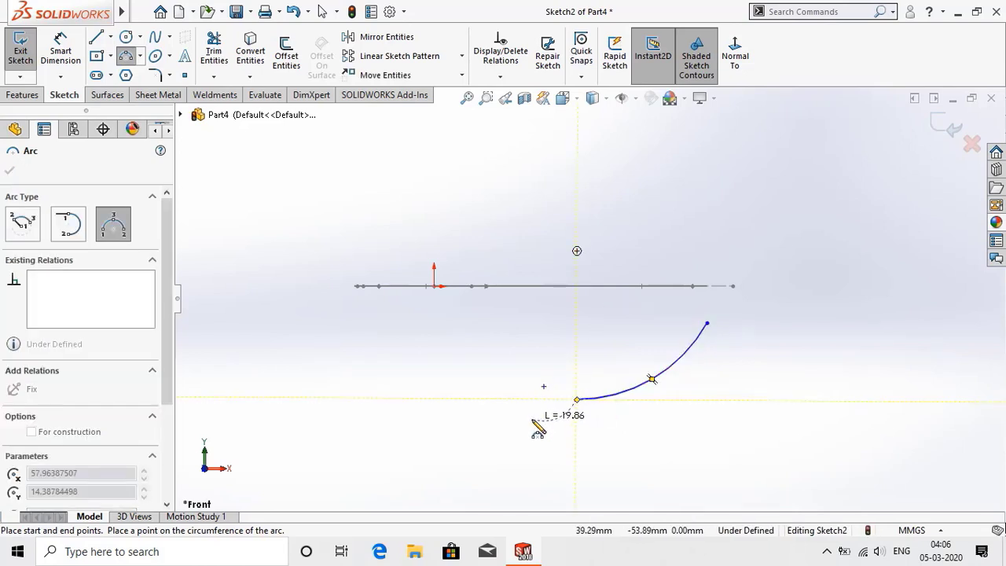
click(534, 422)
click(544, 411)
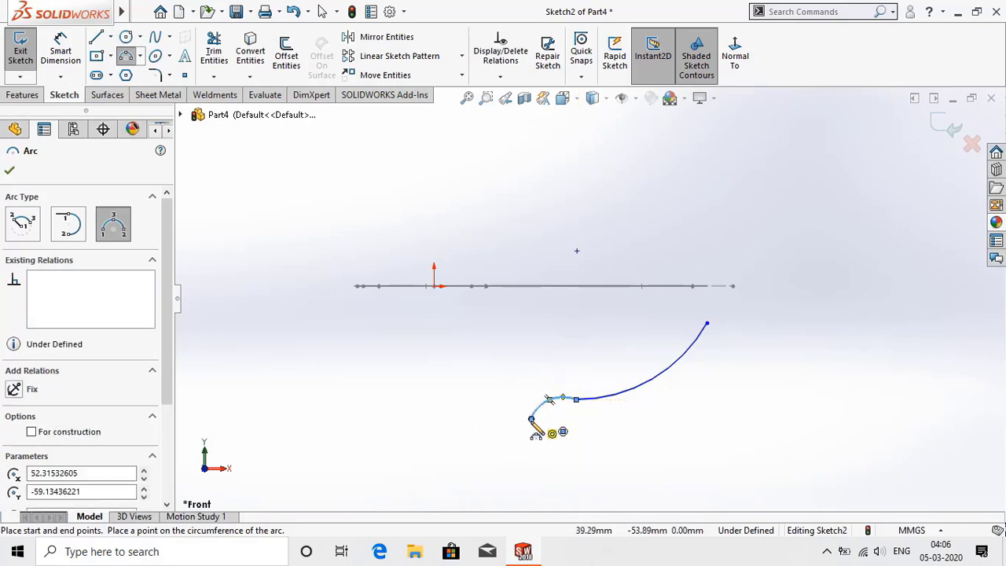
- Add a third chained arc down to the left end, completing the S-shaped curve
click(531, 418)
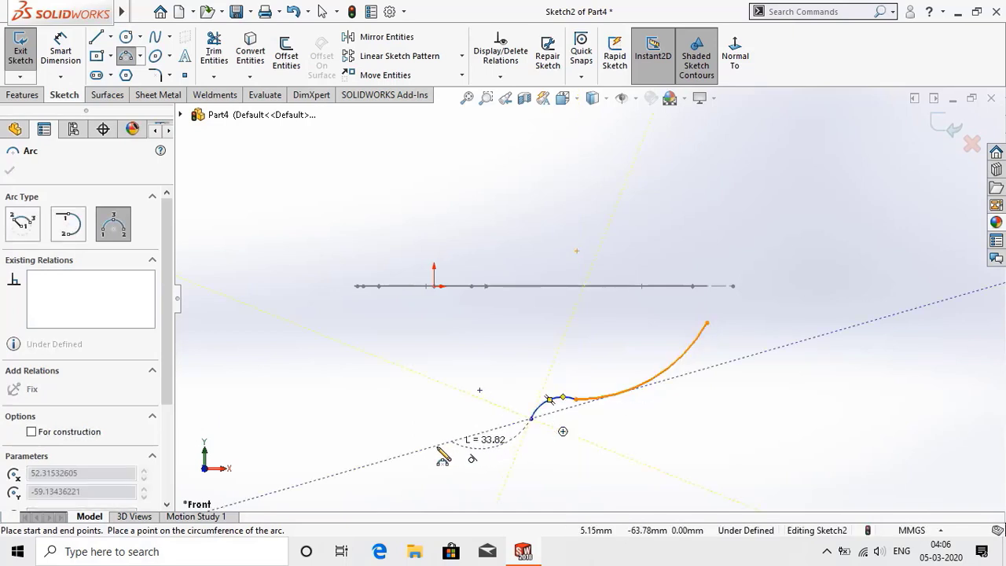
click(378, 468)
click(412, 473)
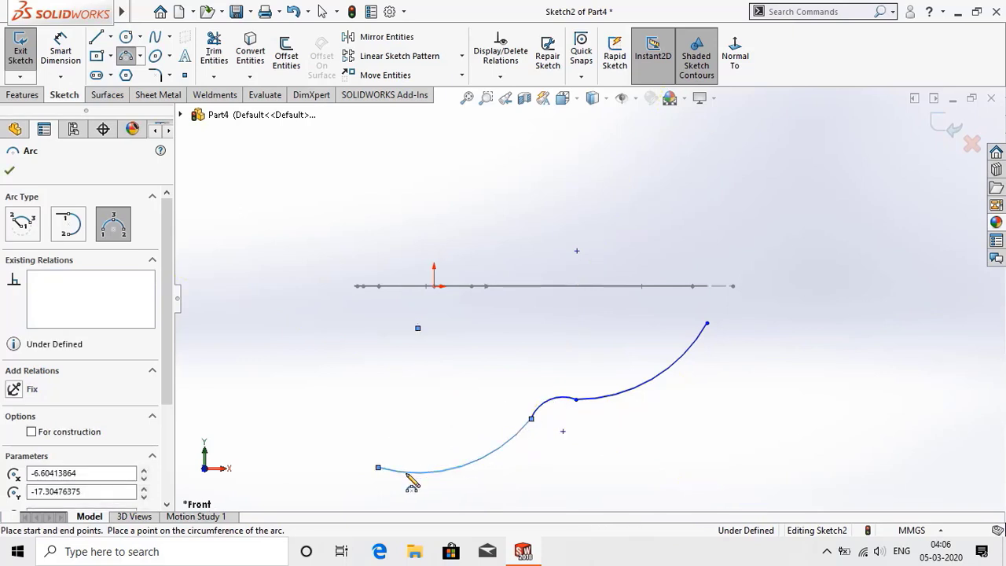
right_click(540, 471)
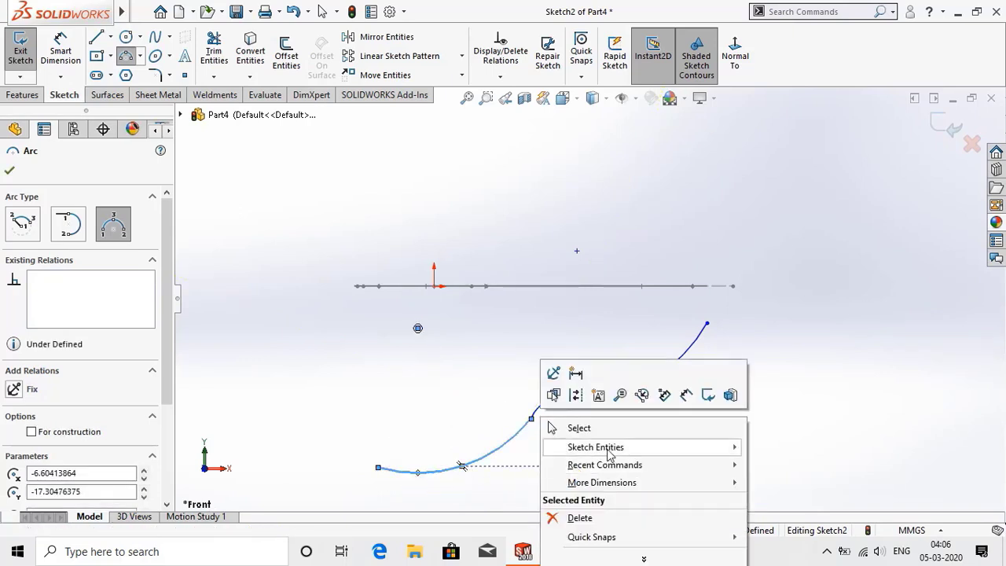
click(607, 430)
scroll(607, 438, down, 2)
scroll(606, 409, up, 3)
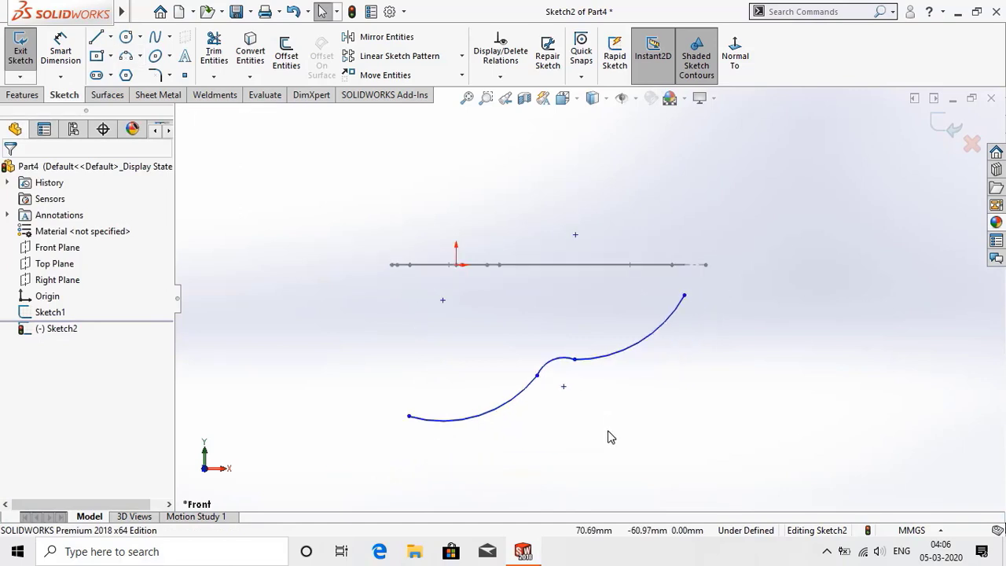
scroll(606, 438, down, 5)
scroll(607, 445, up, 1)
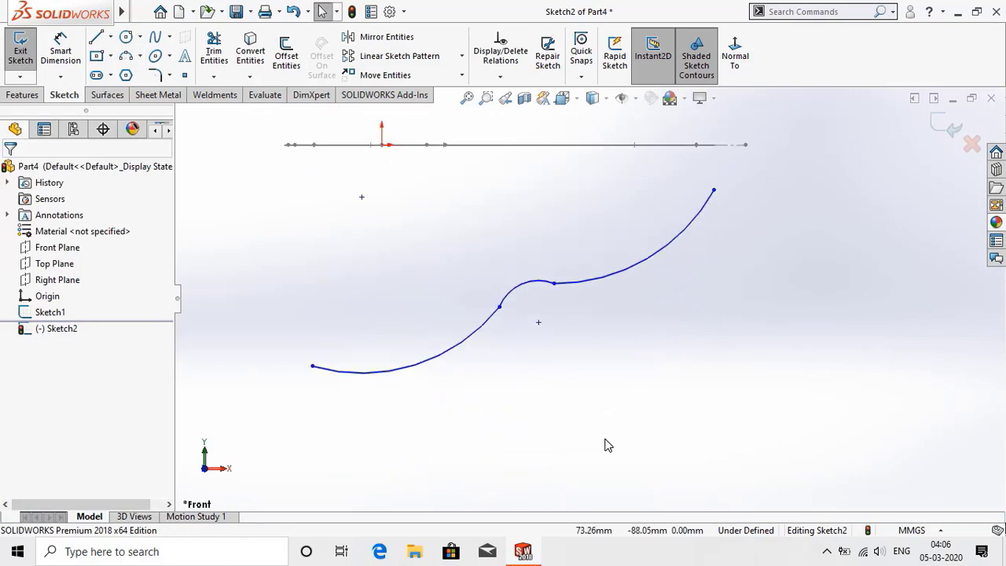
- Dimension the right and middle profile segments between their joints to 84 mm and 12 mm
click(62, 48)
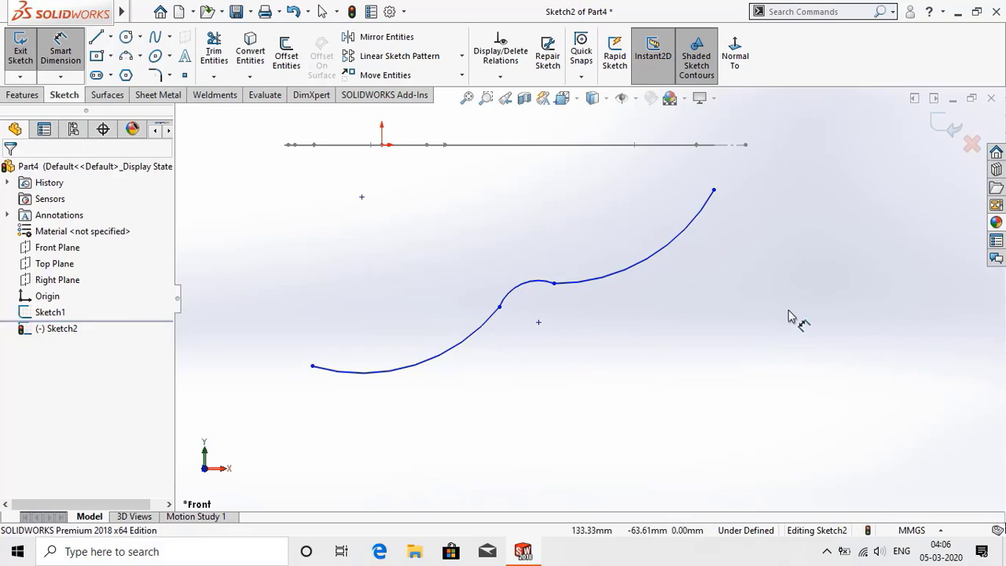
click(714, 191)
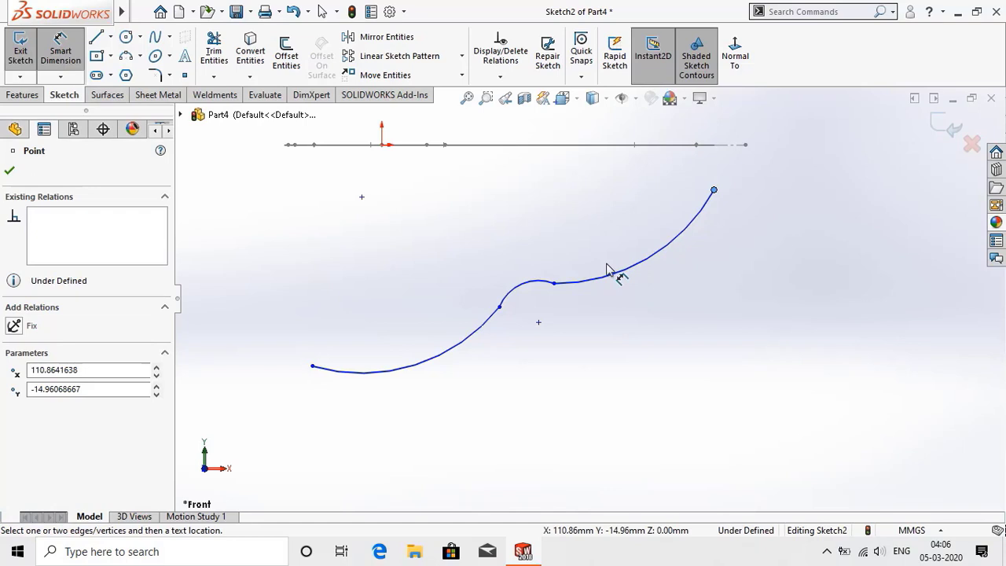
click(556, 283)
click(612, 234)
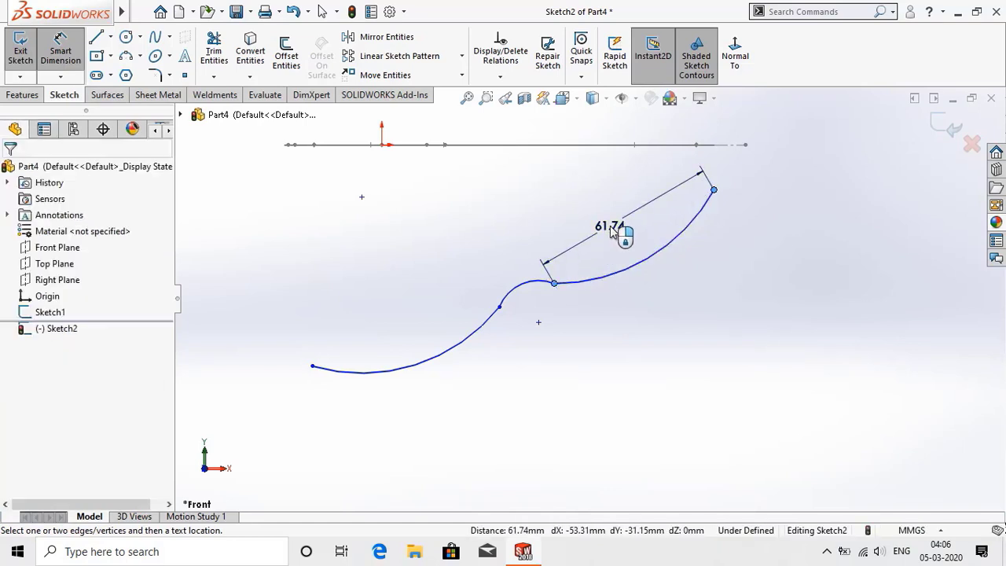
text(8)
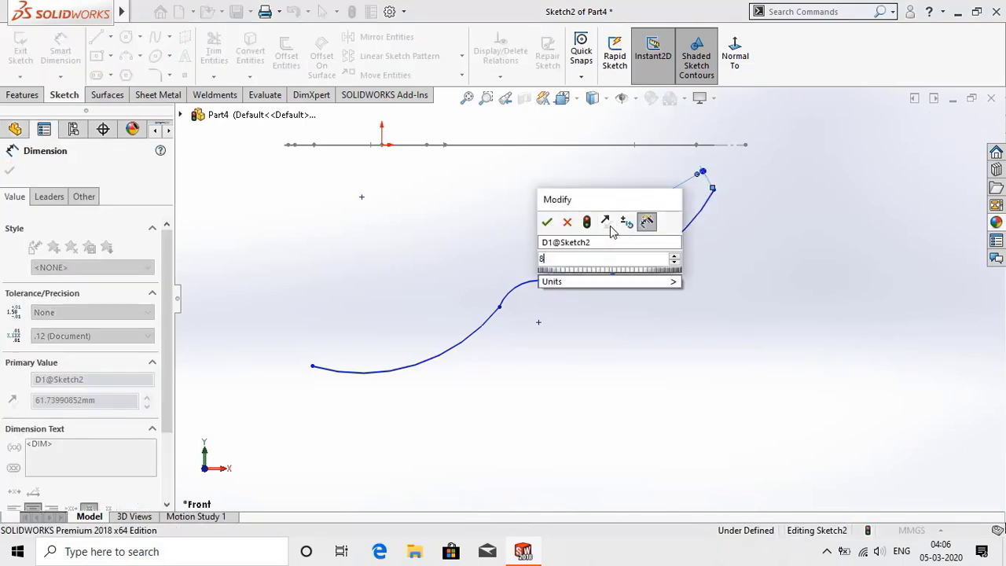
text(4)
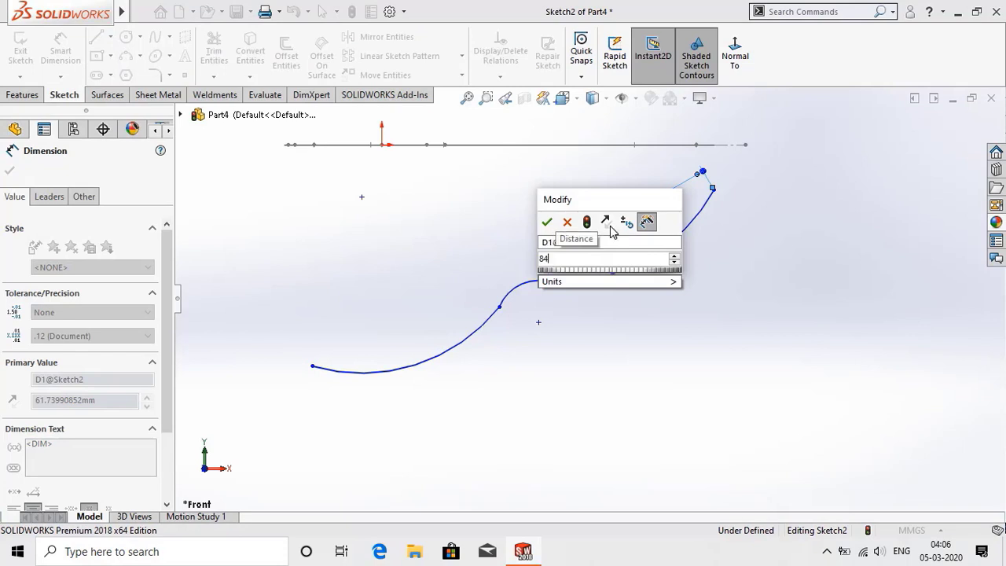
key(Return)
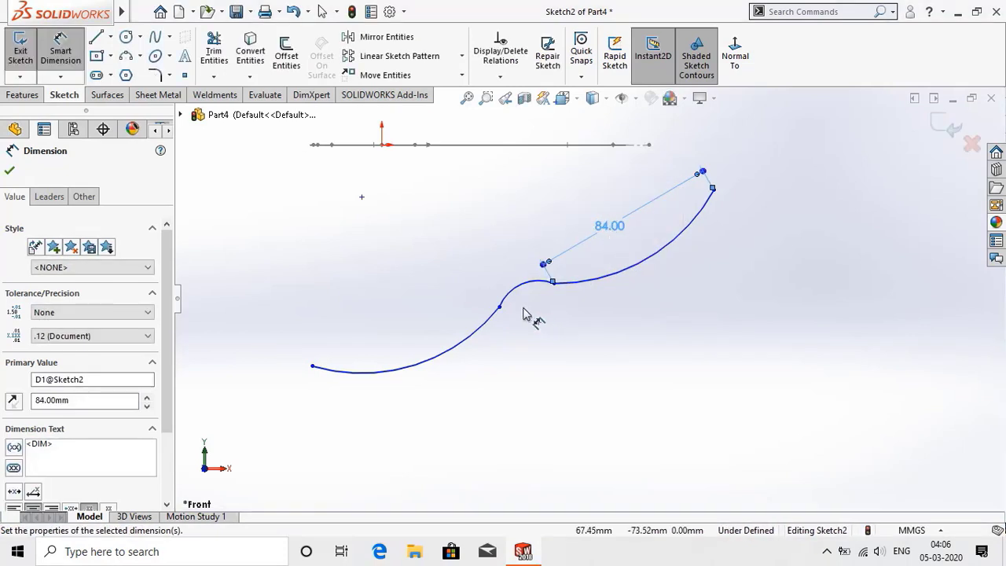
click(501, 307)
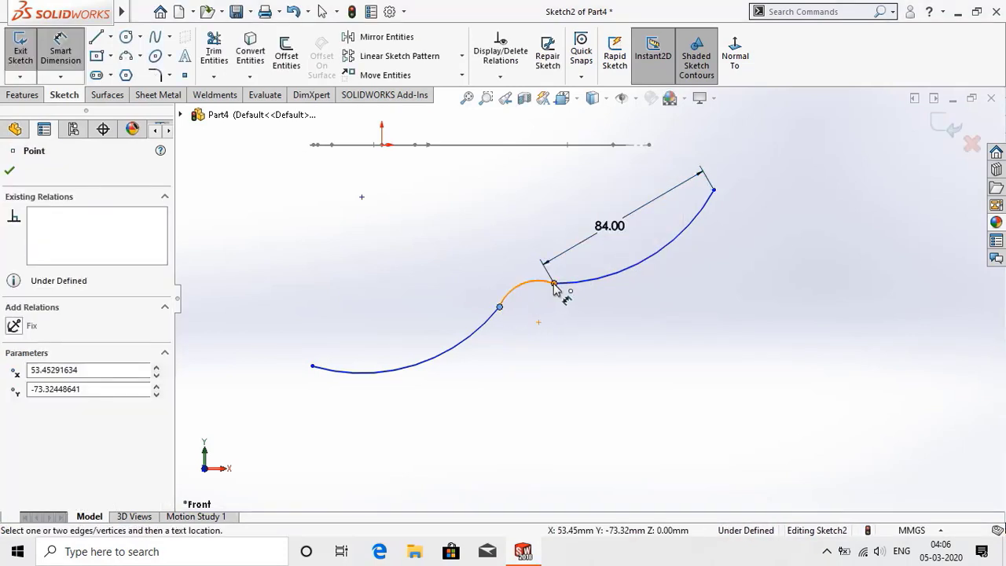
click(554, 284)
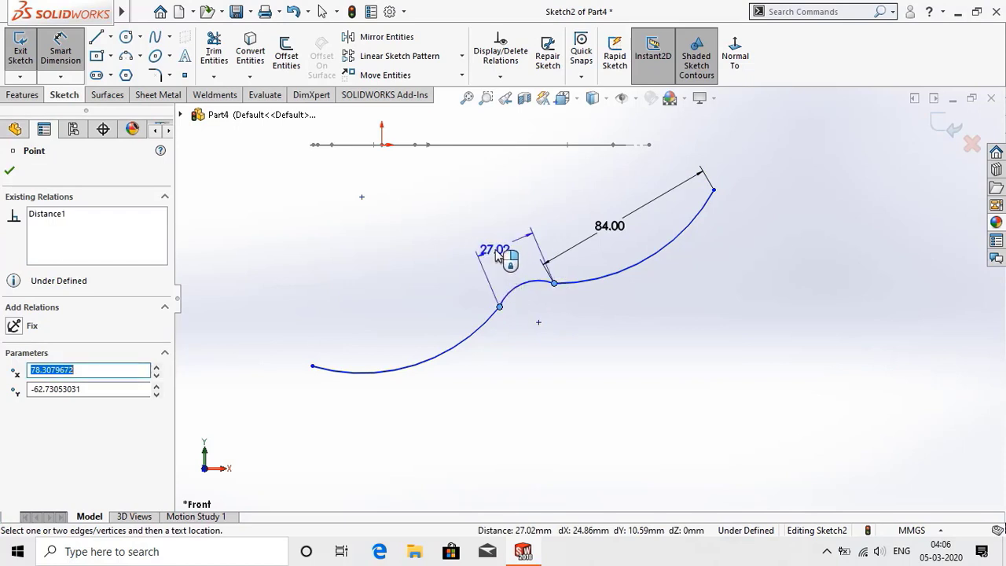
click(496, 257)
text(1)
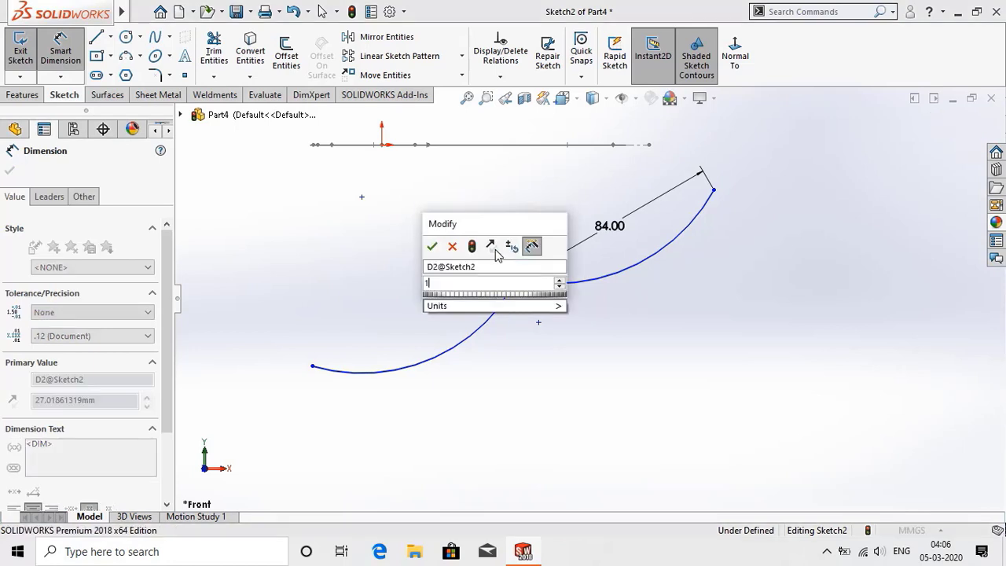
text(32)
key(BackSpace)
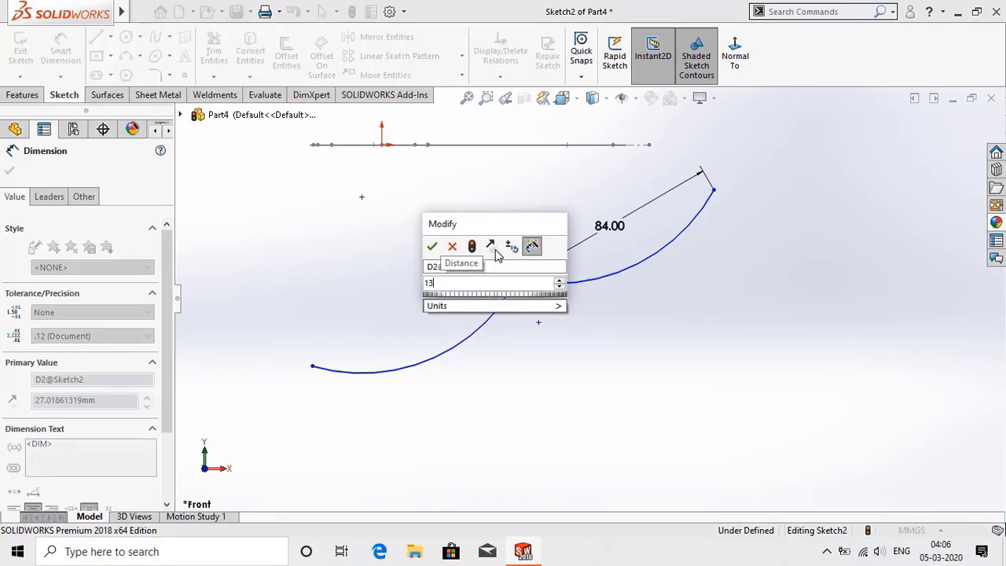
key(Return)
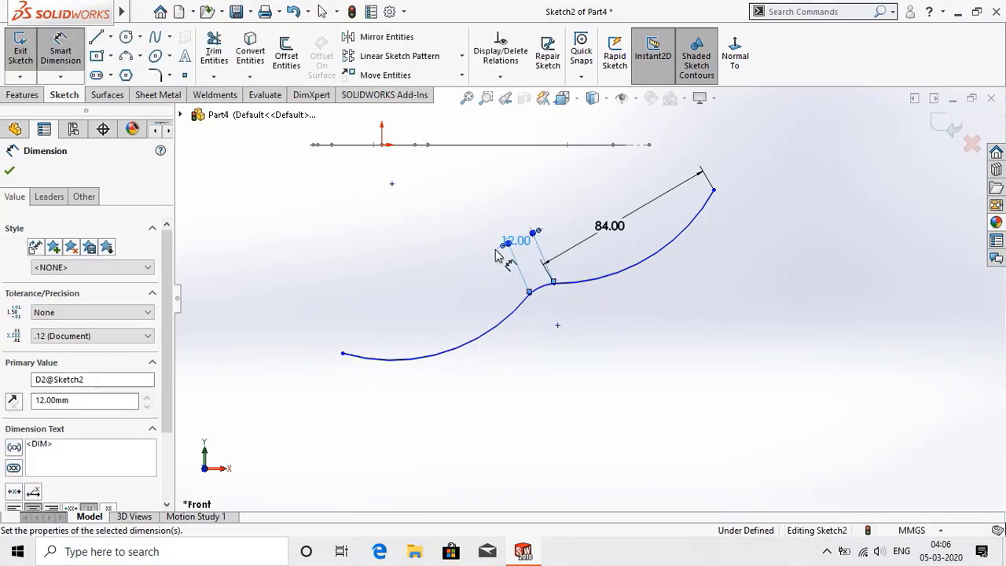
- Dimension the left segment from the curve's left end to the middle joint at 54 mm
click(344, 353)
click(530, 293)
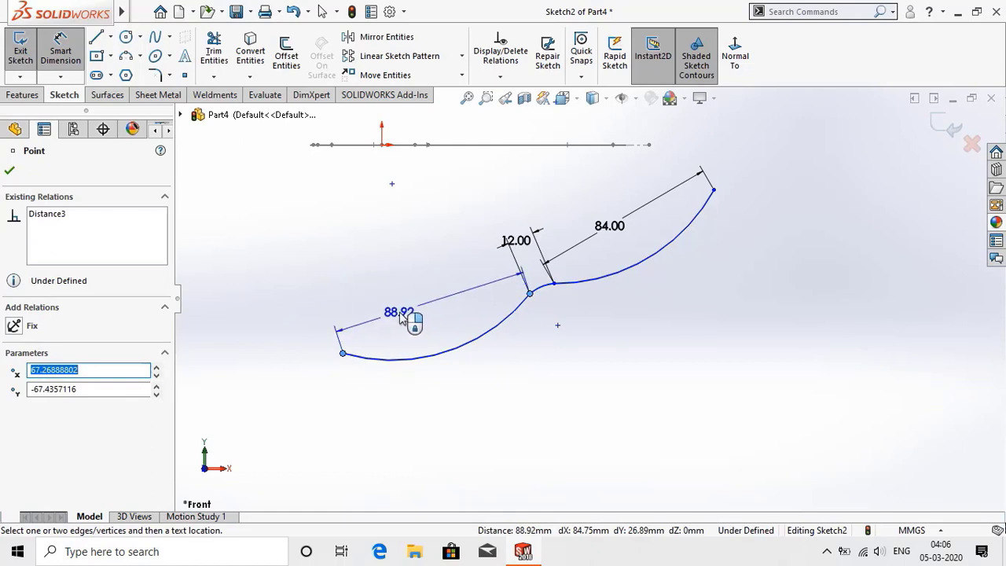
click(400, 318)
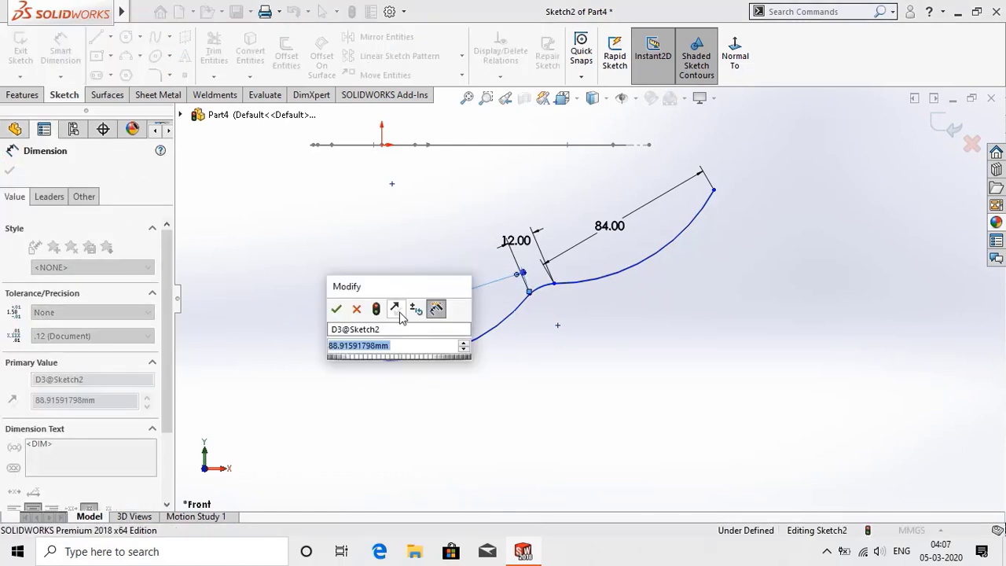
text(54)
key(Return)
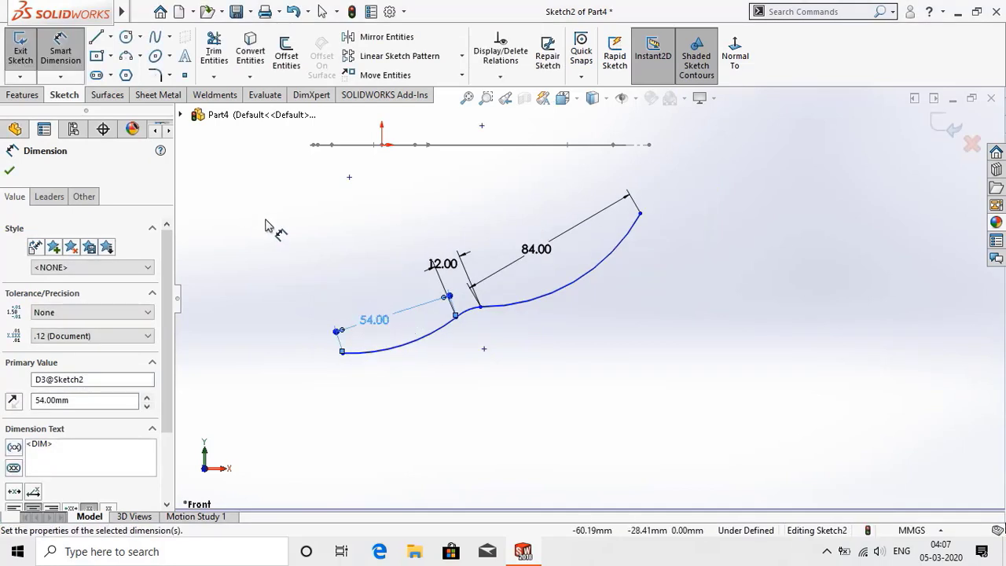
- Give the long right arc R500, the short middle arc R20 and the left arc R40
click(586, 286)
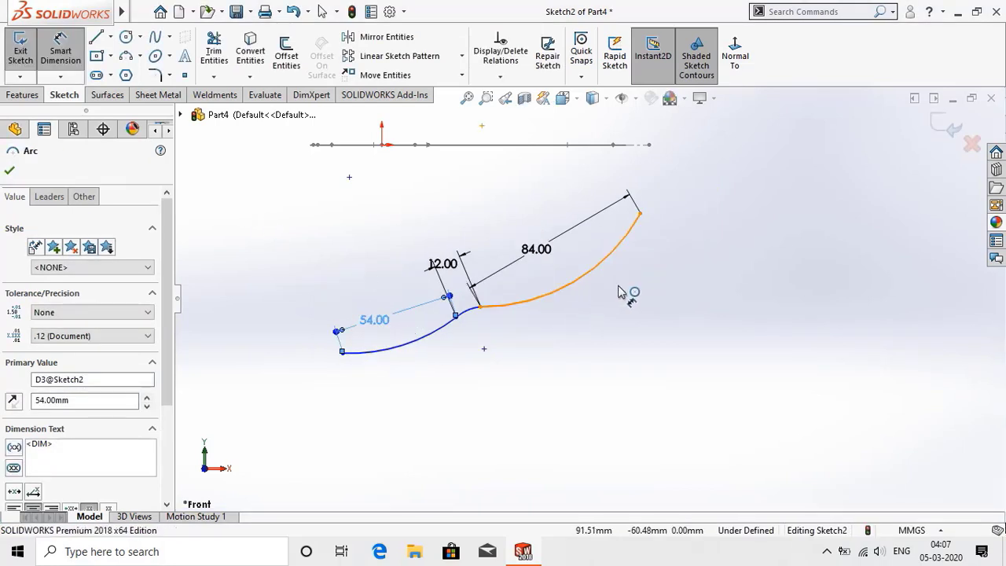
click(663, 300)
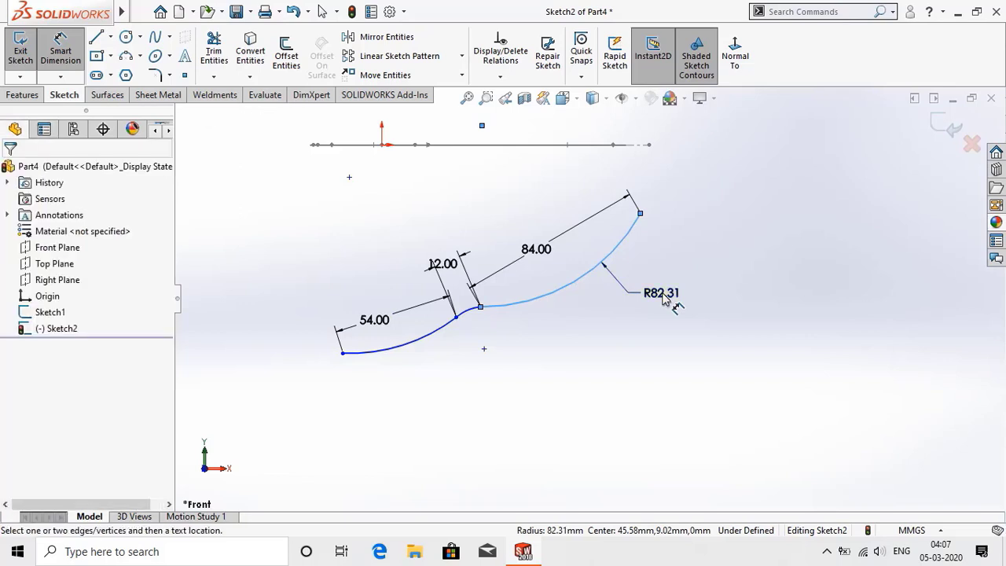
text(500)
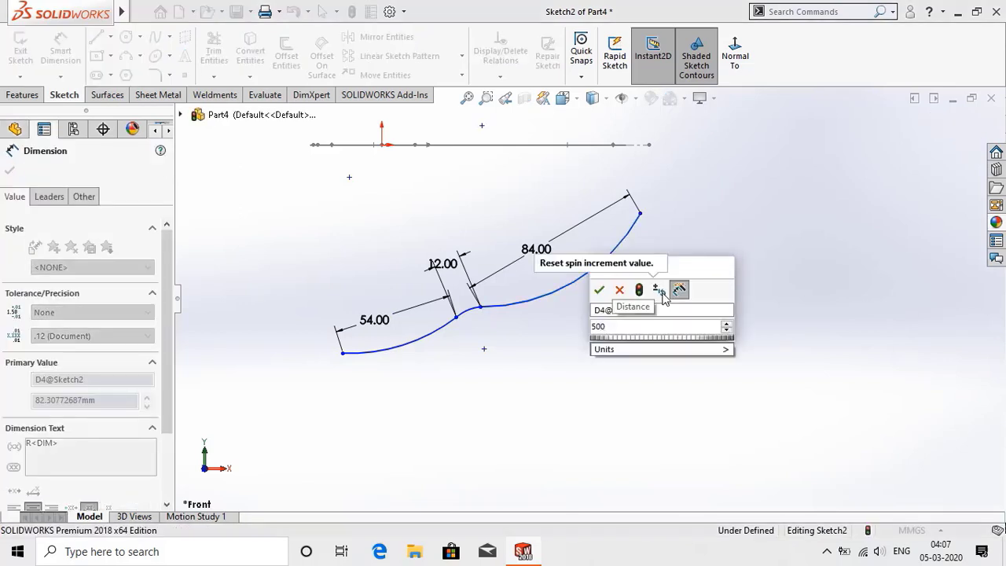
key(Return)
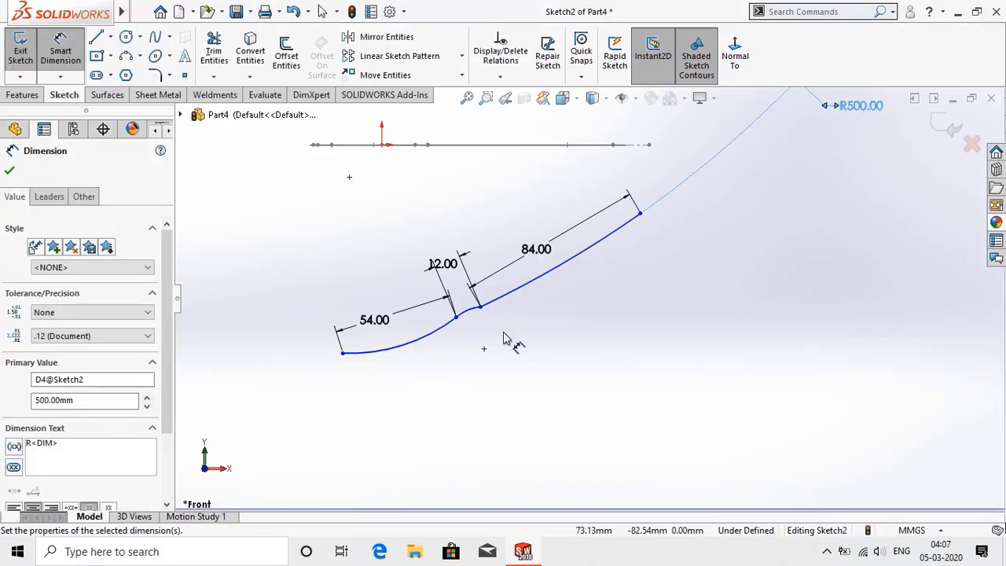
click(468, 312)
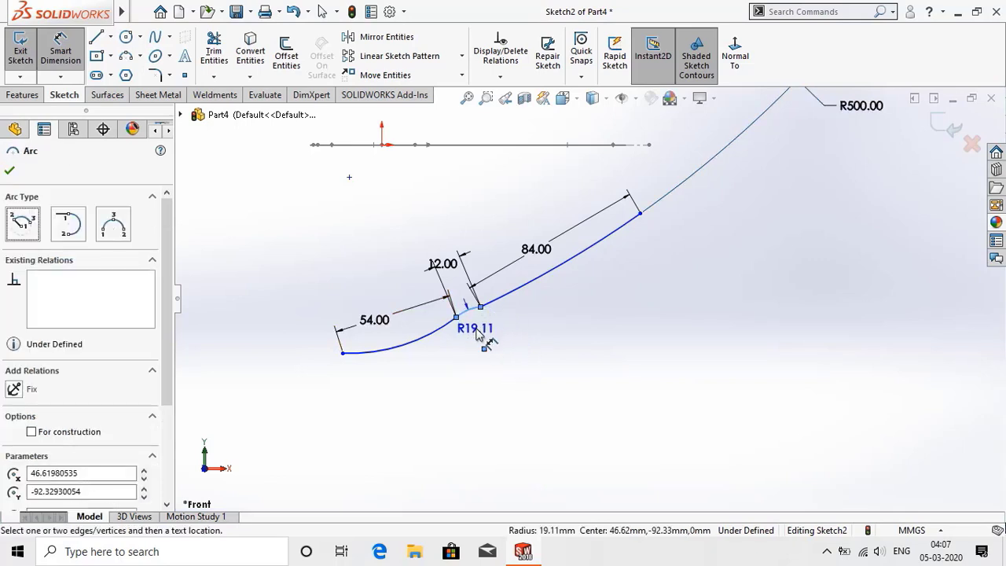
click(476, 333)
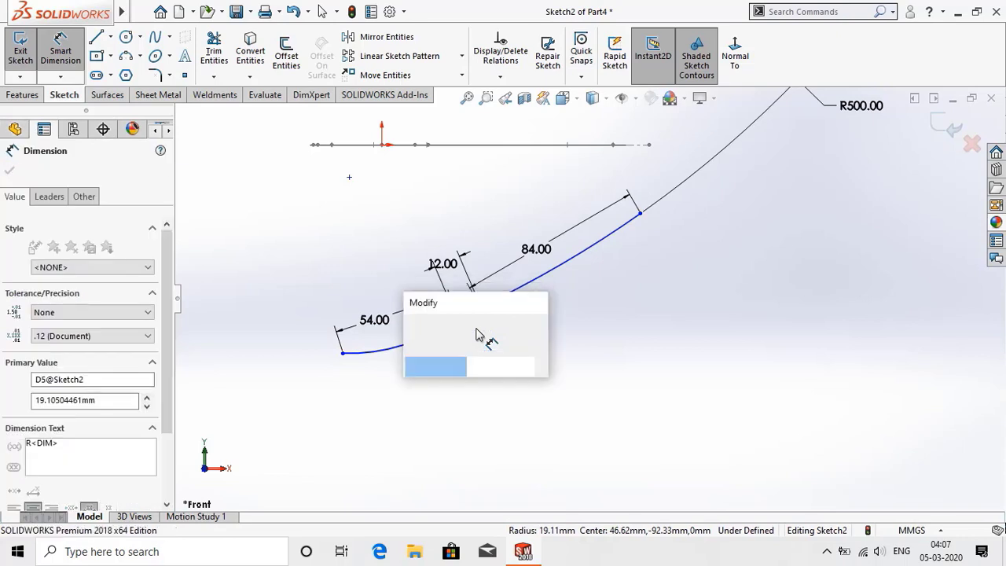
text(20)
key(Return)
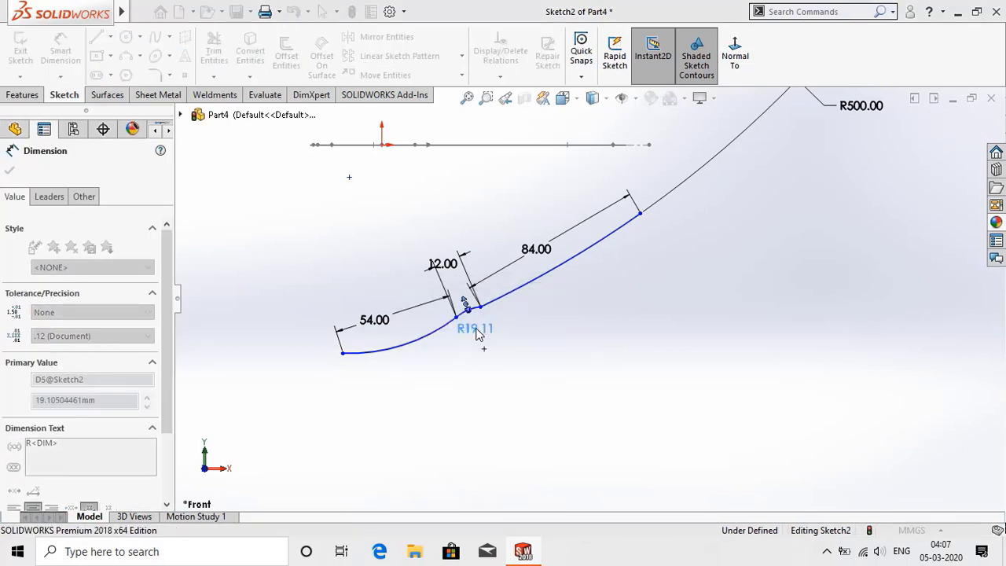
click(411, 353)
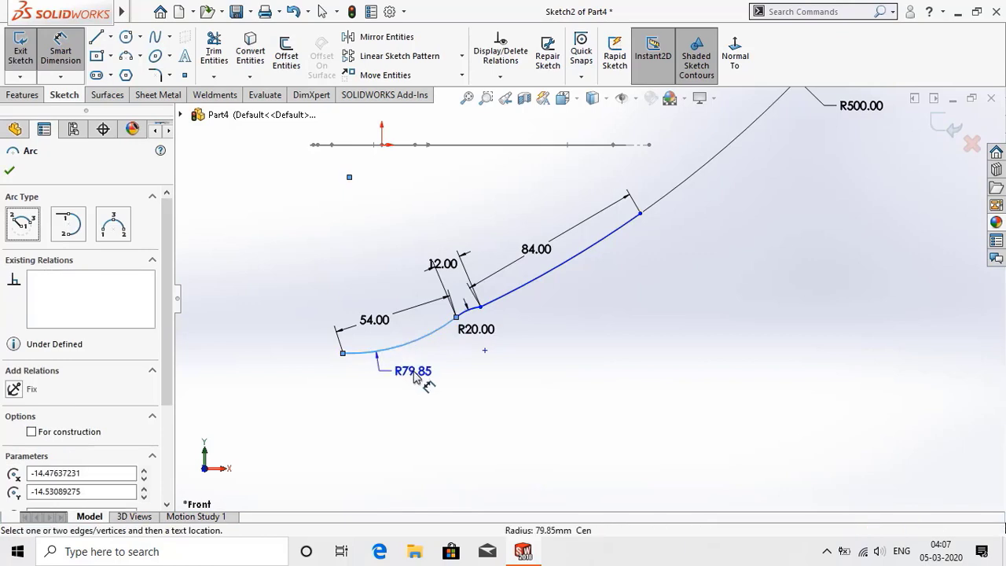
click(414, 376)
text(=)
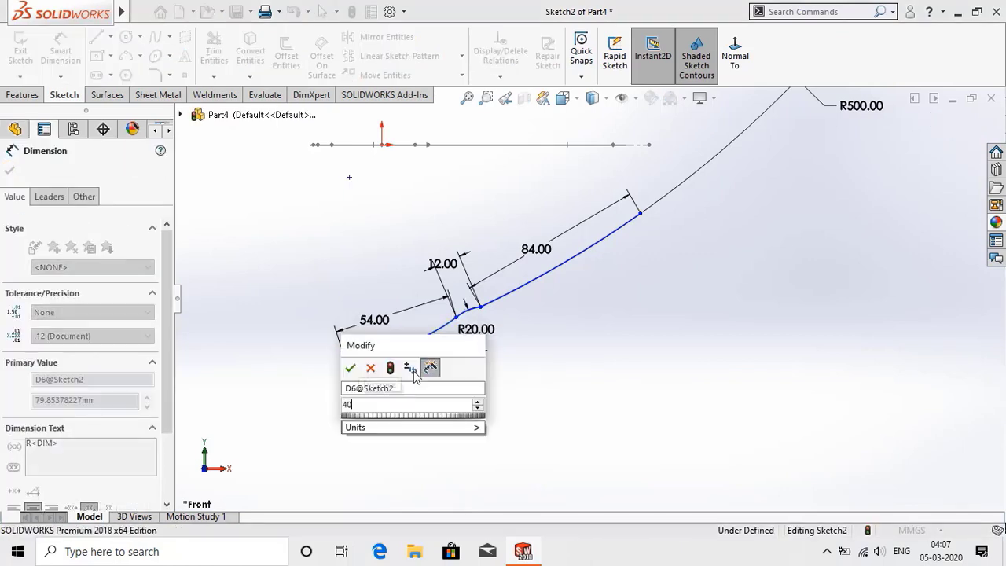
key(Escape)
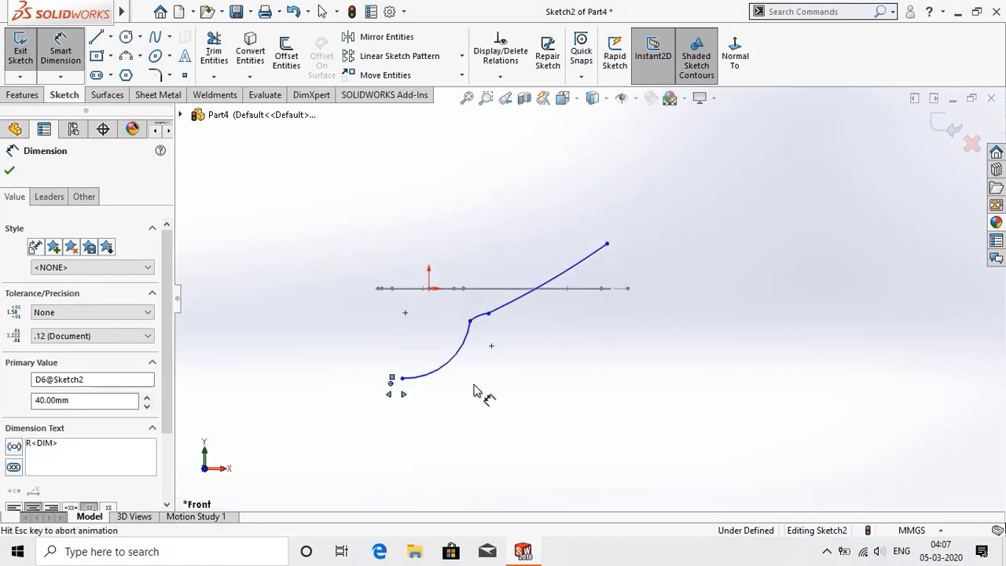
click(9, 170)
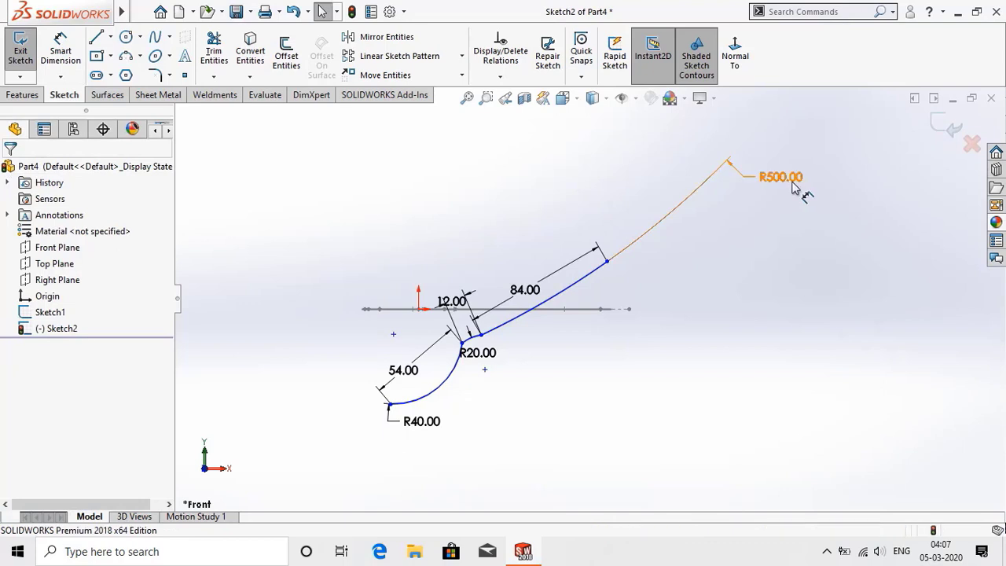
- Move the R500.00 label nearer its arc and shift the whole profile curve lower
drag(782, 177, 605, 344)
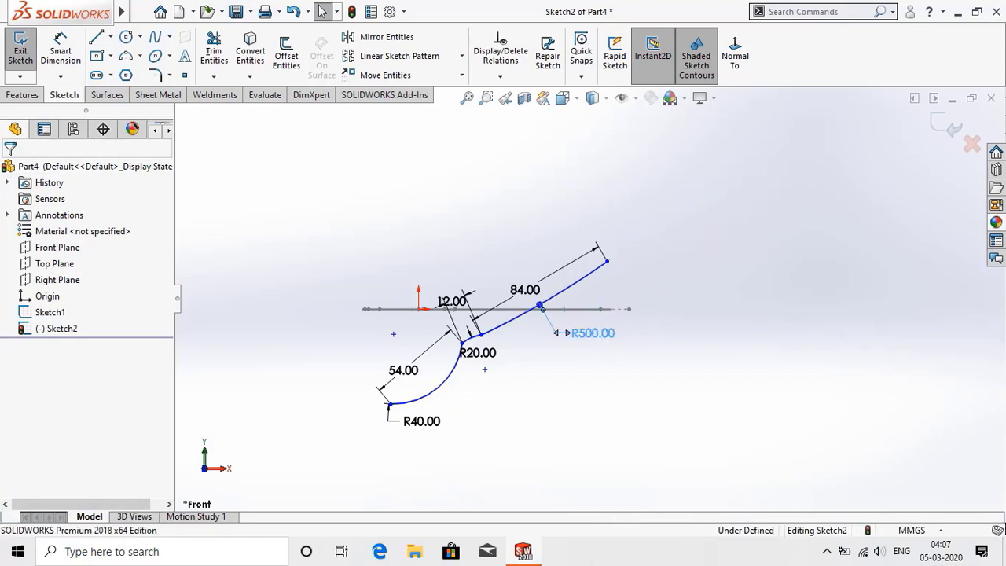
click(526, 398)
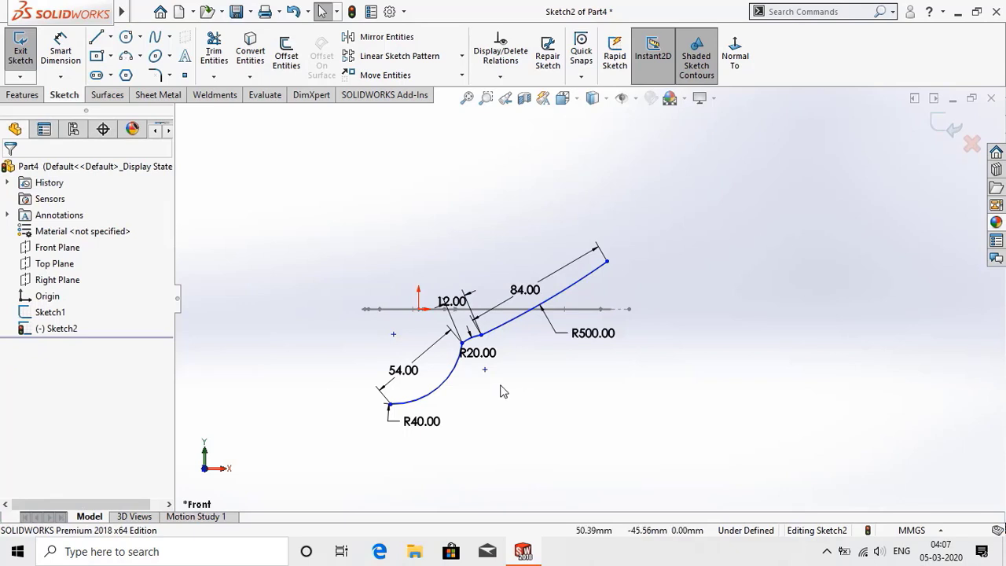
click(443, 387)
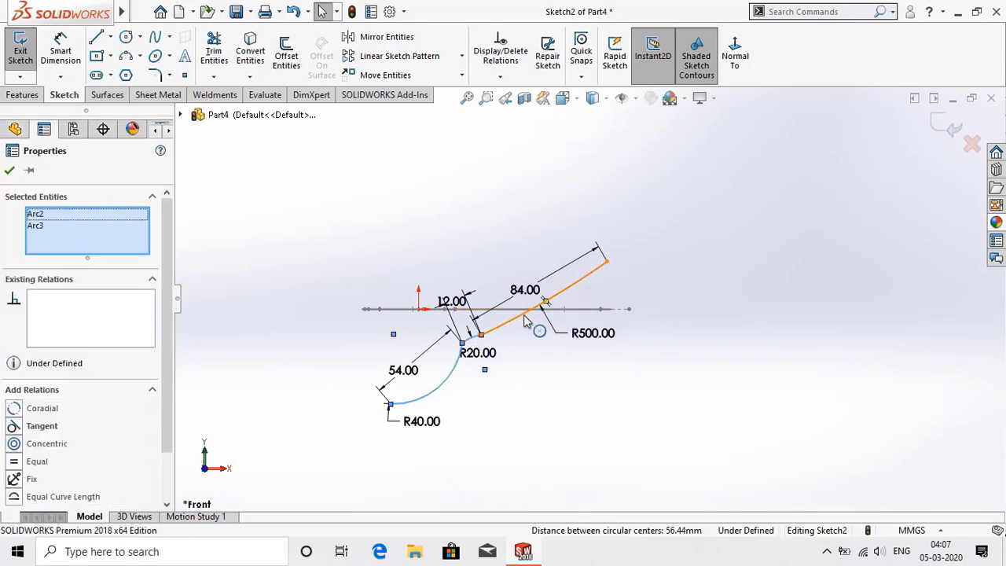
click(545, 302)
ctrl+click(545, 302)
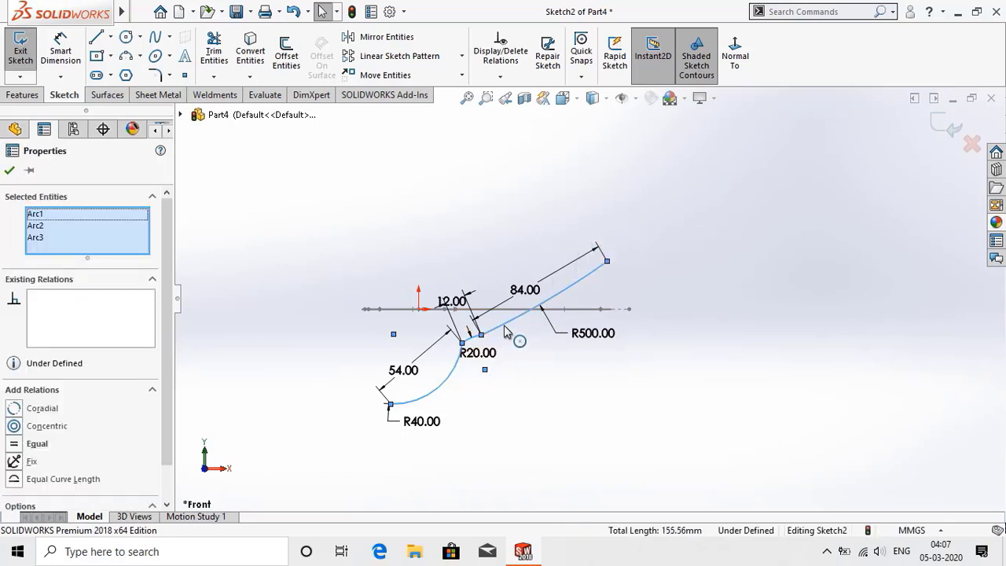
drag(506, 332, 500, 421)
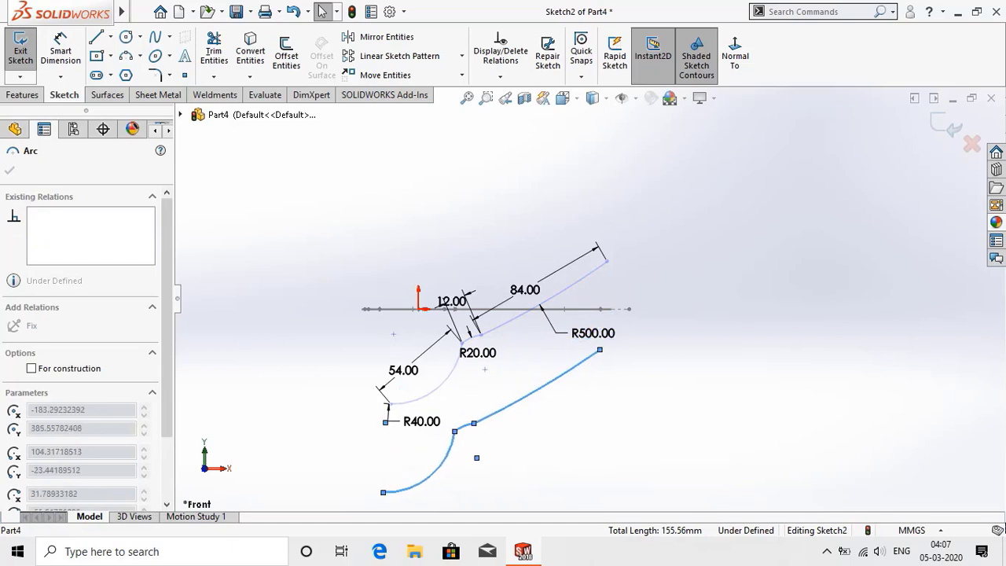
click(725, 391)
key(f)
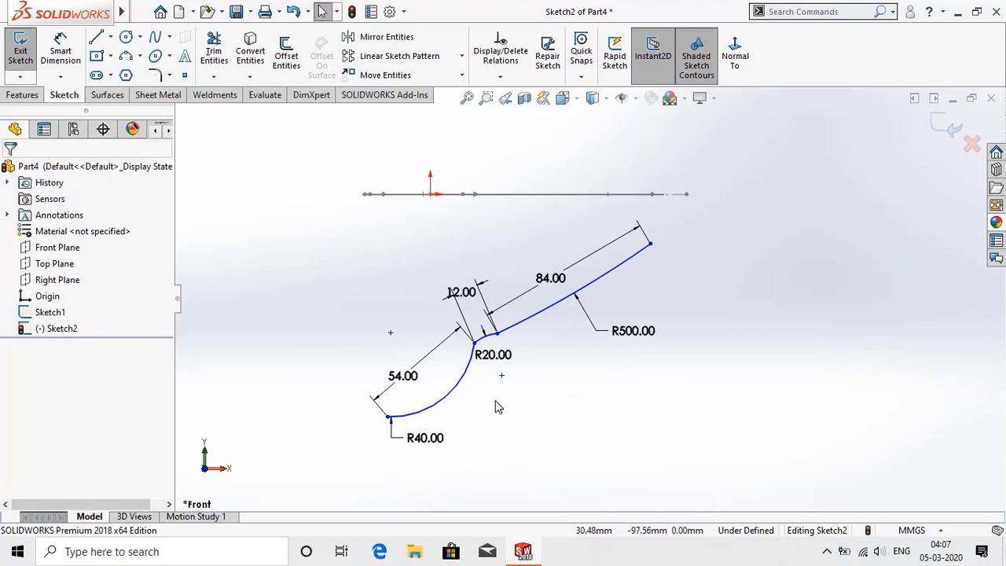
- Make both arc joints tangent and return the R500.00 label beside its arc
click(475, 343)
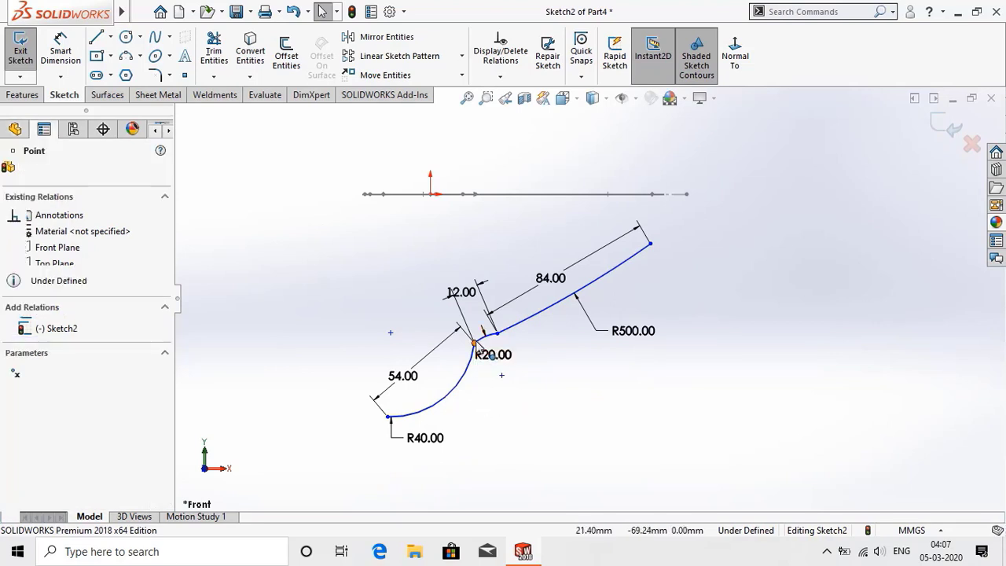
click(518, 277)
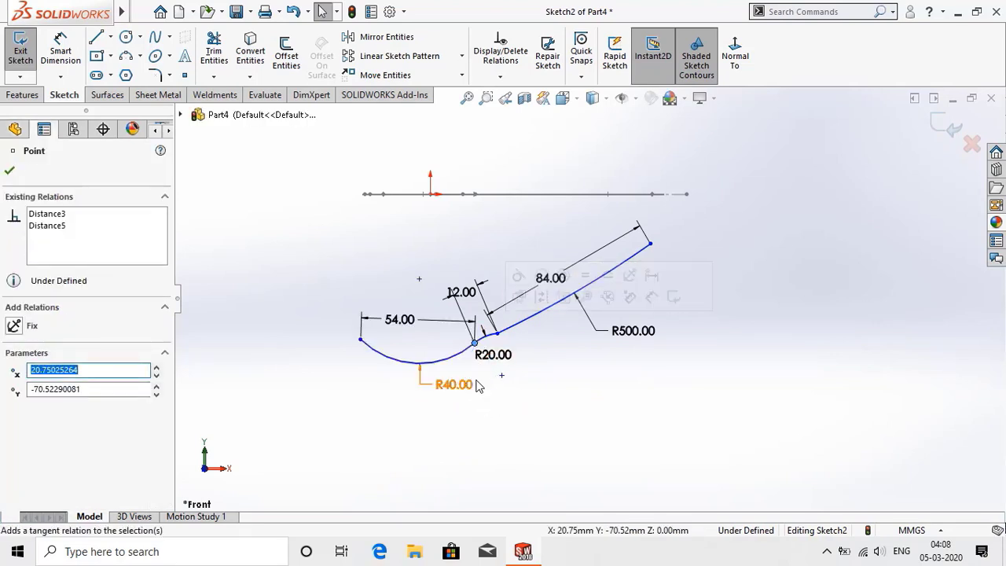
click(550, 368)
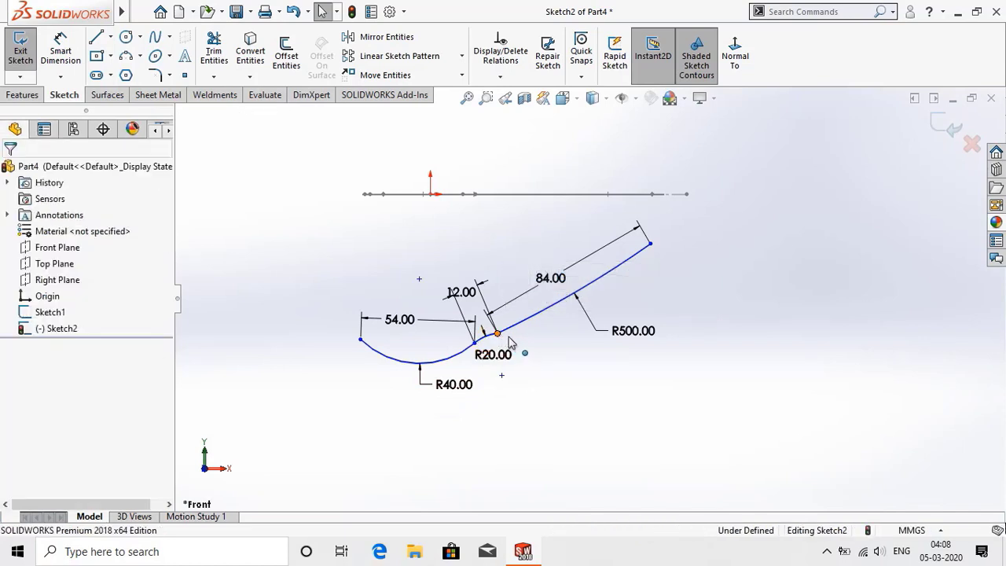
click(497, 333)
click(563, 275)
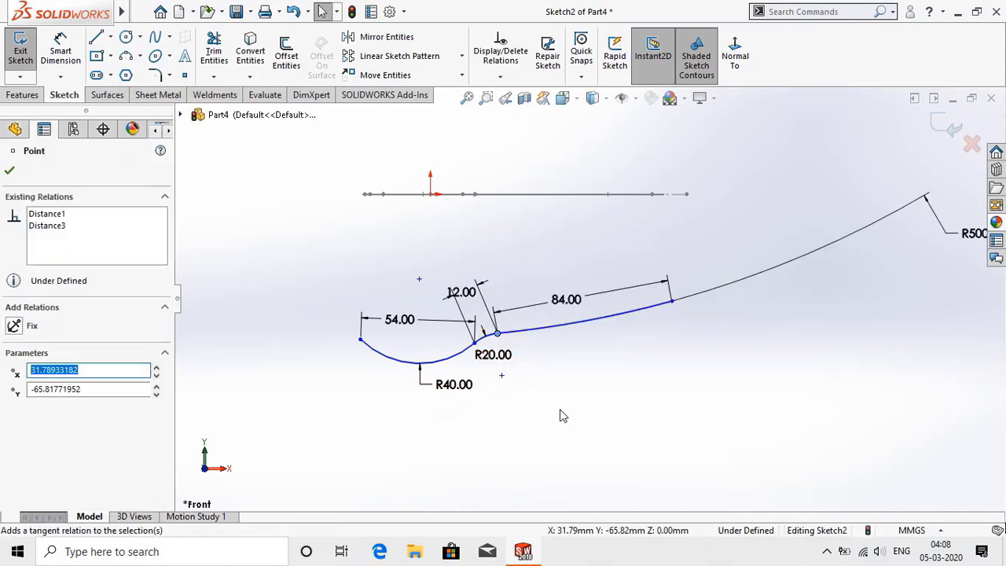
click(570, 401)
scroll(572, 401, up, 2)
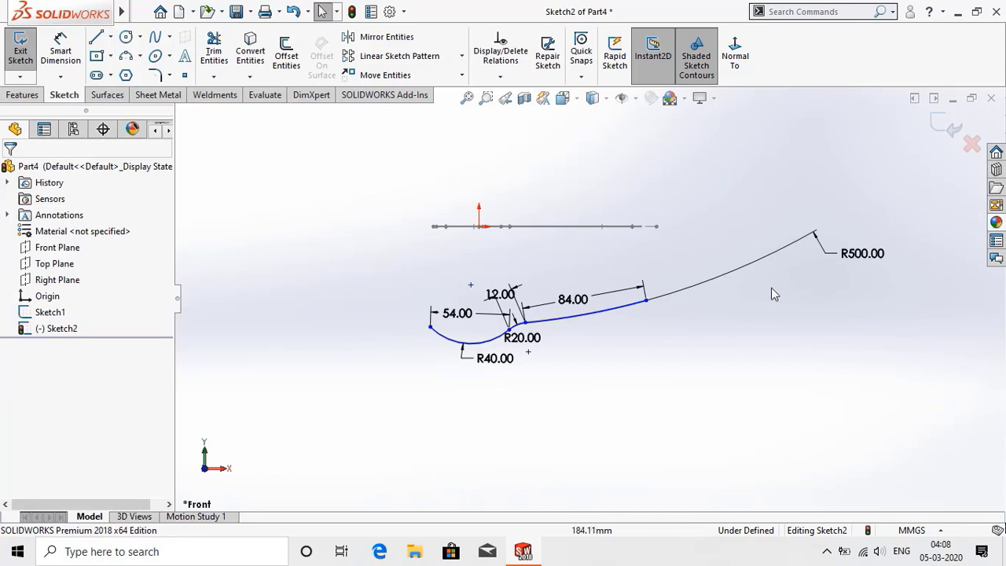
drag(814, 232, 602, 317)
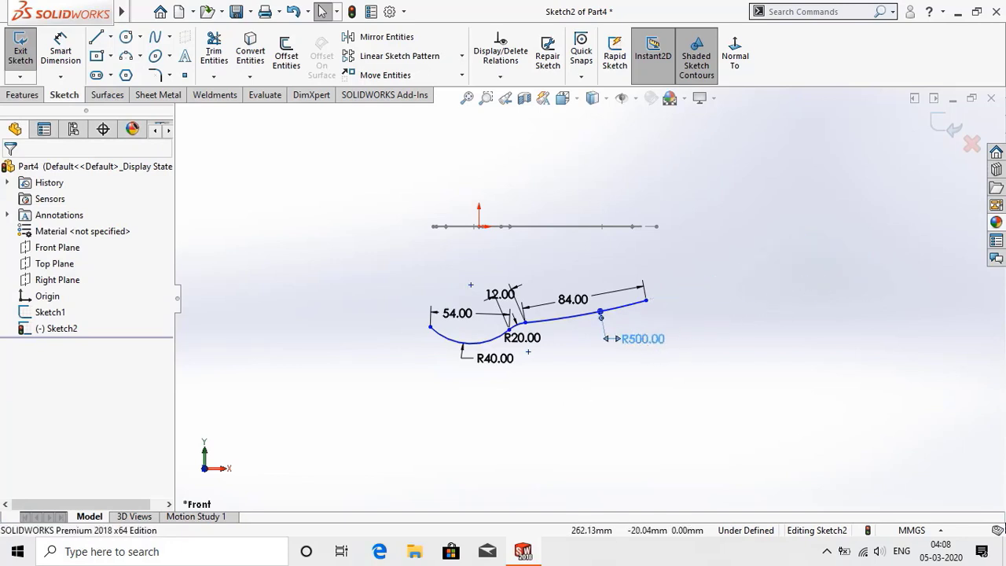
scroll(637, 322, down, 3)
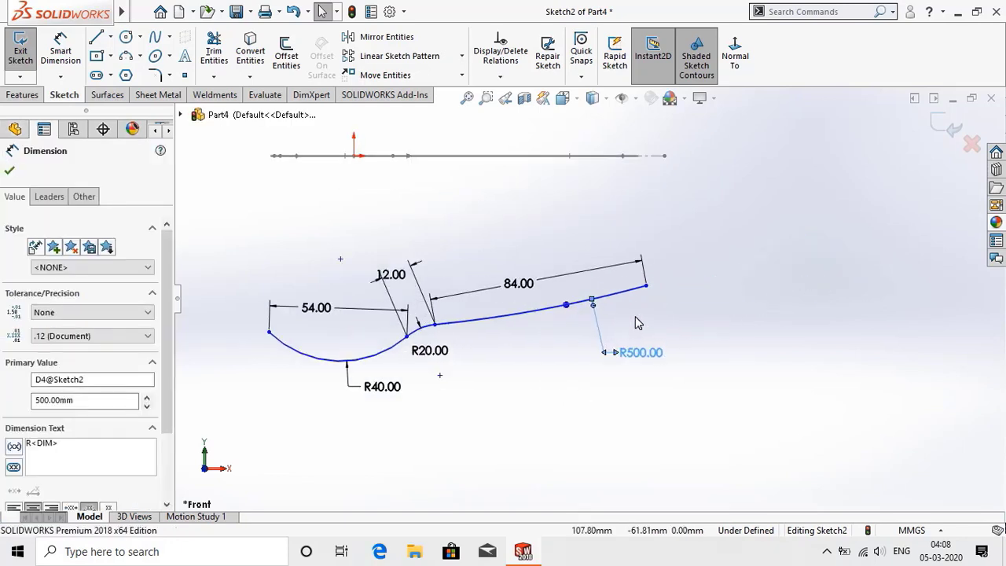
click(738, 339)
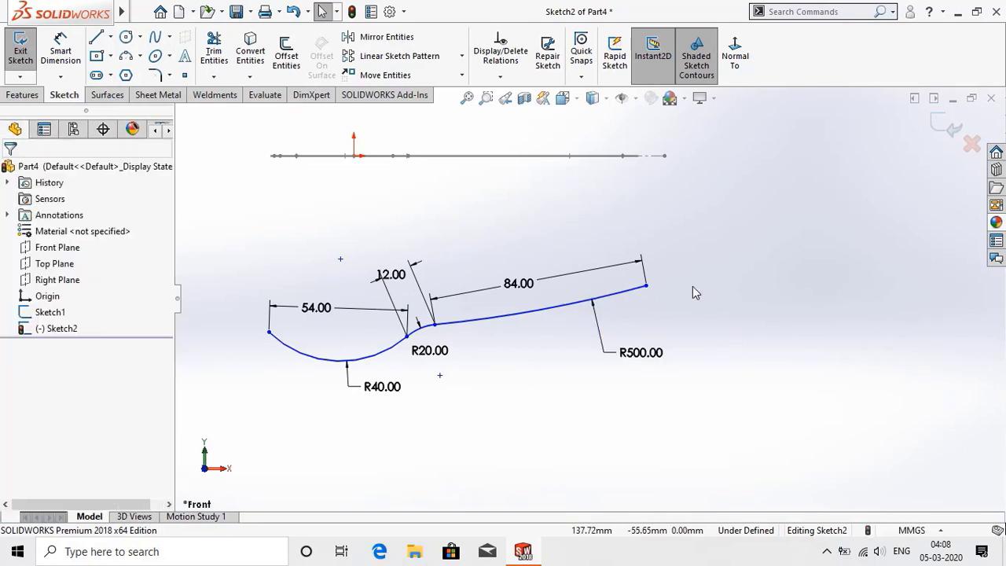
- Draw a vertical centerline upward from the side profile's right endpoint
click(111, 39)
click(130, 72)
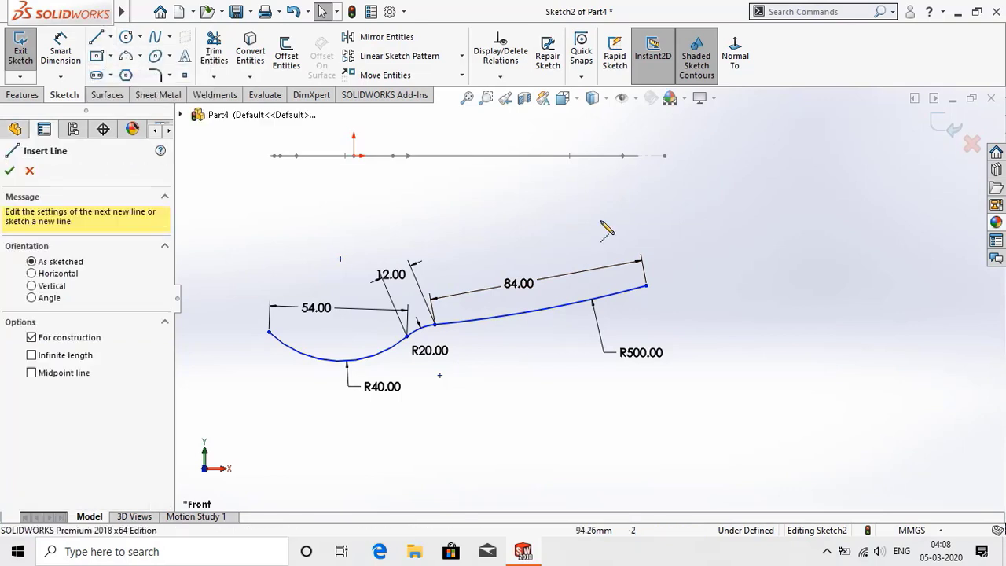
click(646, 286)
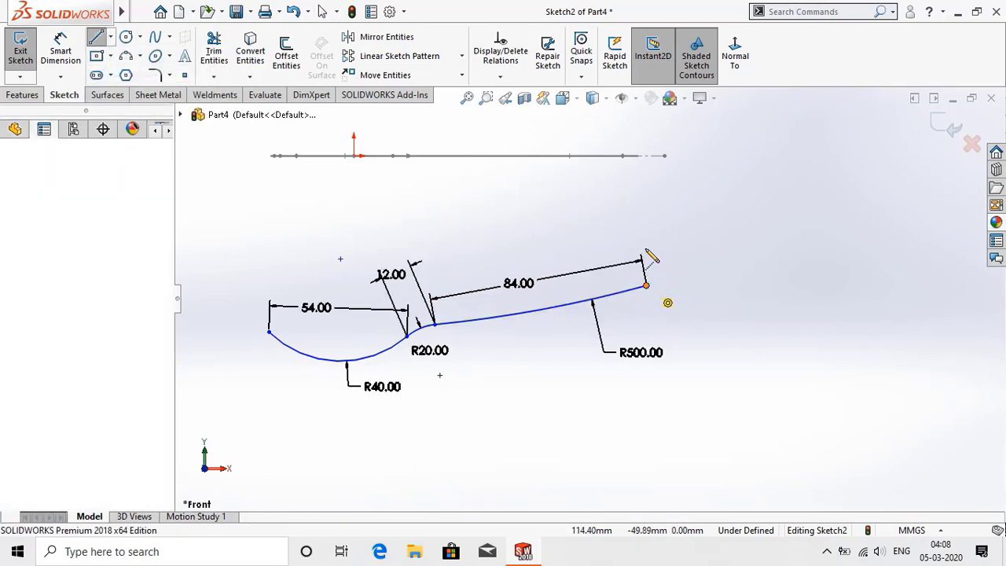
click(646, 206)
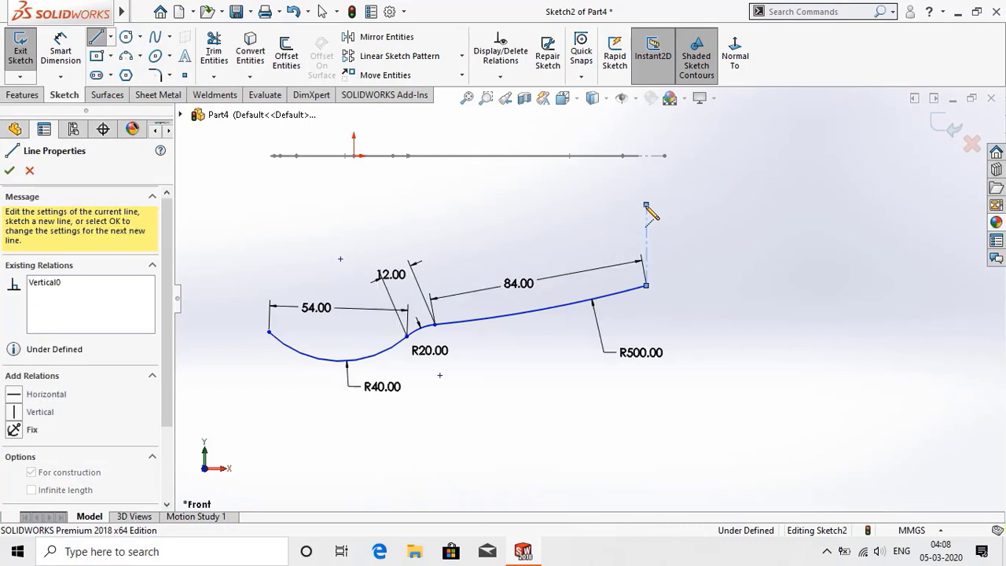
right_click(648, 208)
click(659, 216)
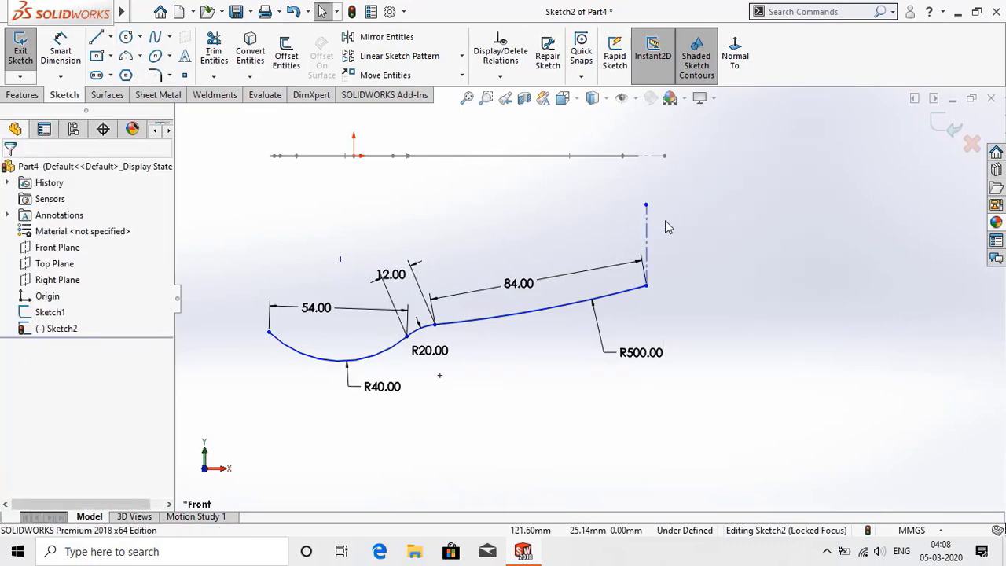
mouse_move(695, 252)
middle_down()
mouse_move(673, 227)
mouse_move(687, 243)
mouse_move(687, 299)
middle_up()
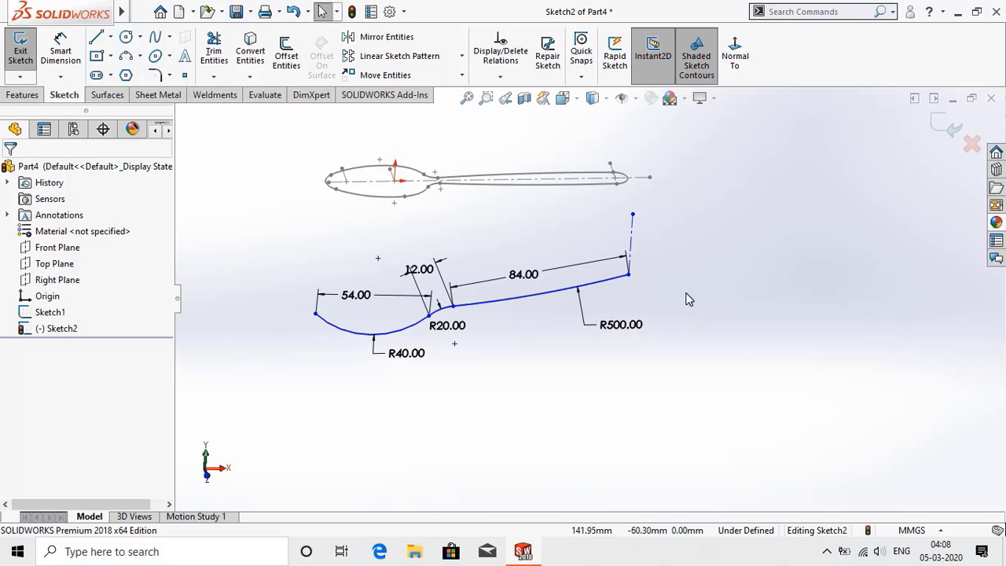
- Pierce the centerline's top endpoint onto the outline's handle-end arc and confirm it is vertical
click(633, 215)
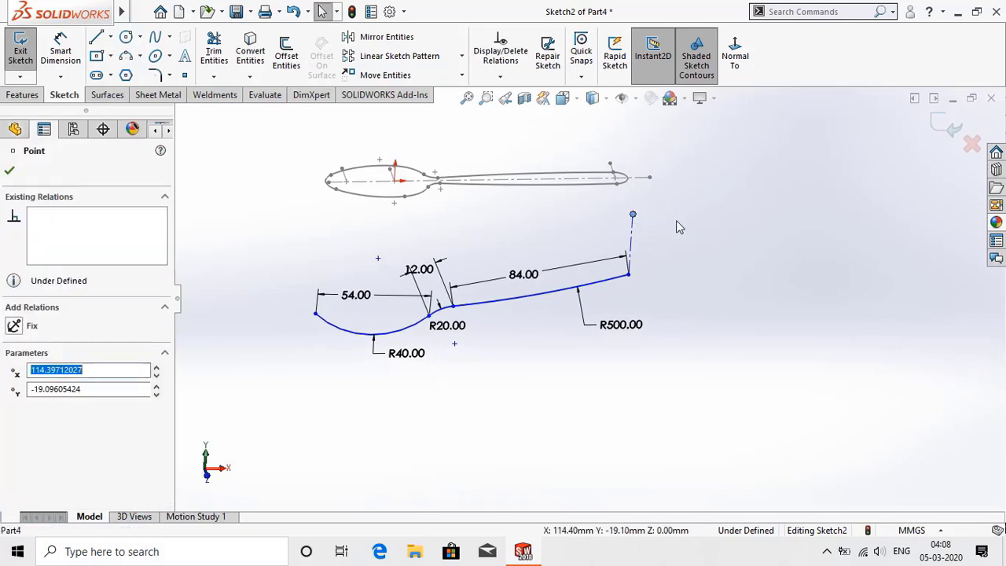
ctrl+click(626, 185)
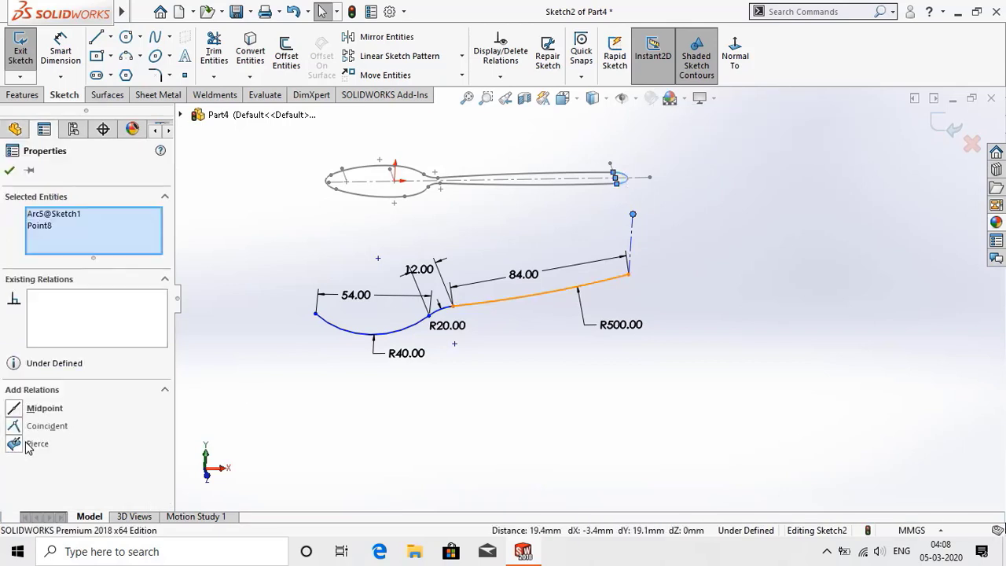
click(35, 444)
click(10, 171)
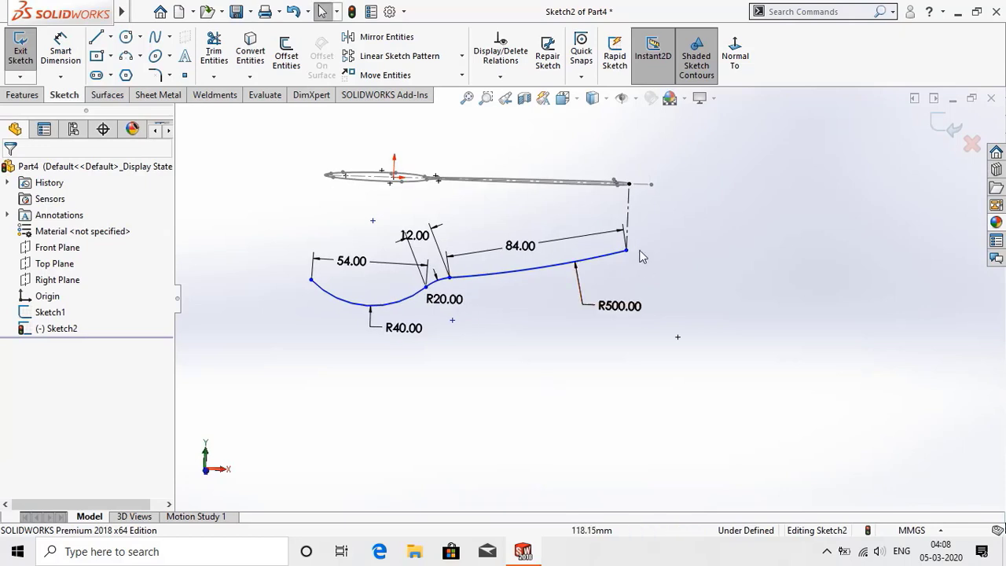
click(633, 220)
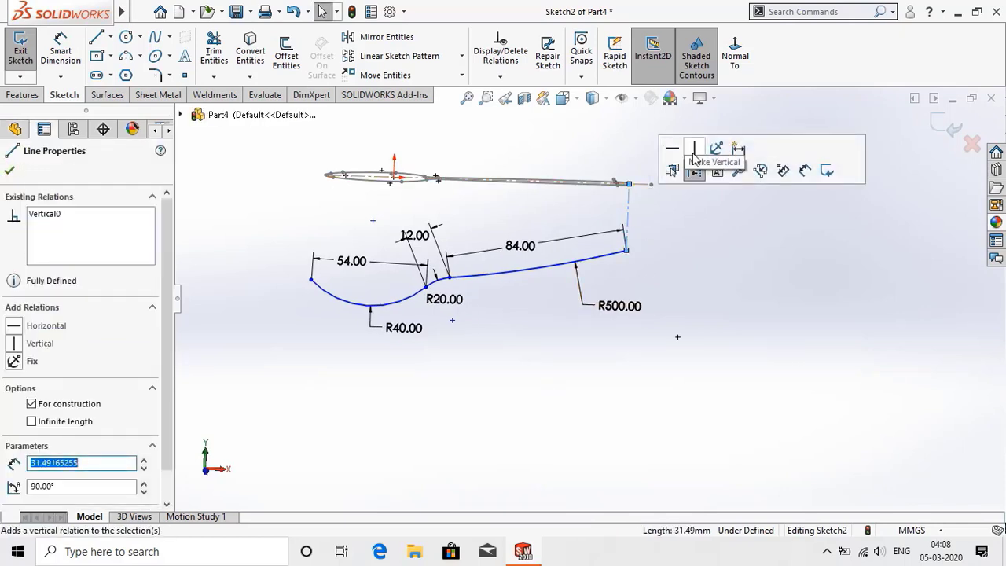
click(9, 172)
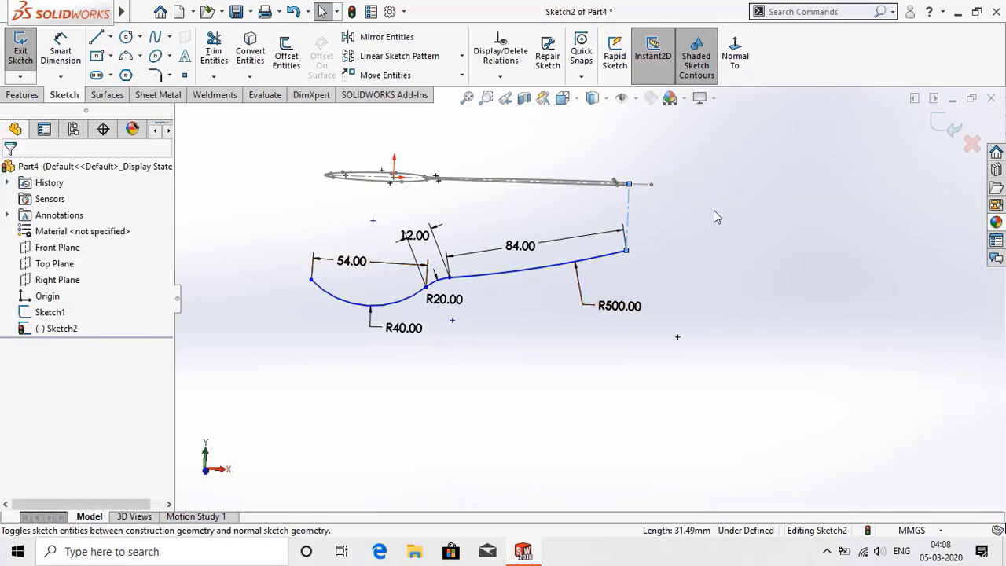
- Dimension the vertical construction line to 10 mm
click(78, 66)
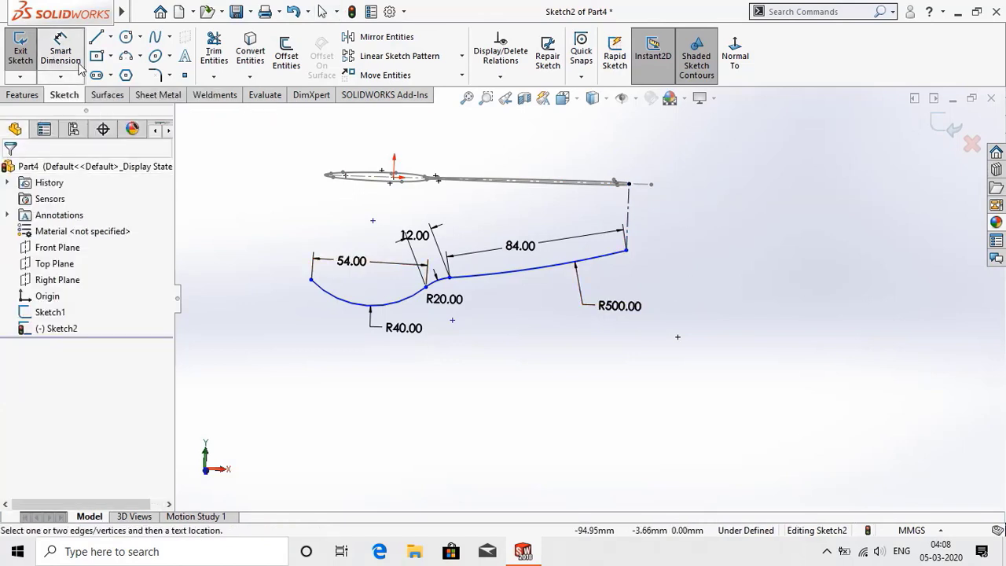
click(628, 218)
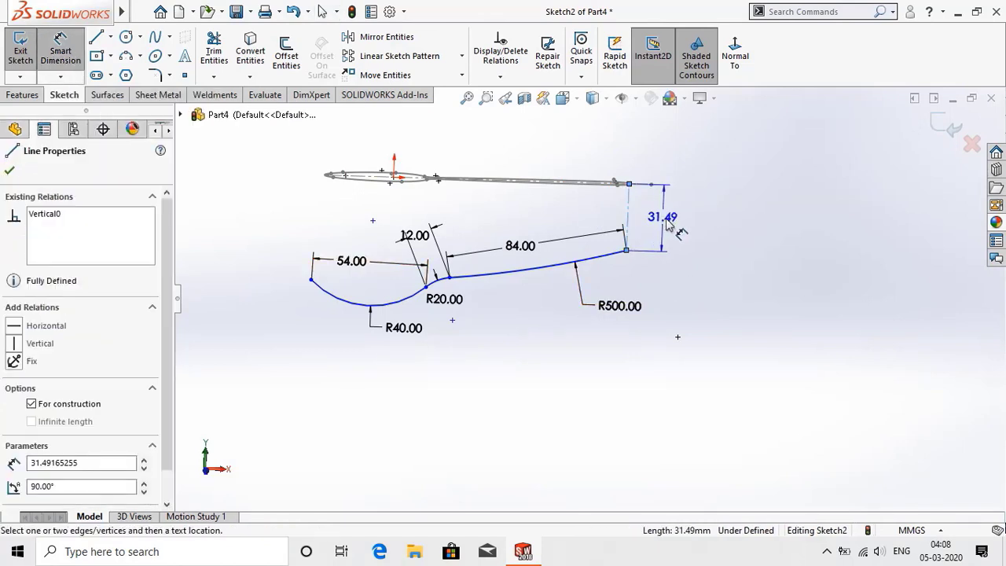
click(674, 226)
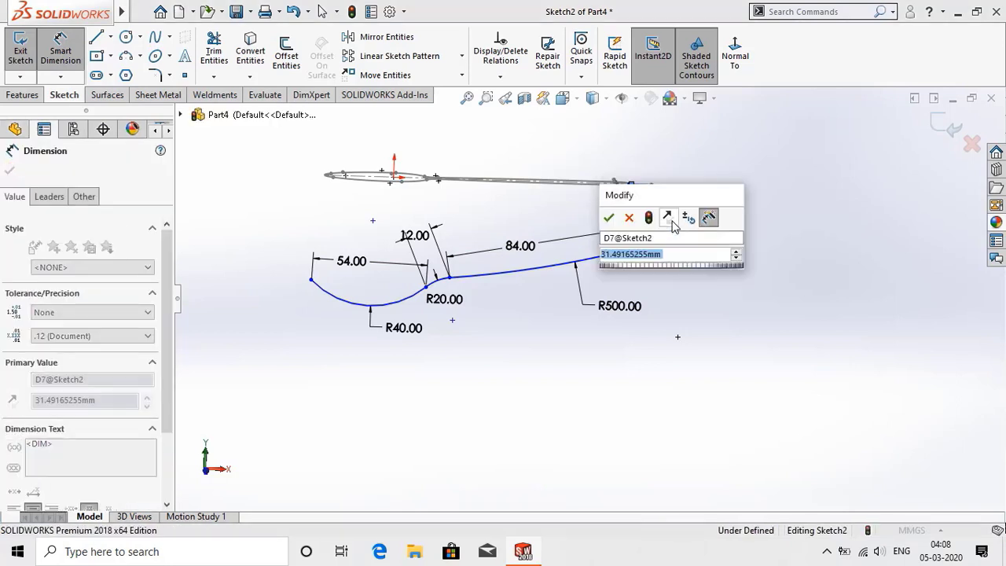
text(10)
key(Return)
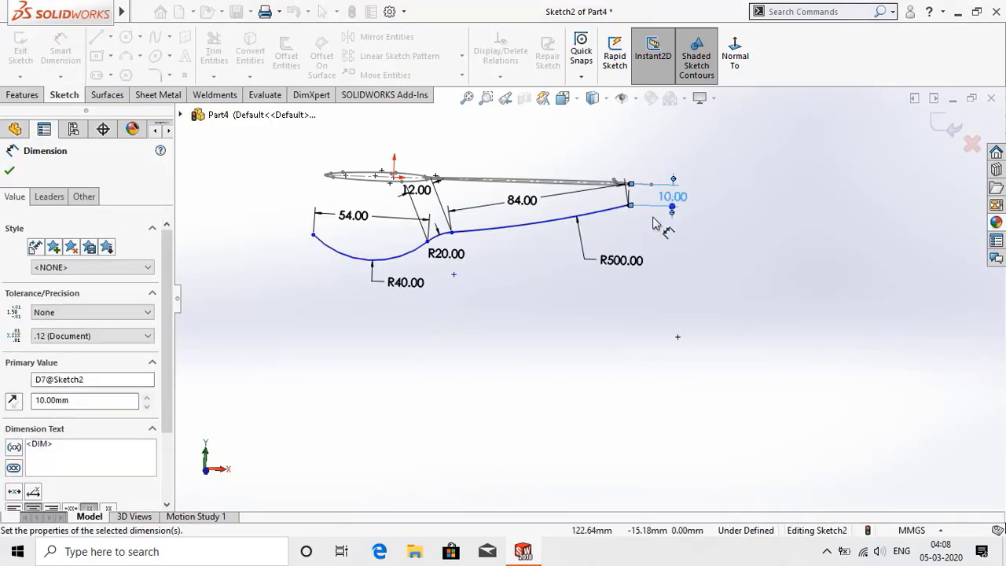
scroll(626, 189, up, 2)
scroll(626, 188, down, 2)
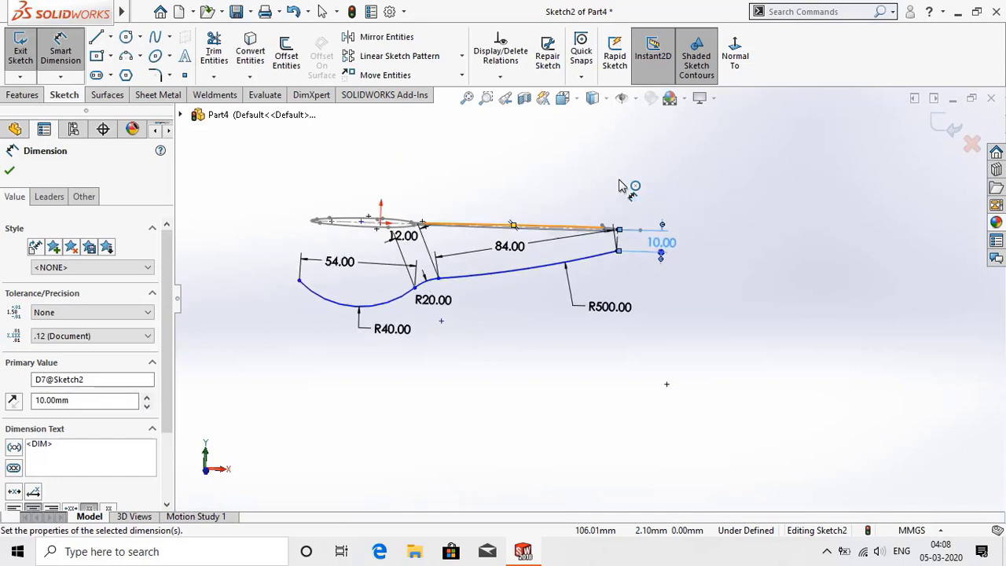
key(f)
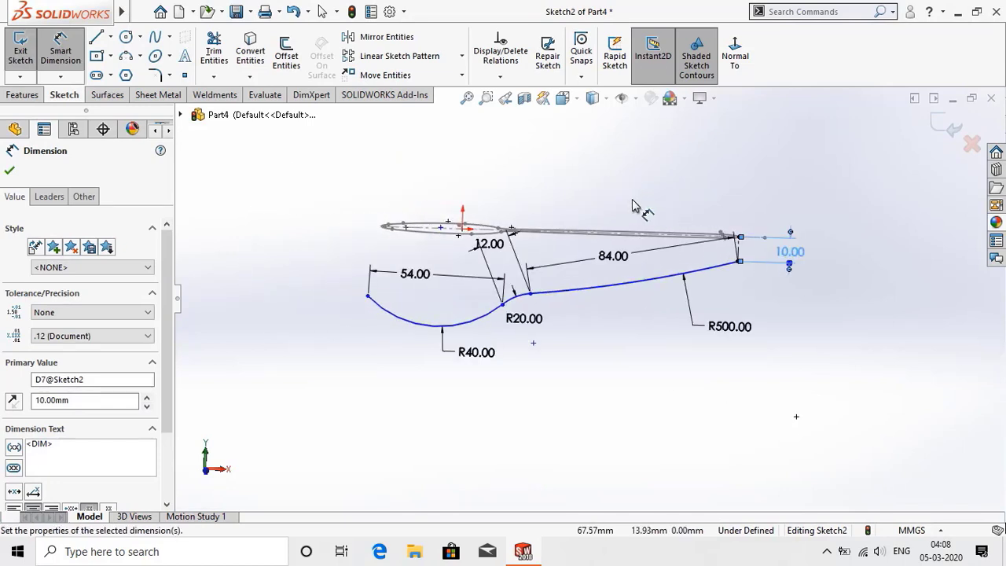
- Set the overall length between the profile curve's endpoints to 143.5 mm
click(60, 63)
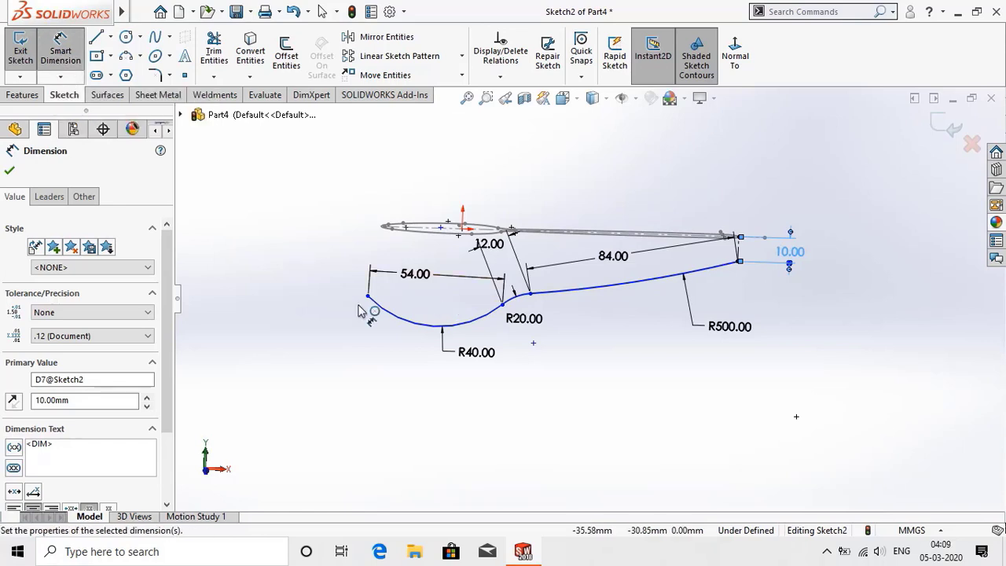
click(367, 297)
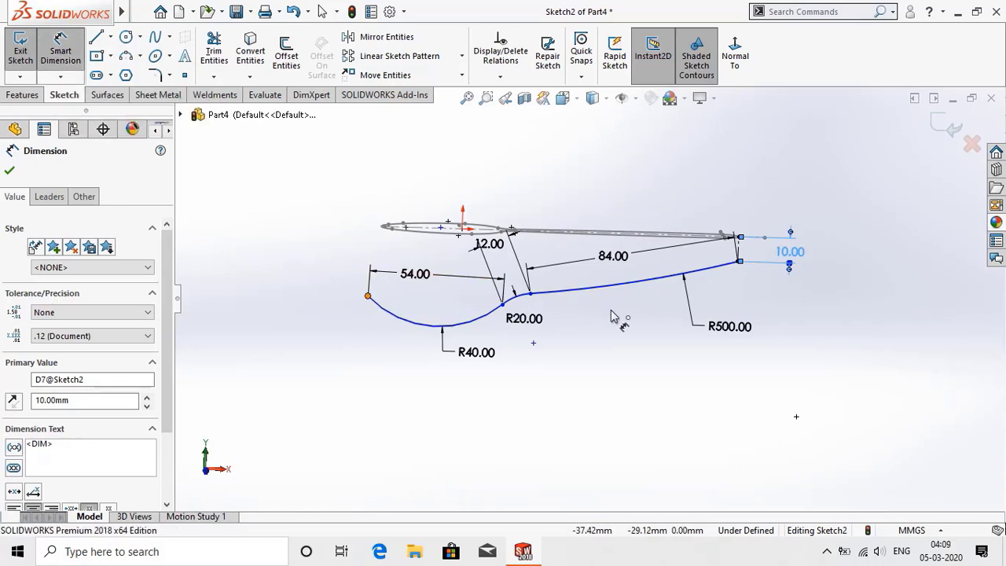
click(737, 264)
click(582, 182)
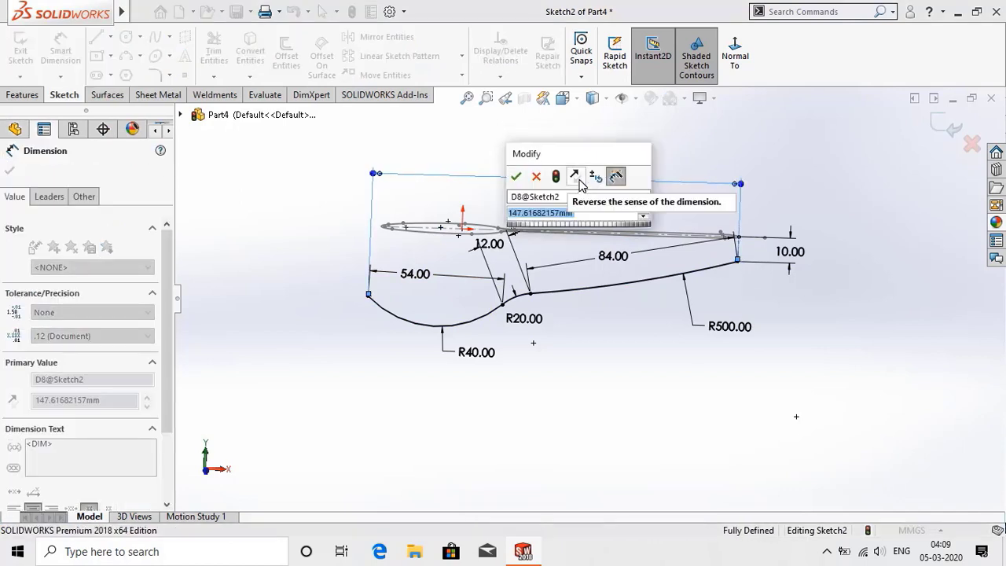
text(143.)
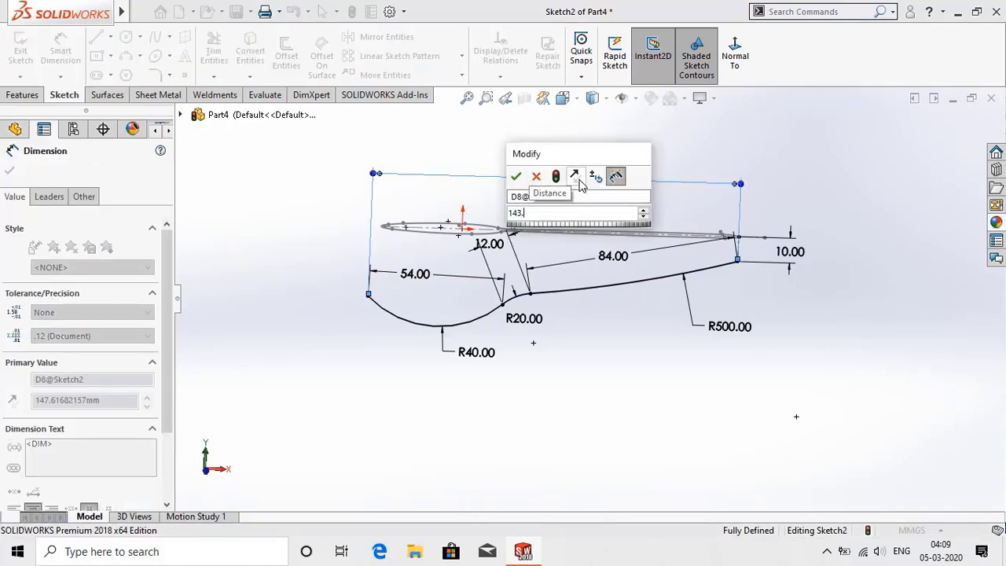
text(5)
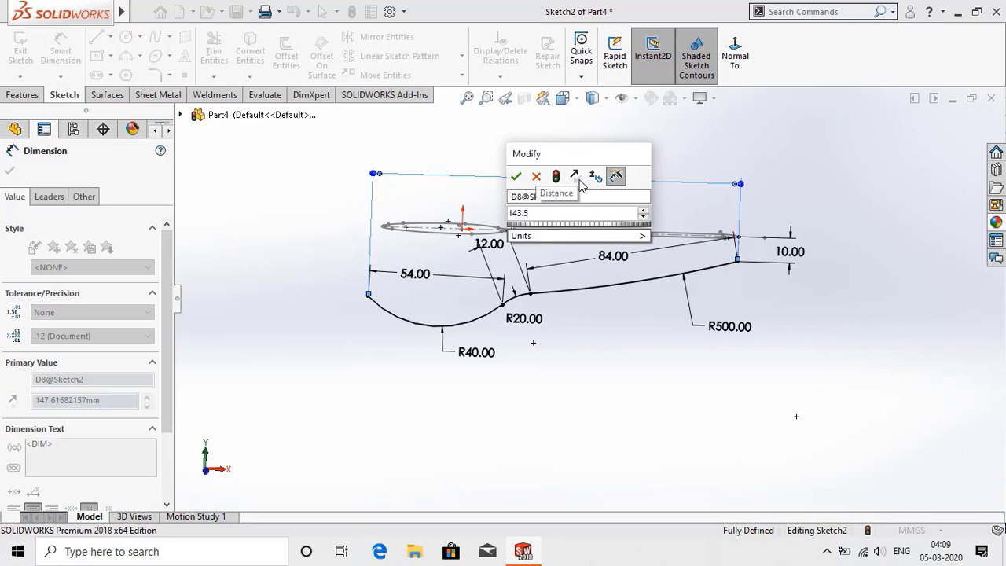
key(Return)
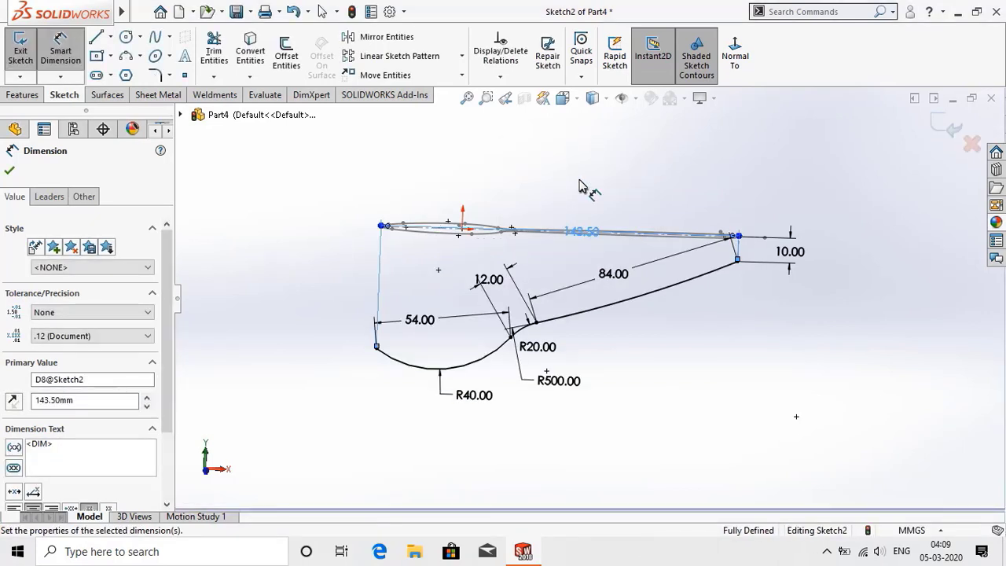
click(9, 170)
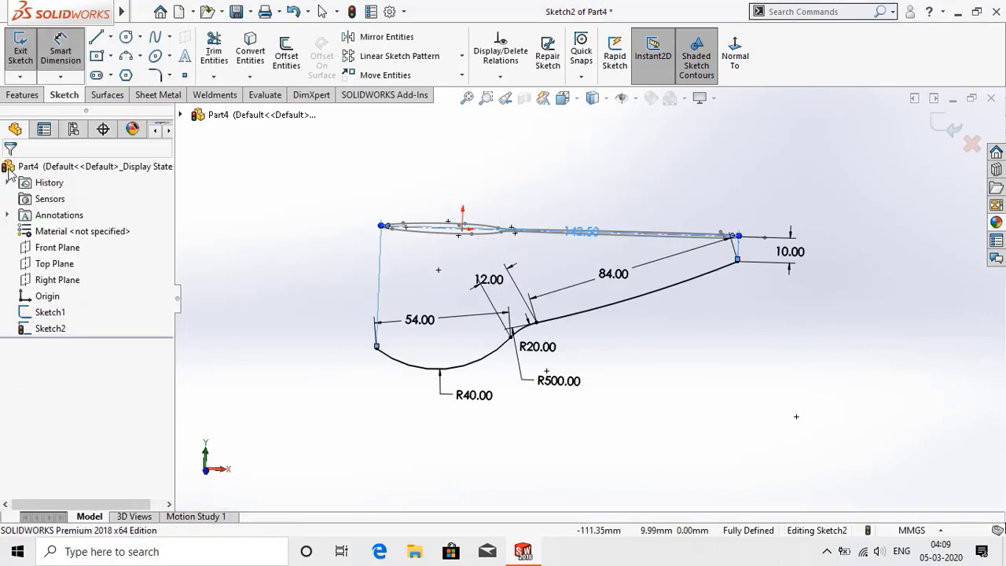
- Drag 143.50 above the sketch, and 84.00, 54.00, R40.00 and R500.00 clear of the curve
drag(584, 232, 580, 144)
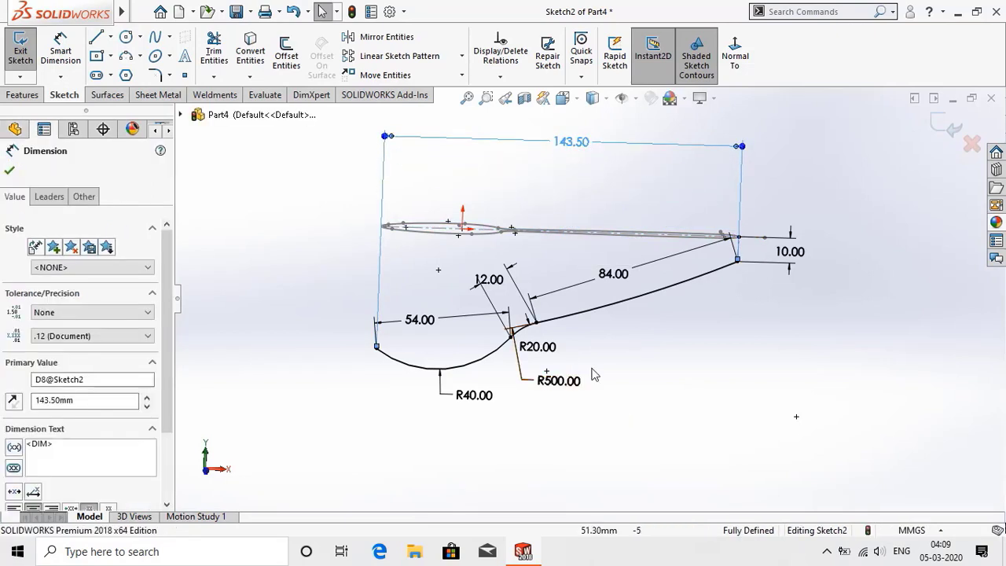
drag(613, 274, 634, 327)
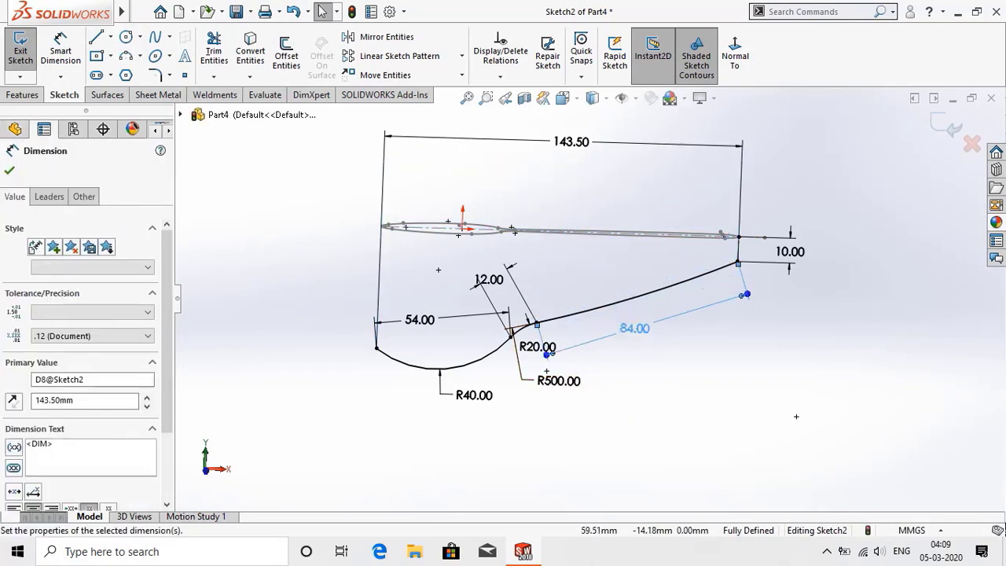
mouse_move(440, 335)
mouse_down()
mouse_move(454, 424)
mouse_move(447, 338)
mouse_up()
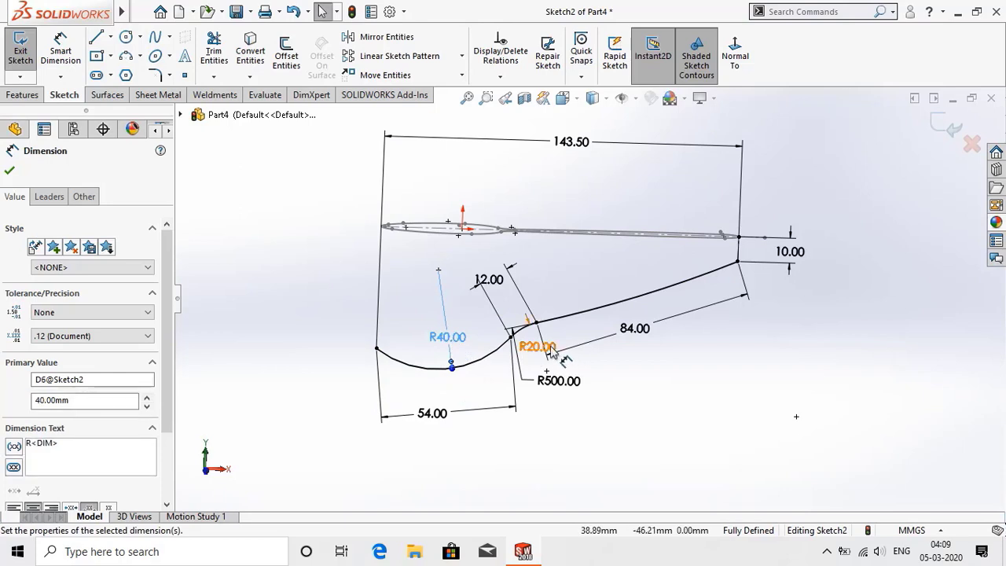
drag(536, 347, 486, 312)
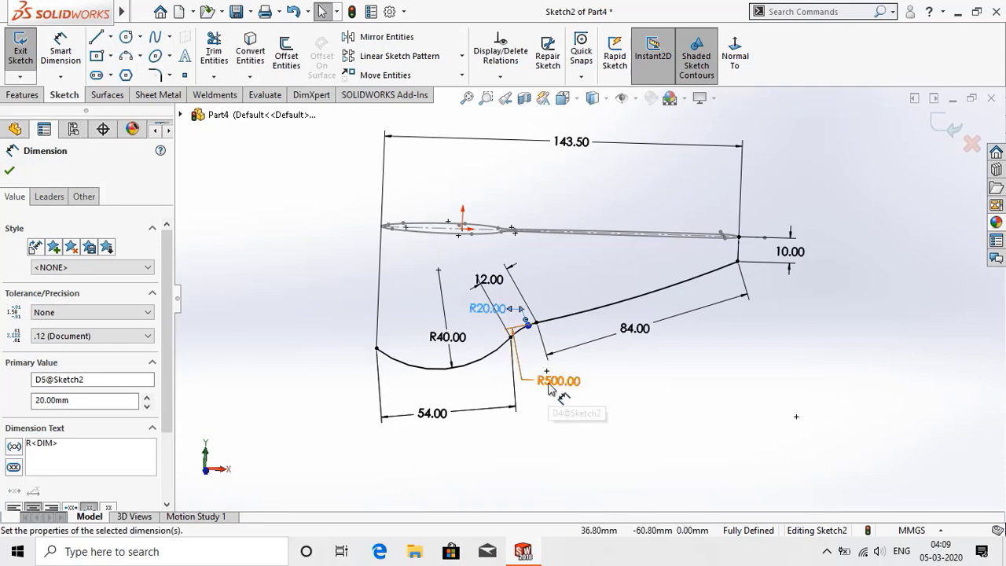
drag(548, 384, 682, 360)
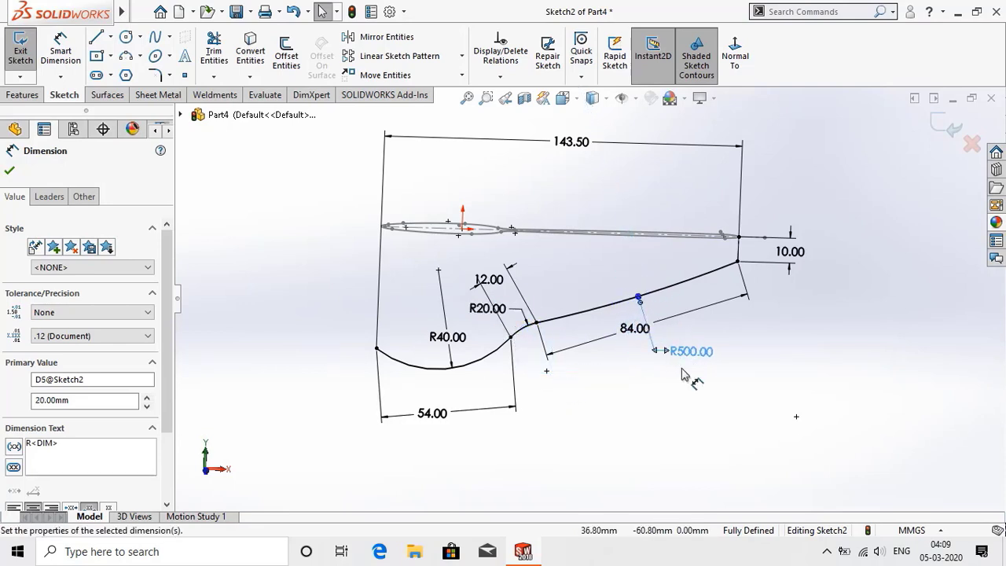
click(641, 424)
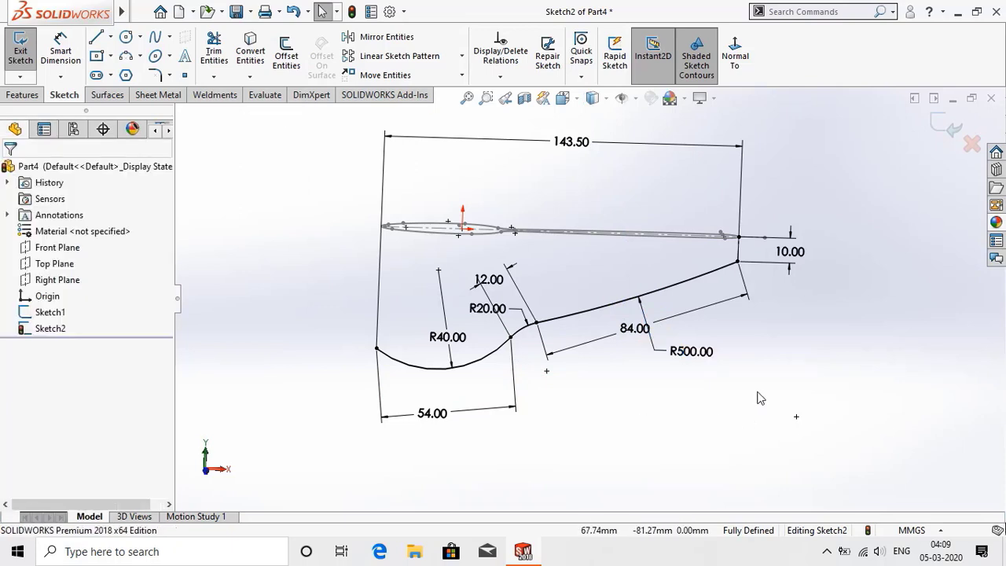
- Exit the side profile sketch and orbit to view both sketches at an angle
click(939, 126)
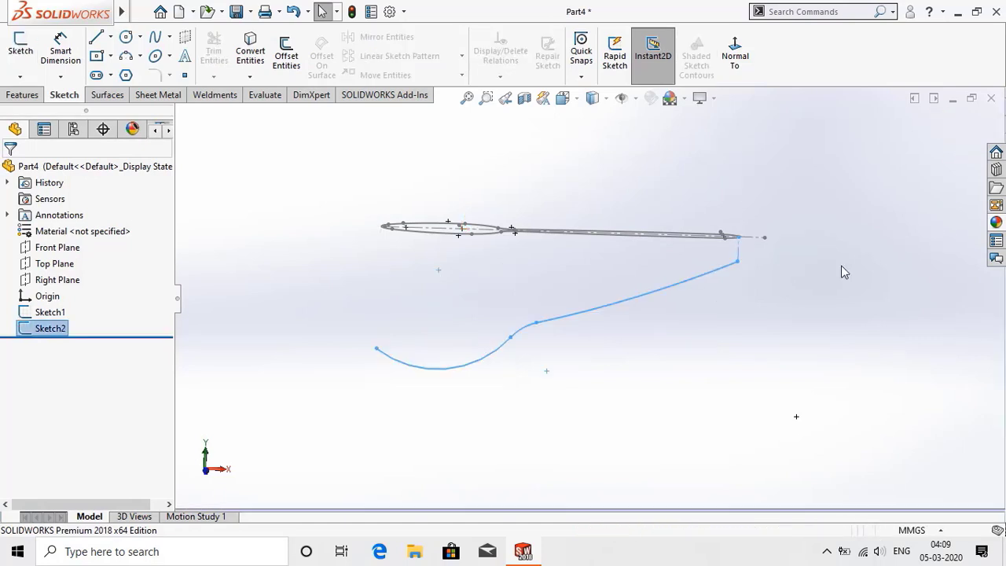
click(804, 265)
mouse_move(804, 265)
middle_down()
mouse_move(804, 294)
mouse_move(846, 341)
mouse_move(811, 340)
mouse_move(831, 331)
mouse_move(824, 304)
middle_up()
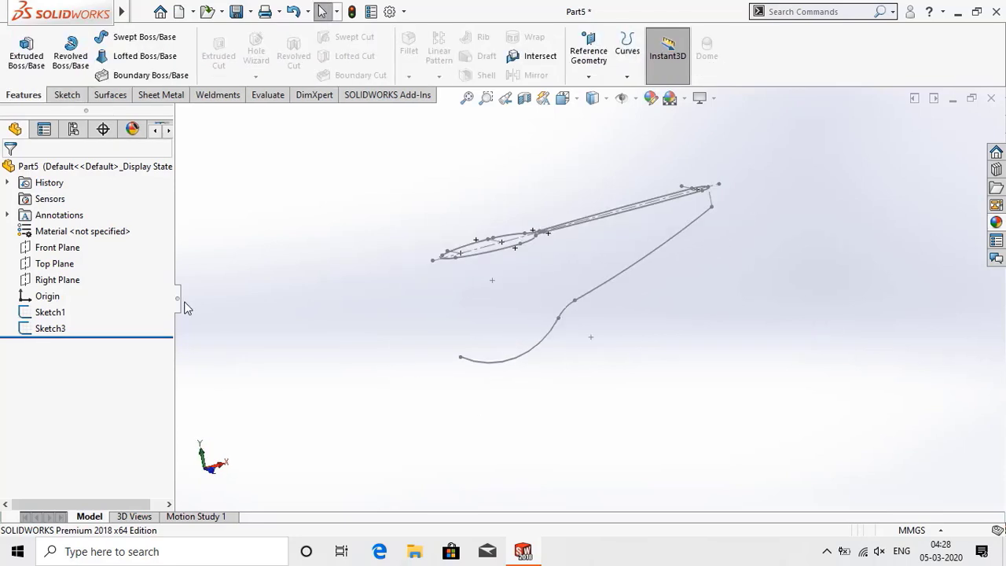
mouse_move(243, 303)
middle_down()
mouse_move(274, 301)
mouse_move(283, 330)
middle_up()
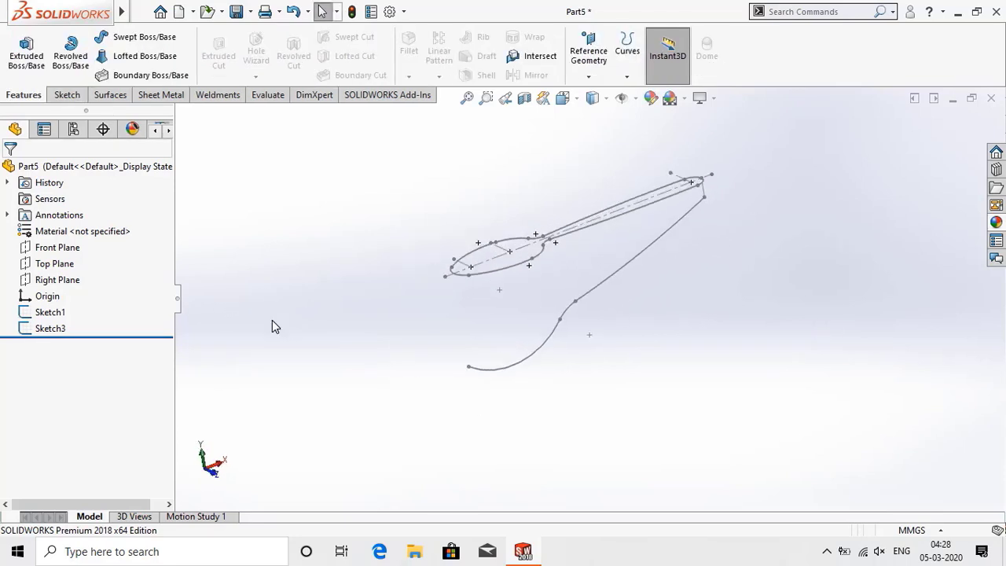
- Create Plane1 through the profile's sketch point, parallel to the Right Plane
click(69, 281)
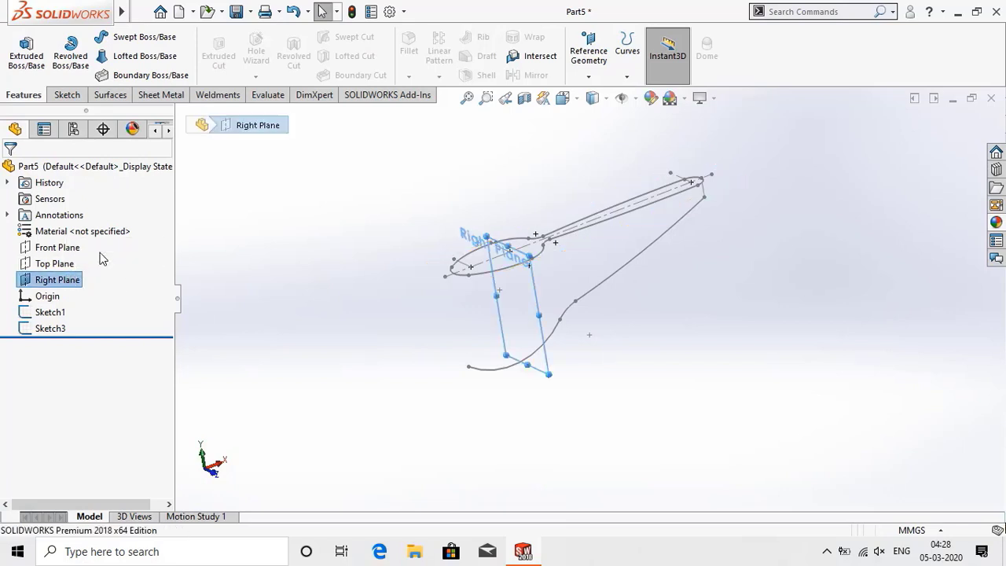
click(297, 358)
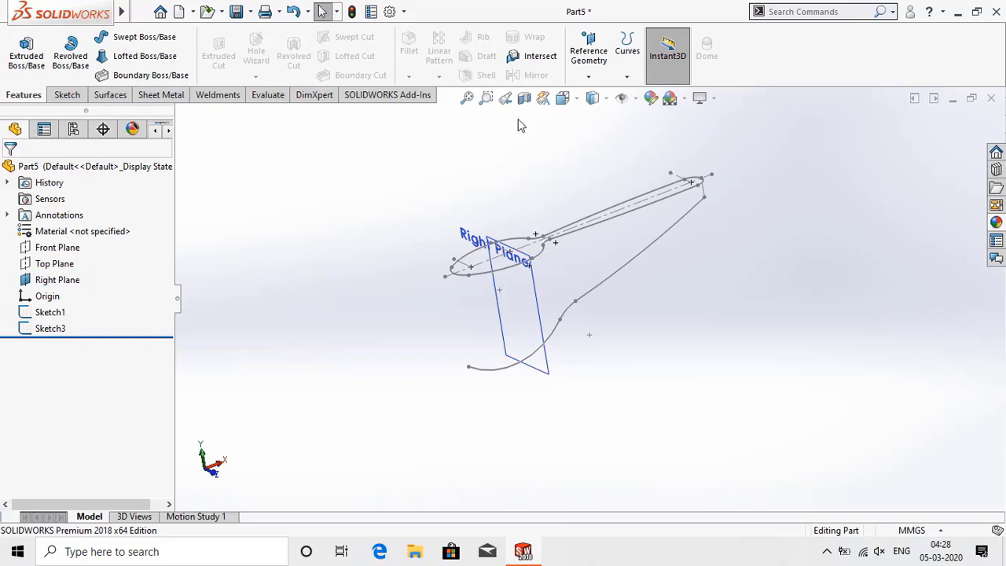
click(588, 76)
click(590, 94)
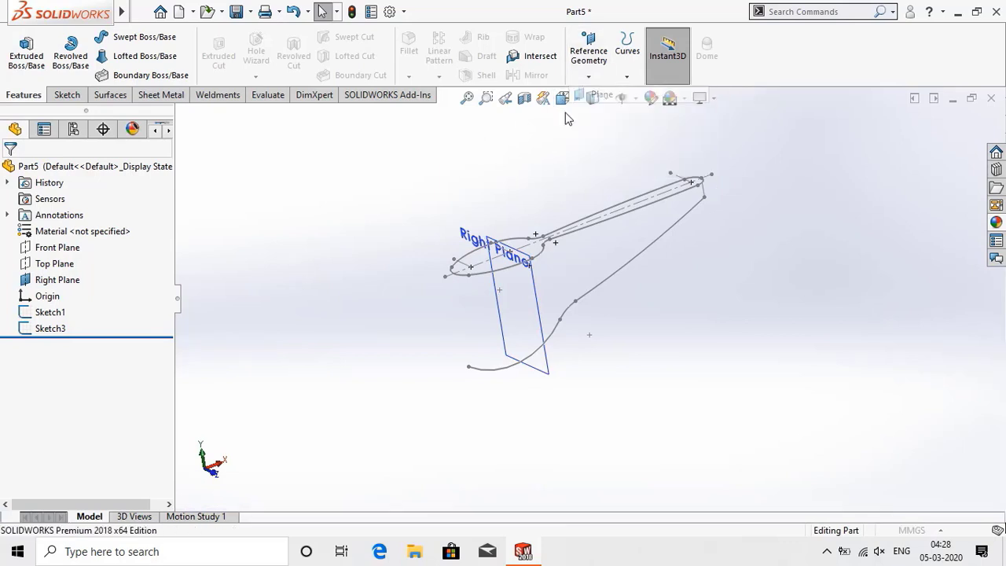
click(576, 302)
click(523, 330)
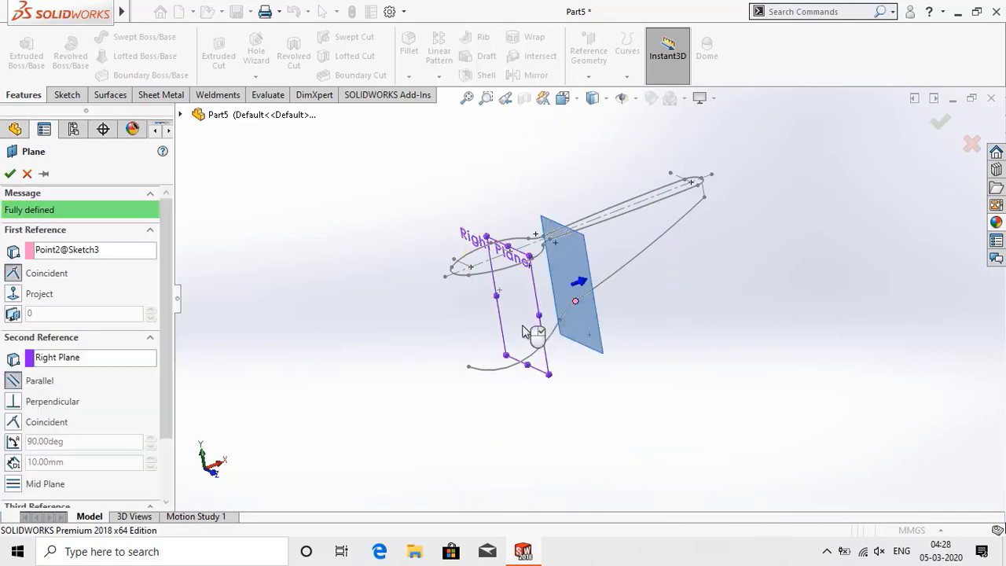
click(9, 174)
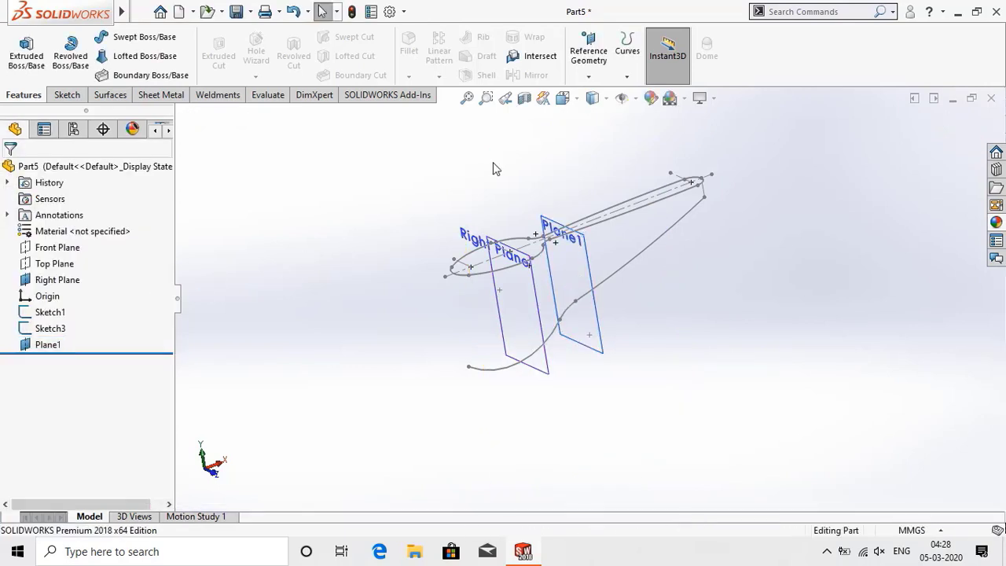
- Create Plane2 through the handle's end point (Point4@Sketch1), parallel to Plane1
click(588, 55)
click(601, 92)
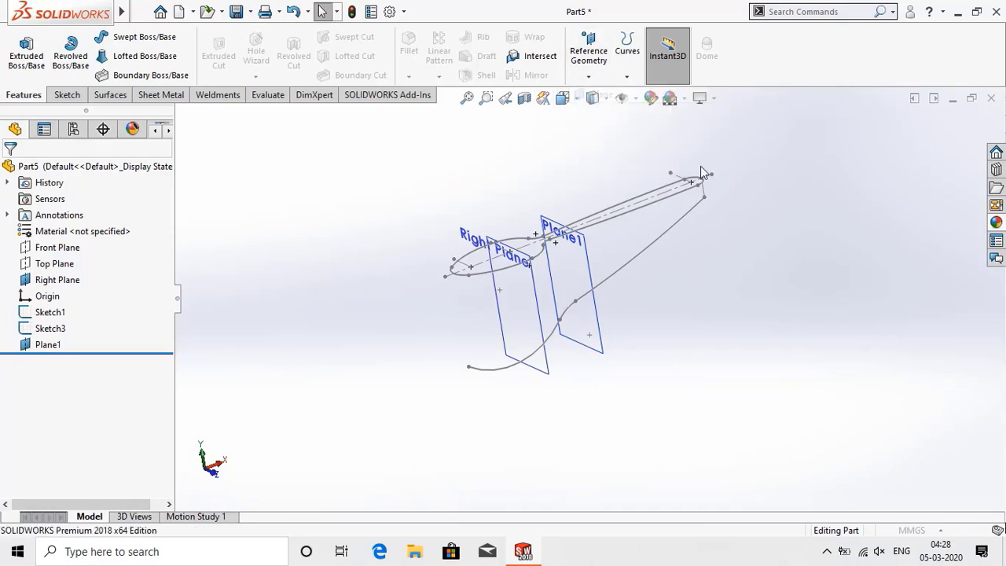
scroll(692, 193, down, 3)
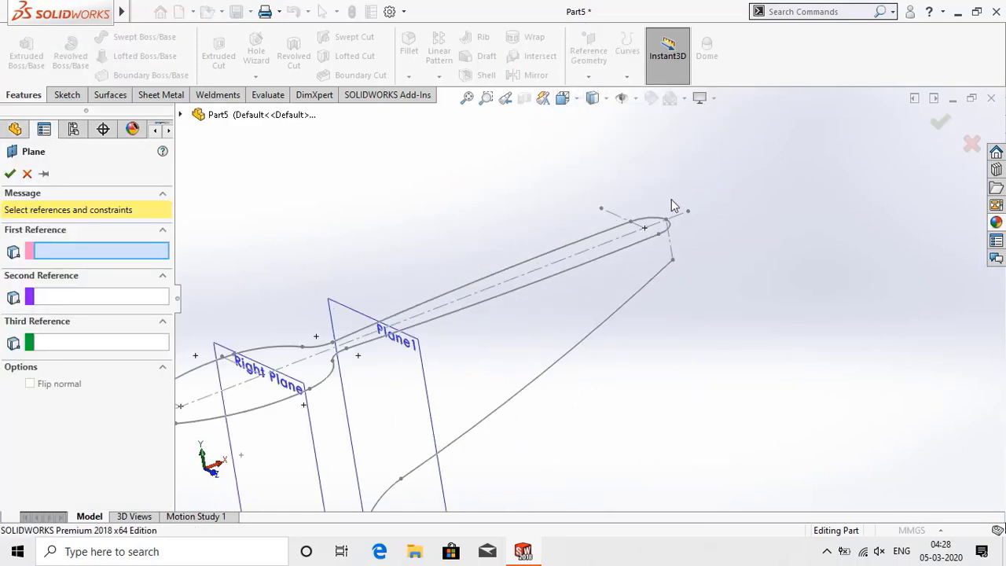
click(644, 229)
scroll(641, 240, up, 3)
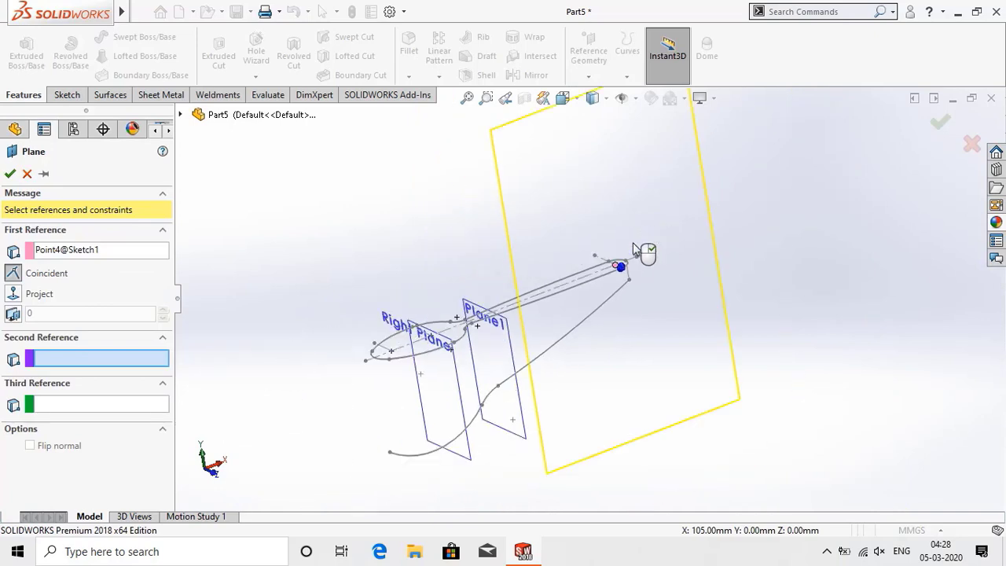
click(494, 359)
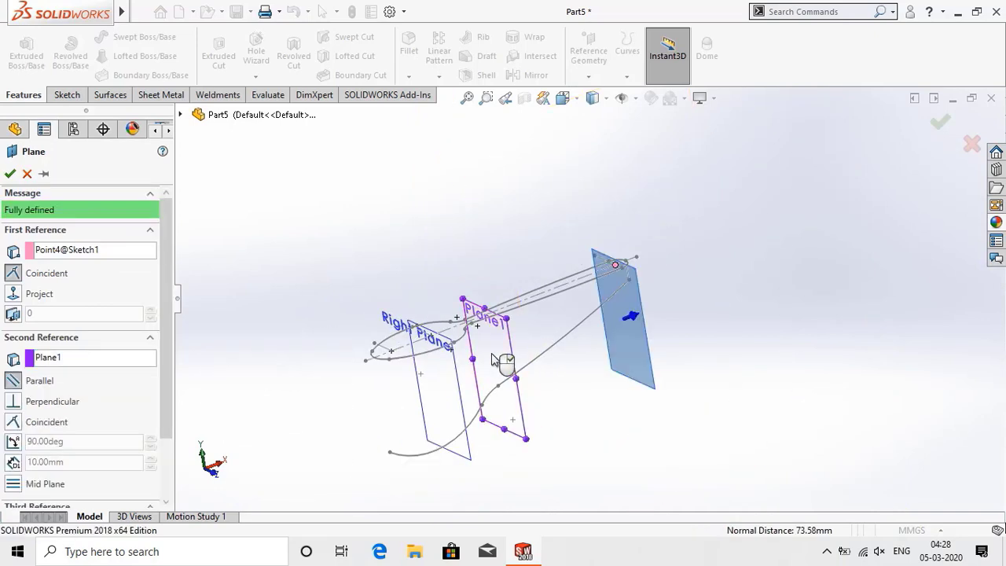
click(10, 173)
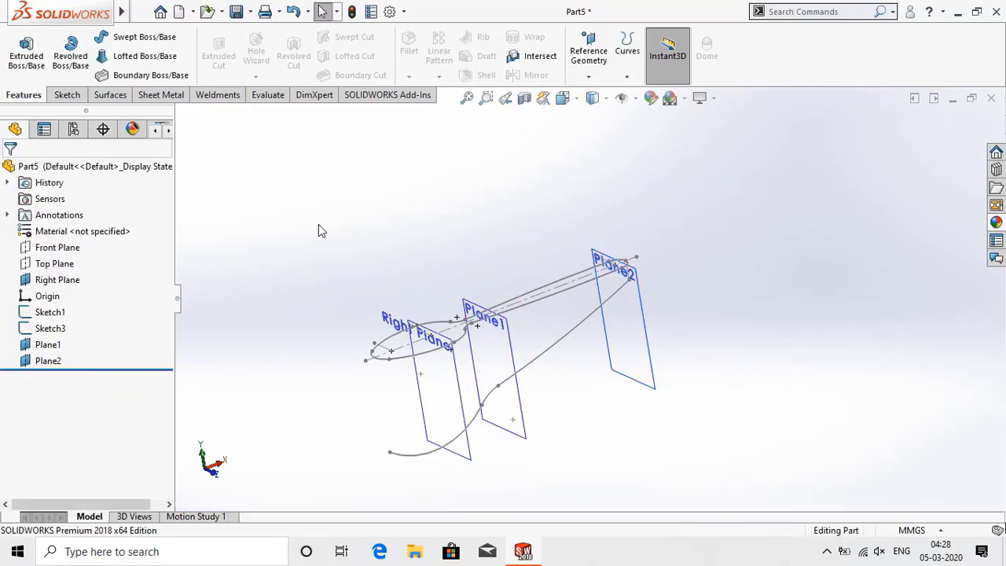
mouse_move(321, 228)
middle_down()
mouse_move(370, 198)
mouse_move(380, 329)
middle_up()
- Start a new sketch on the Right Plane and turn the view normal to it
right_click(429, 403)
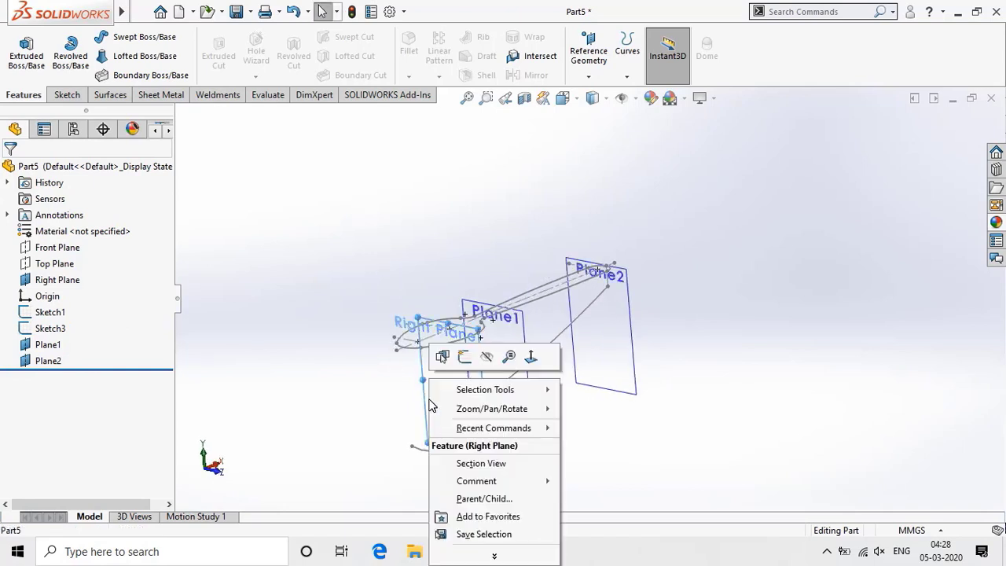
click(463, 357)
click(734, 70)
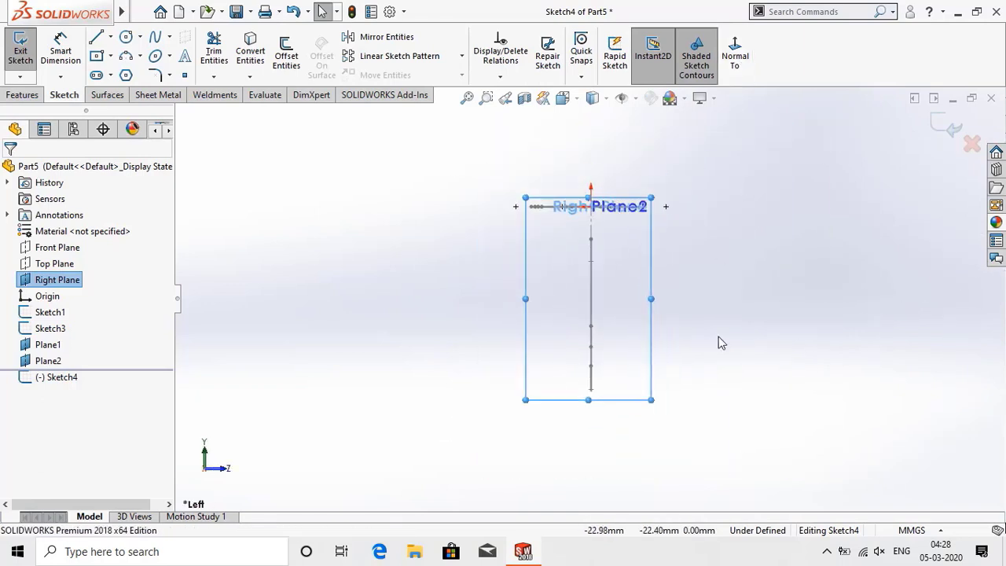
scroll(629, 475, up, 1)
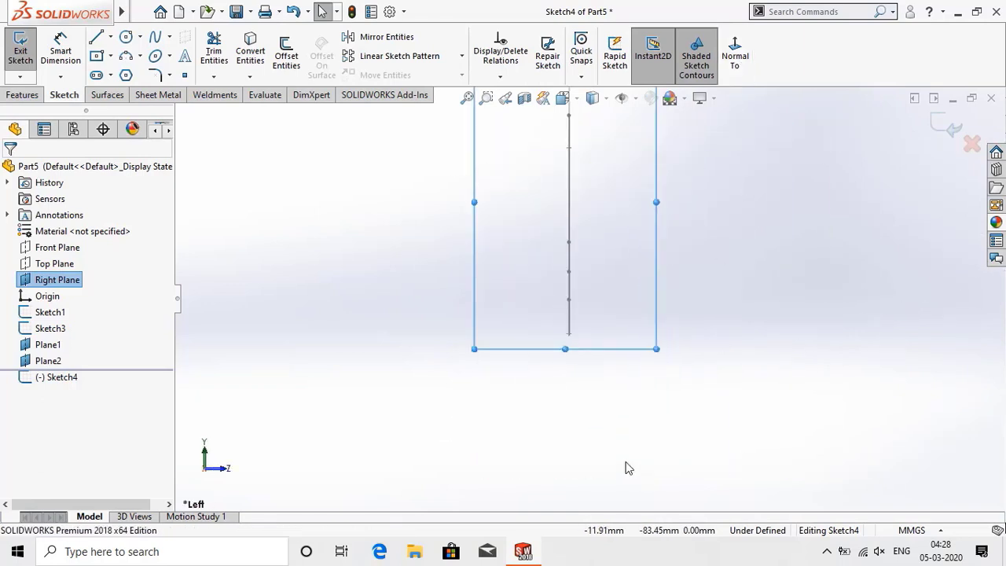
- Draw a three-point arc curving downward below the plane
click(126, 56)
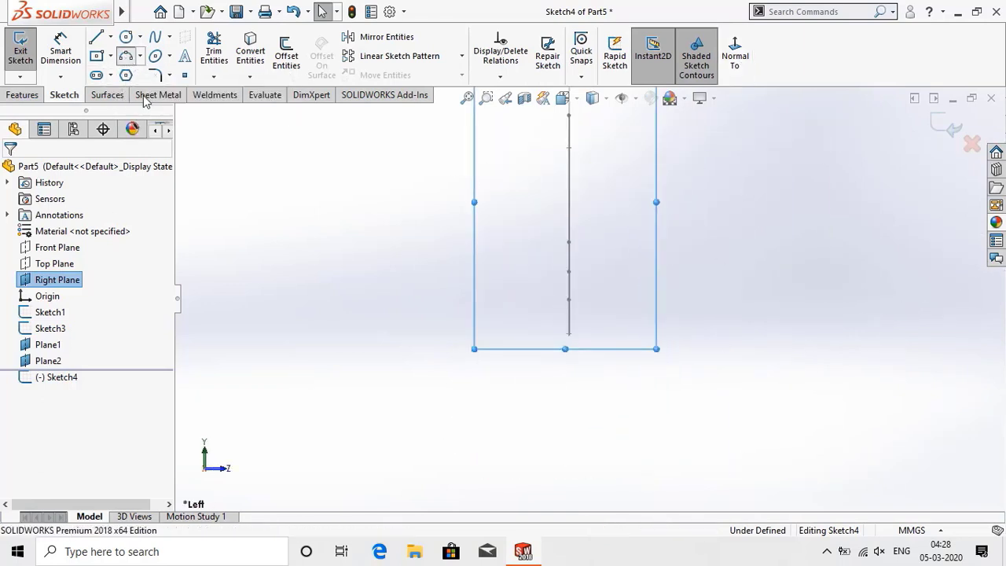
click(495, 374)
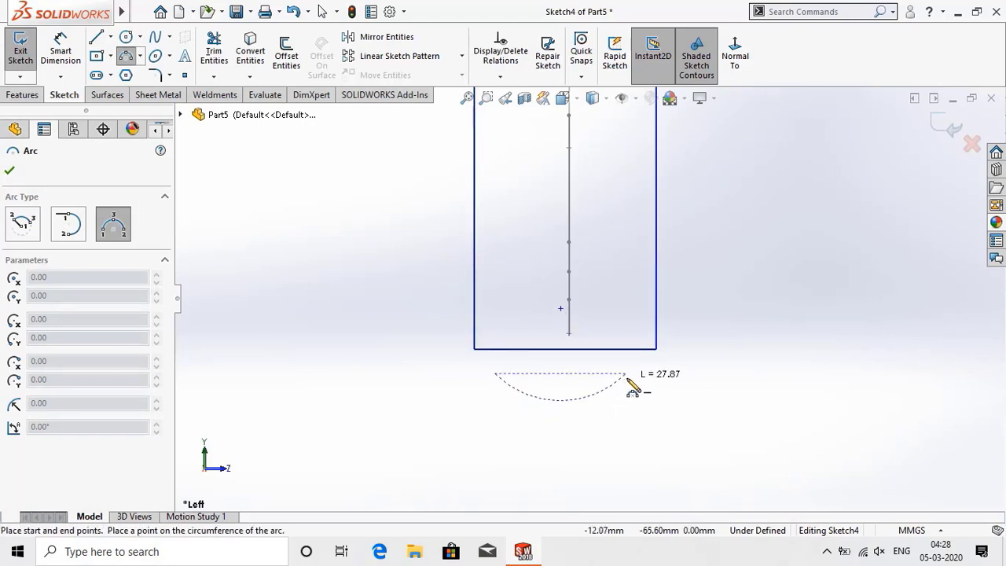
click(627, 376)
click(602, 402)
right_click(602, 415)
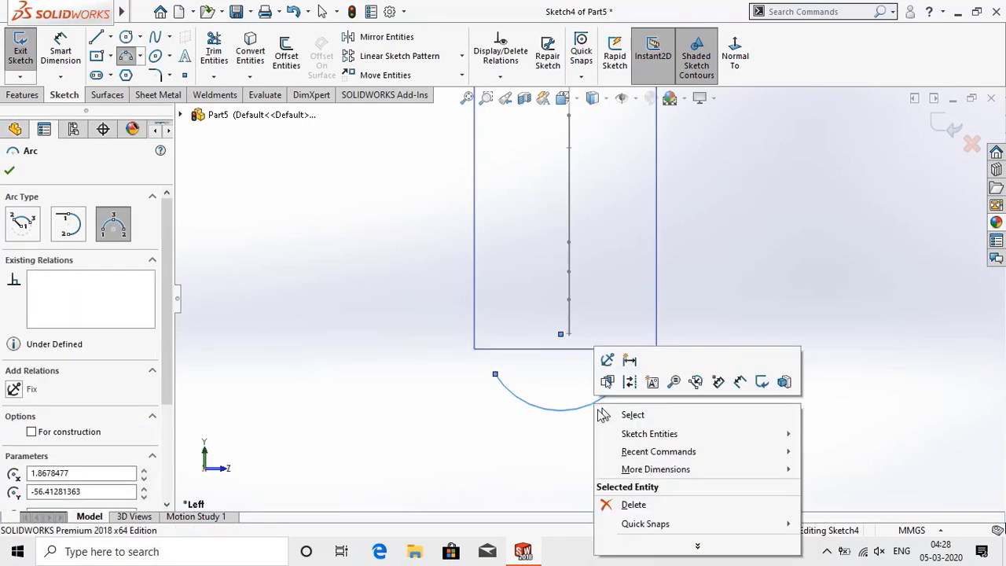
click(603, 414)
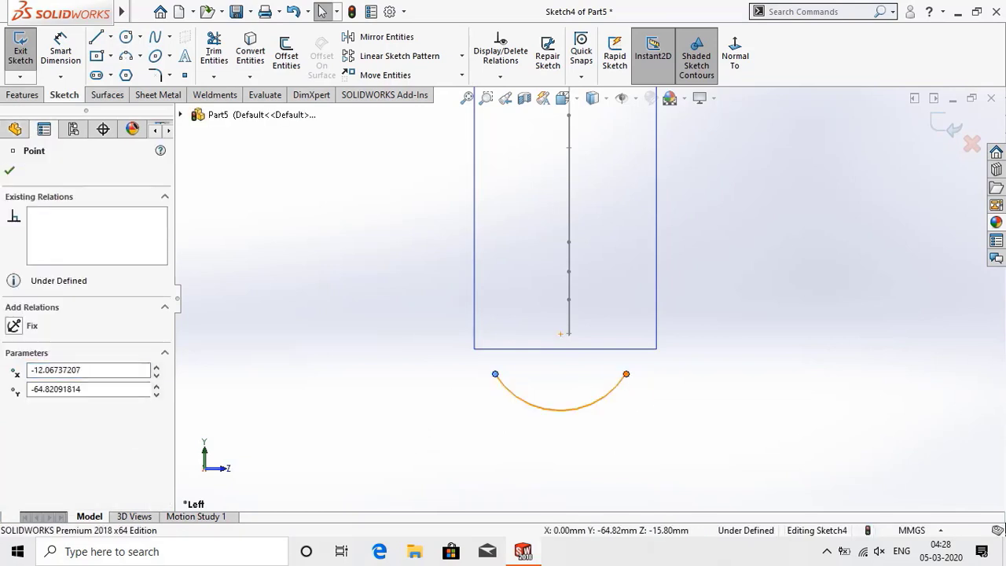
- Add a Horizontal relation between the arc's two endpoints
ctrl+click(496, 374)
click(32, 410)
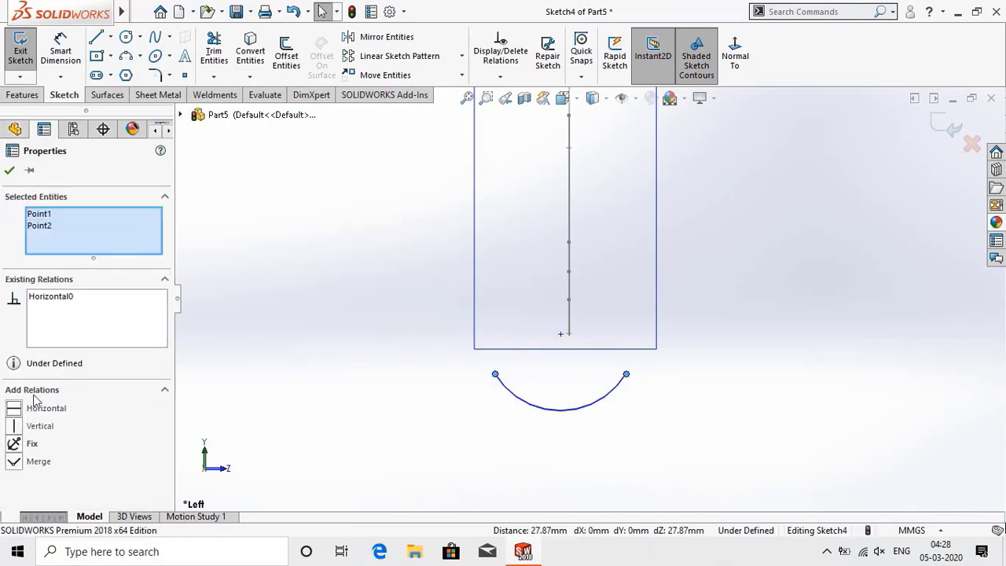
click(325, 432)
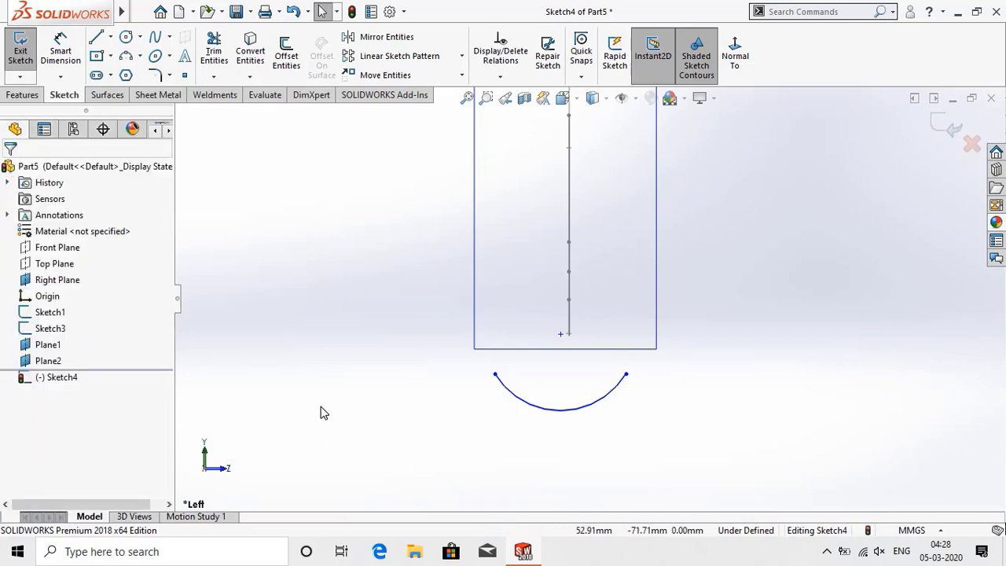
click(60, 52)
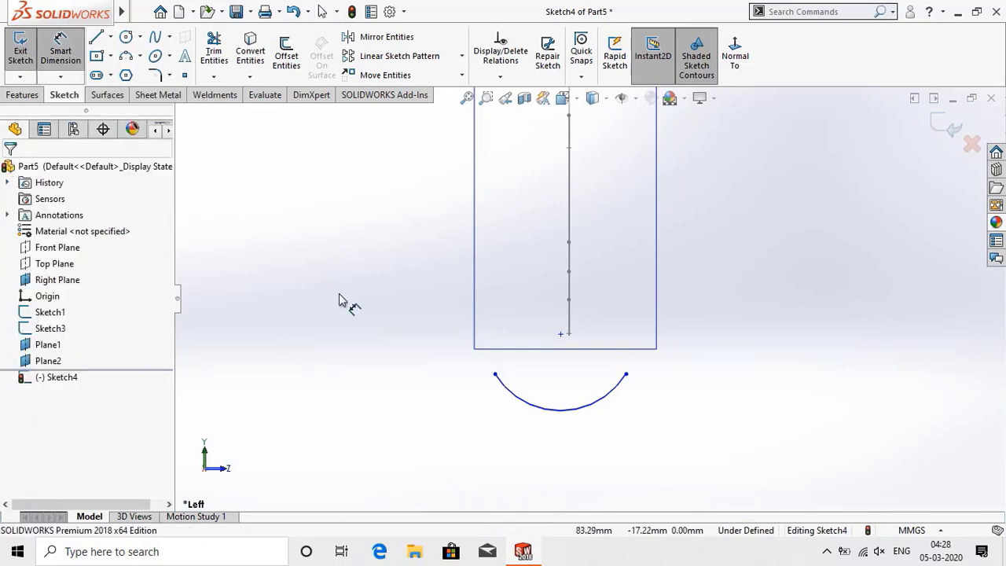
- Dimension the arc's radius to 30 mm
click(621, 435)
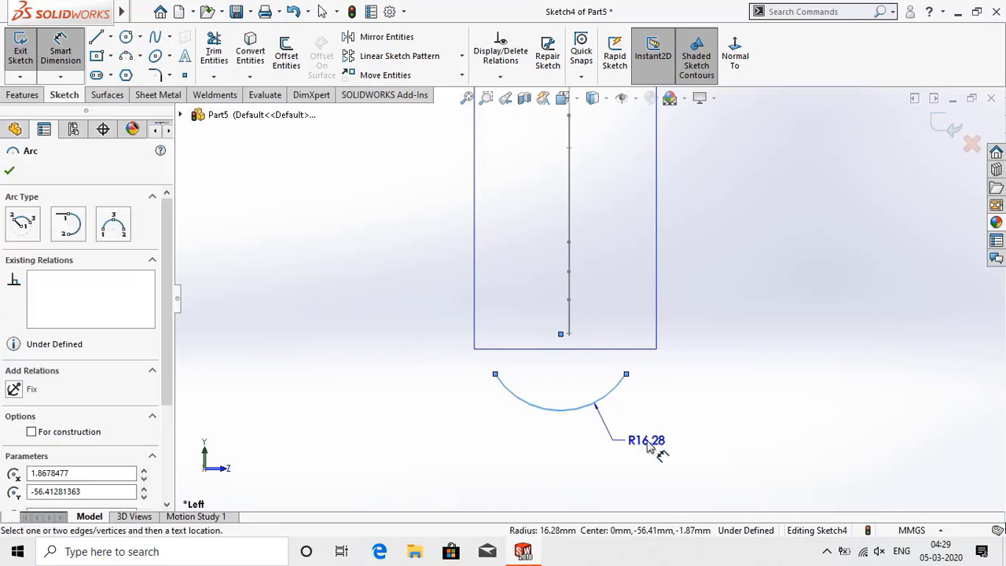
click(650, 448)
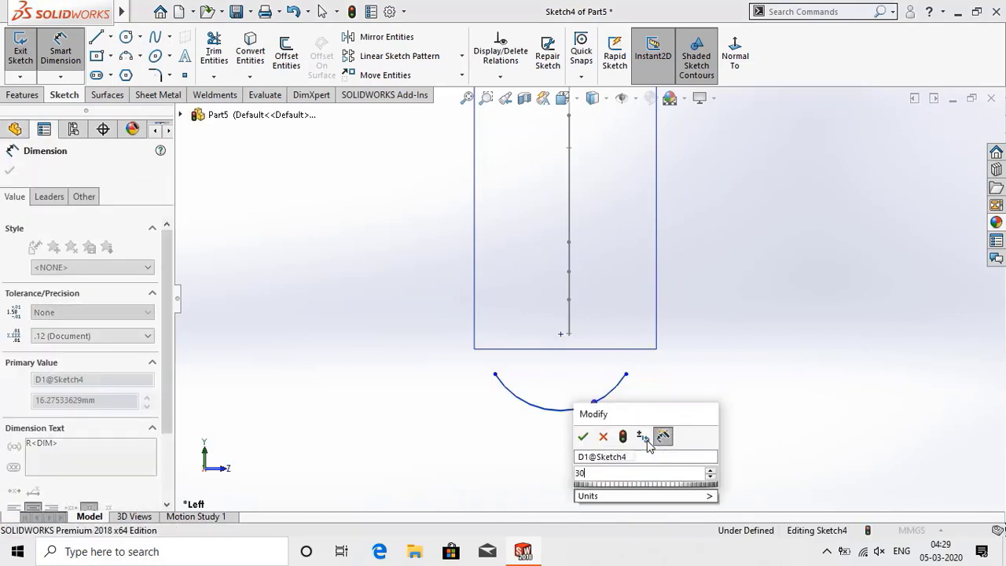
text(30)
key(Return)
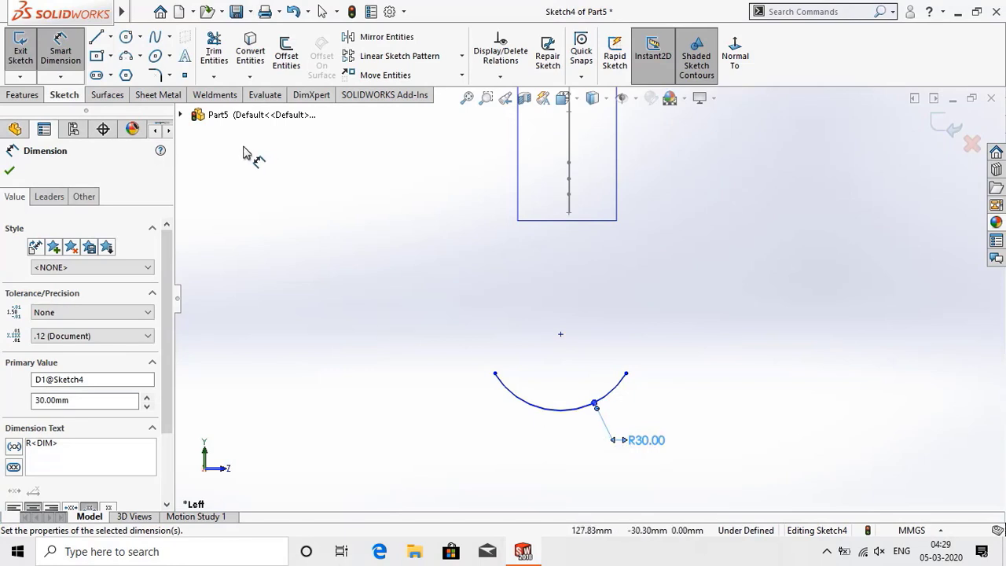
- Place a sketch point at the arc's midpoint
click(183, 75)
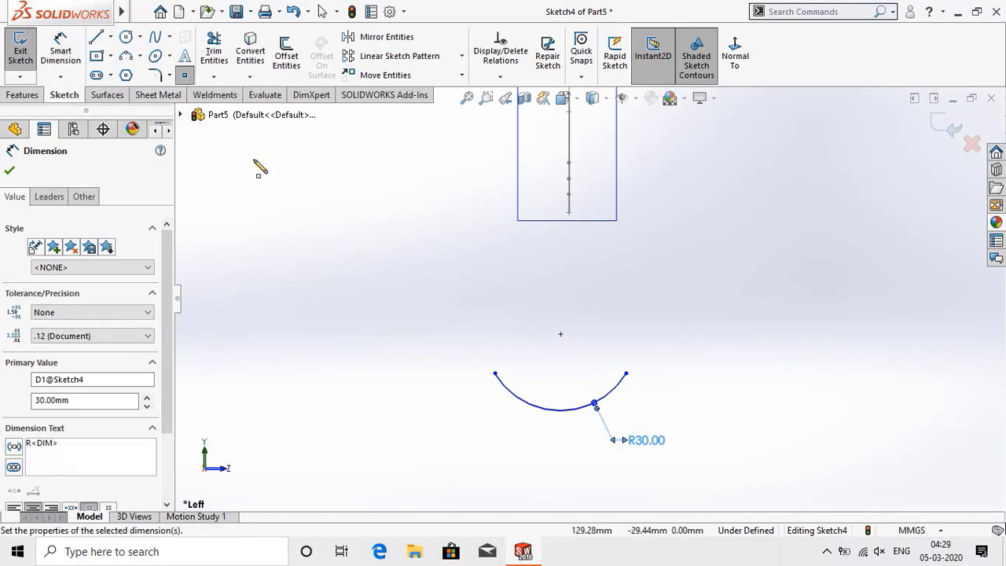
click(561, 410)
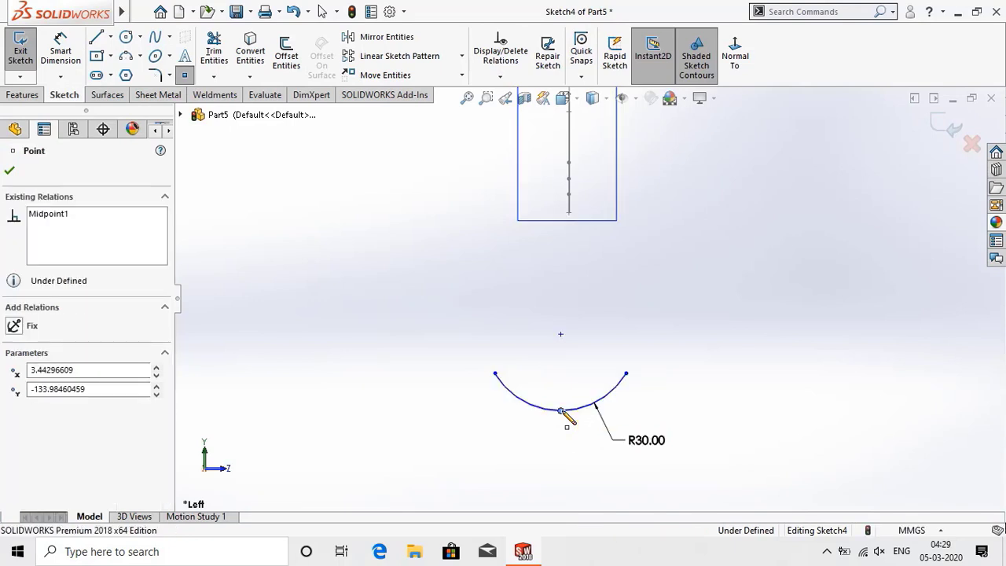
right_click(562, 412)
click(582, 419)
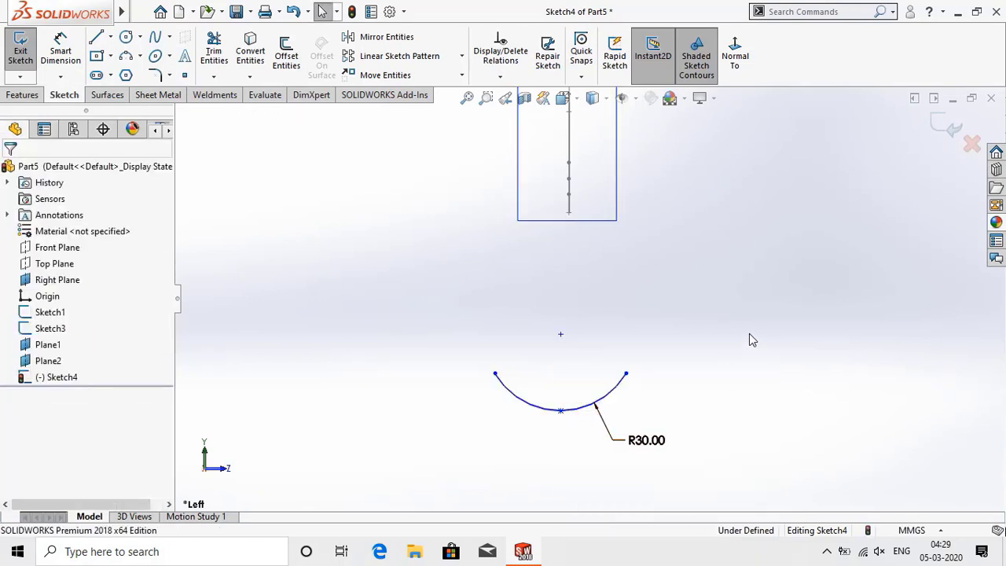
- Add a Pierce relation between the arc's midpoint and the side-profile curve Arc3@Sketch3, then zoom to fit
key(f)
middle_drag(748, 309, 685, 332)
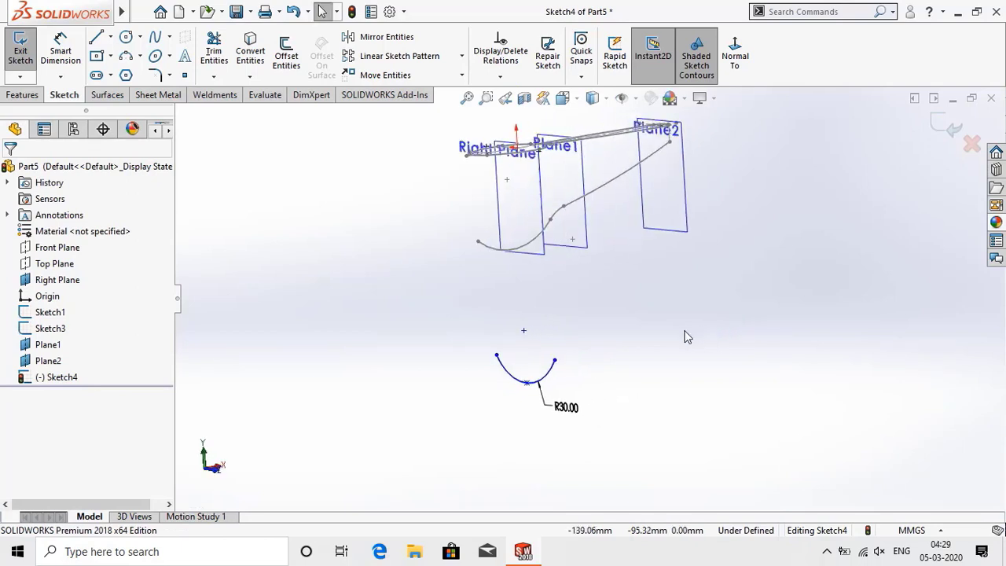
click(526, 383)
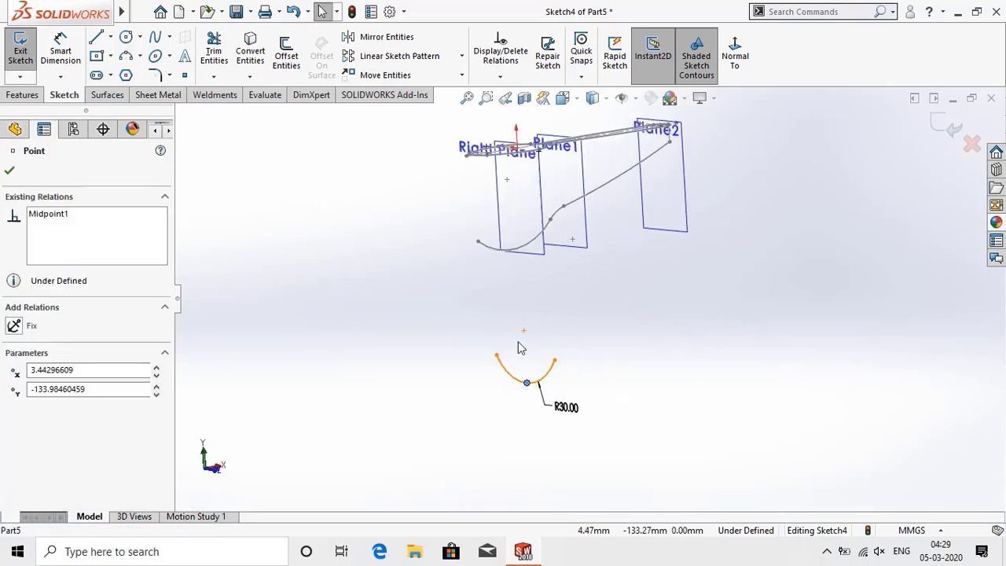
ctrl+click(487, 248)
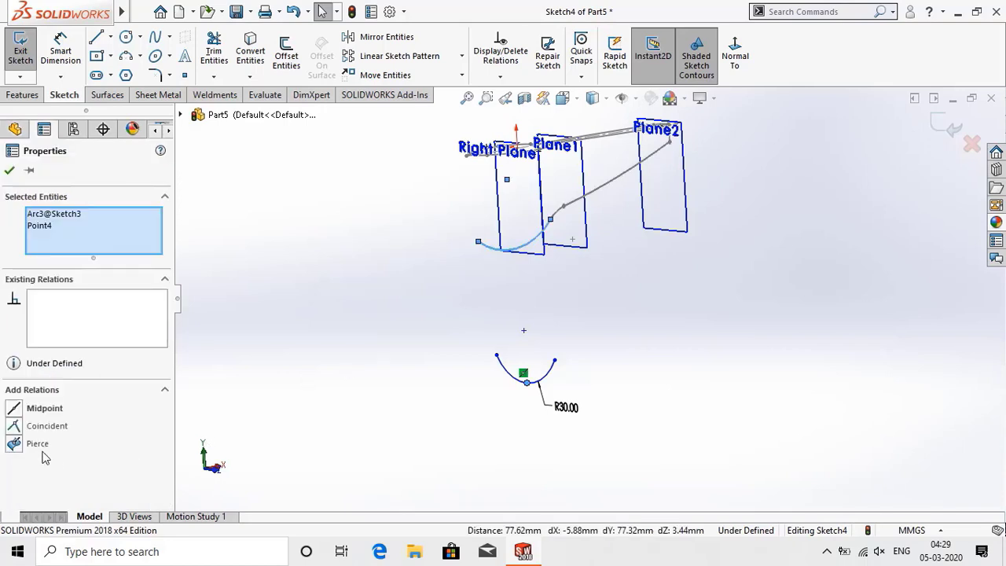
click(36, 445)
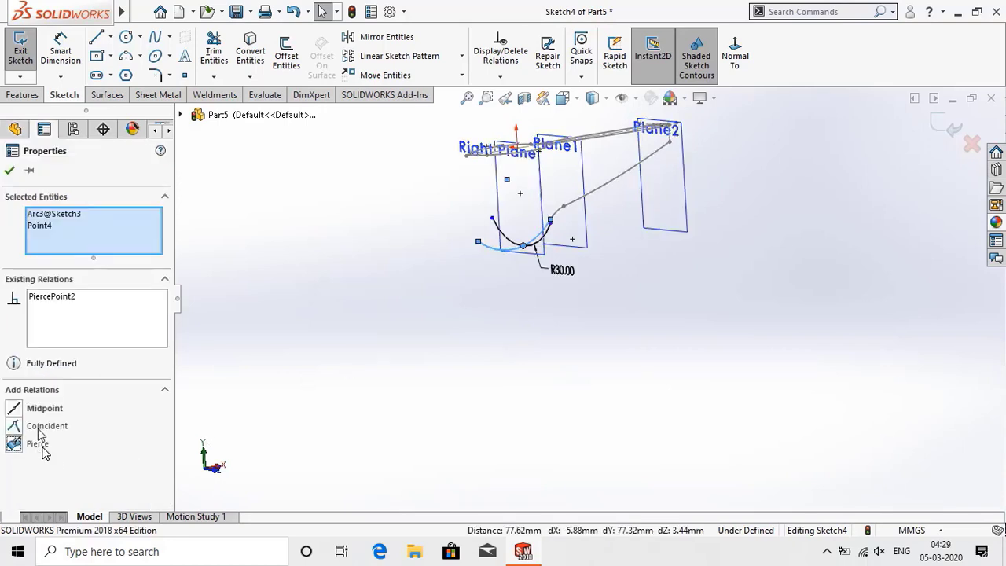
click(9, 172)
key(f)
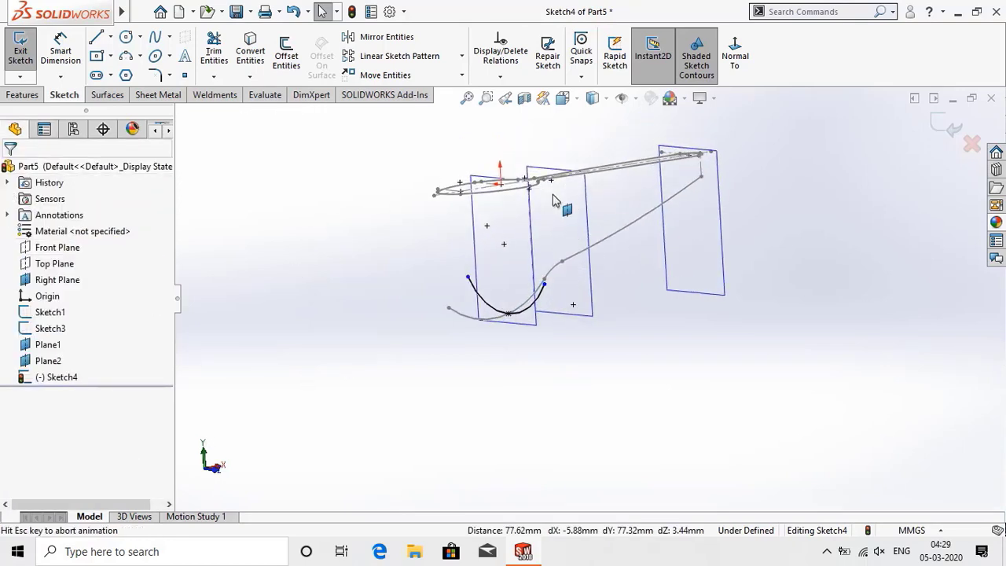
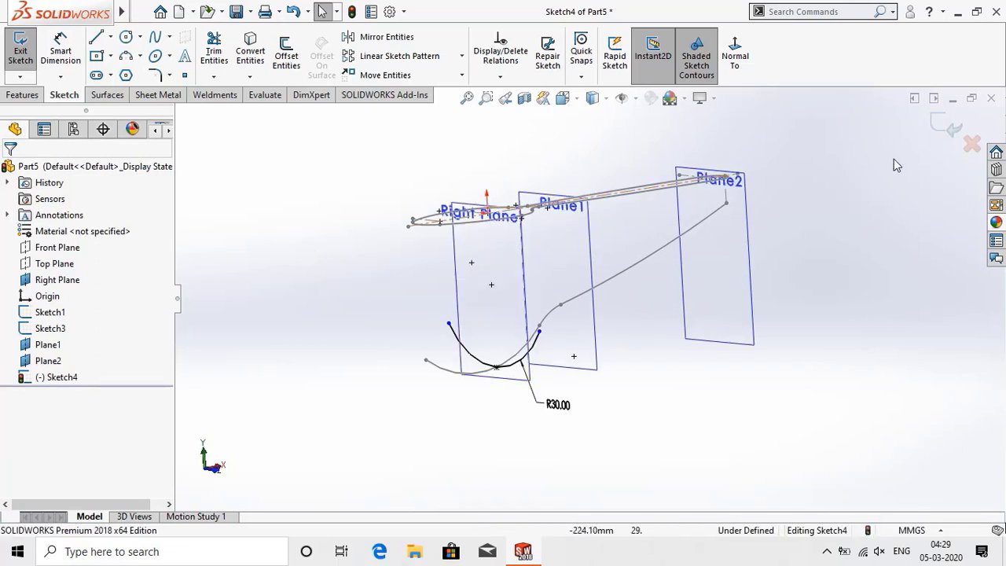
- Exit the R30 arc Sketch4 and hide the Right Plane, leaving Plane1, Plane2 and the curves visible
click(943, 128)
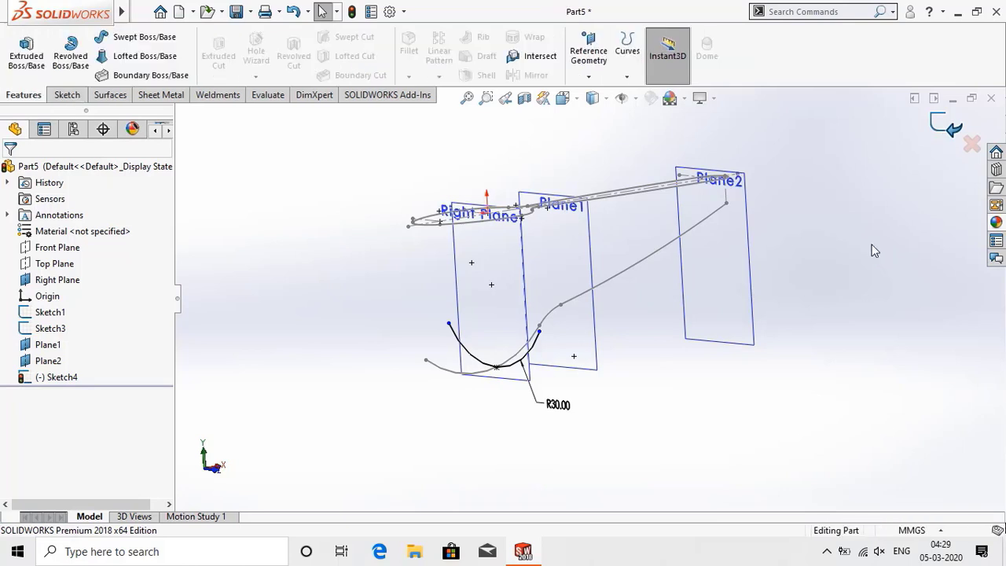
click(874, 250)
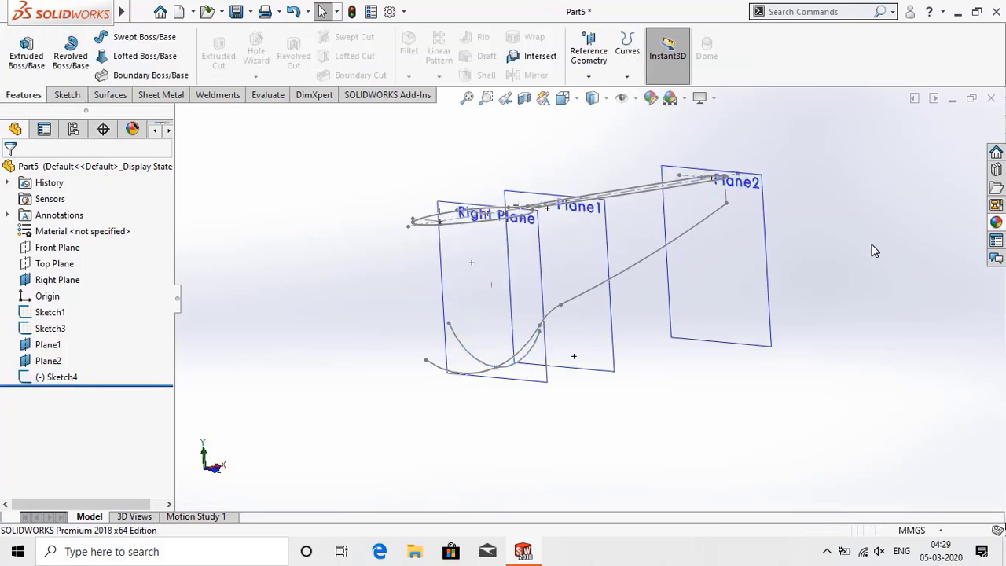
right_click(466, 271)
key(Escape)
click(702, 473)
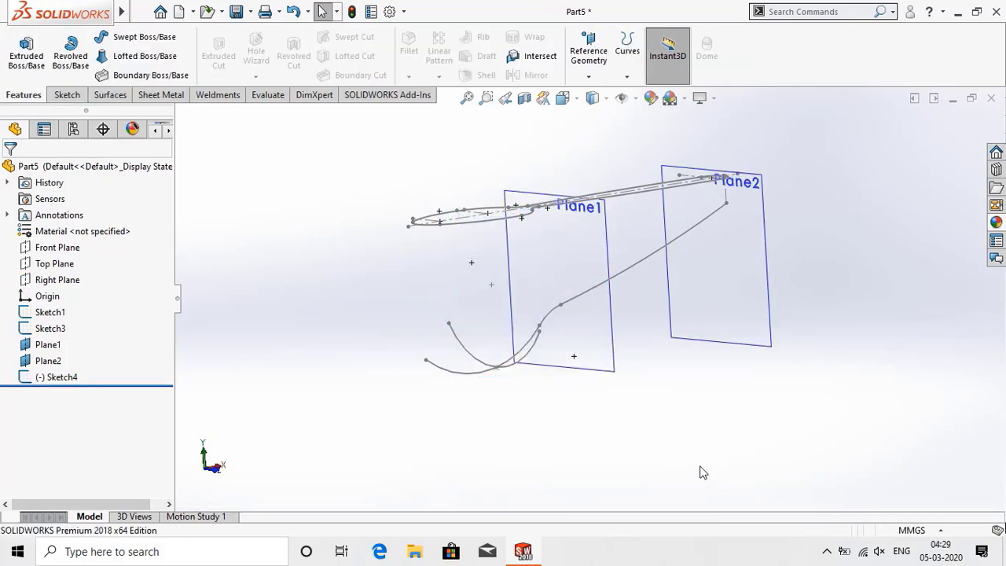
mouse_move(692, 437)
middle_down()
mouse_move(721, 433)
mouse_move(716, 458)
mouse_move(697, 458)
middle_up()
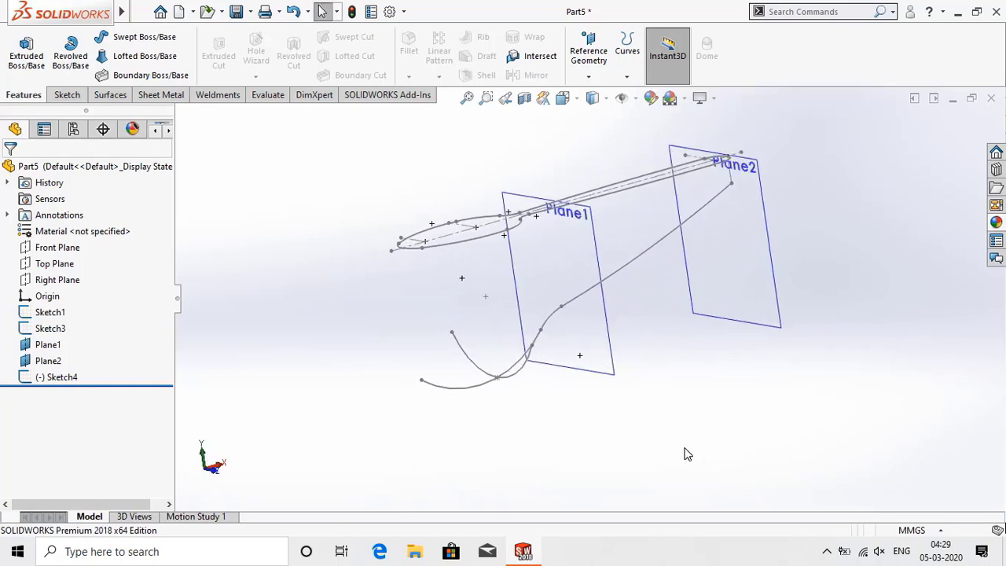
- Start a new sketch on Plane1 and turn the view normal to it
right_click(572, 270)
click(597, 239)
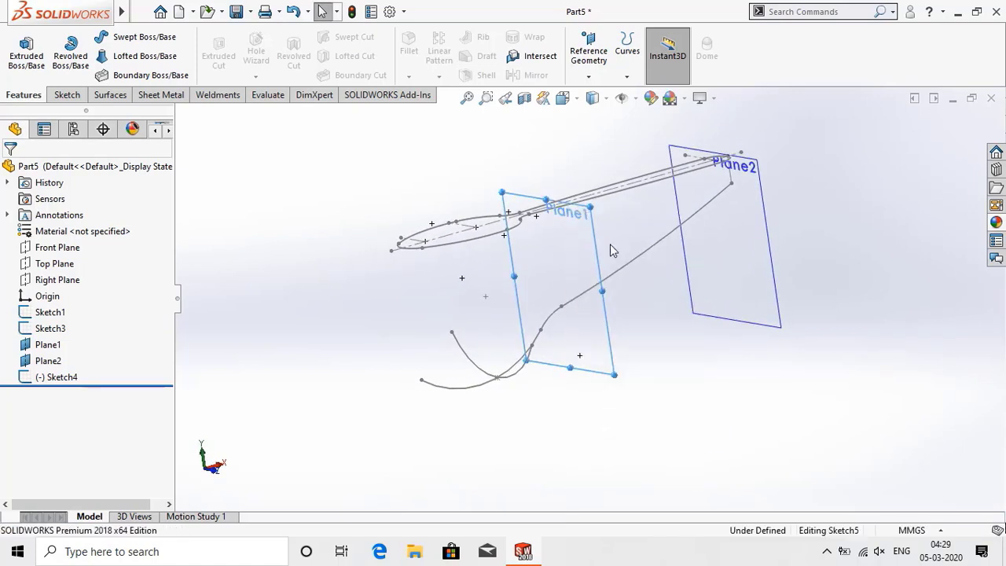
click(732, 69)
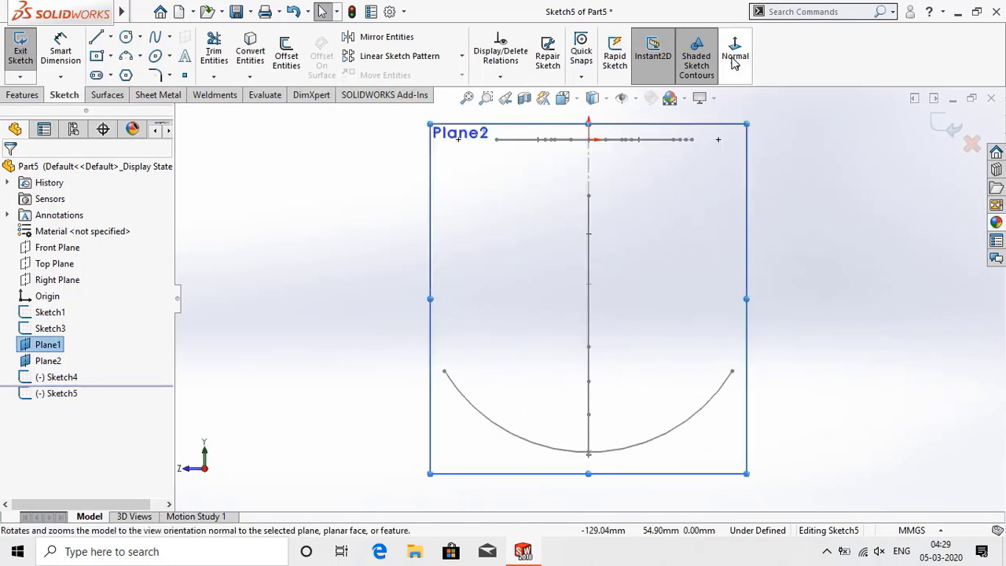
click(735, 63)
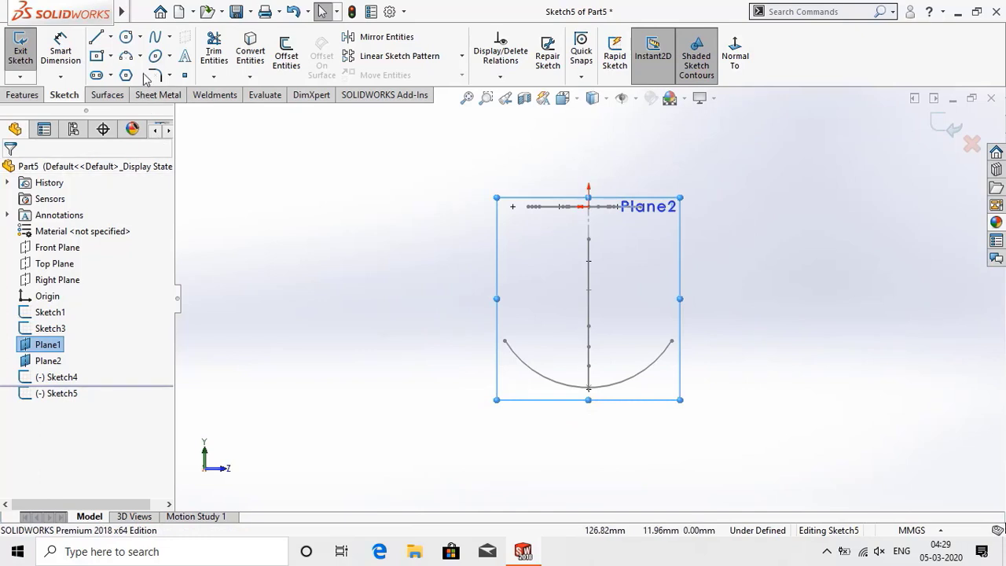
- Draw a three-point arc below the curves and make its endpoints Horizontal
click(126, 56)
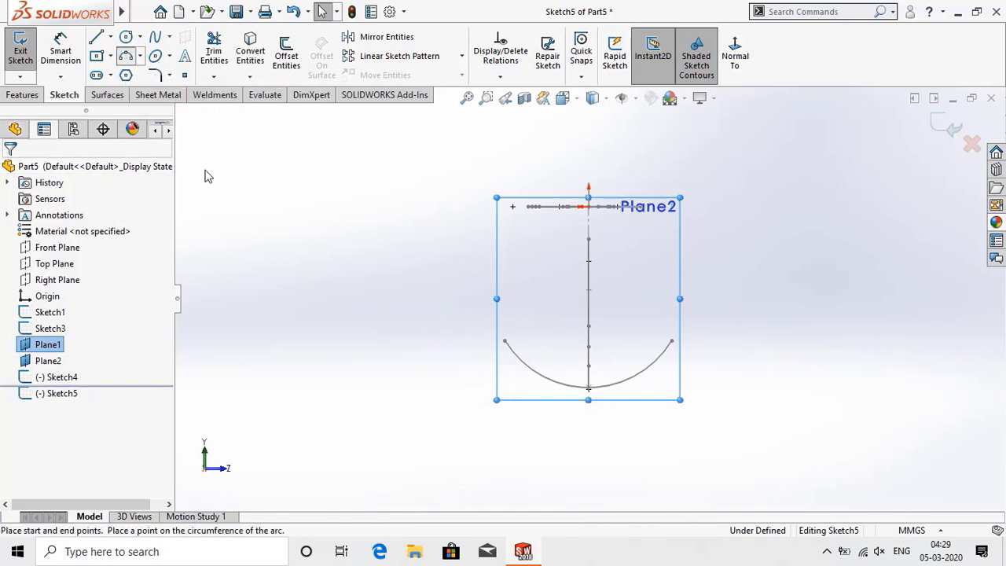
click(515, 433)
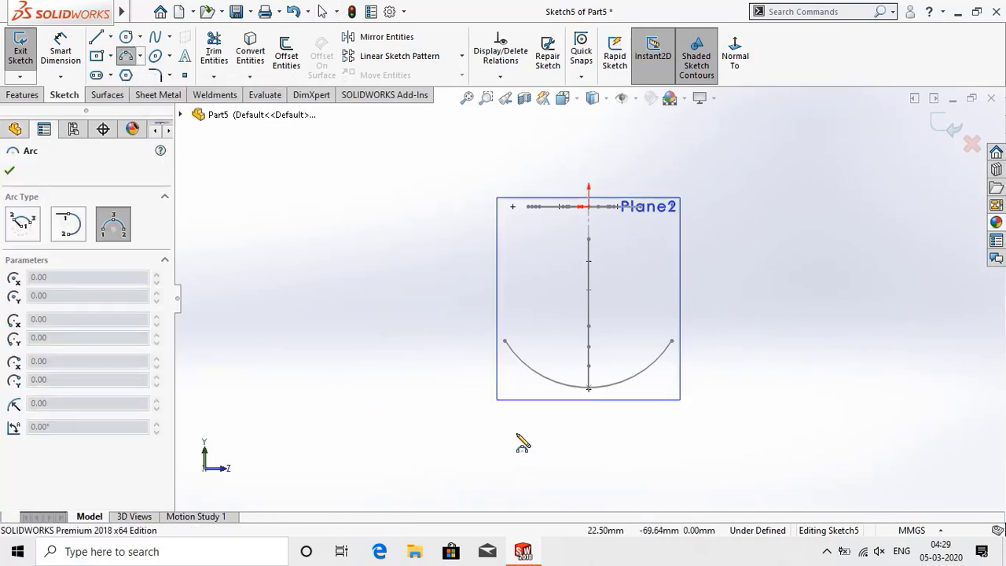
click(614, 433)
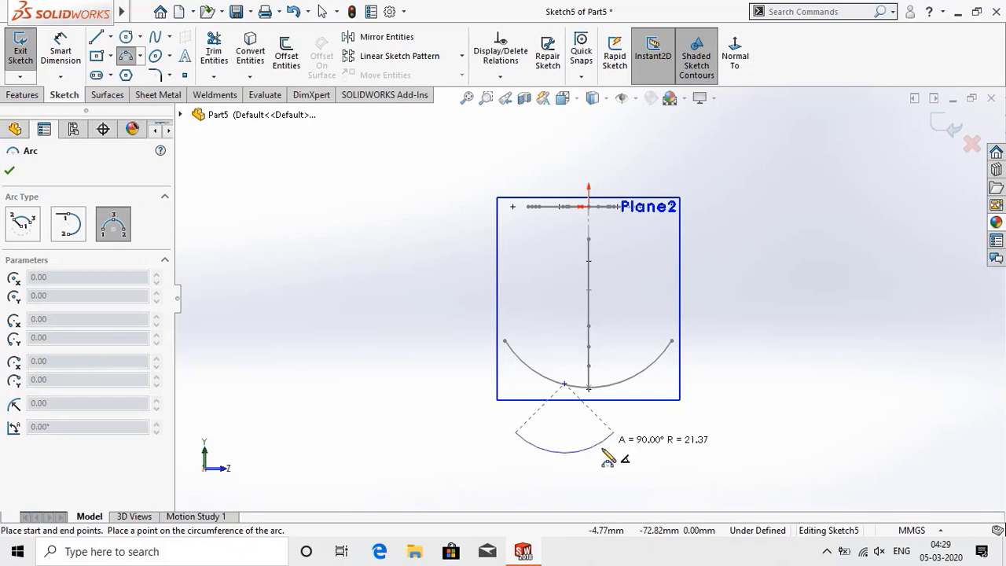
click(597, 455)
right_click(585, 461)
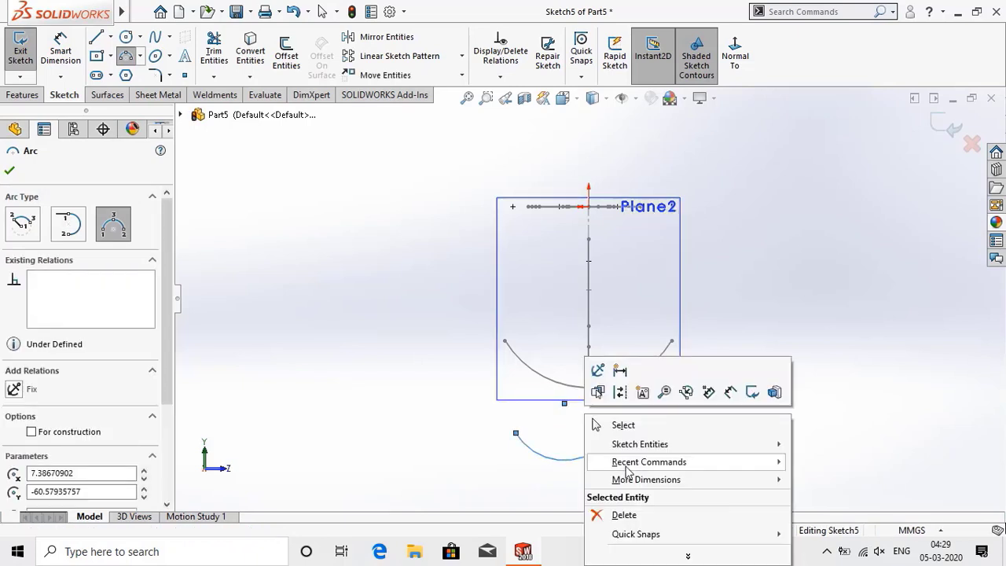
click(619, 425)
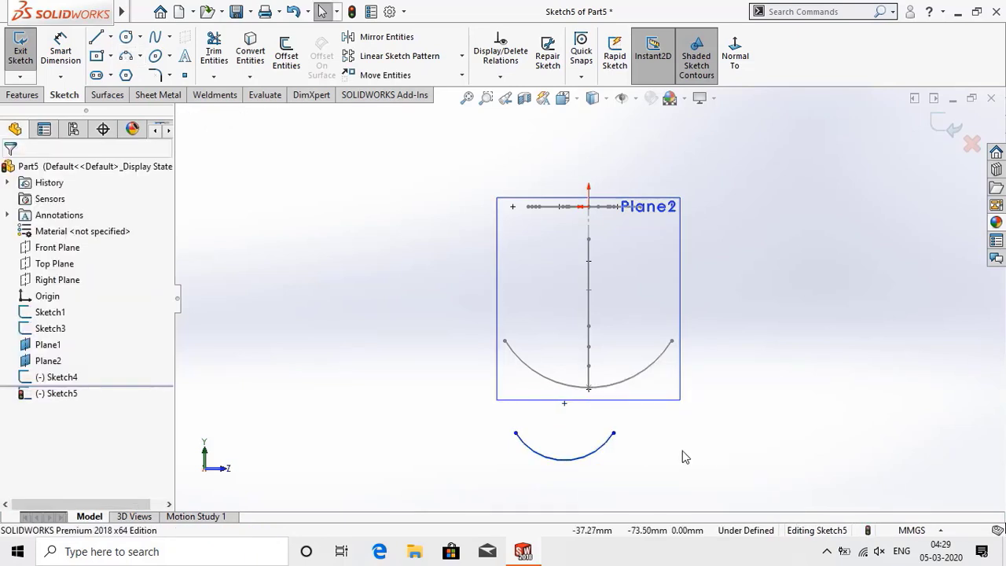
ctrl+click(614, 433)
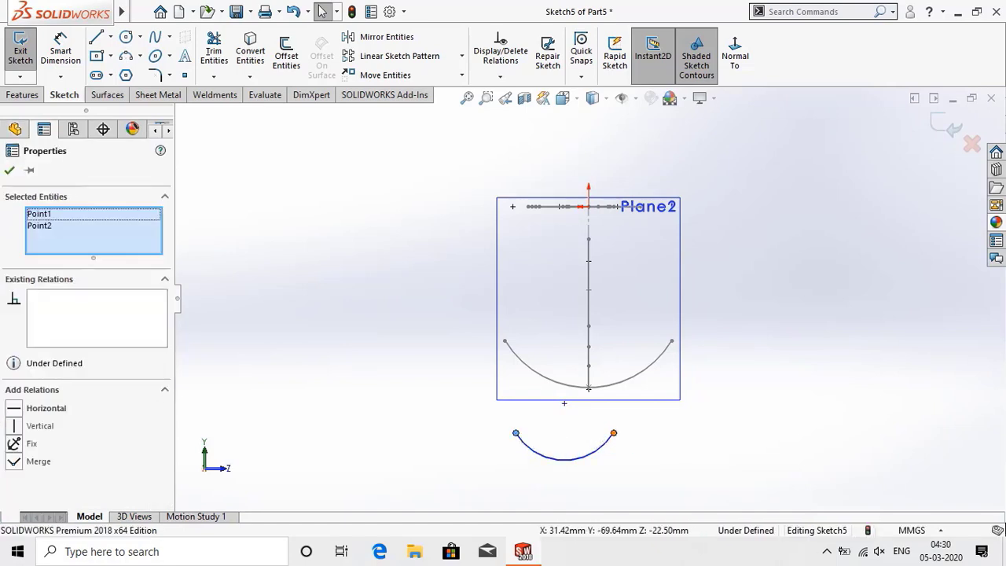
click(37, 411)
click(10, 172)
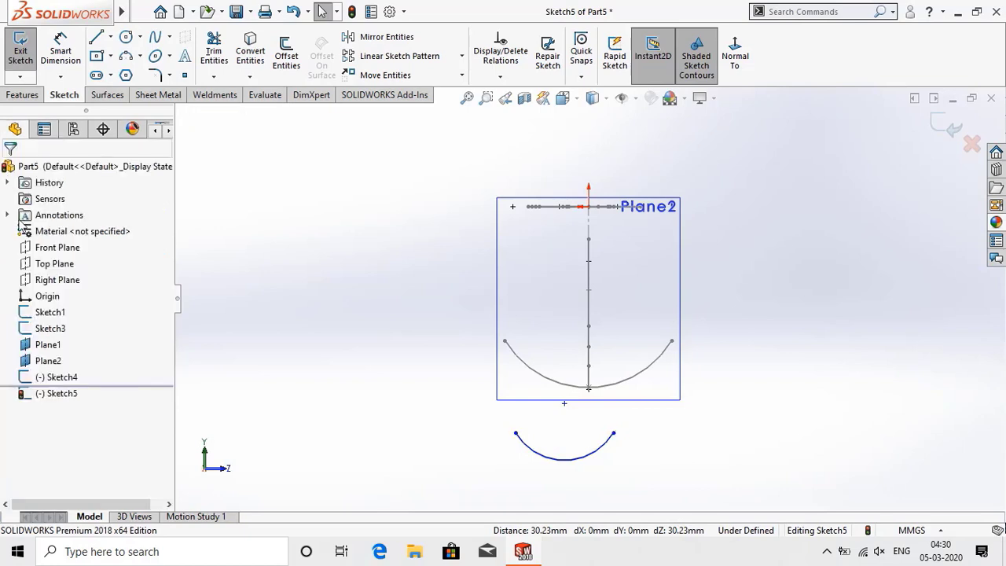
- Dimension the small arc's radius to 10 mm
click(60, 51)
click(619, 472)
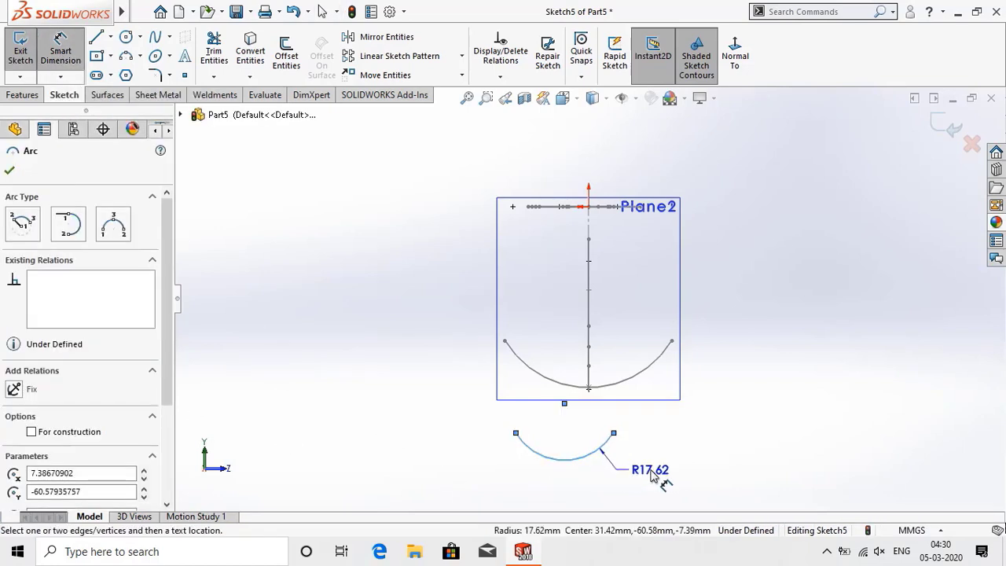
click(650, 473)
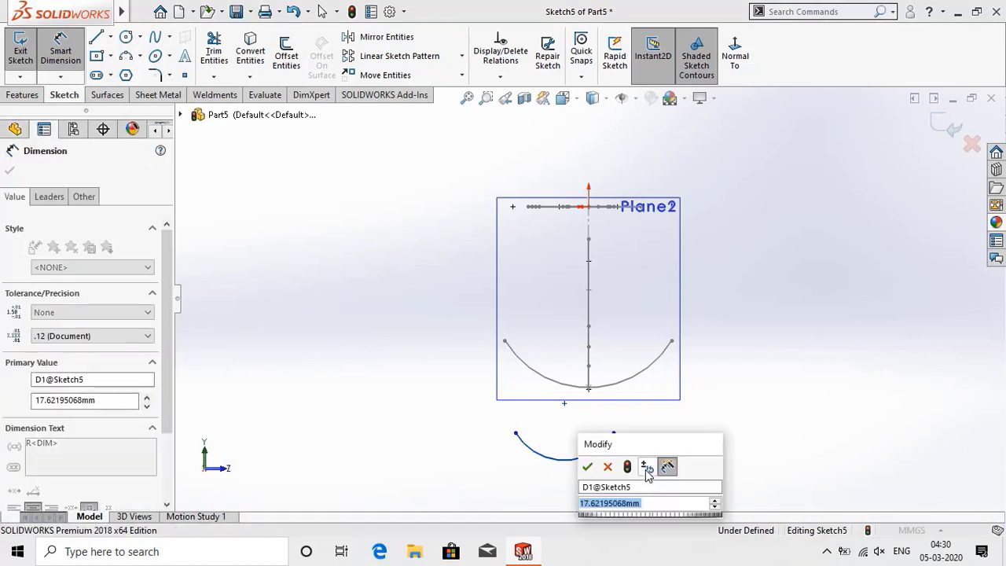
text(10)
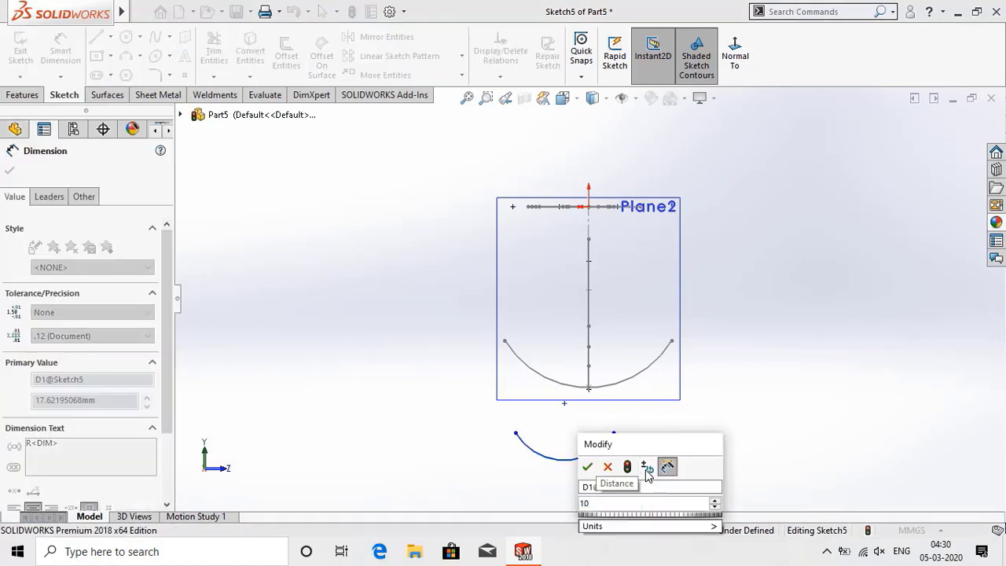
key(Return)
scroll(643, 476, up, 3)
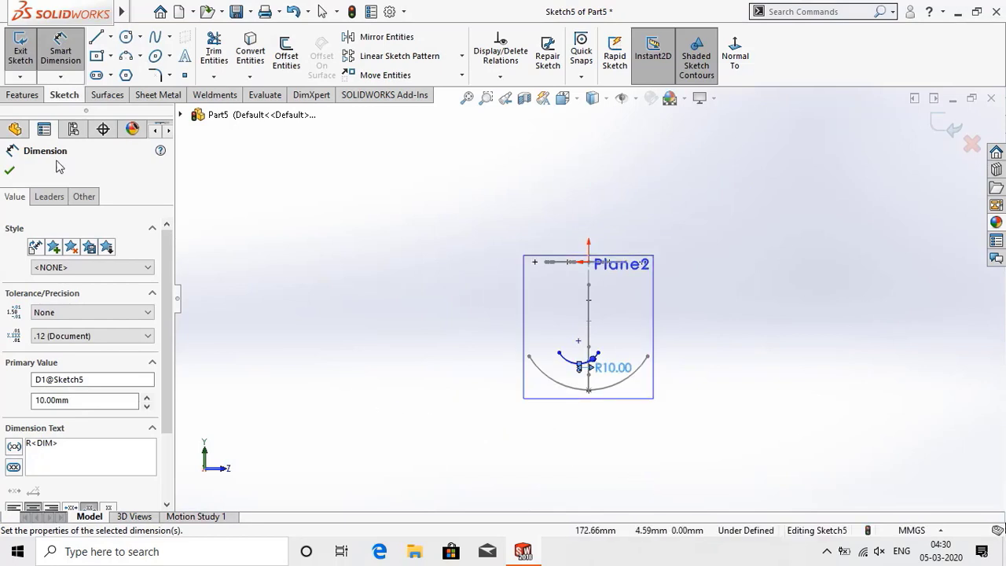
click(10, 169)
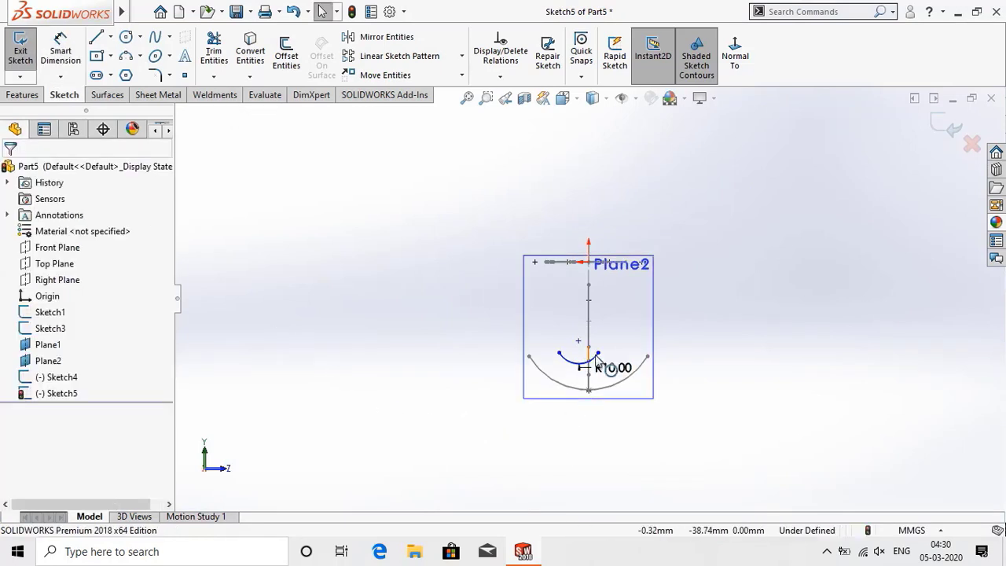
- Move the arc below the sketch and place the R10.00 label beside it
mouse_move(579, 346)
mouse_down()
mouse_move(595, 442)
mouse_move(593, 427)
mouse_move(633, 442)
mouse_up()
click(759, 444)
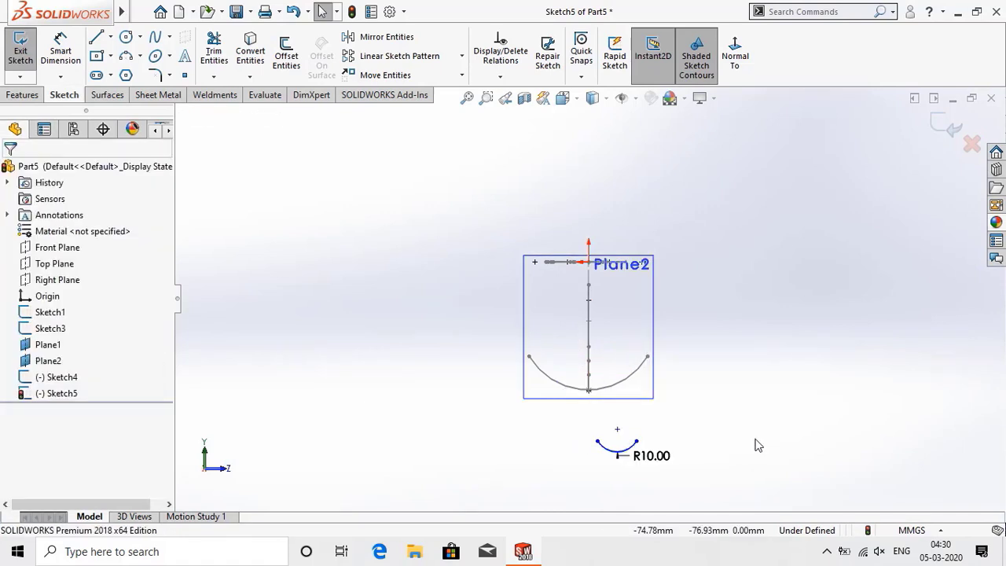
click(651, 456)
scroll(633, 493, down, 2)
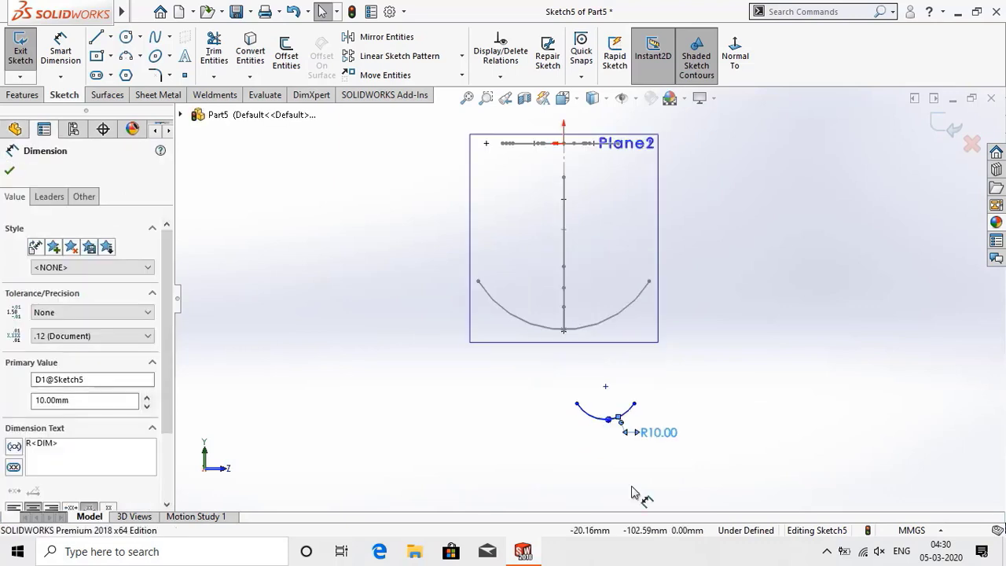
drag(652, 437, 668, 429)
click(648, 472)
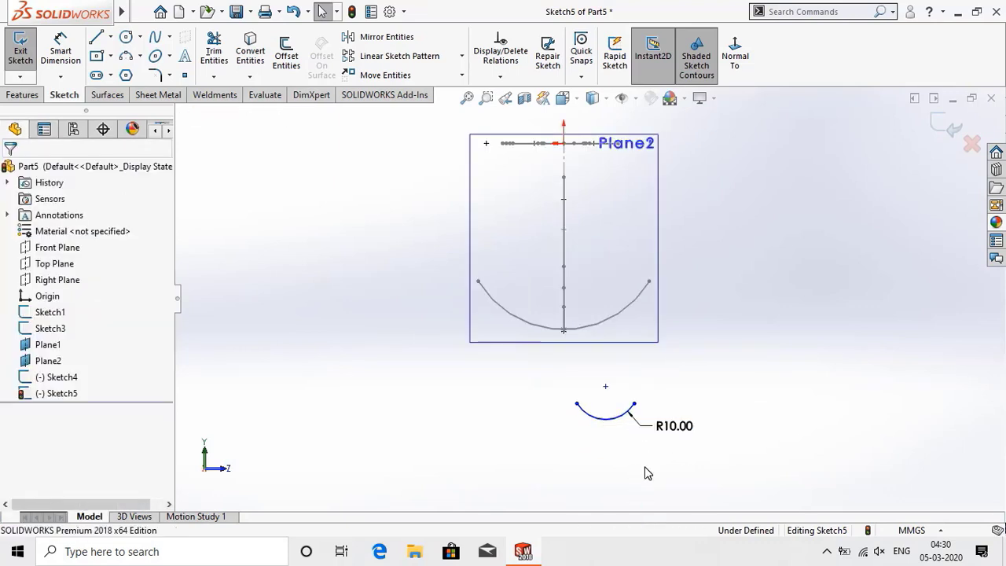
- Add a sketch point at the arc's midpoint
click(184, 75)
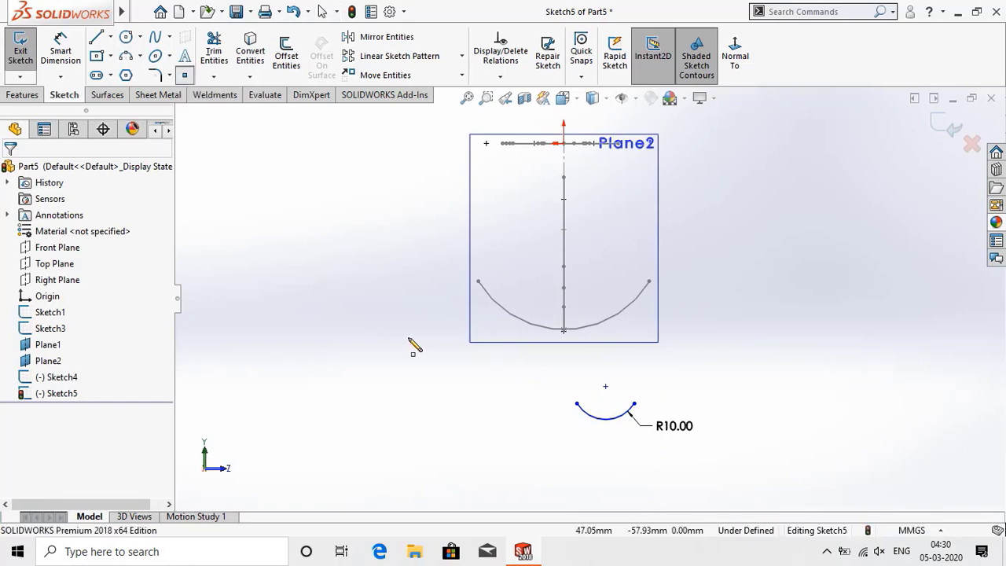
click(605, 419)
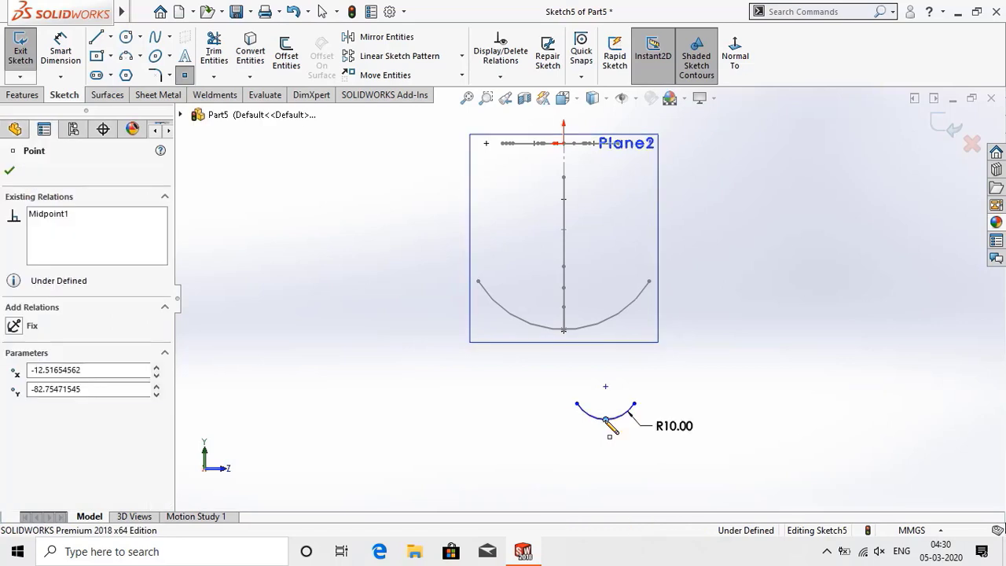
right_click(609, 414)
click(629, 425)
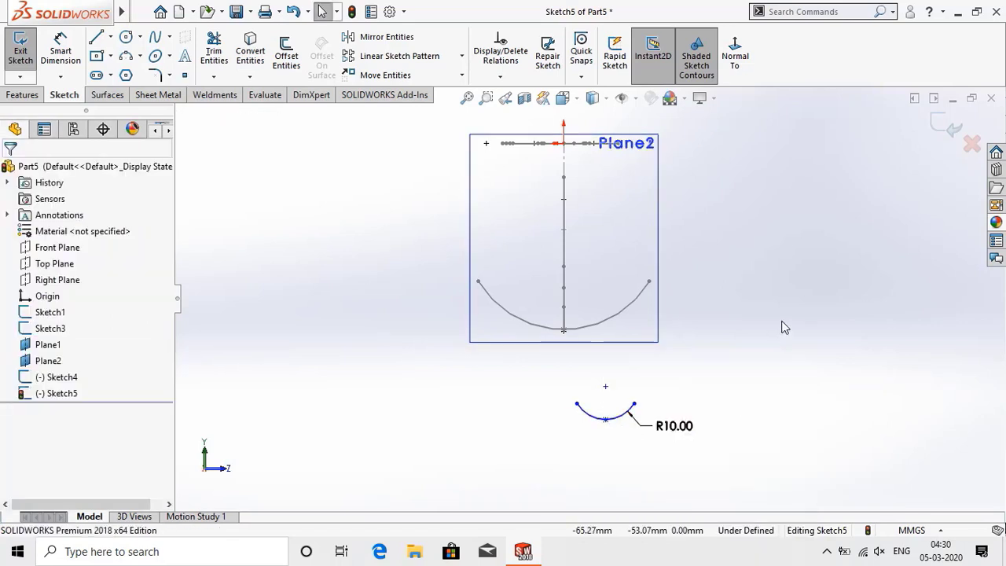
- Make the R10 arc's midpoint Coincident with the point on Sketch3's guide curve
middle_drag(784, 326, 737, 343)
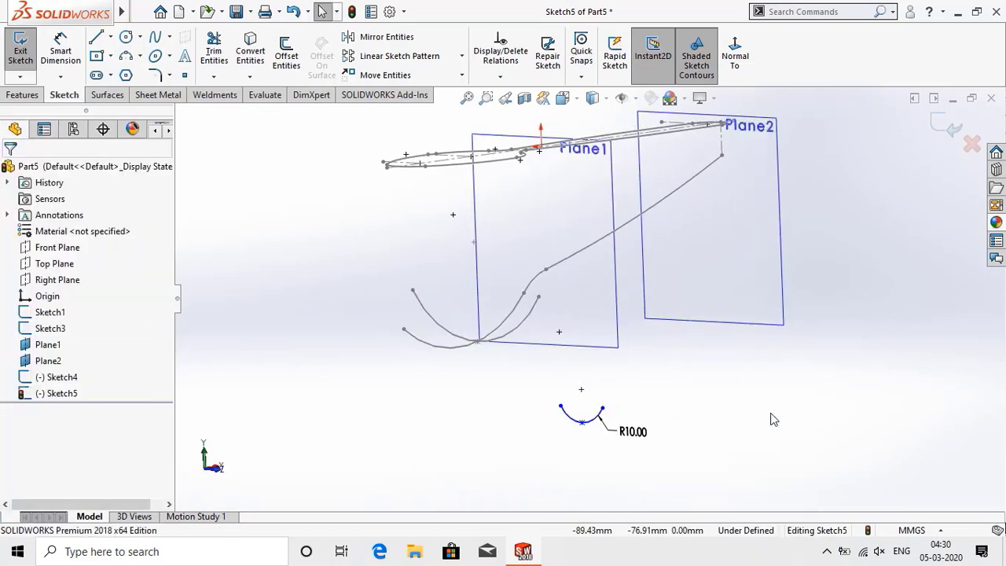
click(582, 424)
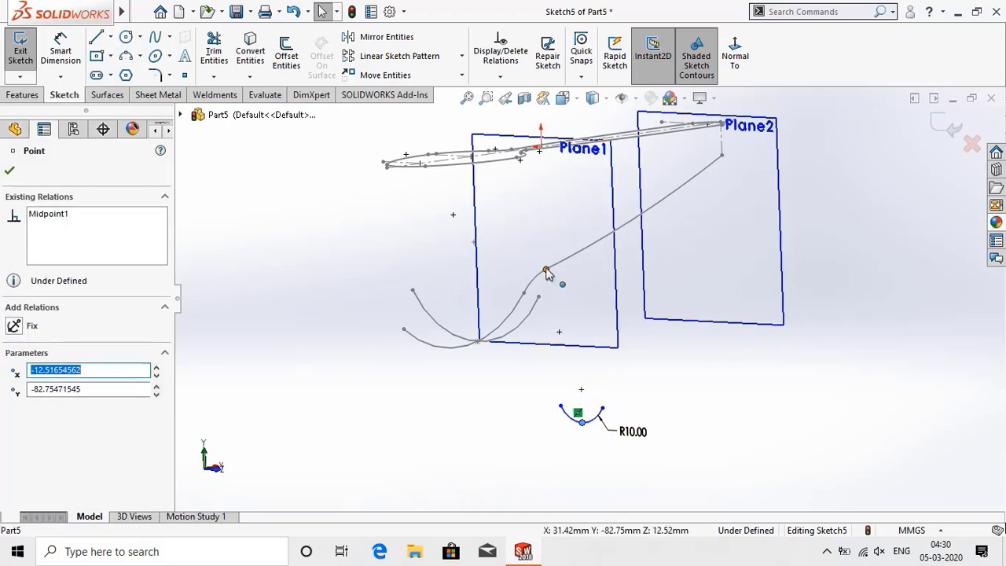
ctrl+click(546, 271)
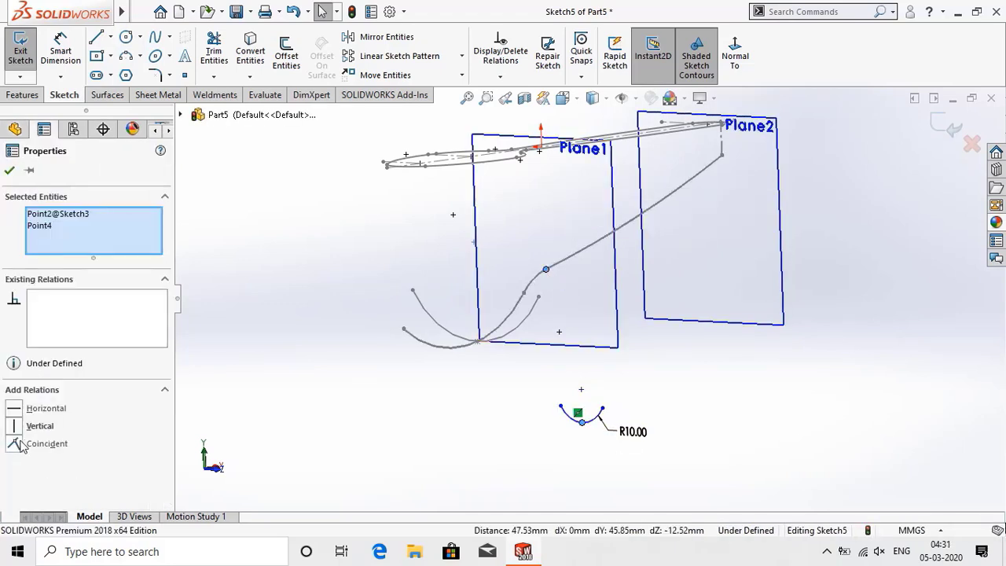
click(14, 445)
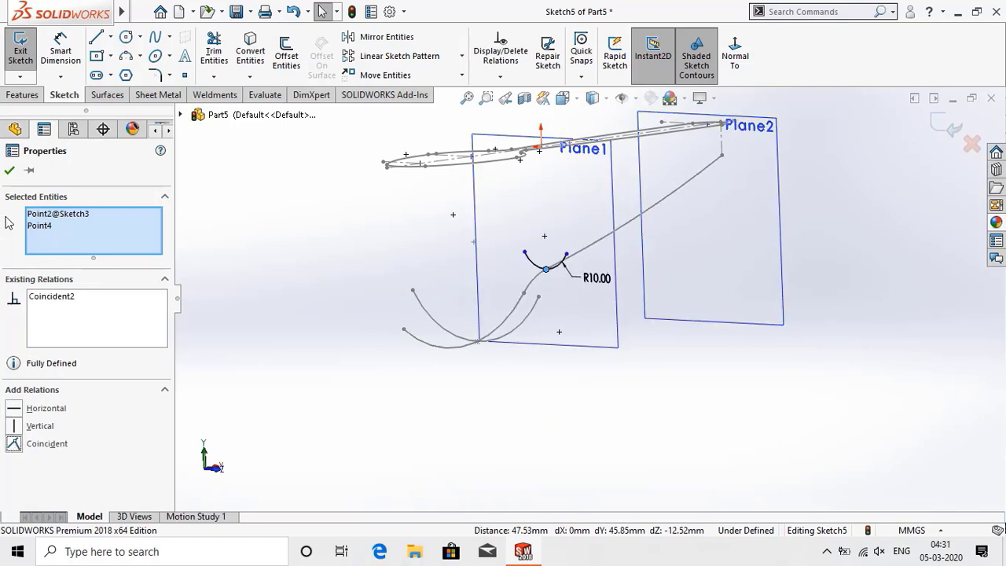
click(10, 172)
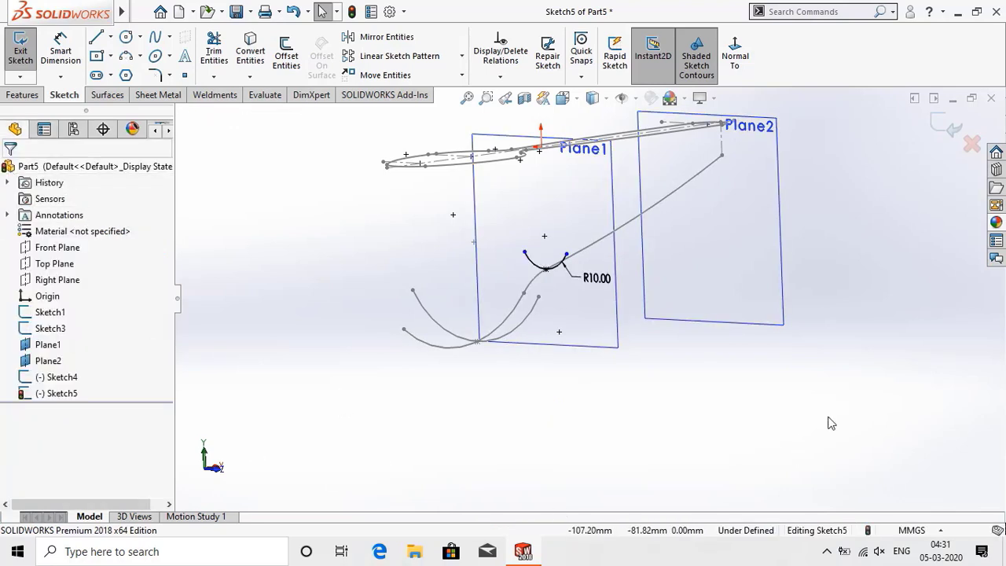
- Exit Sketch5, hide Plane1, and start a sketch on Plane2 viewed normal to it
click(947, 130)
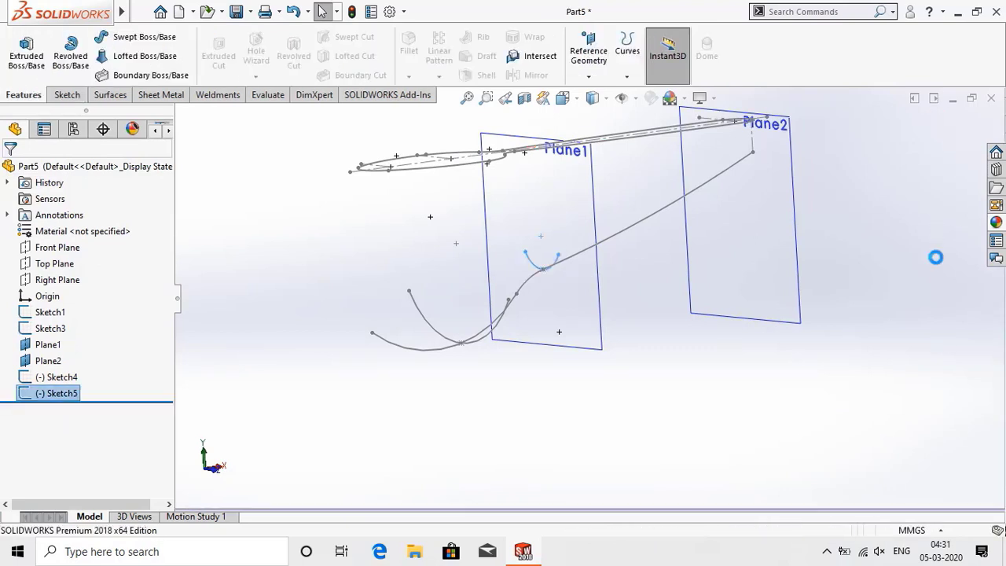
right_click(524, 206)
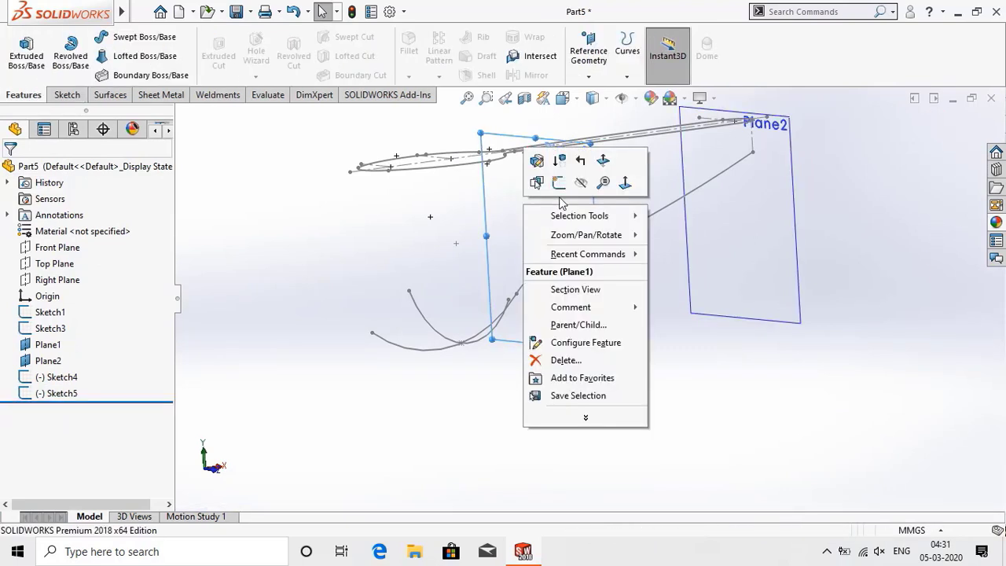
click(580, 182)
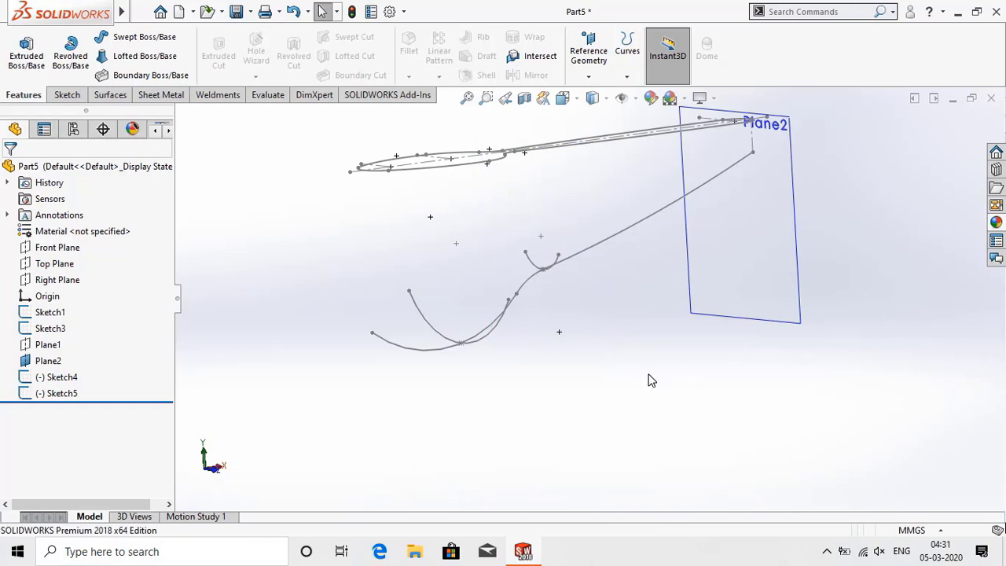
mouse_move(652, 378)
middle_down()
mouse_move(678, 386)
mouse_move(710, 346)
middle_up()
right_click(747, 267)
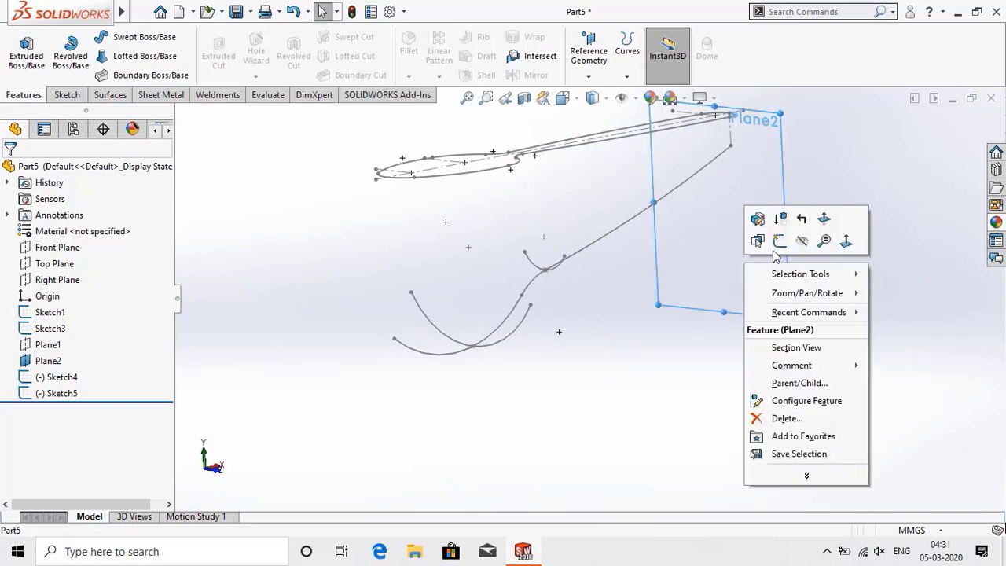
click(773, 249)
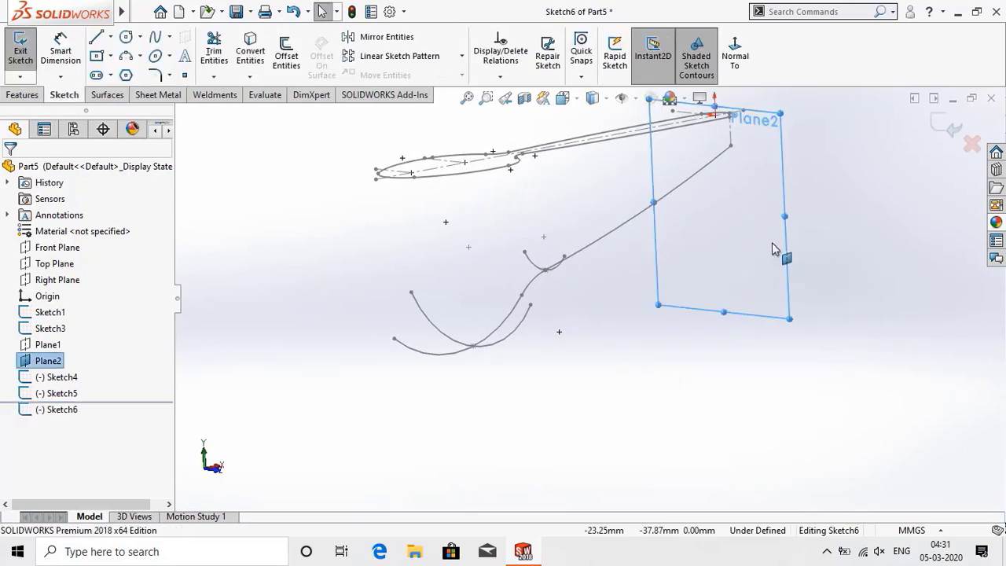
click(735, 56)
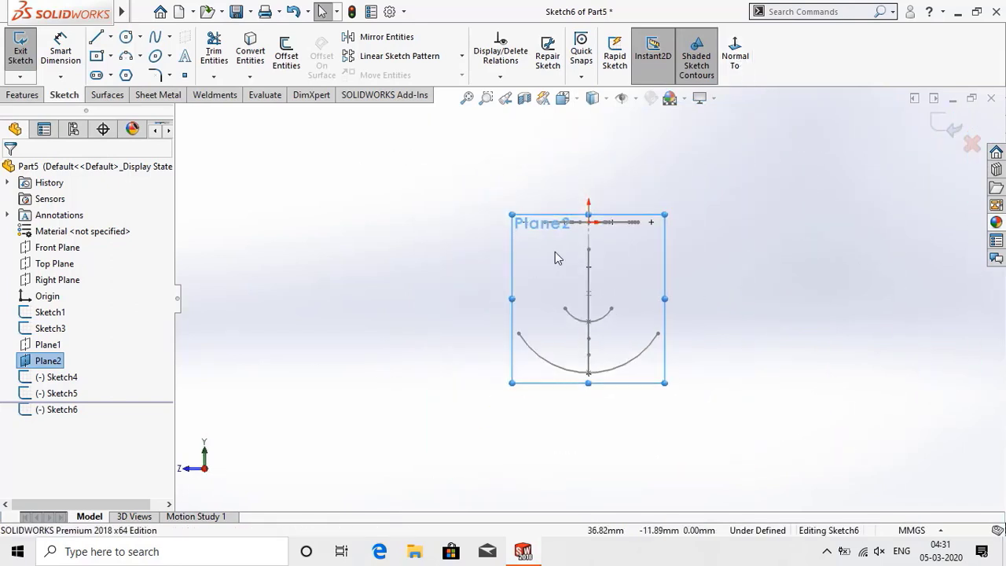
- Draw a three-point arc below the plane with its endpoints made Horizontal
click(125, 56)
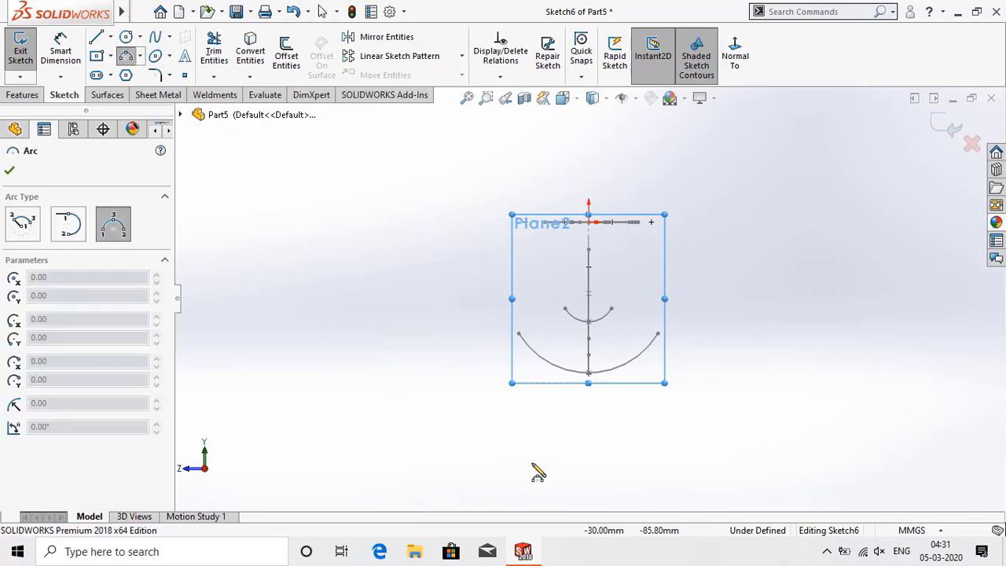
click(544, 422)
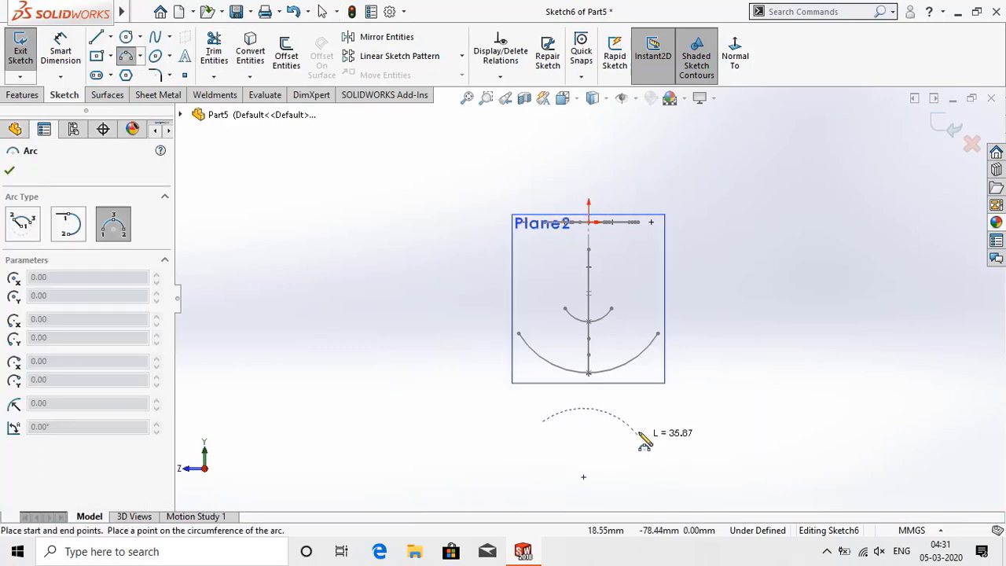
click(627, 422)
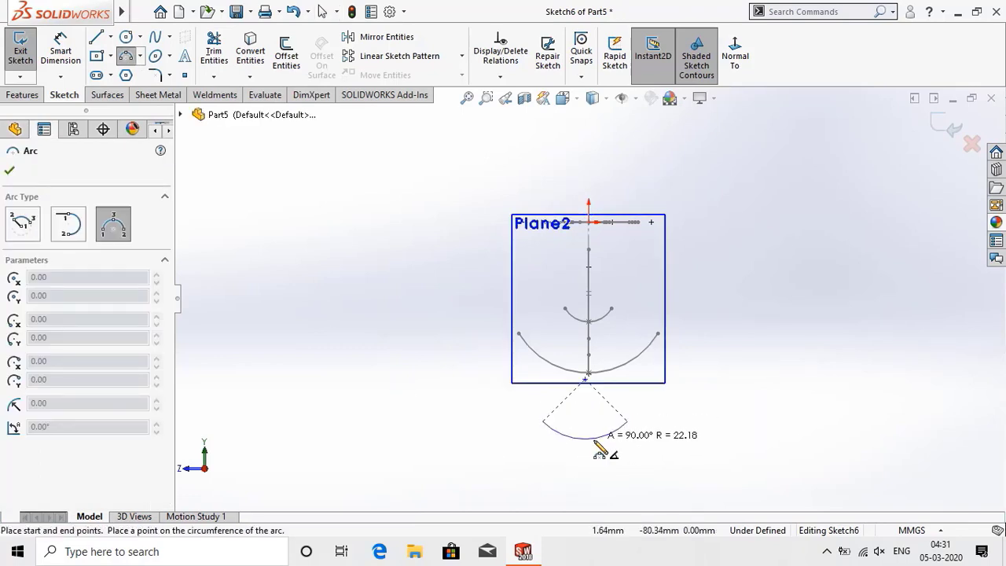
click(598, 449)
right_click(598, 449)
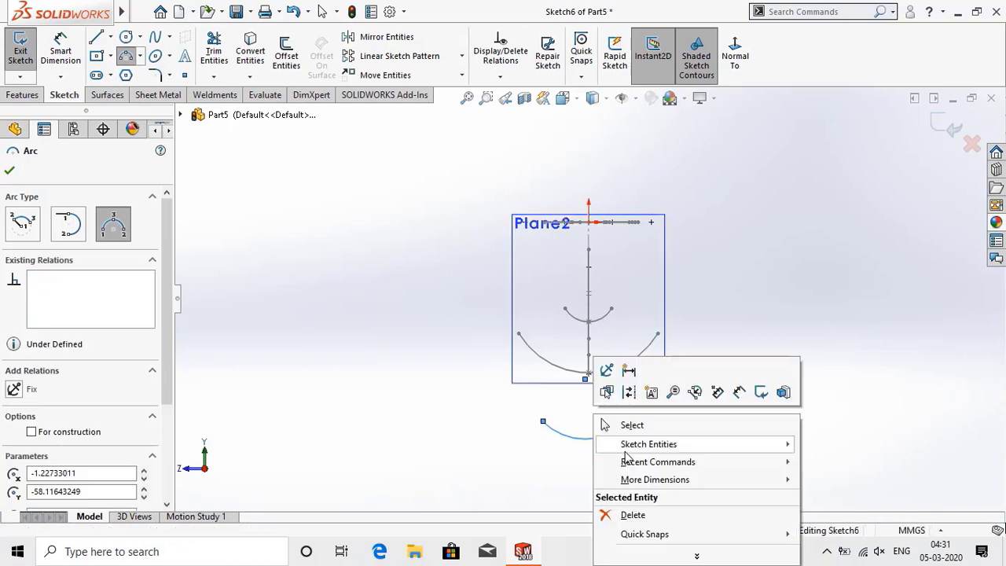
click(633, 428)
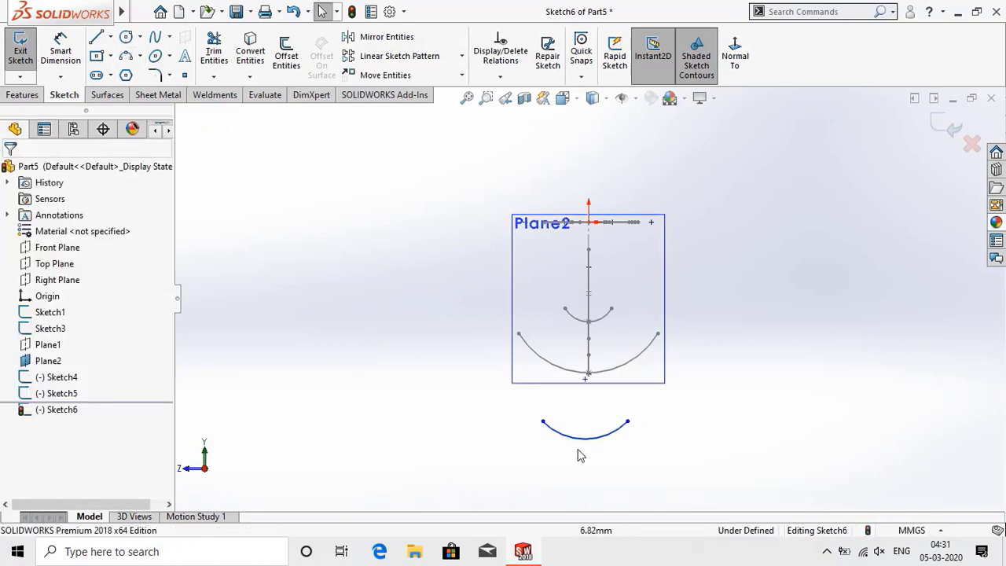
click(542, 421)
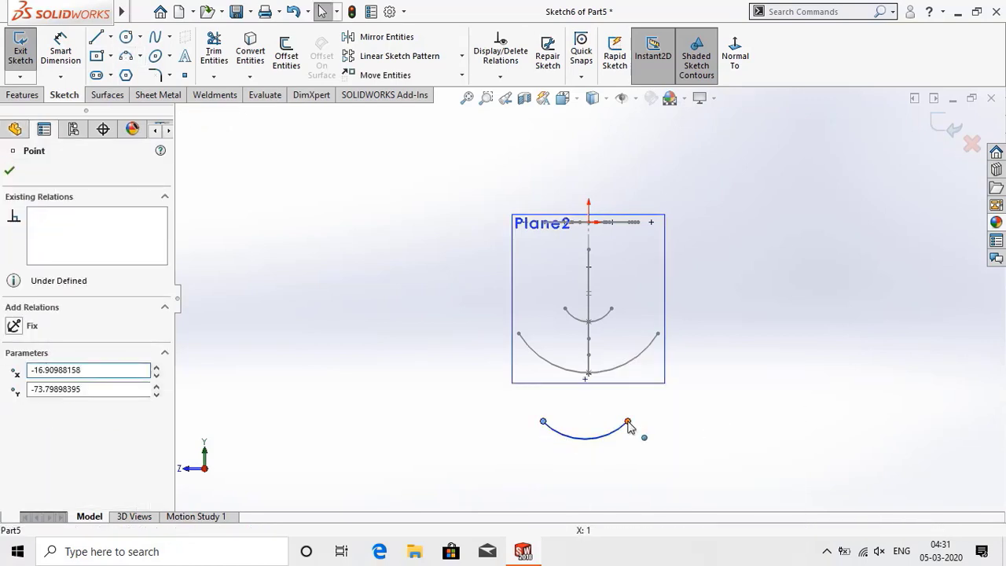
ctrl+click(627, 421)
click(46, 409)
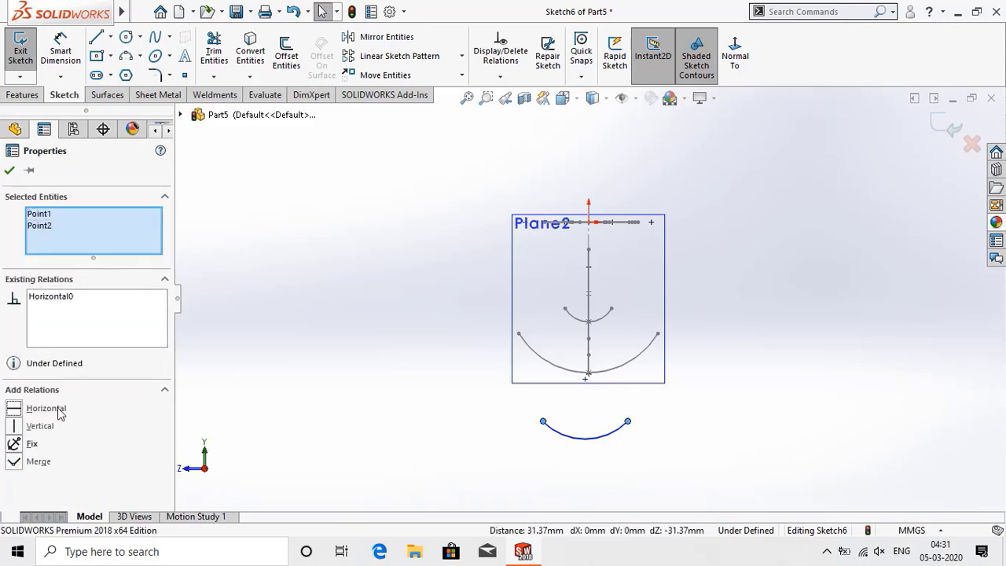
click(10, 171)
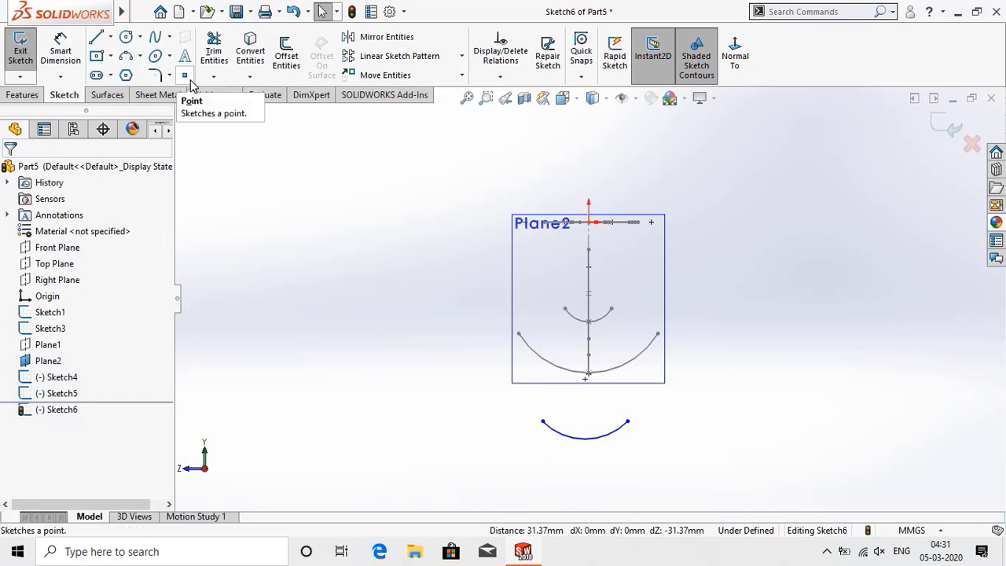
- Add a sketch point at the new arc's midpoint
click(184, 74)
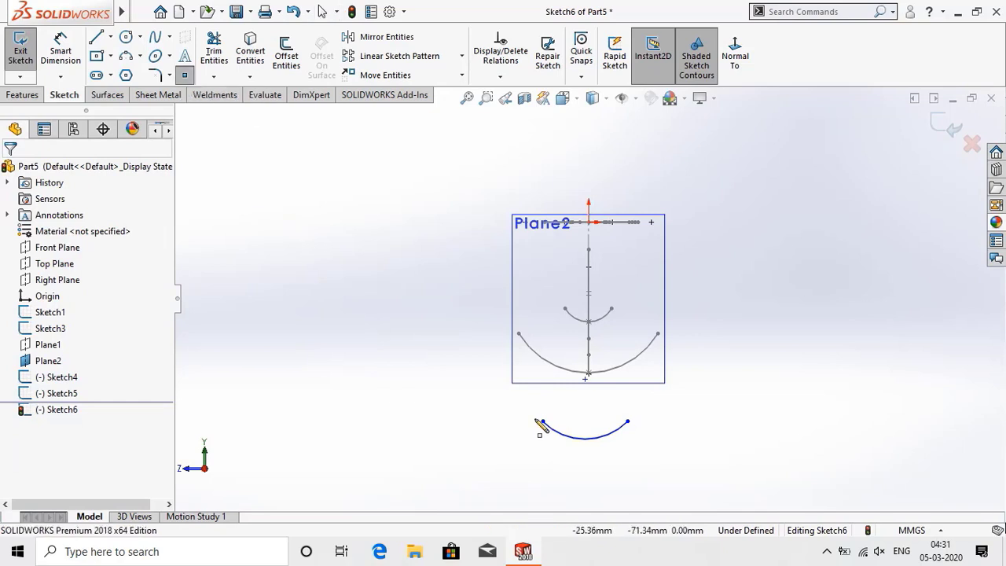
click(584, 437)
right_click(589, 415)
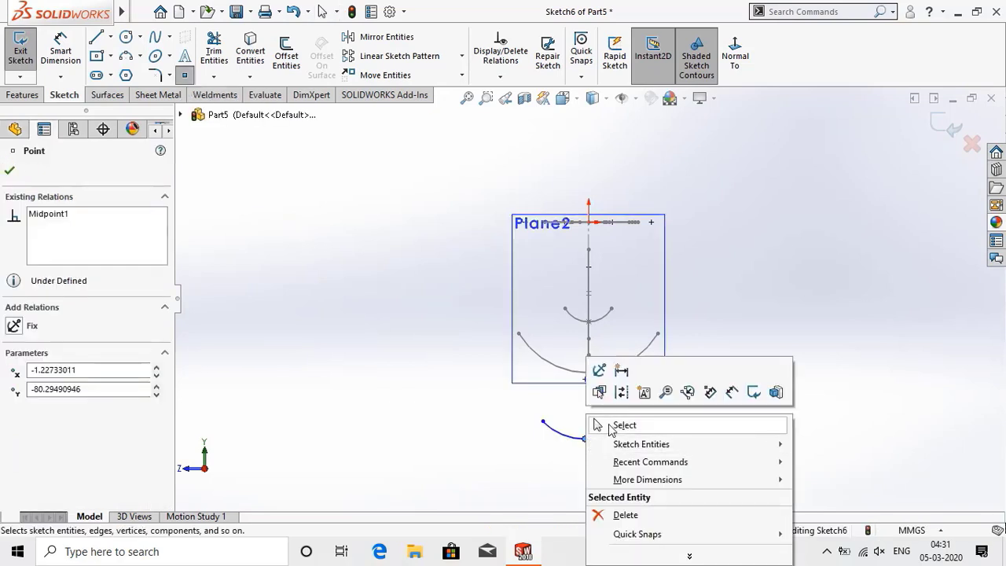
click(598, 422)
- Dimension the arc's radius to 40
click(61, 49)
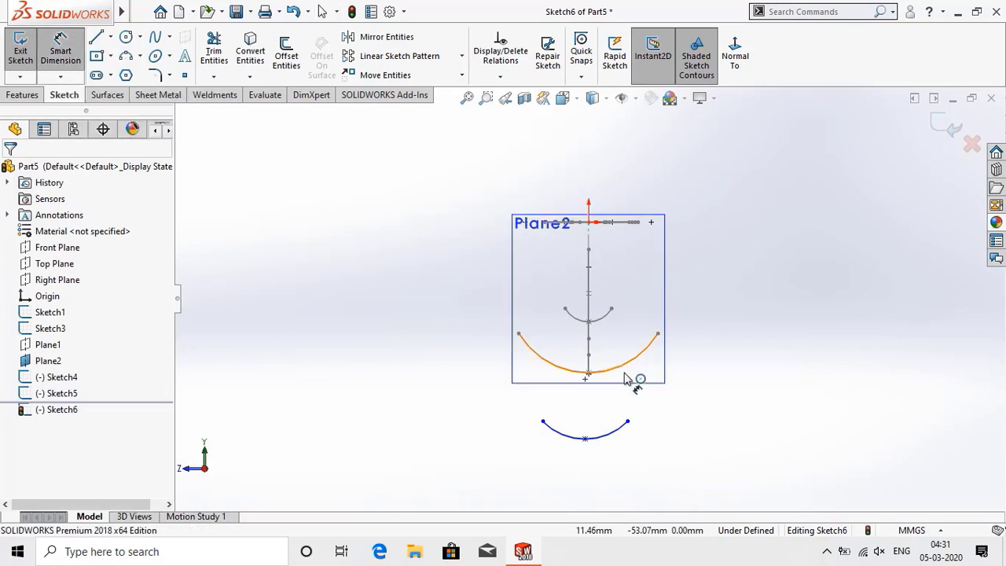
click(628, 442)
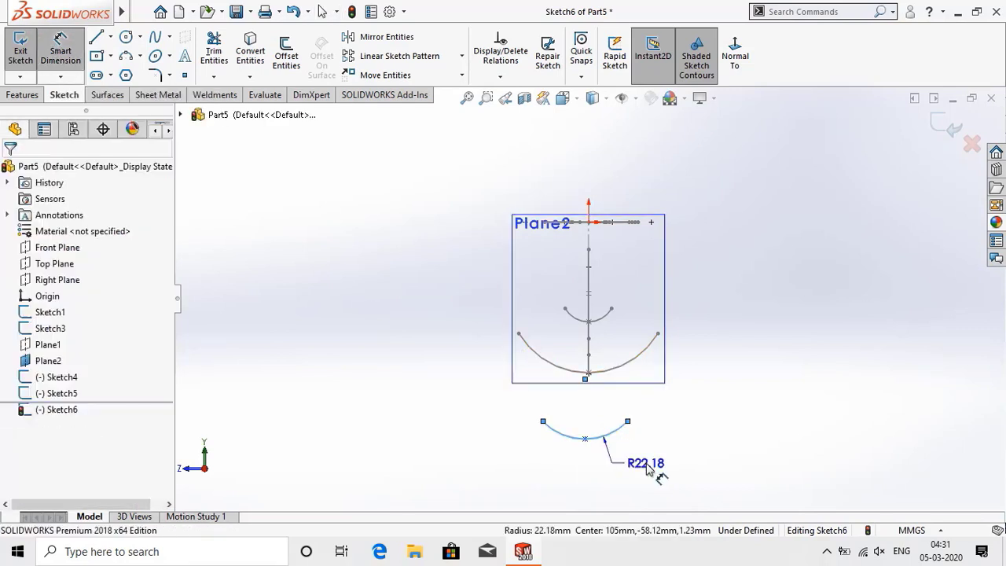
click(646, 469)
text(40)
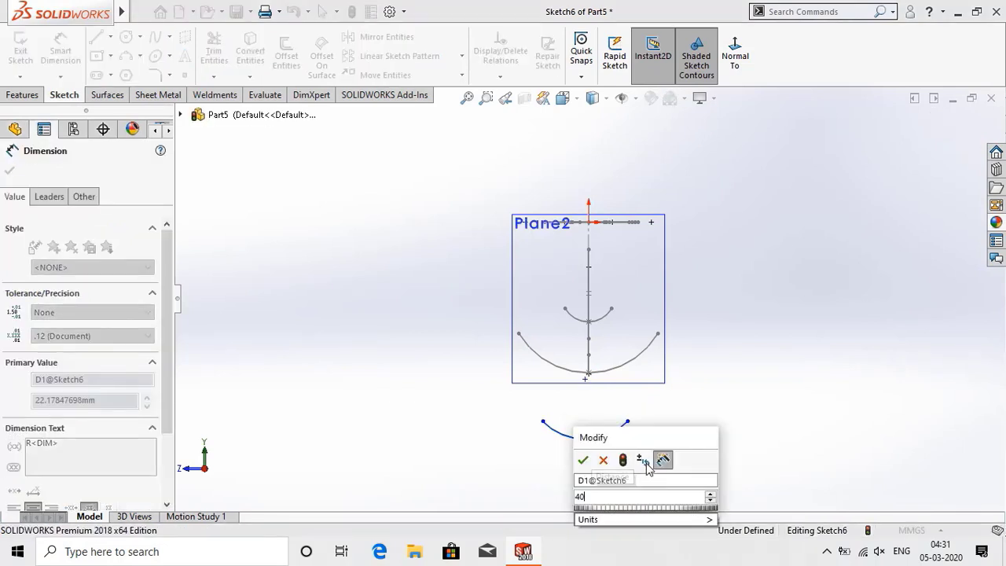
key(Return)
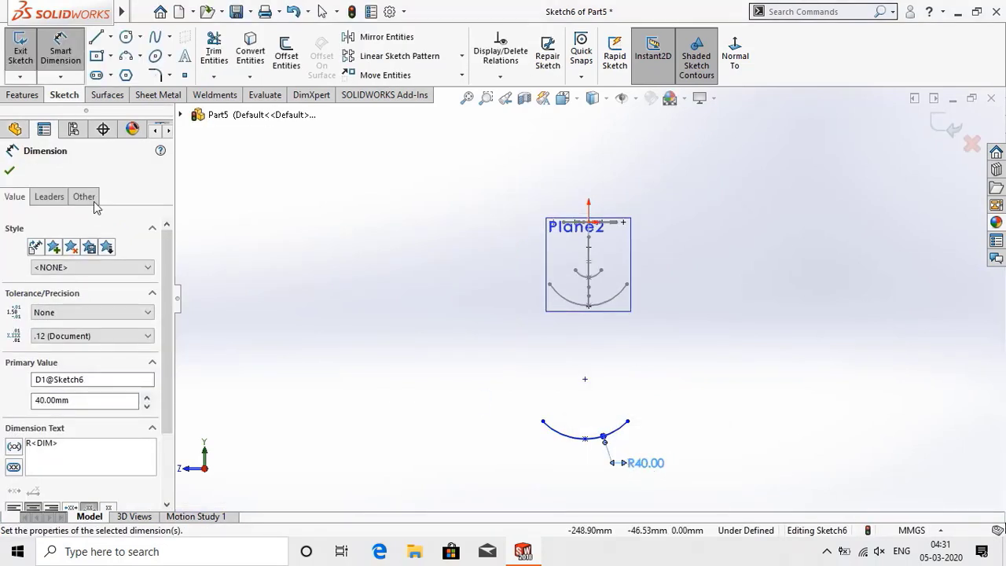
click(10, 174)
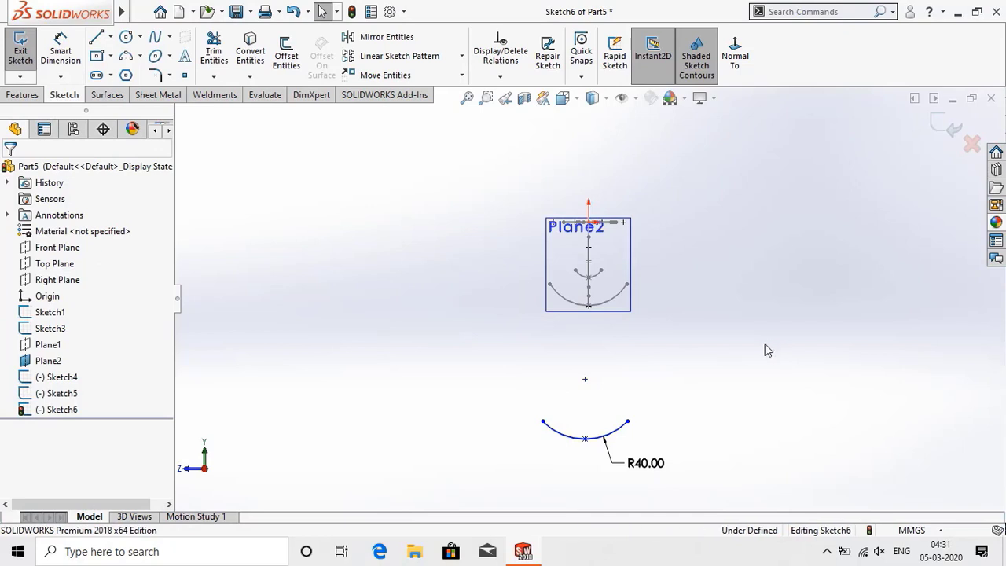
middle_drag(763, 348, 709, 382)
scroll(548, 342, down, 1)
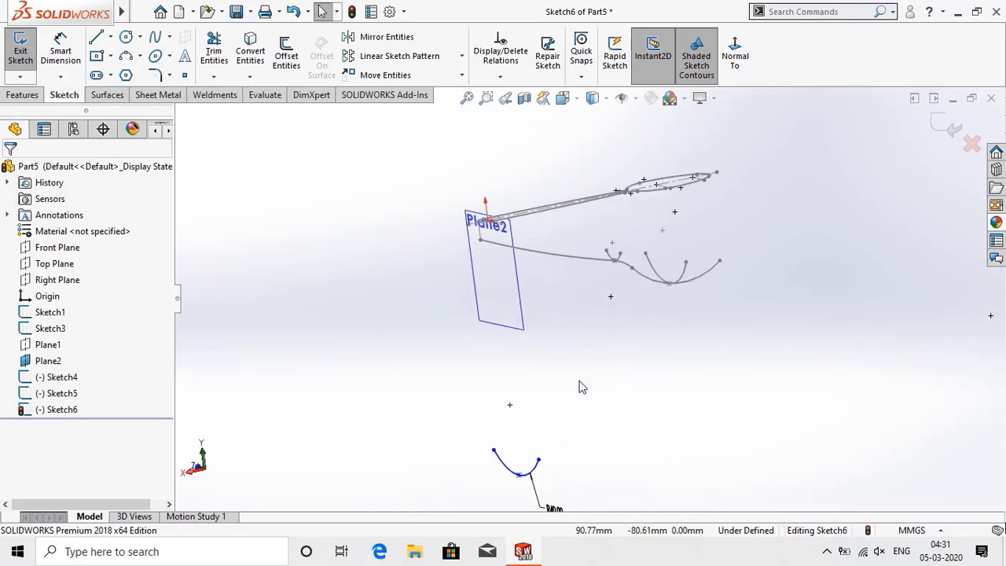
- Pierce the R40 arc's midpoint onto Sketch3's side curve and exit Sketch6
click(518, 478)
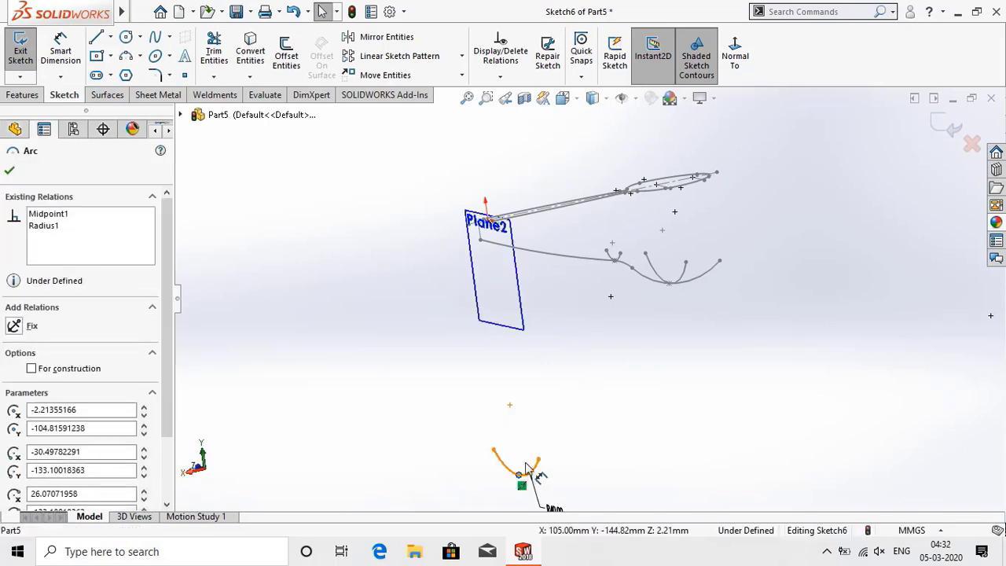
ctrl+click(529, 250)
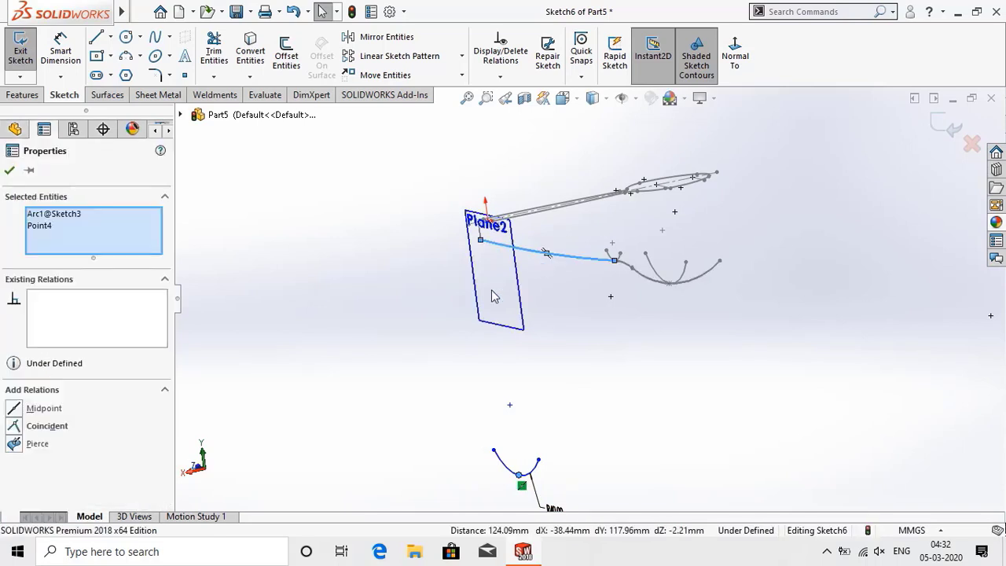
click(32, 445)
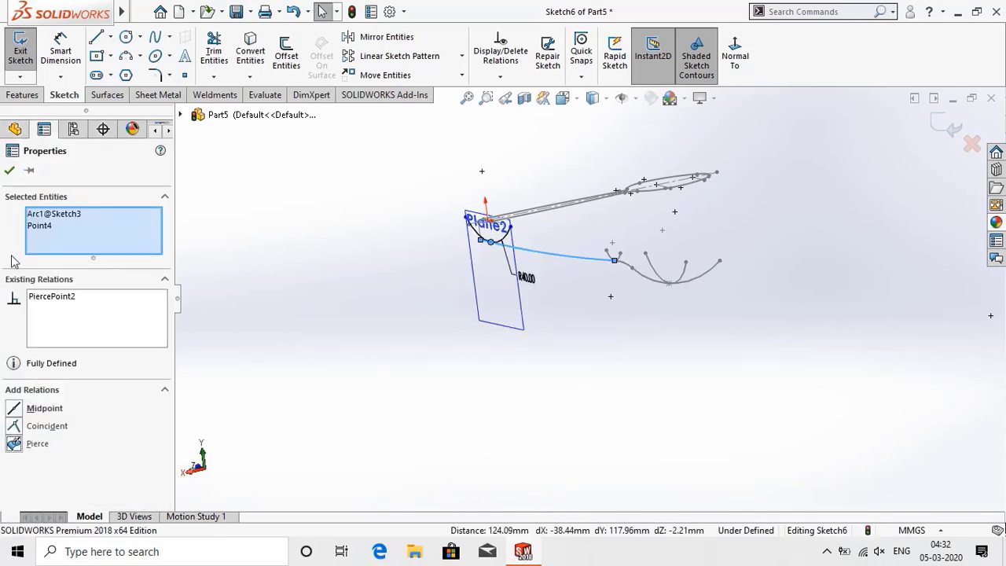
click(10, 171)
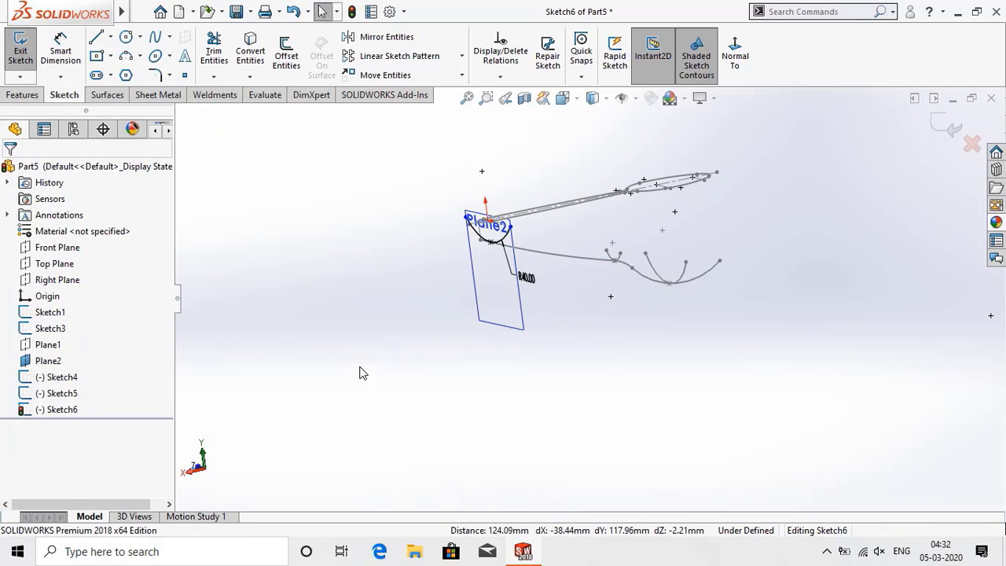
click(939, 135)
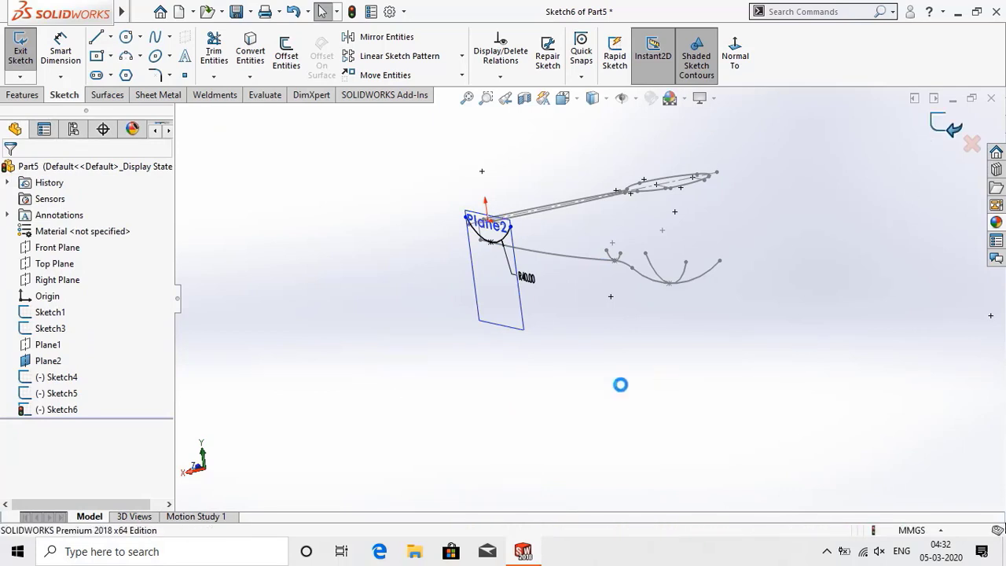
- Hide Plane2 and orbit the spoon sketches into a 3D view
click(495, 312)
right_click(495, 313)
click(551, 287)
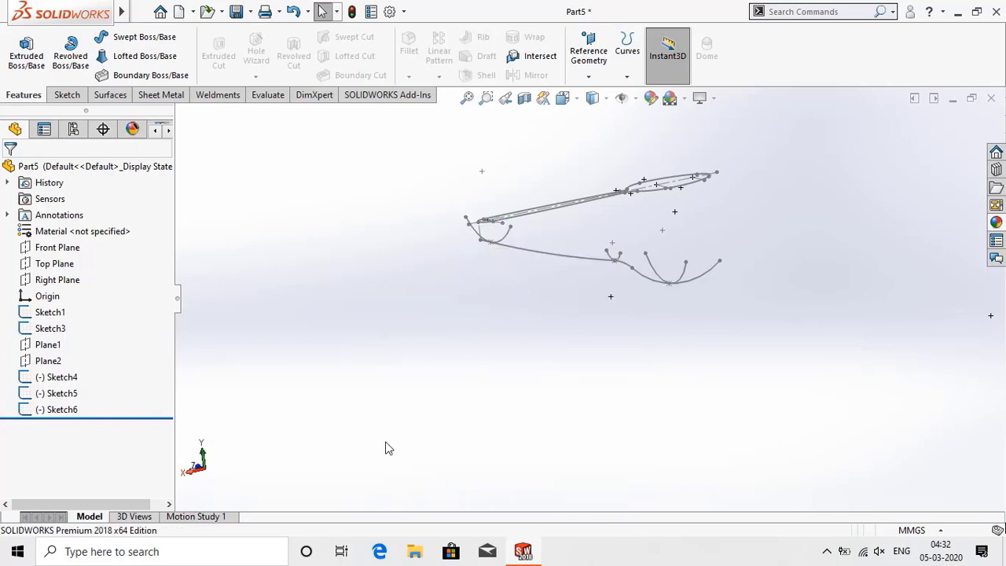
middle_drag(385, 448, 413, 443)
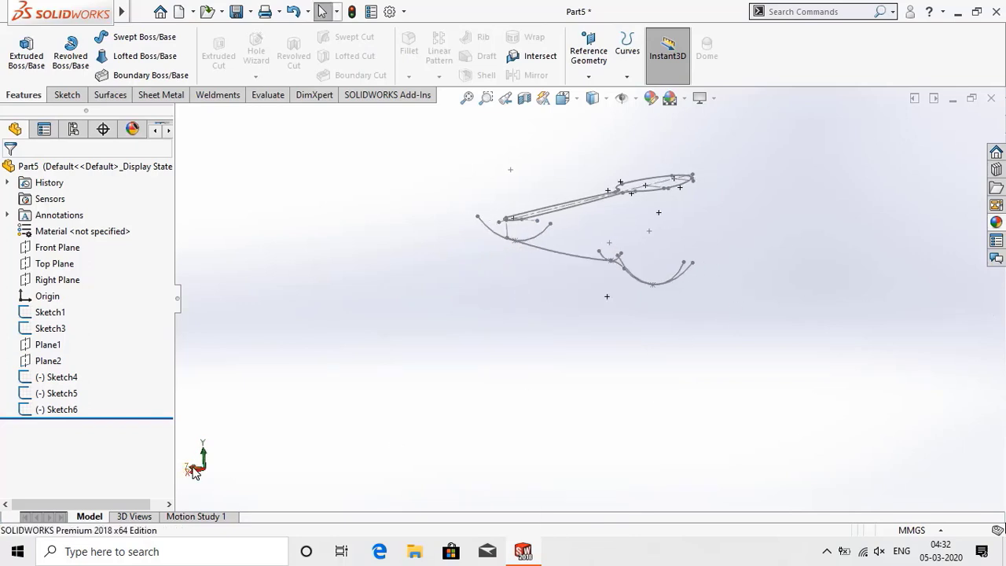
click(194, 471)
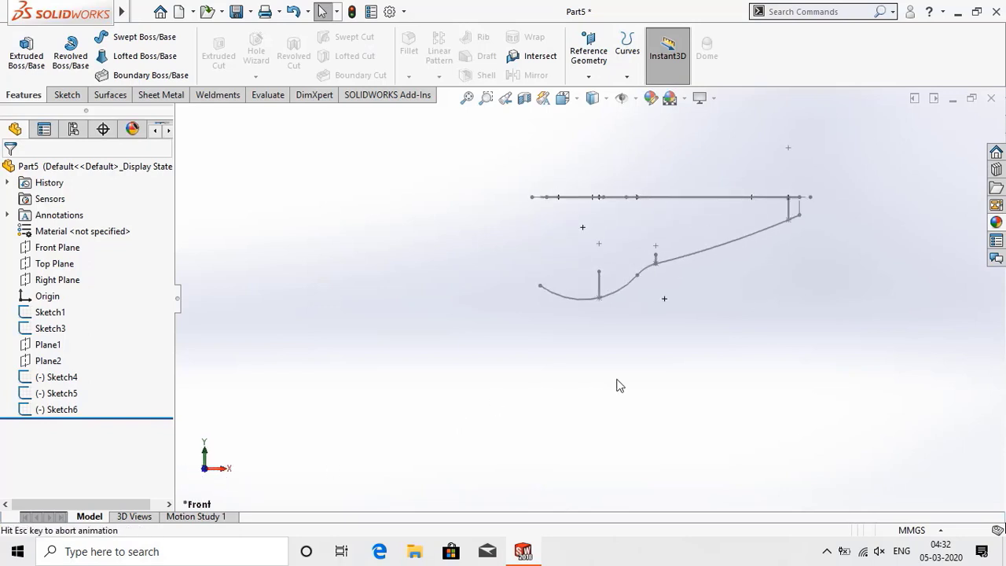
mouse_move(618, 384)
middle_down()
mouse_move(725, 343)
mouse_move(876, 236)
mouse_move(893, 455)
middle_up()
middle_drag(892, 478, 833, 449)
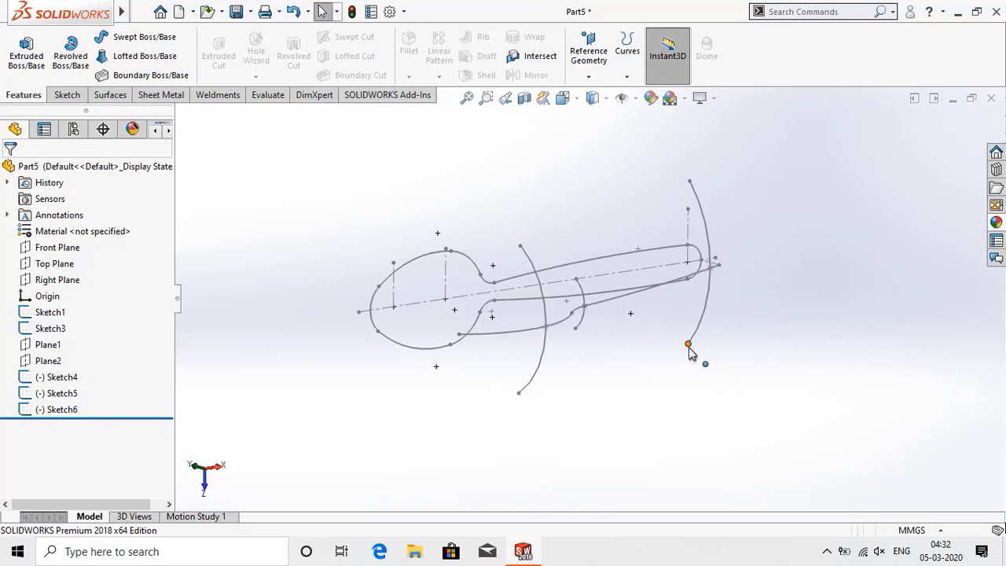
- Drag the handle tip's end curve endpoint to shorten it
drag(689, 353, 711, 322)
click(761, 350)
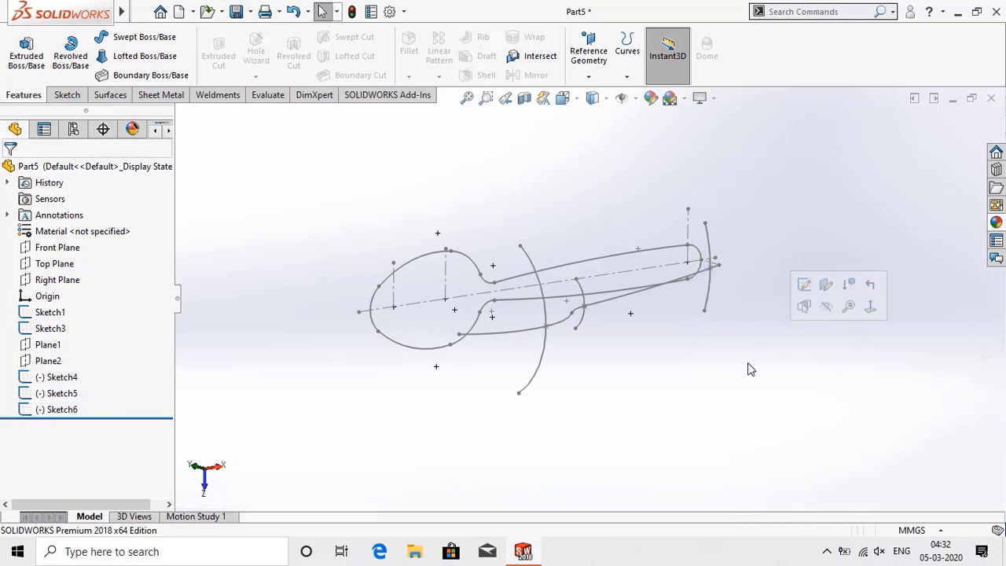
mouse_move(746, 369)
middle_down()
mouse_move(795, 370)
mouse_move(801, 389)
mouse_move(788, 348)
mouse_move(789, 275)
middle_up()
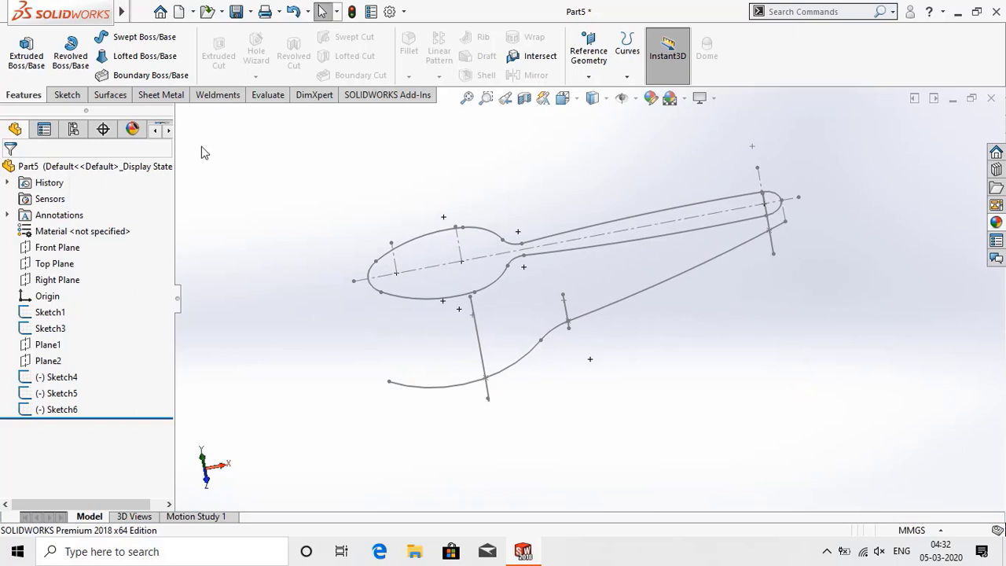
click(111, 96)
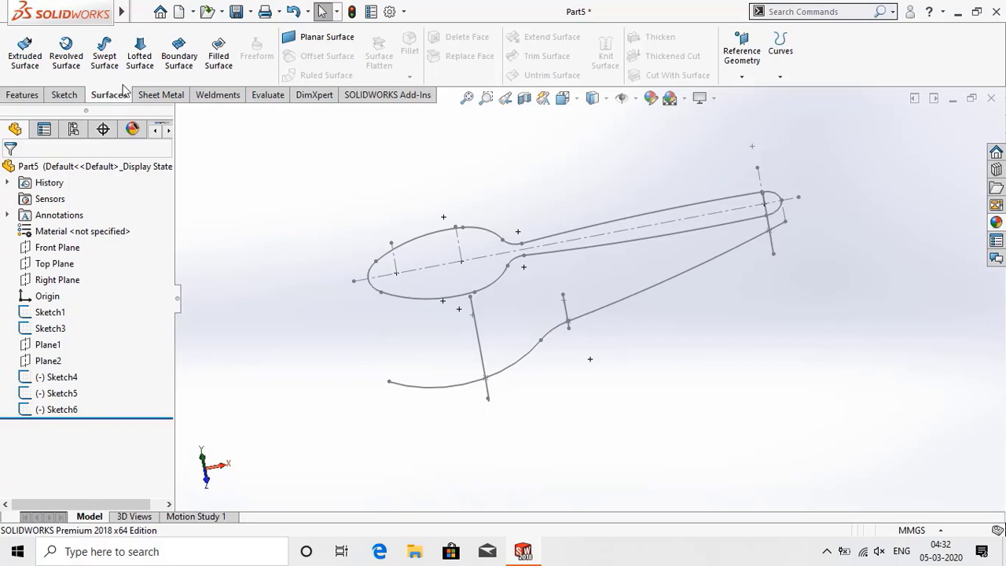
- Create a boundary surface from the lower bowl curve (Direction 1) and the Sketch4 line (Direction 2)
click(187, 63)
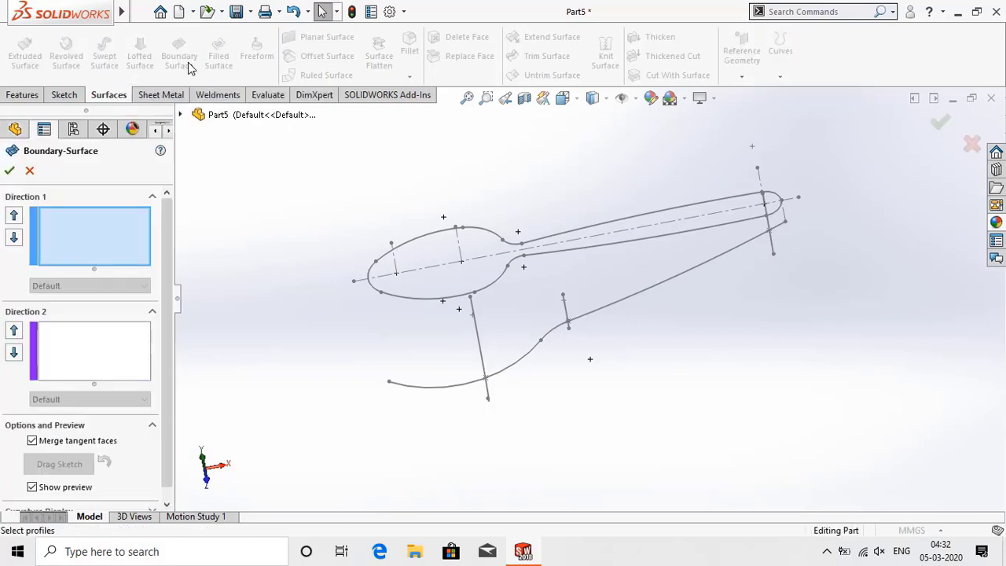
right_click(229, 191)
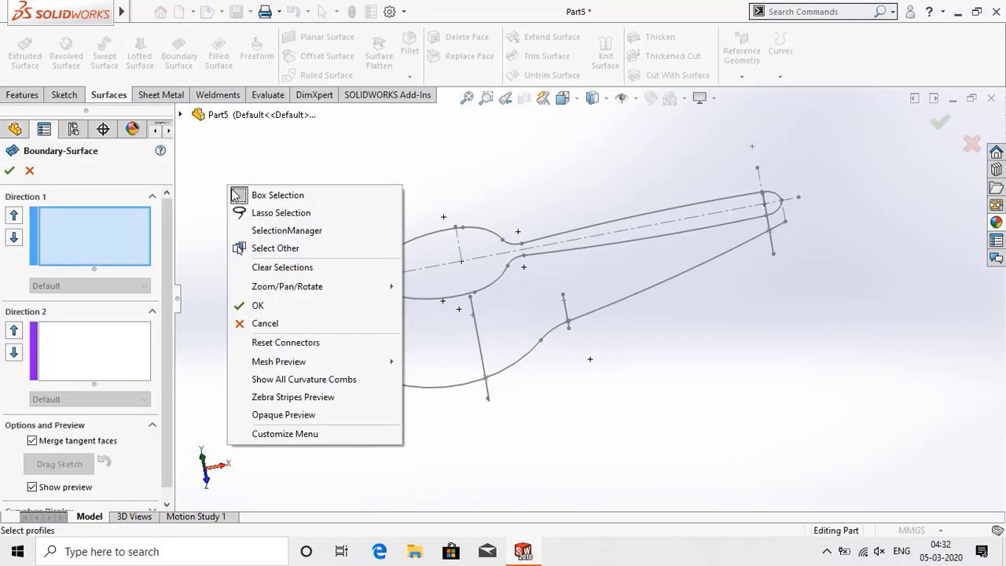
click(261, 229)
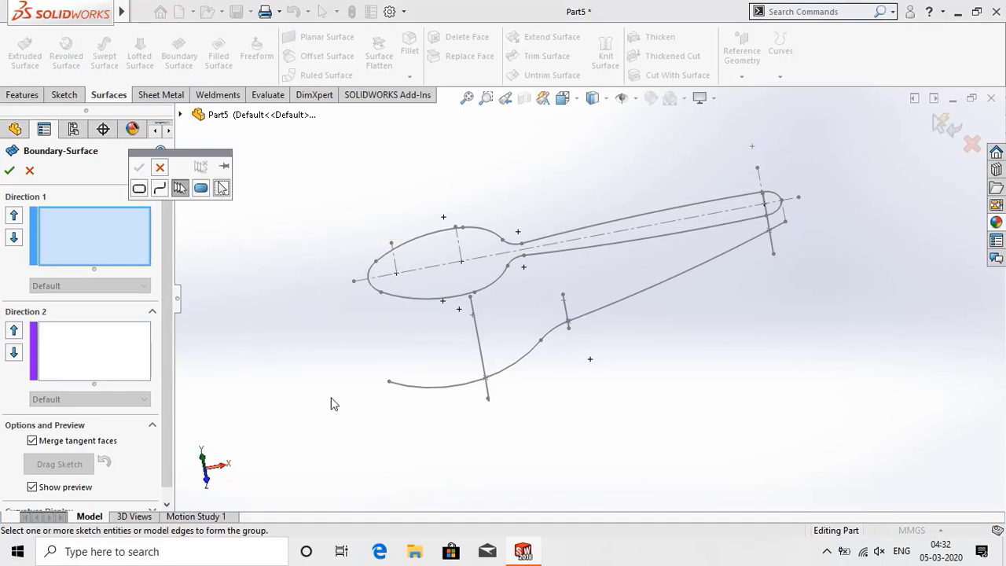
click(432, 400)
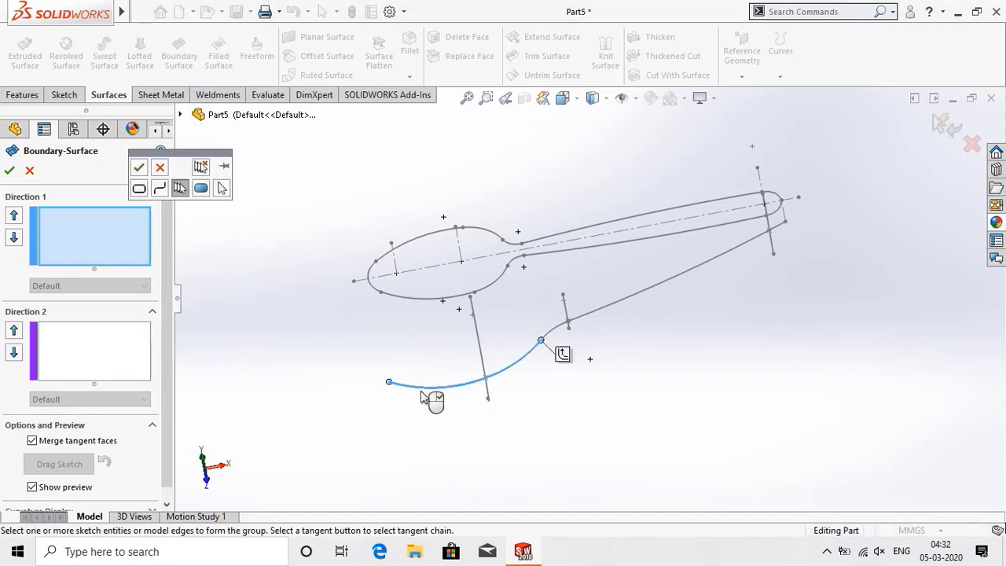
click(138, 168)
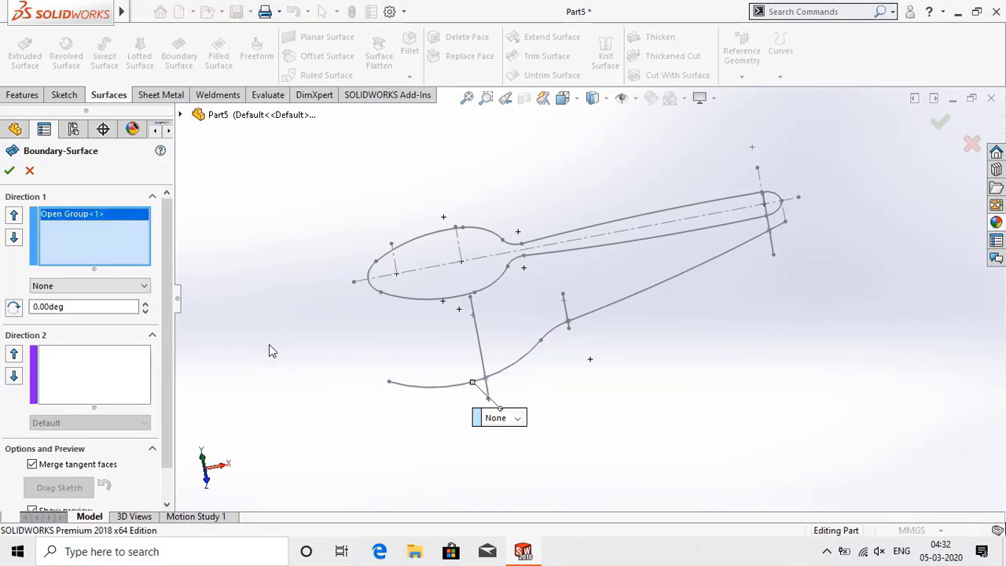
click(98, 375)
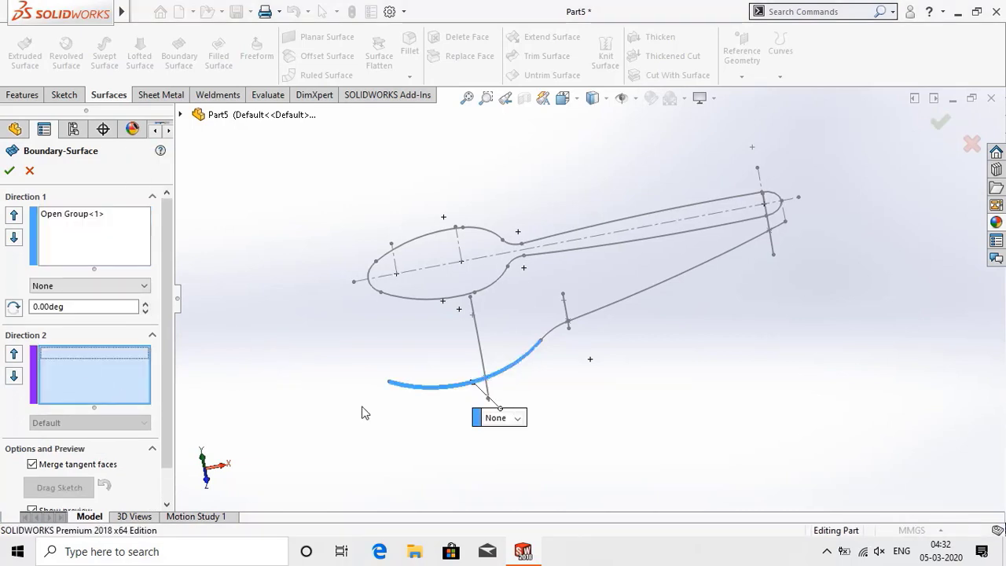
click(481, 357)
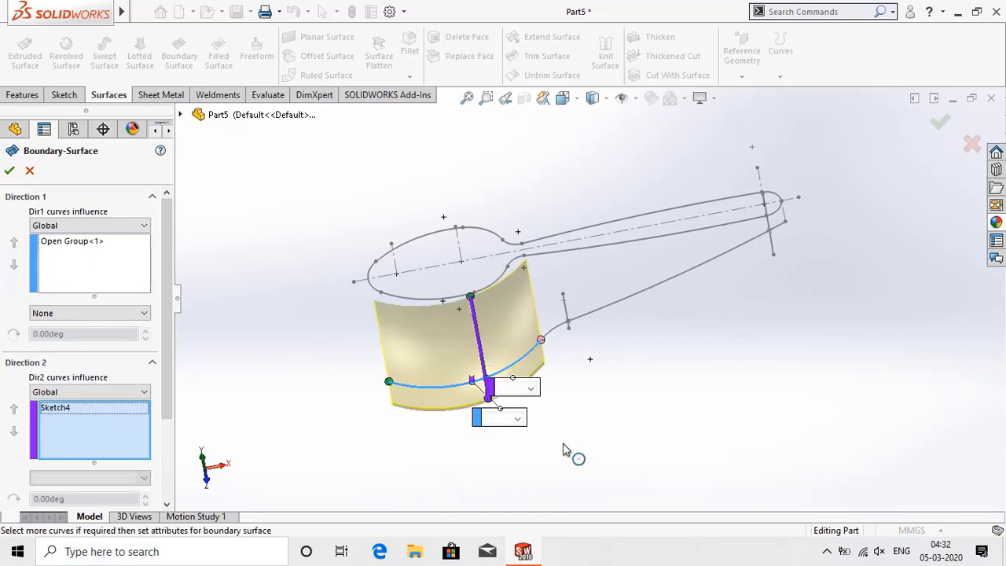
mouse_move(490, 432)
mouse_down()
mouse_move(460, 448)
mouse_move(419, 448)
mouse_up()
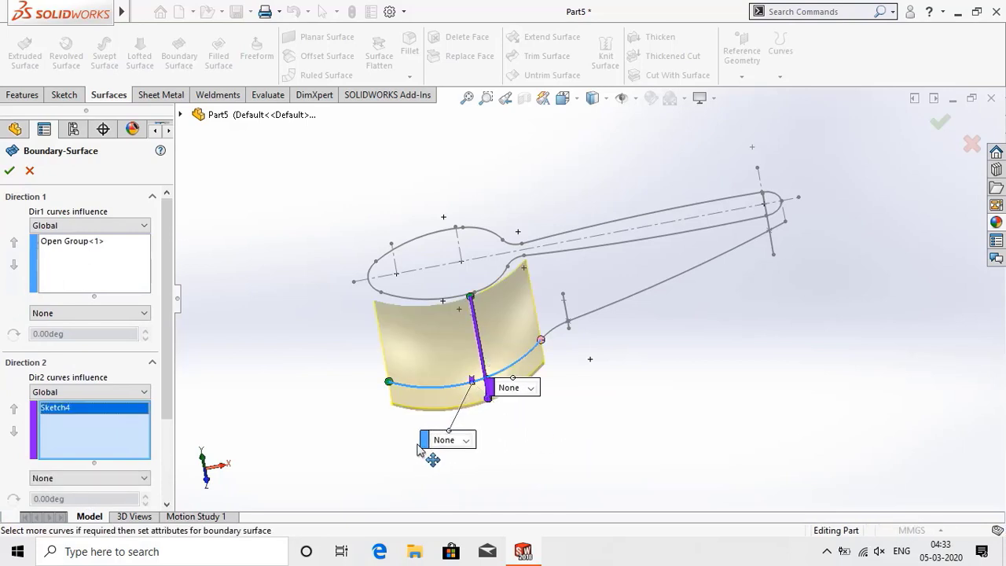
drag(505, 400, 522, 453)
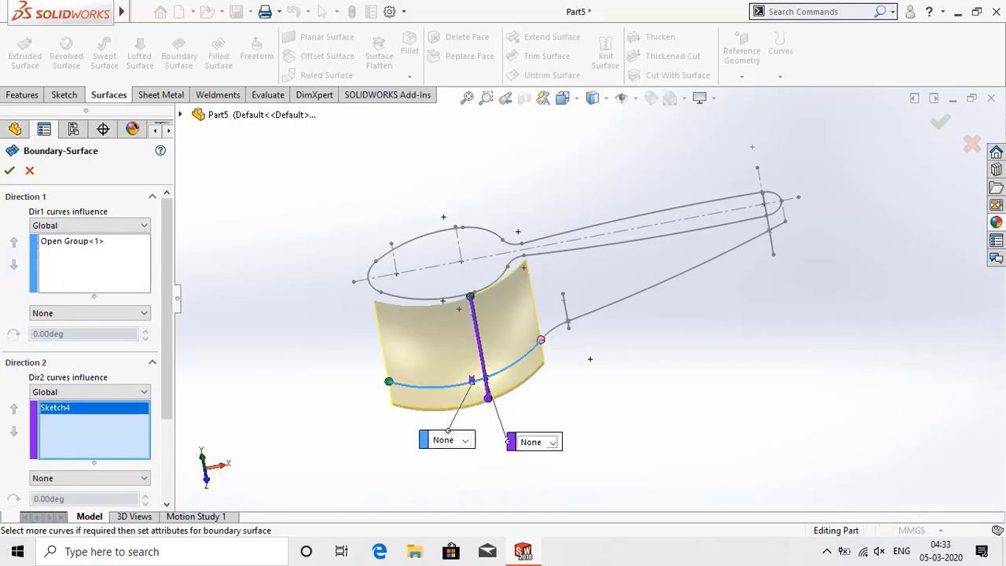
click(9, 172)
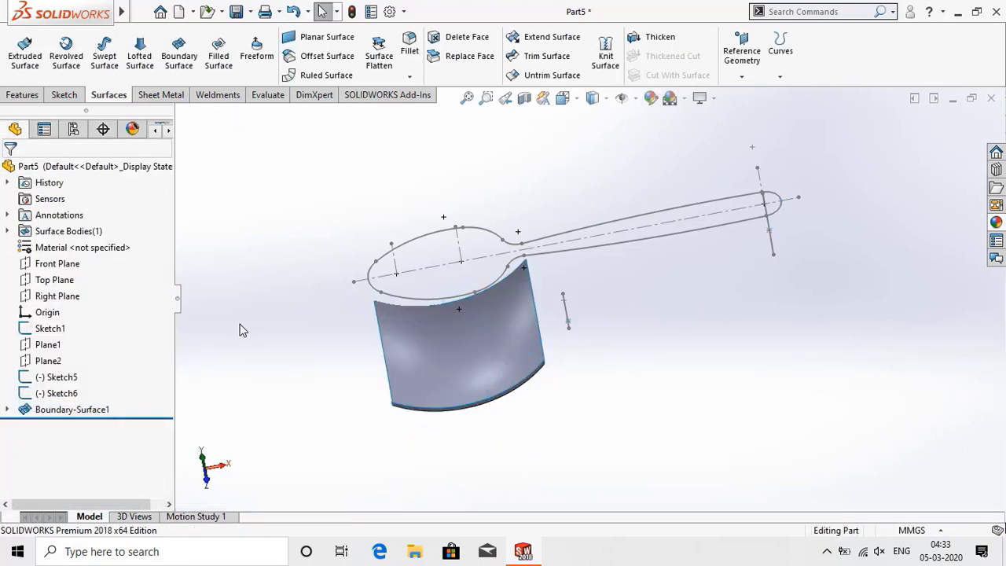
mouse_move(562, 418)
middle_down()
mouse_move(546, 418)
mouse_move(592, 422)
mouse_move(588, 440)
mouse_move(573, 438)
mouse_move(578, 429)
middle_up()
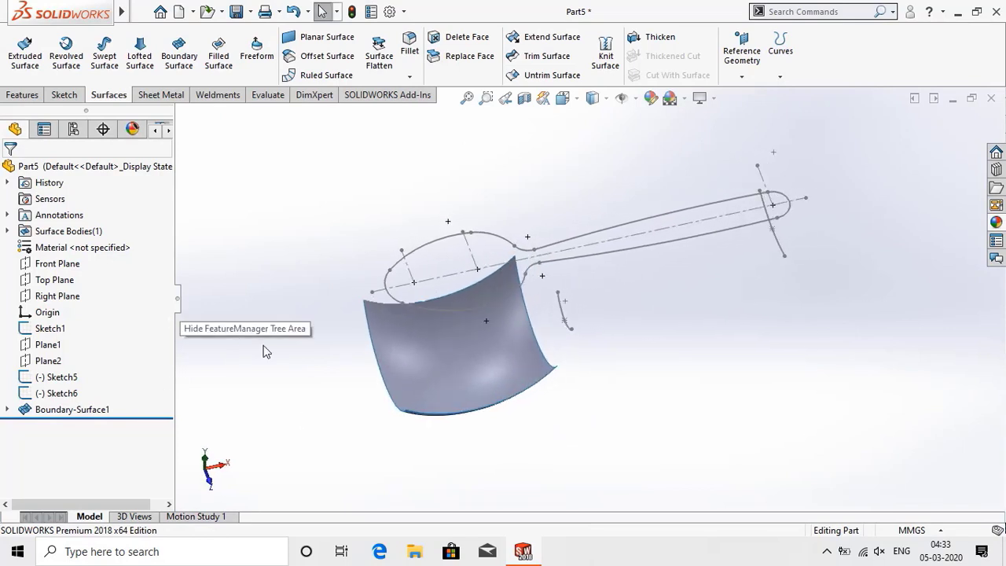
mouse_move(321, 379)
middle_down()
mouse_move(303, 372)
mouse_move(310, 366)
middle_up()
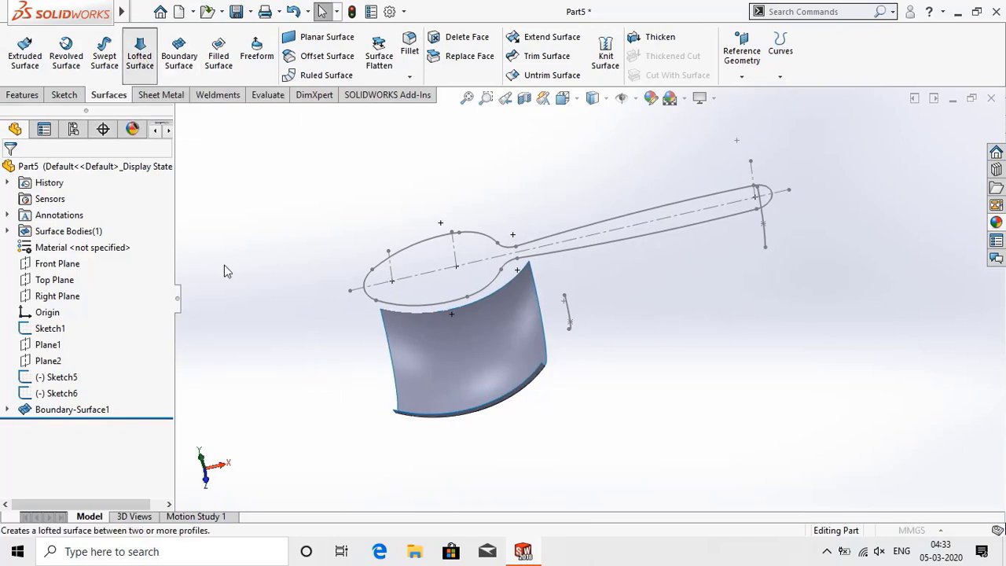
- Pick the boundary surface's side edge and Sketch5 as loft profiles, aligning the connectors
click(548, 354)
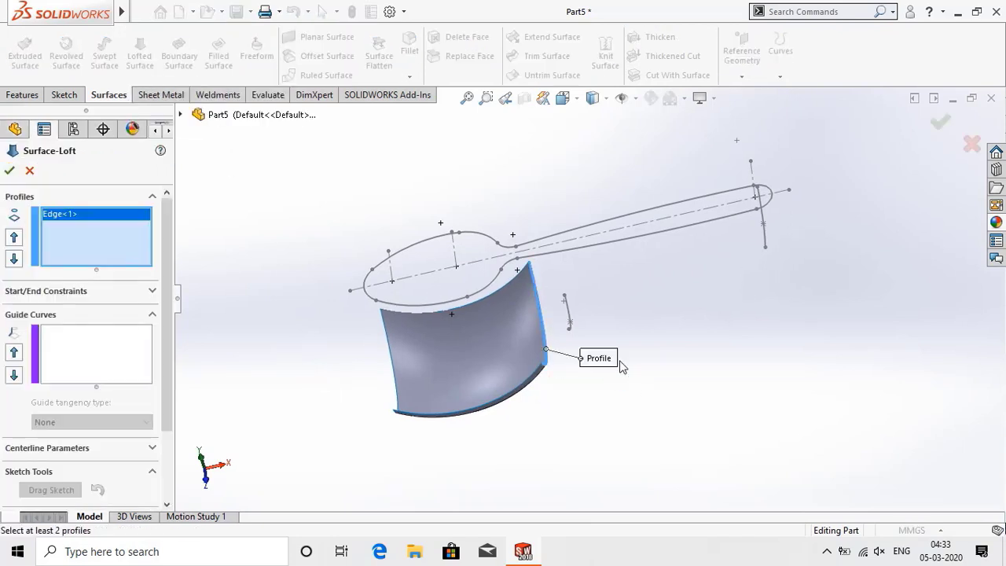
click(568, 312)
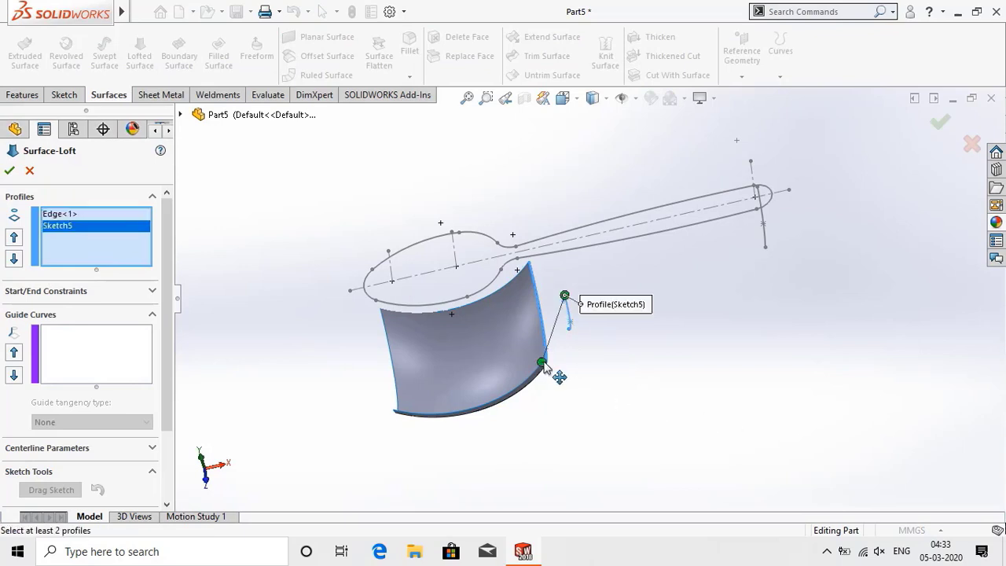
drag(545, 367, 532, 265)
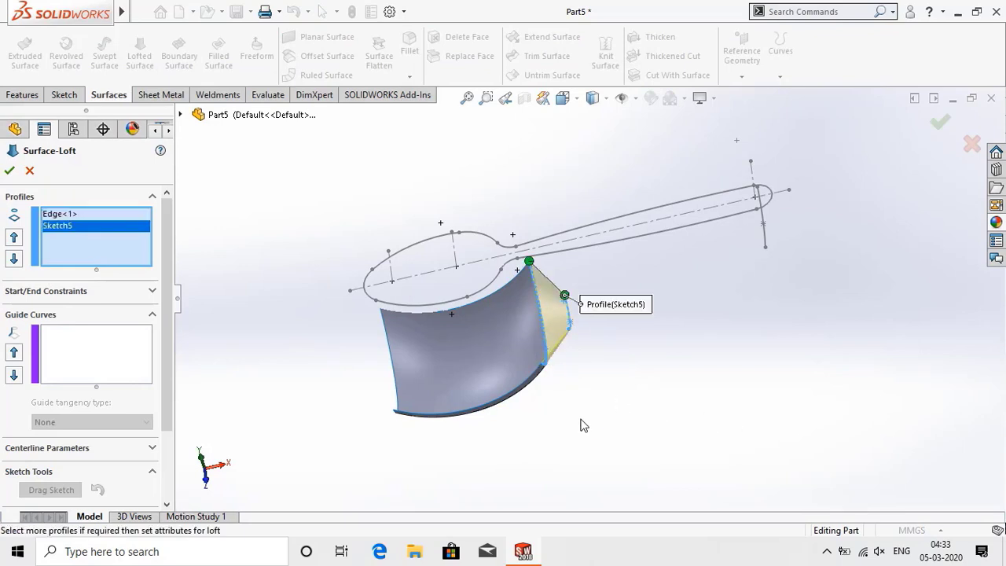
mouse_move(584, 426)
middle_down()
mouse_move(606, 351)
mouse_move(604, 337)
mouse_move(578, 339)
middle_up()
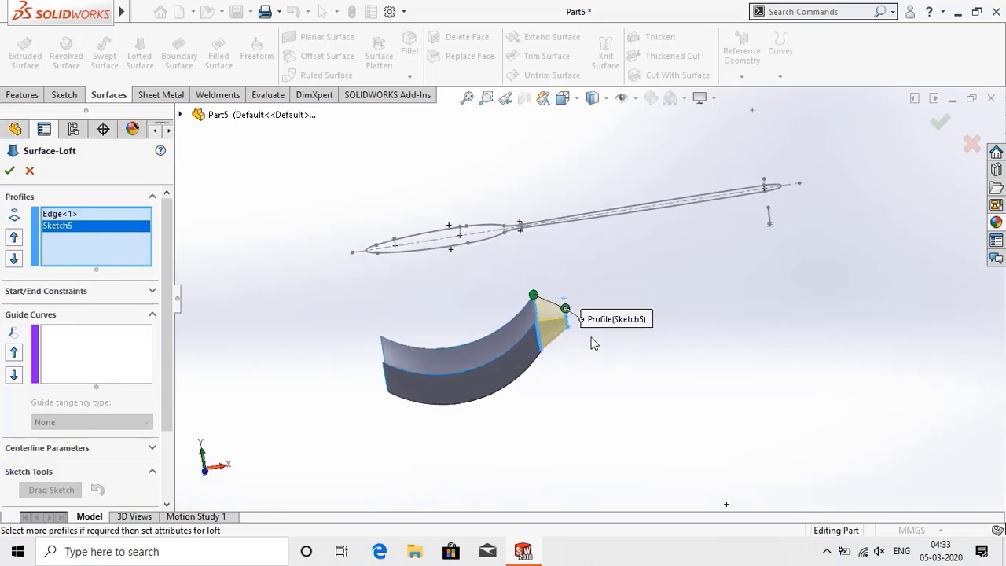
mouse_move(601, 320)
mouse_down()
mouse_move(597, 280)
mouse_move(614, 281)
mouse_move(619, 346)
mouse_up()
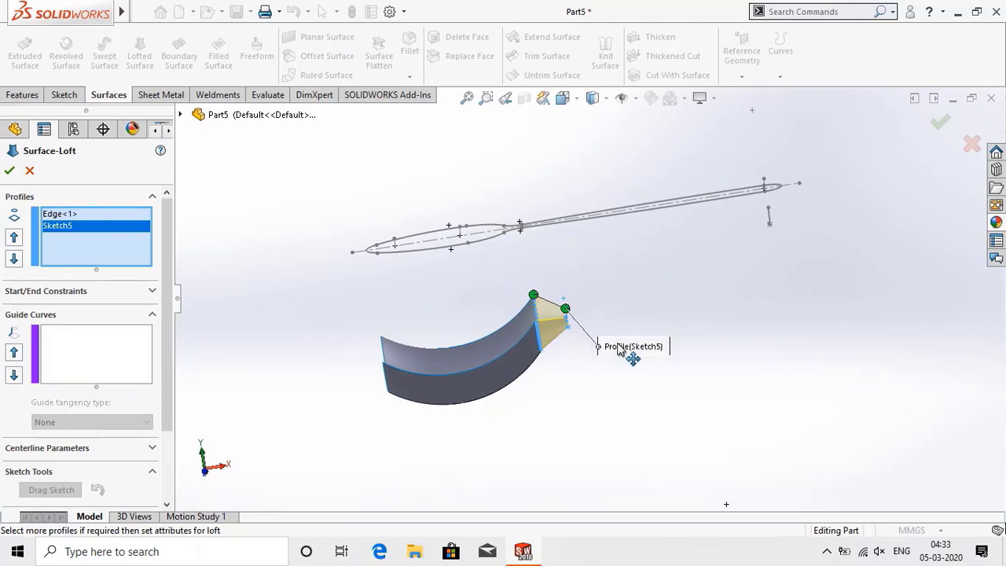
- Add Sketch3 as the loft guide curve and create Surface-Loft1
click(61, 345)
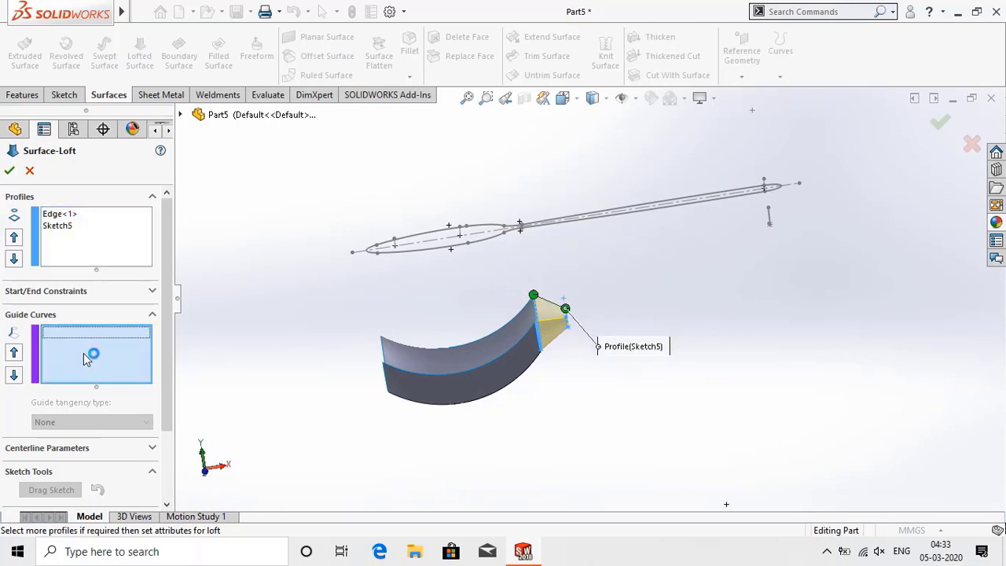
click(183, 115)
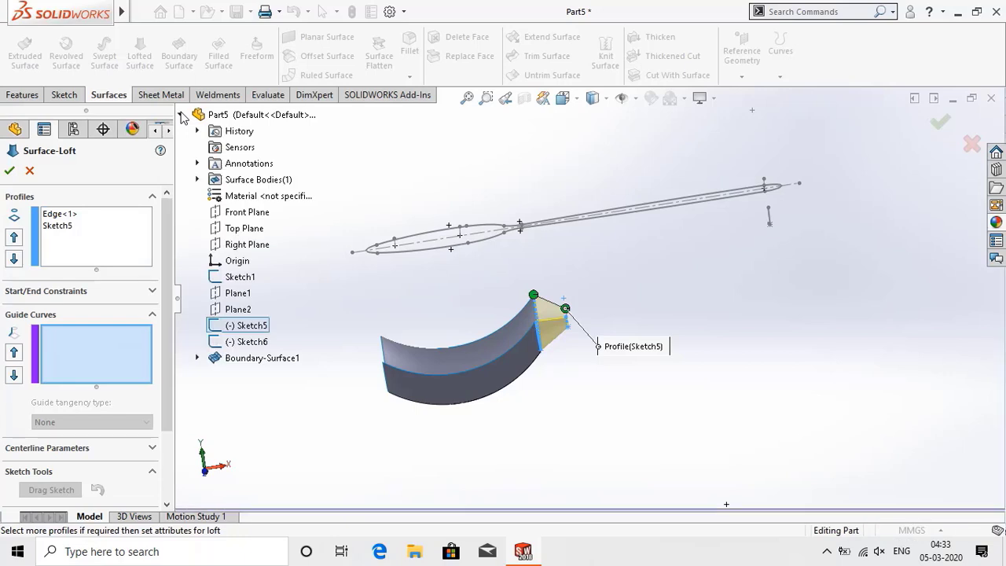
click(198, 358)
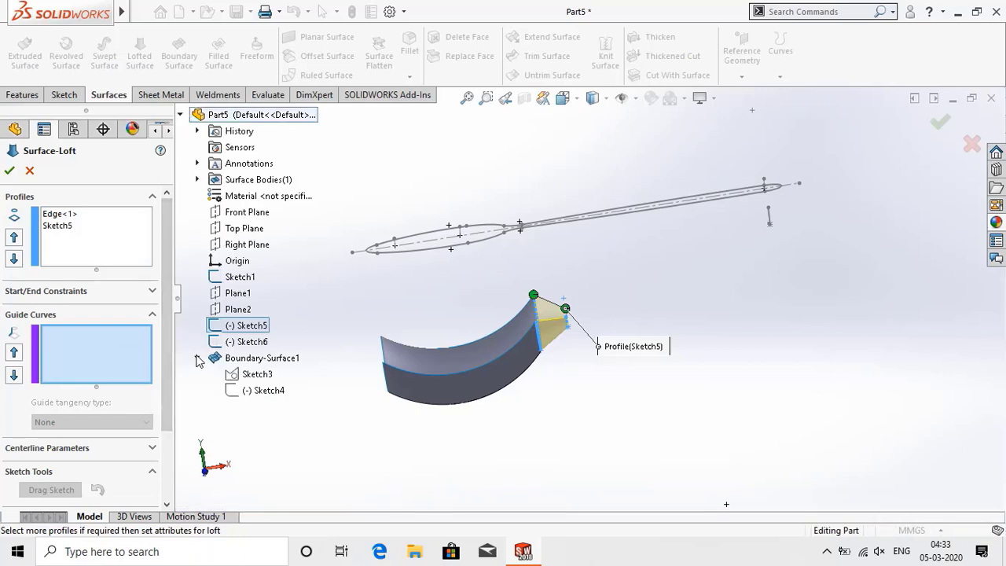
click(251, 376)
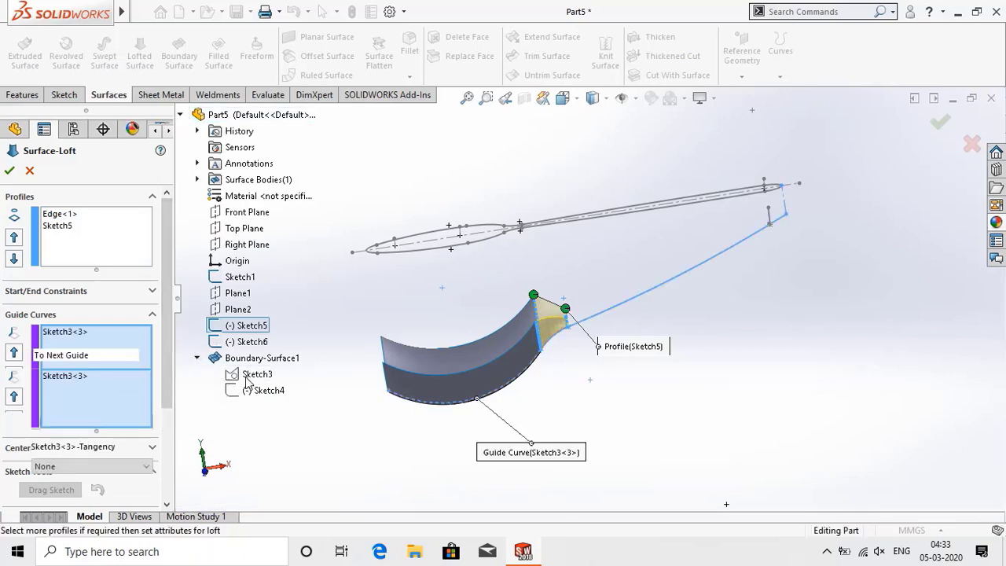
click(10, 173)
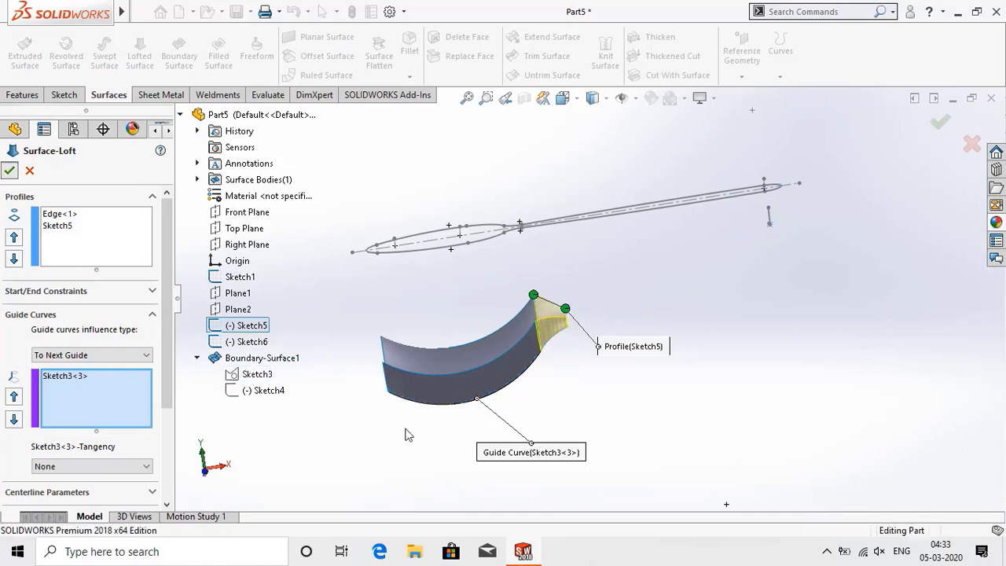
mouse_move(653, 352)
middle_down()
mouse_move(663, 404)
mouse_move(633, 416)
mouse_move(661, 404)
mouse_move(652, 400)
middle_up()
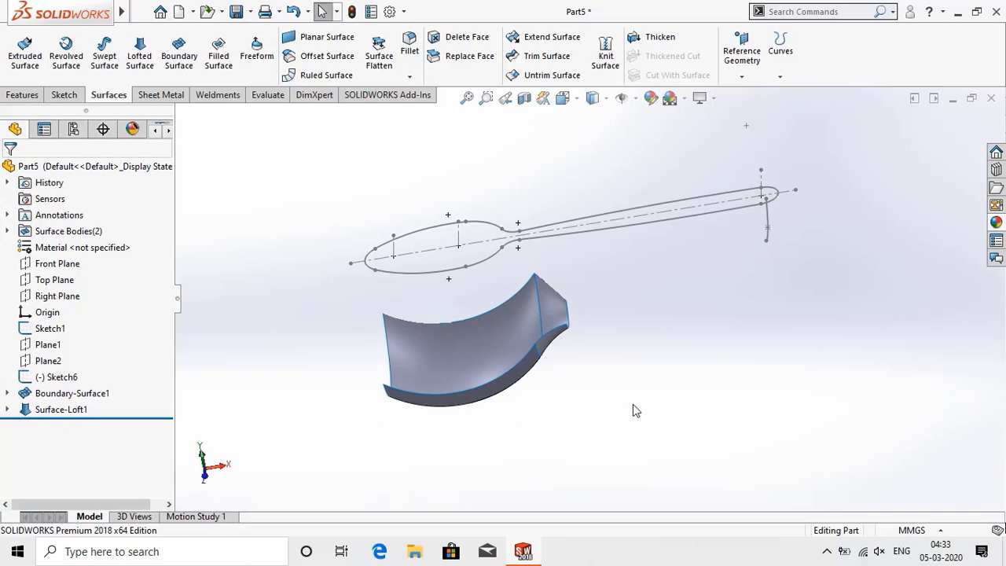
- Loft Surface-Loft2 from the bowl's end edge to Sketch6, guided by the Sketch3 curve
click(139, 54)
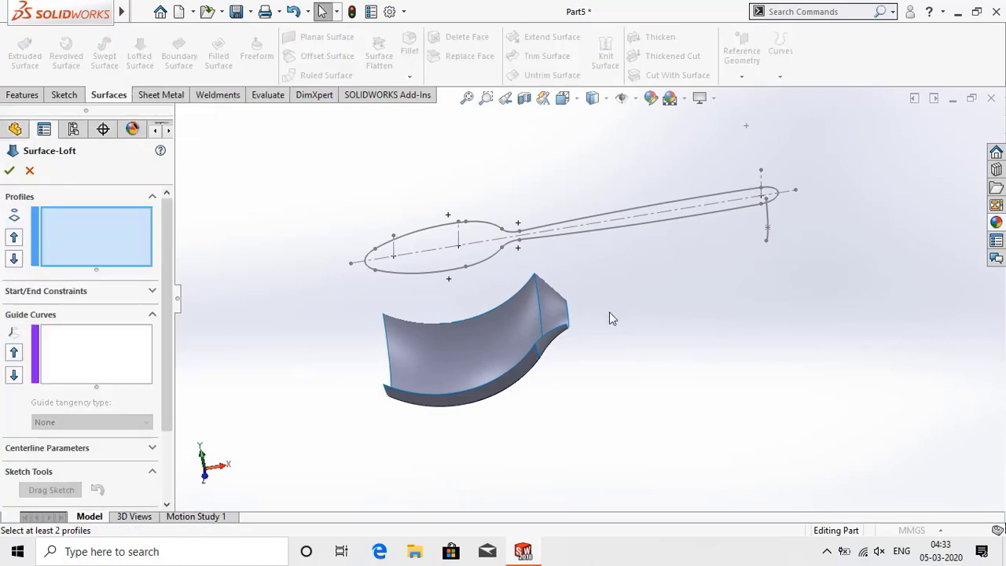
click(571, 317)
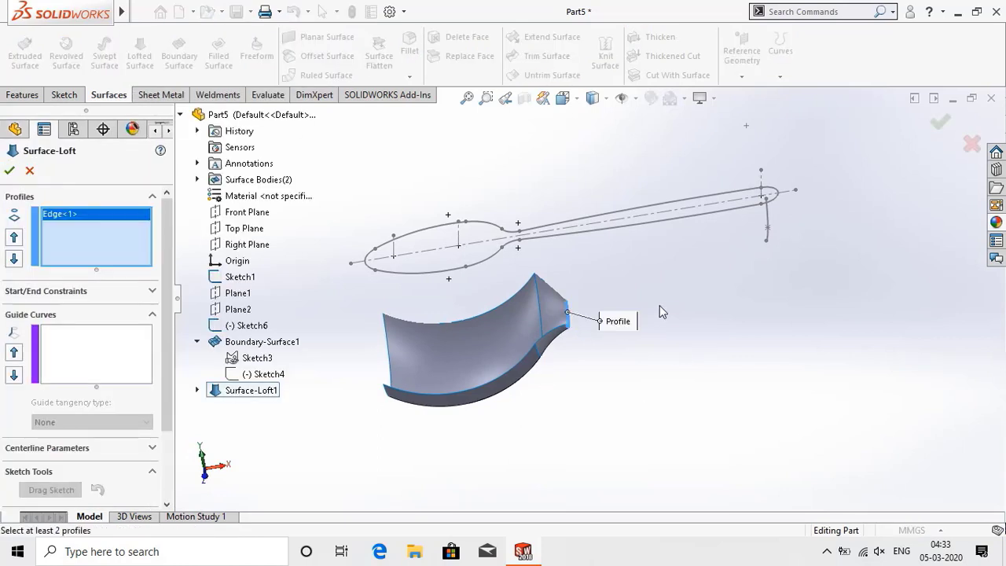
middle_drag(659, 305, 745, 221)
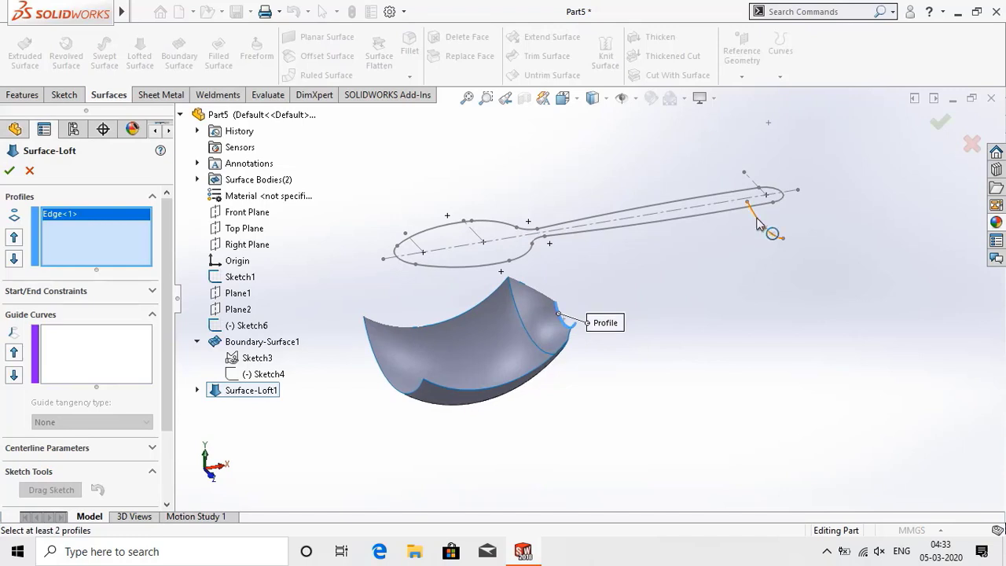
click(757, 224)
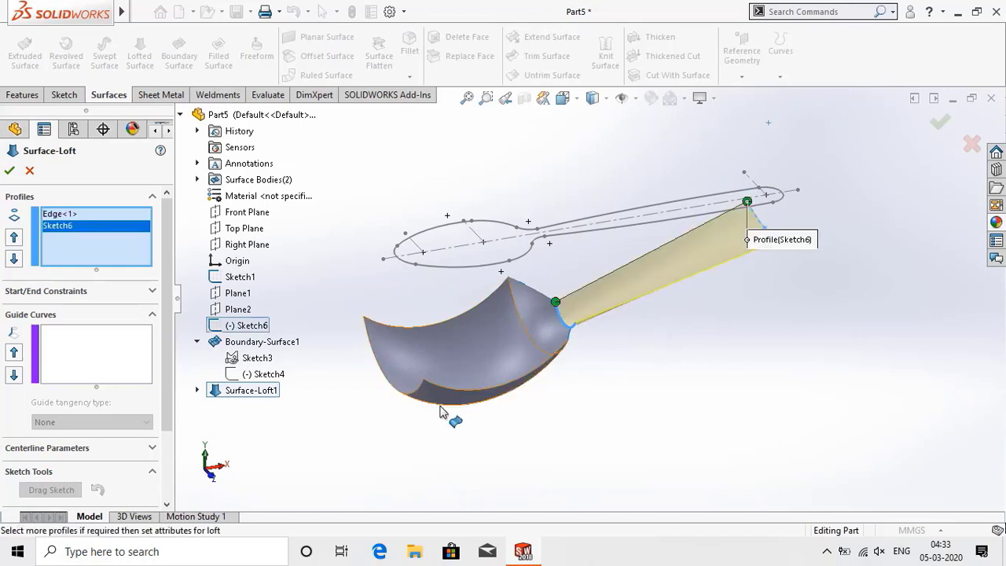
click(79, 352)
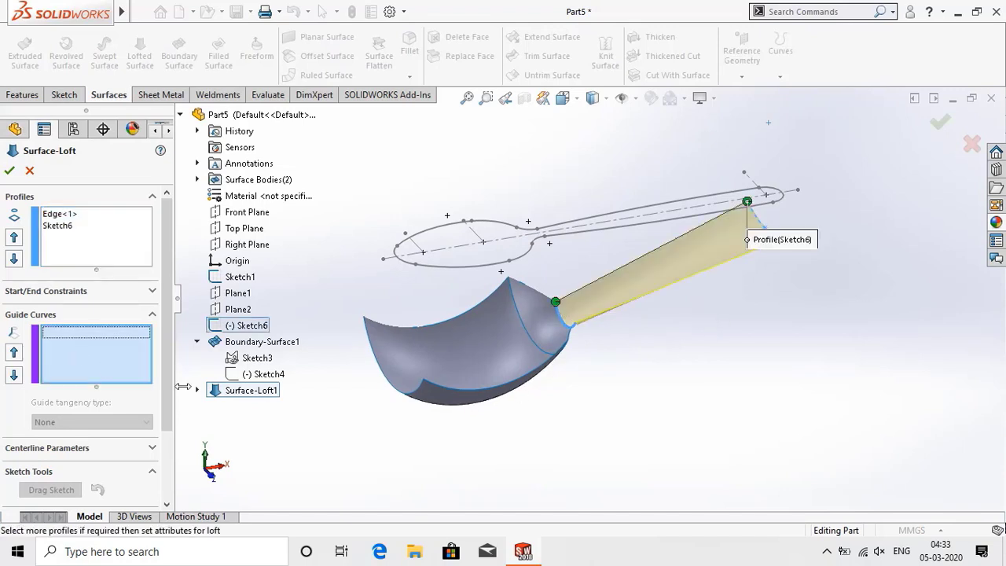
click(257, 358)
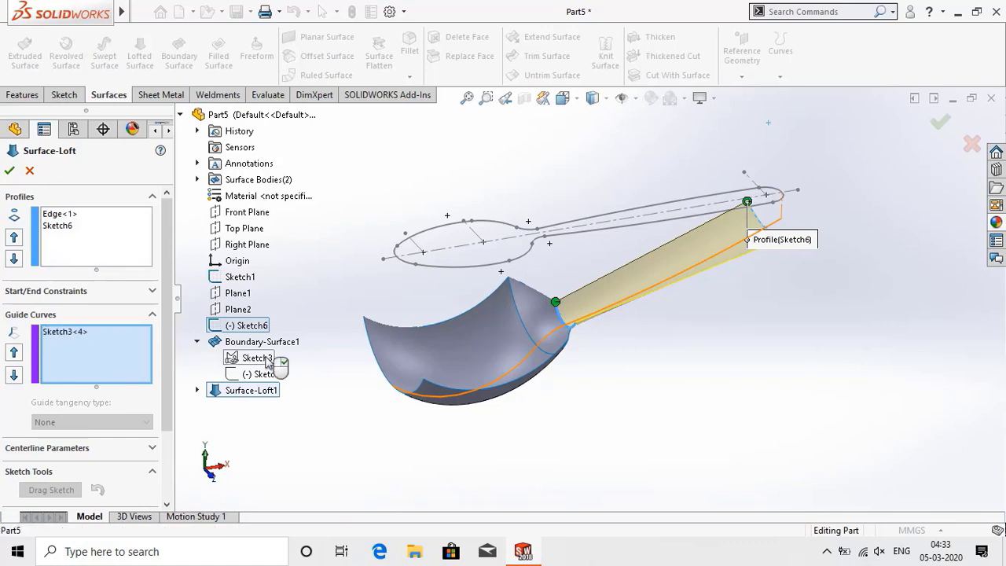
click(8, 173)
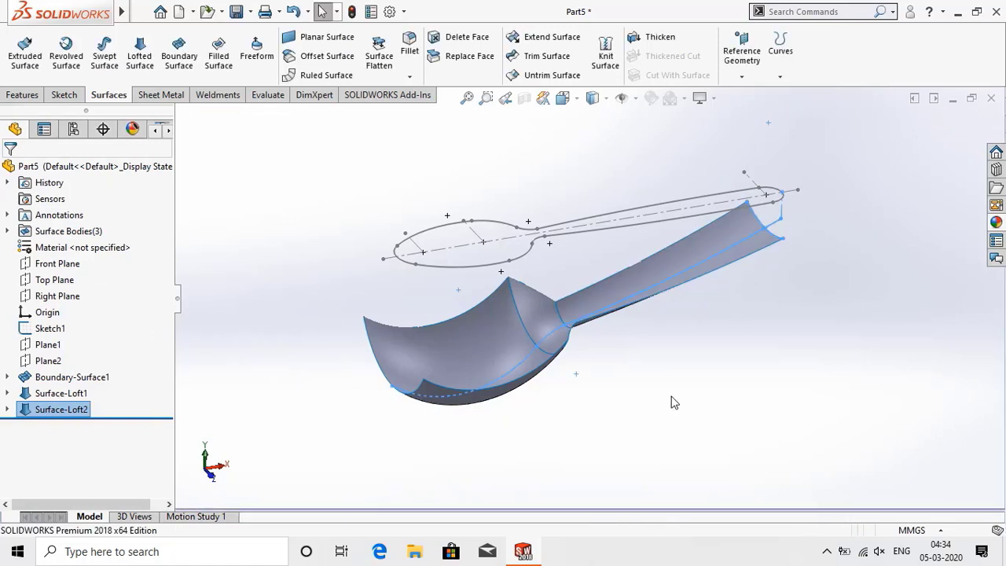
mouse_move(675, 403)
middle_down()
mouse_move(652, 400)
mouse_move(649, 359)
mouse_move(631, 323)
mouse_move(663, 318)
mouse_move(656, 330)
mouse_move(674, 362)
middle_up()
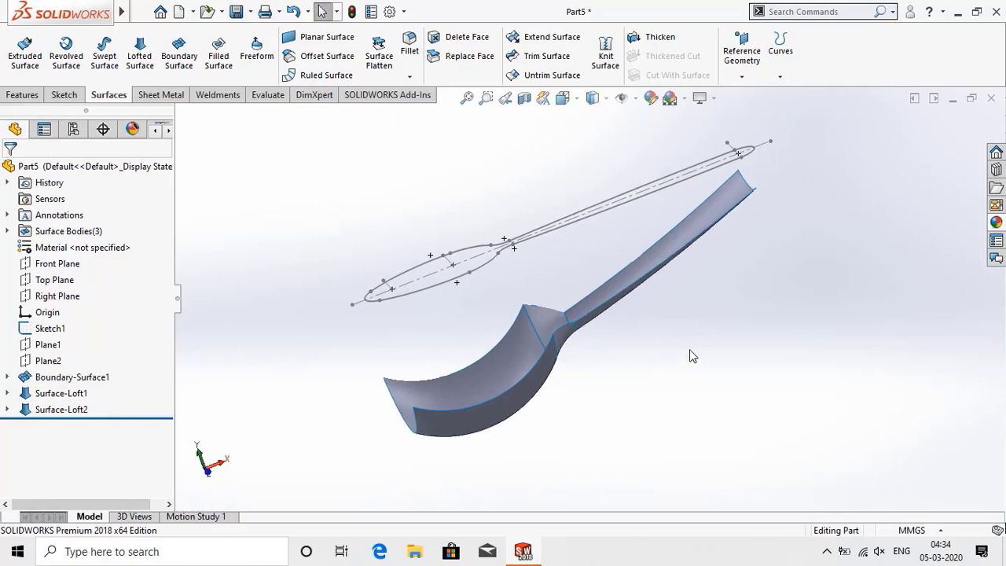
- Start a sketch on the Front Plane and convert the Sketch3 curve into it
mouse_move(776, 269)
middle_down()
mouse_move(786, 218)
mouse_move(779, 278)
middle_up()
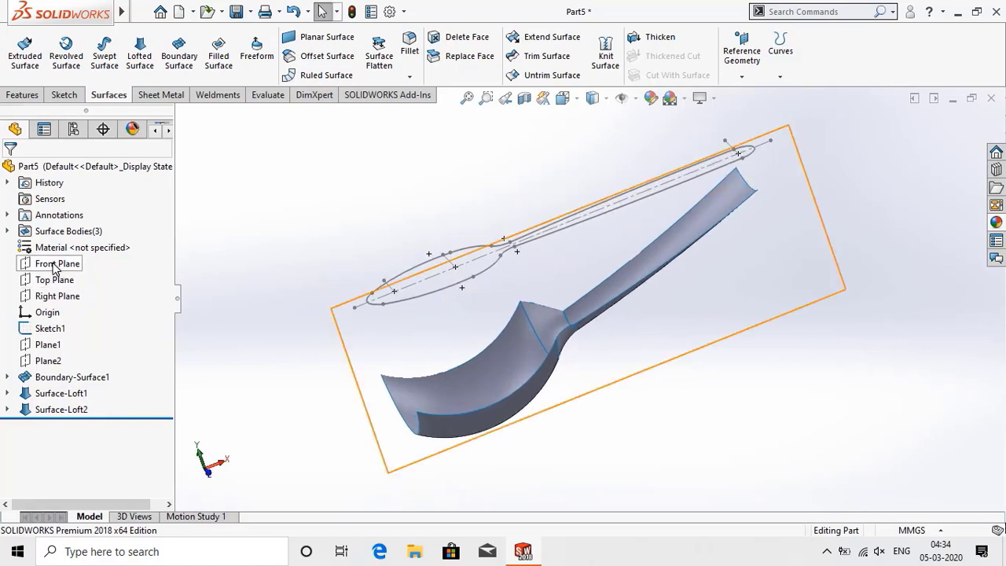
click(55, 269)
click(84, 238)
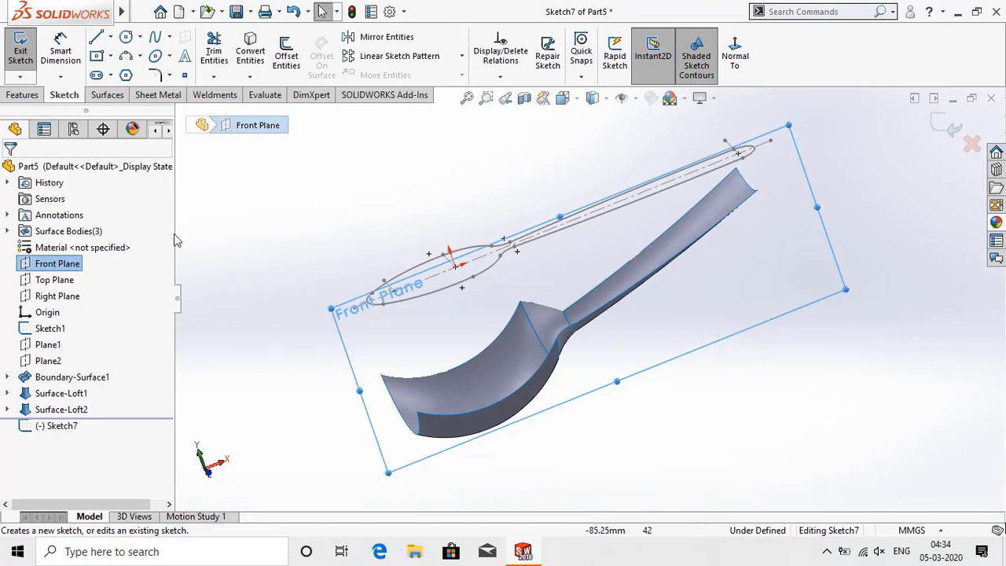
click(7, 378)
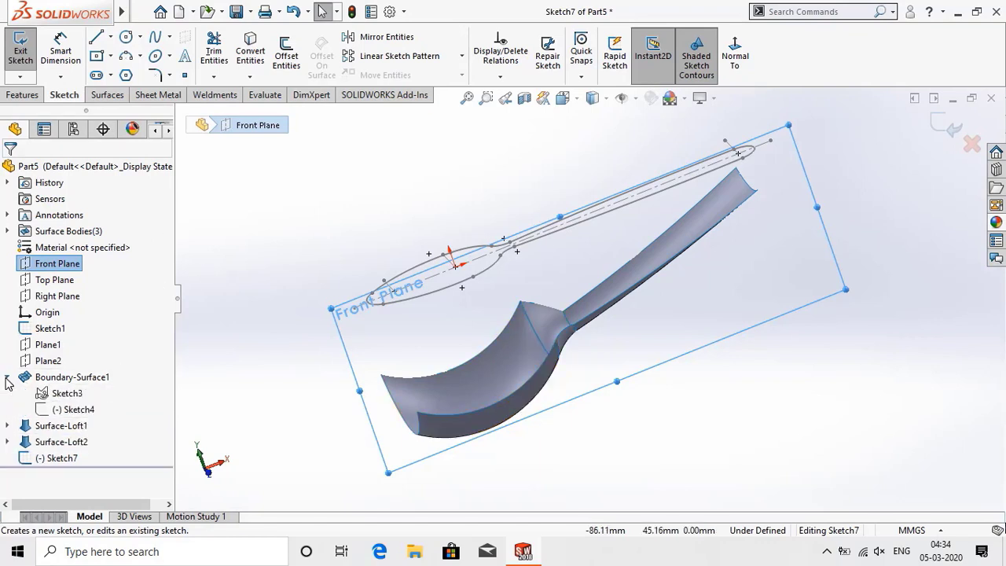
click(66, 395)
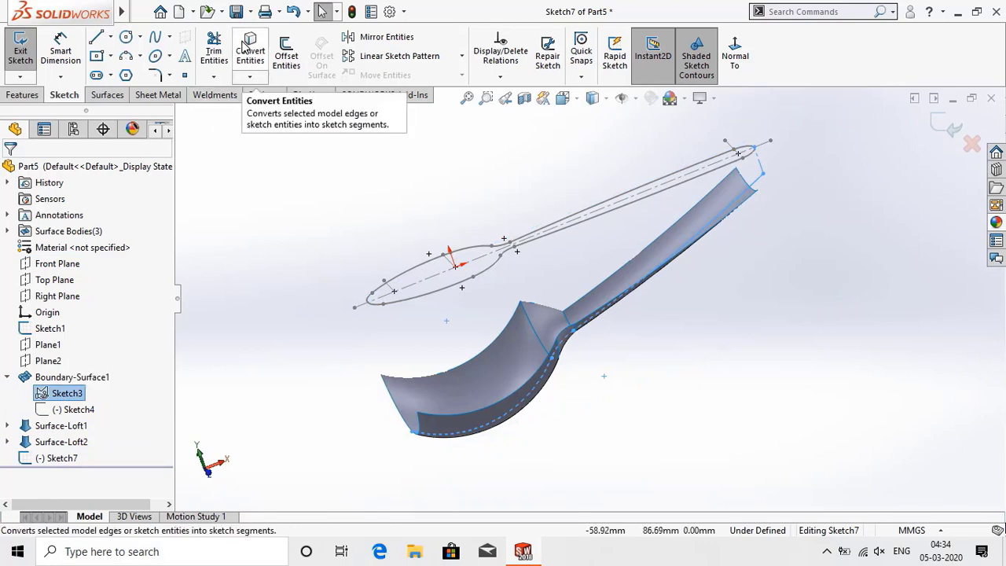
click(244, 69)
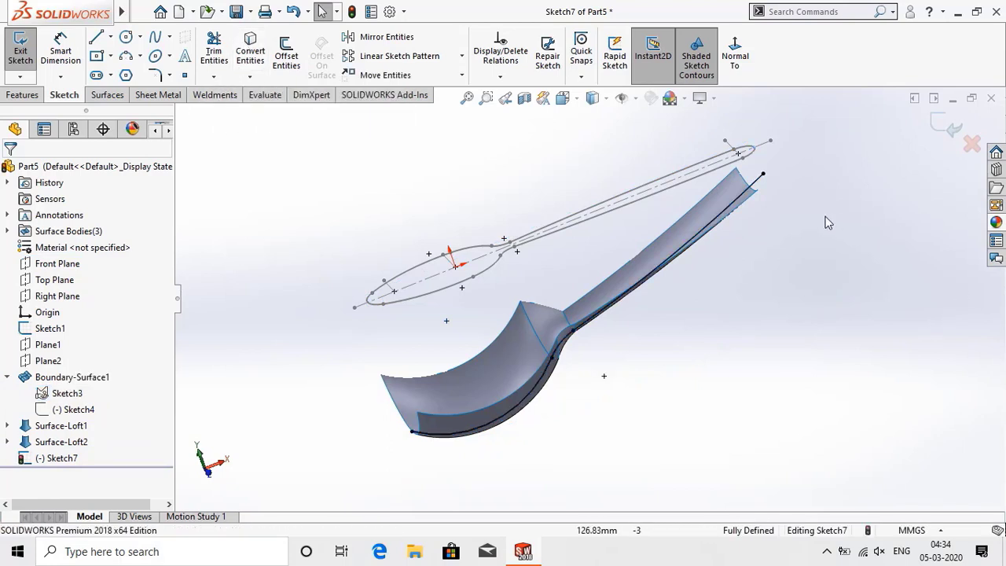
- Zoom in on the handle and switch the line tool to Centerline
mouse_move(826, 220)
middle_down()
mouse_move(825, 253)
mouse_move(839, 240)
mouse_move(838, 218)
mouse_move(826, 205)
mouse_move(818, 223)
middle_up()
scroll(754, 141, down, 3)
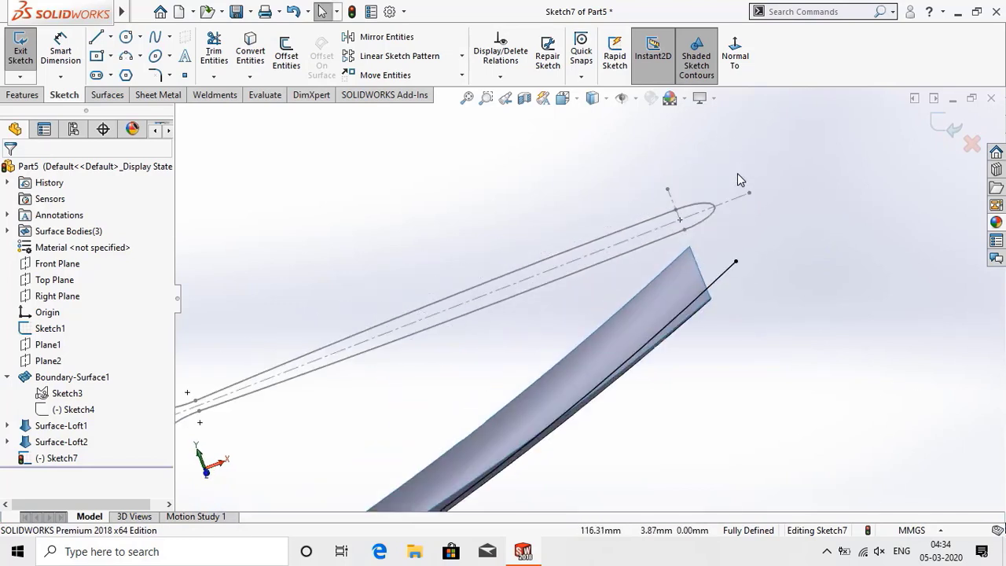
middle_drag(738, 173, 742, 164)
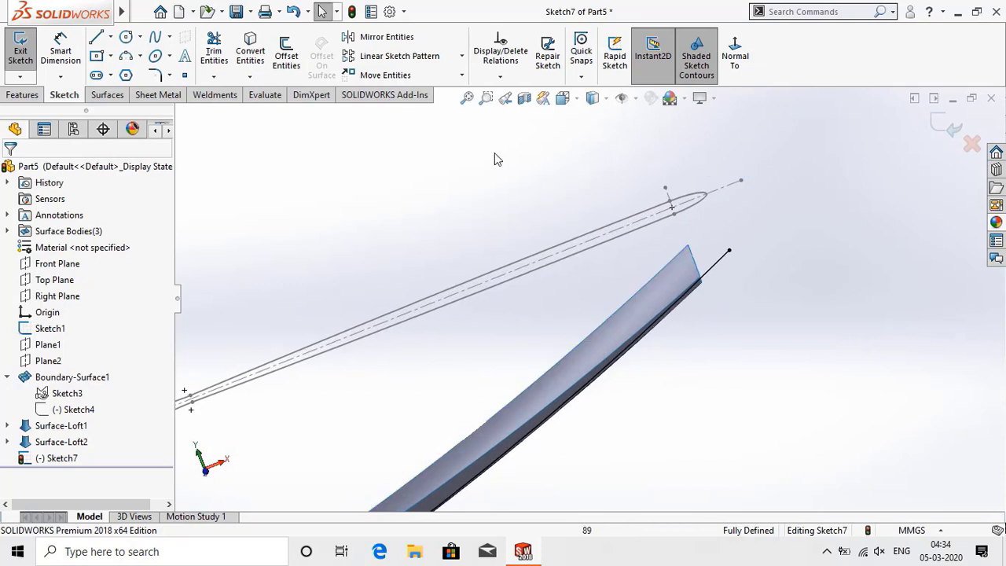
click(110, 37)
click(116, 73)
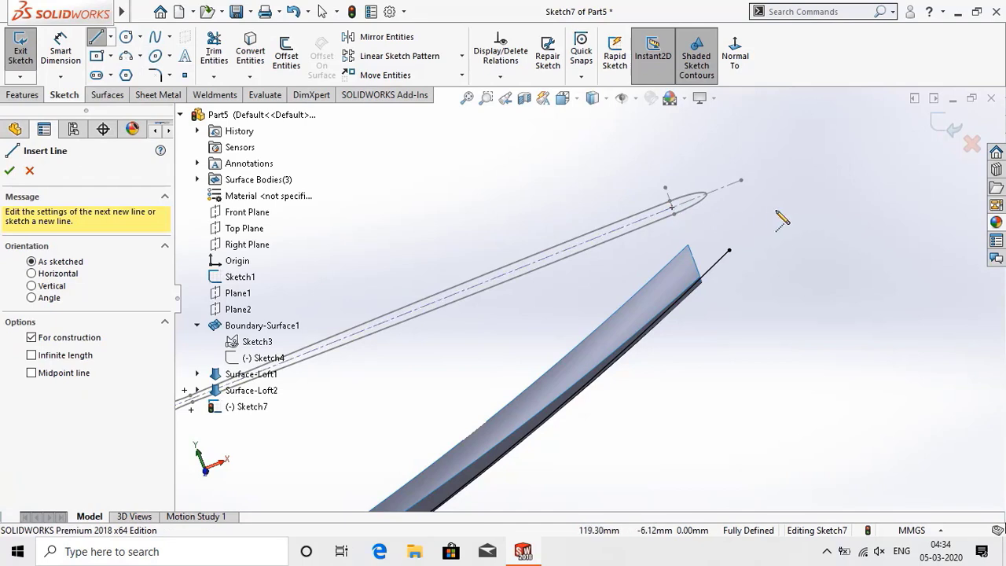
- Draw a vertical centerline, about 8.31 mm, from the outline's tip down to the handle surface end
middle_drag(791, 219, 707, 220)
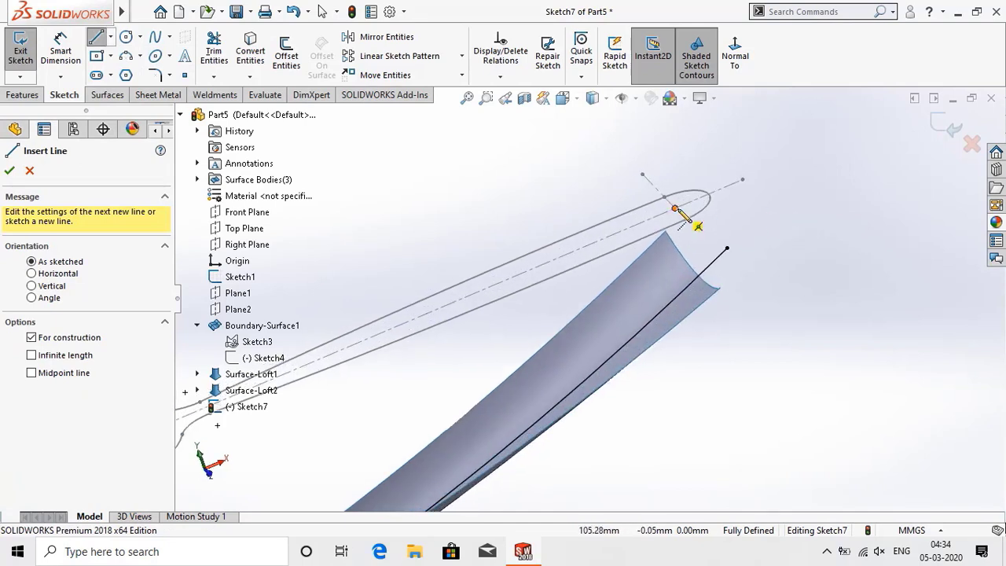
click(675, 209)
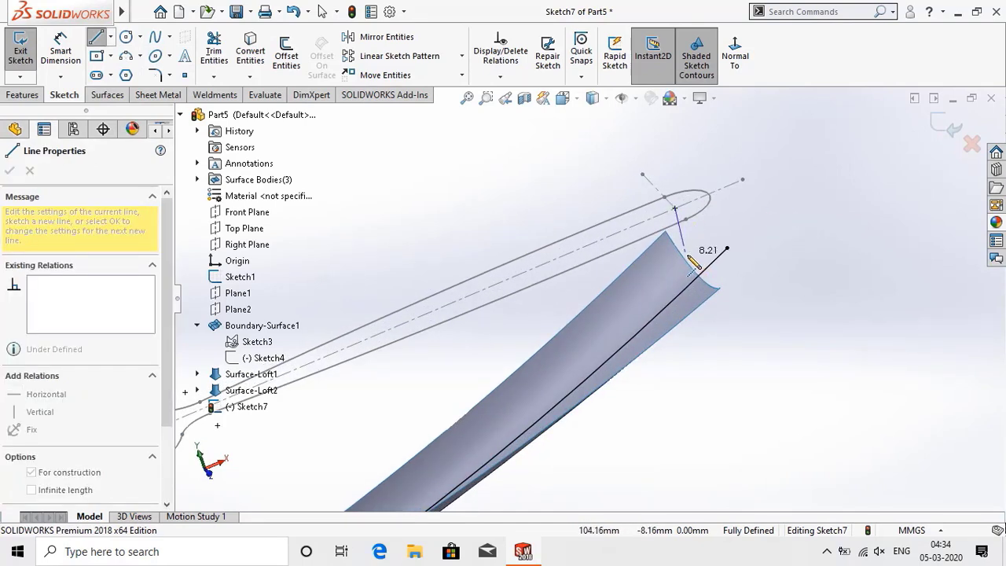
click(691, 253)
right_click(693, 249)
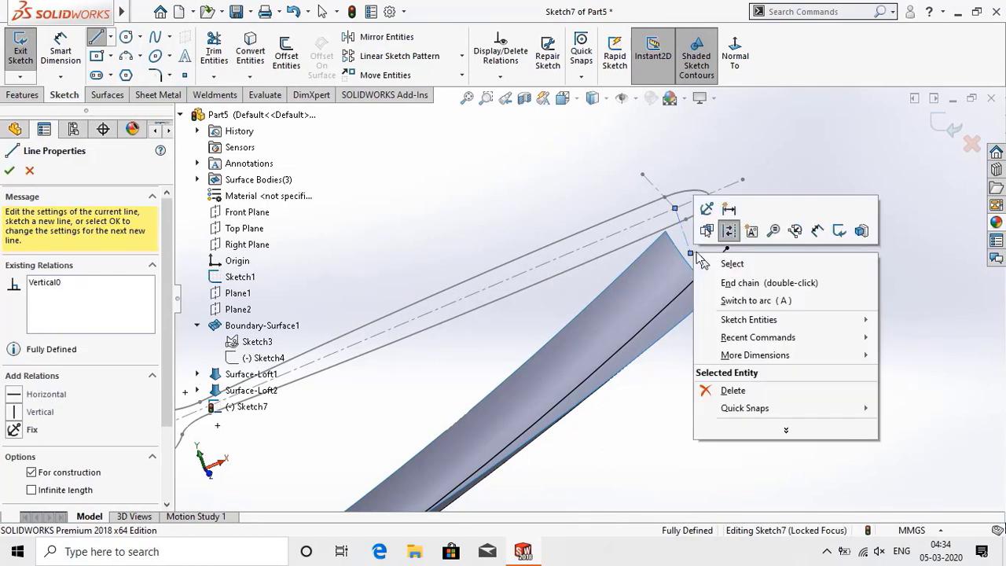
click(707, 265)
middle_drag(839, 197, 797, 198)
click(665, 234)
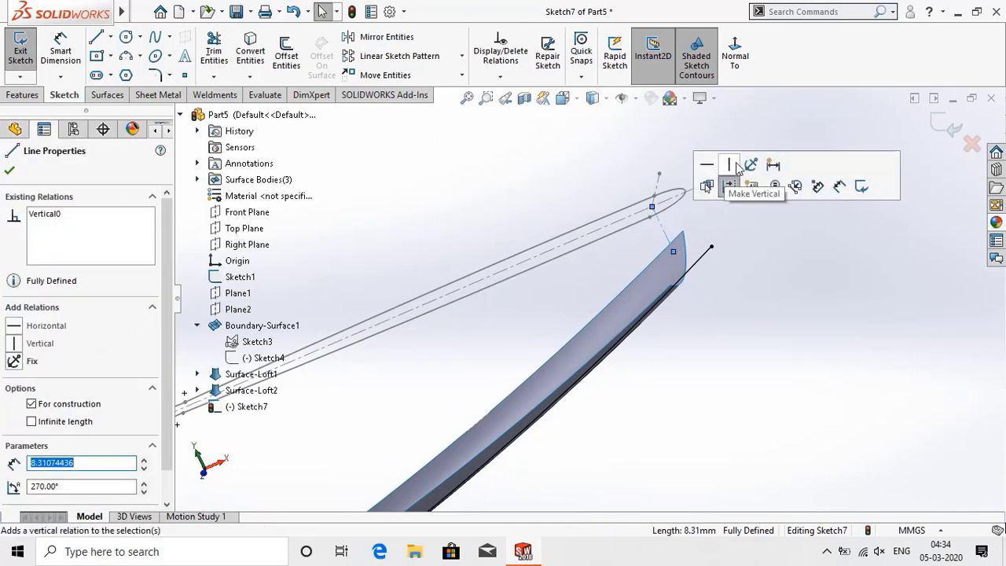
click(746, 125)
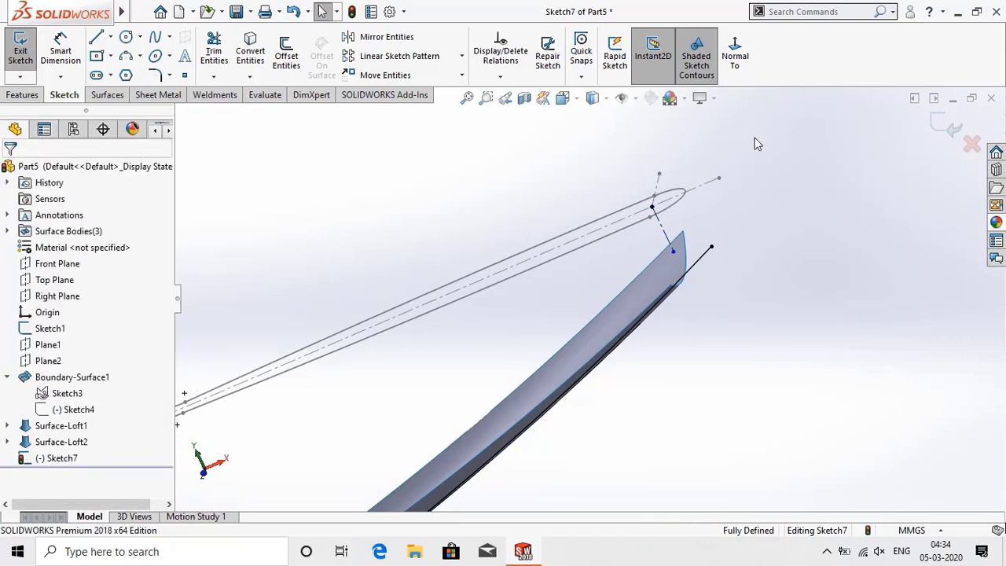
- Make the centerline's lower endpoint coincident with the converted curve
middle_drag(795, 212, 821, 207)
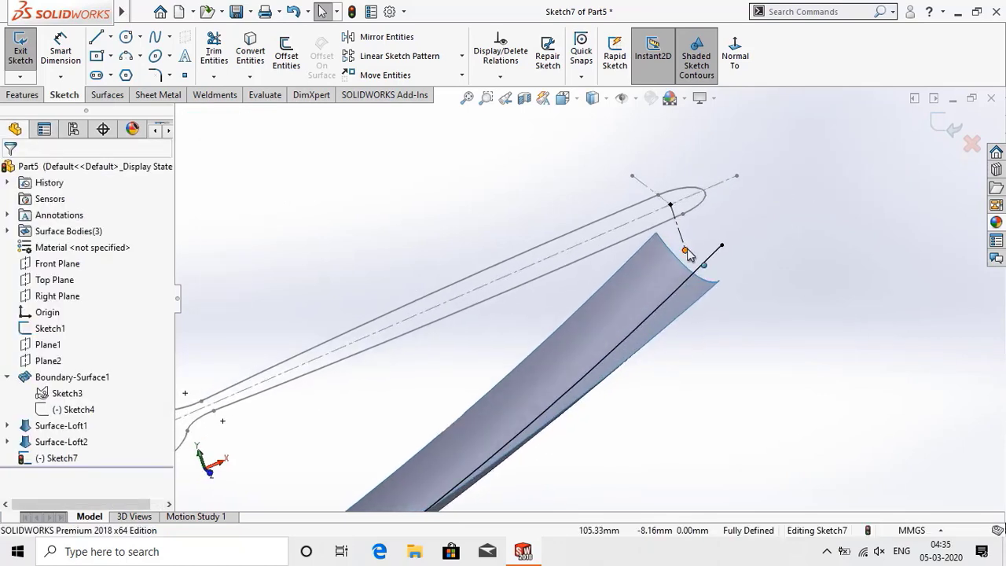
click(718, 266)
click(710, 261)
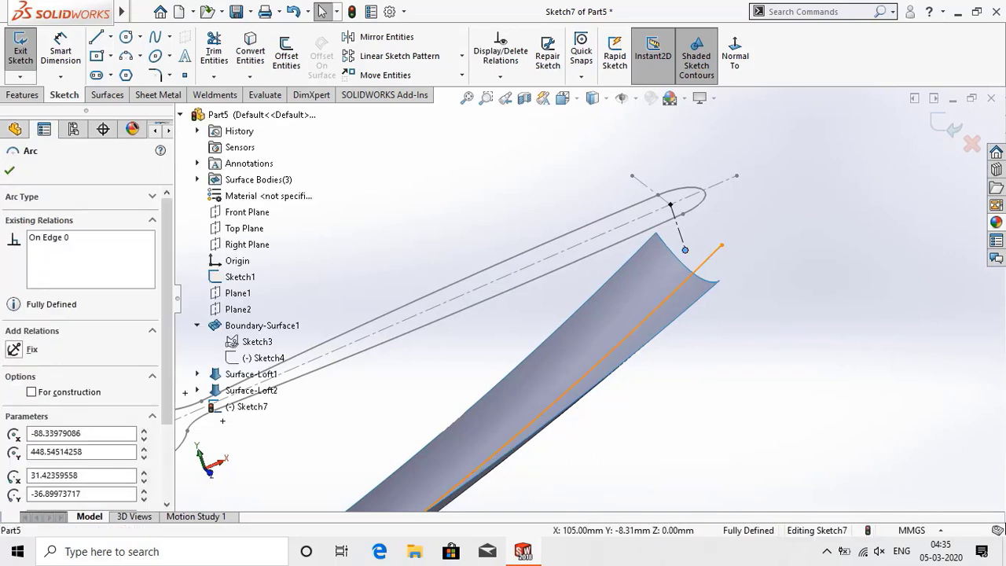
ctrl+click(722, 247)
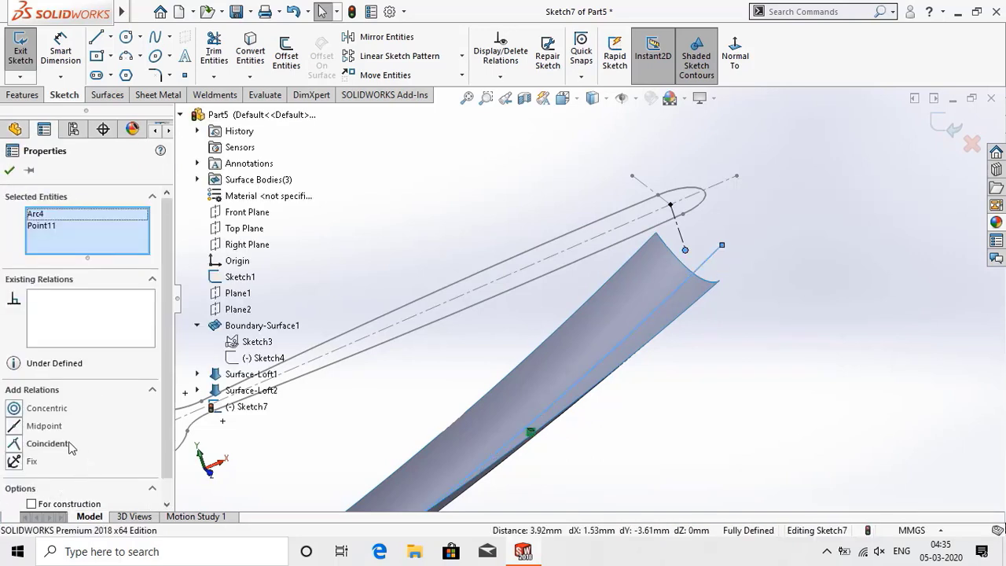
click(30, 445)
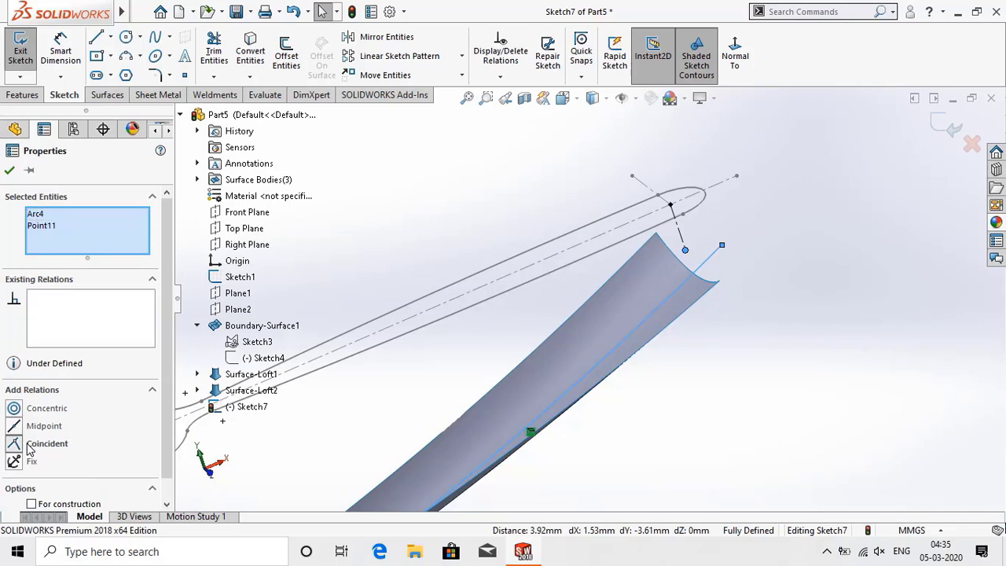
key(Escape)
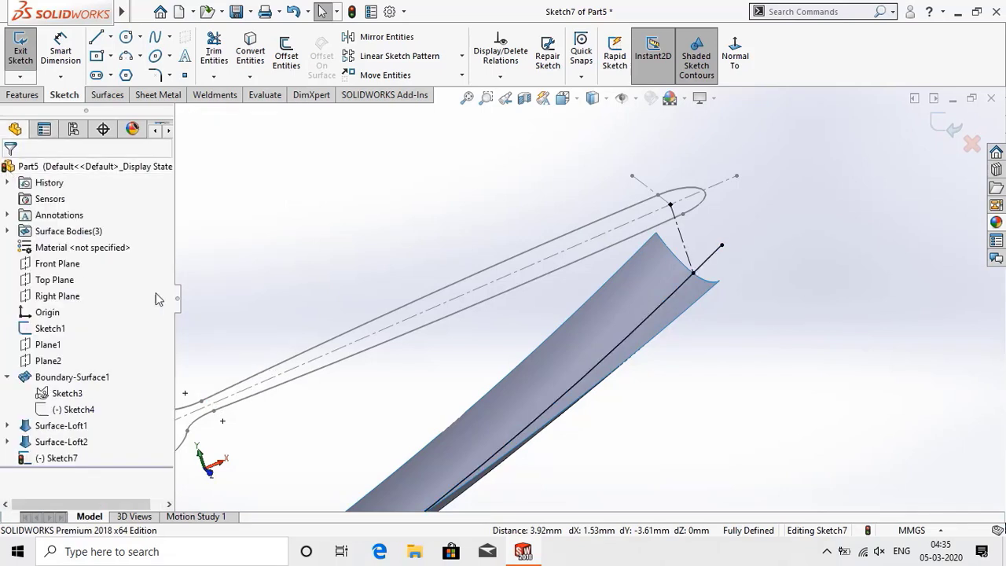
- Power-trim the copied curve across the bowl and along the handle, keeping only the end segment
scroll(339, 246, up, 2)
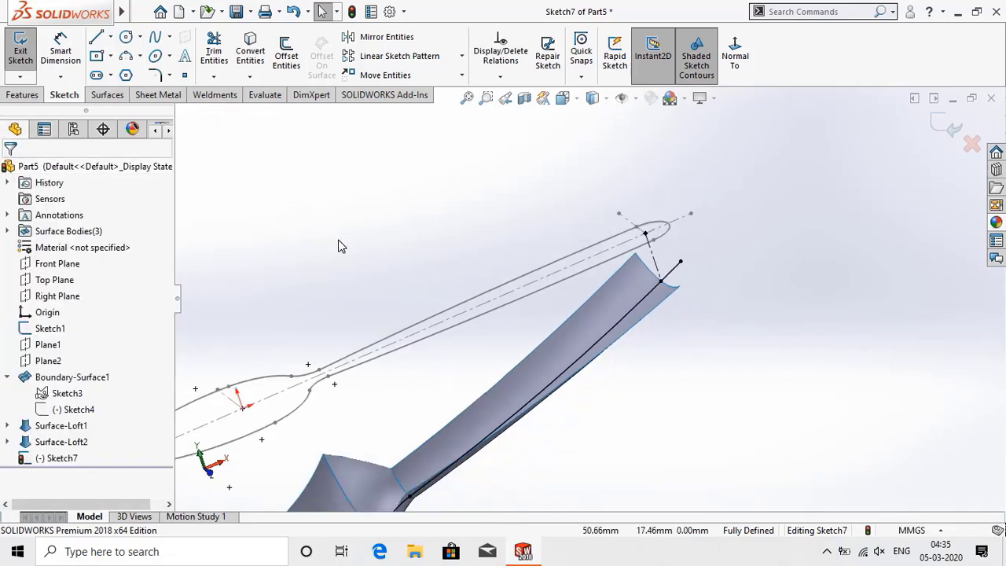
scroll(339, 248, up, 2)
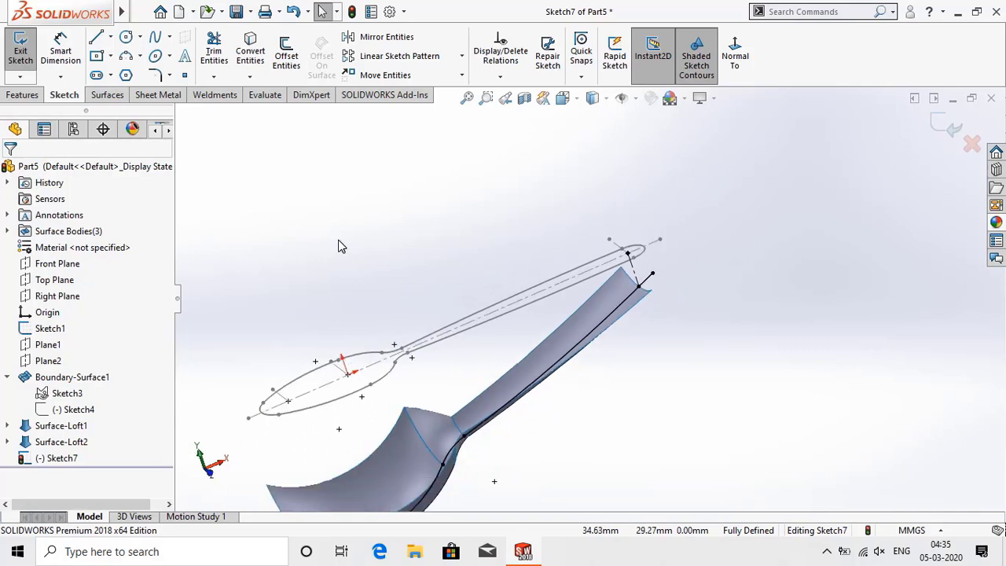
mouse_move(339, 246)
middle_down()
mouse_move(339, 184)
mouse_move(299, 254)
mouse_move(314, 285)
mouse_move(305, 271)
middle_up()
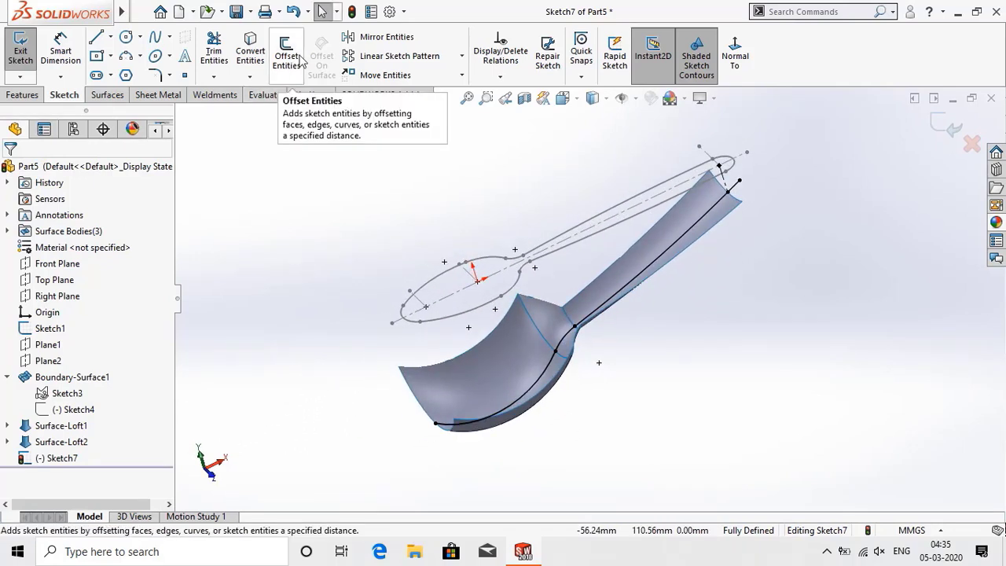
click(214, 49)
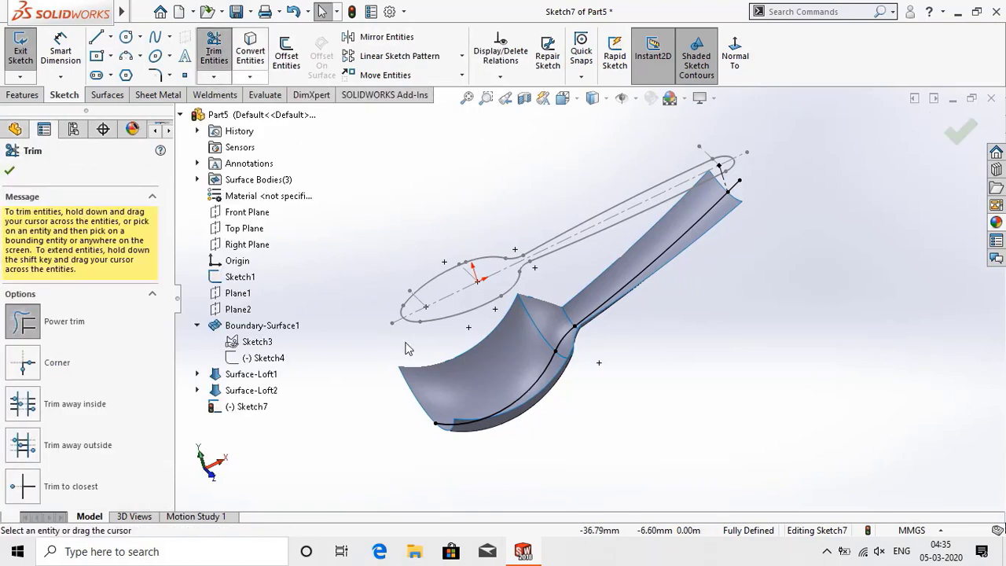
mouse_move(512, 358)
mouse_down()
mouse_move(552, 391)
mouse_move(546, 336)
mouse_move(560, 334)
mouse_up()
drag(623, 284, 666, 290)
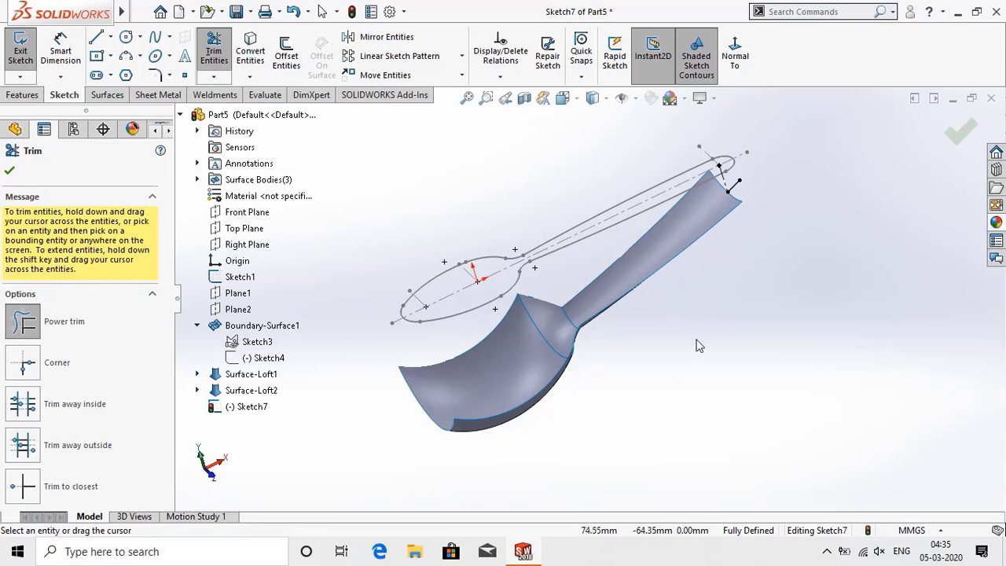
scroll(699, 346, up, 1)
click(961, 131)
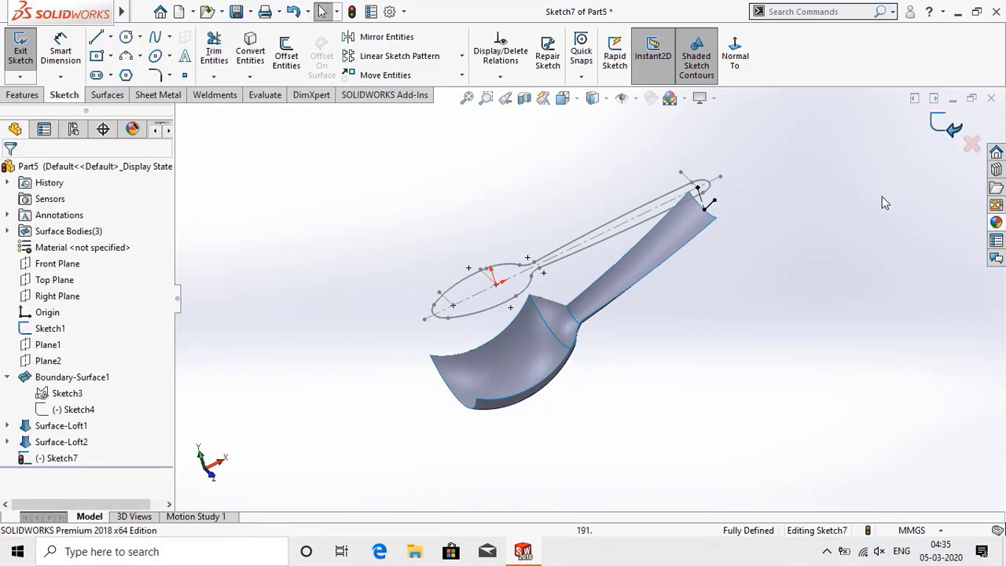
- Drag the short line's endpoint up and to the right to reposition it
middle_drag(826, 211, 771, 214)
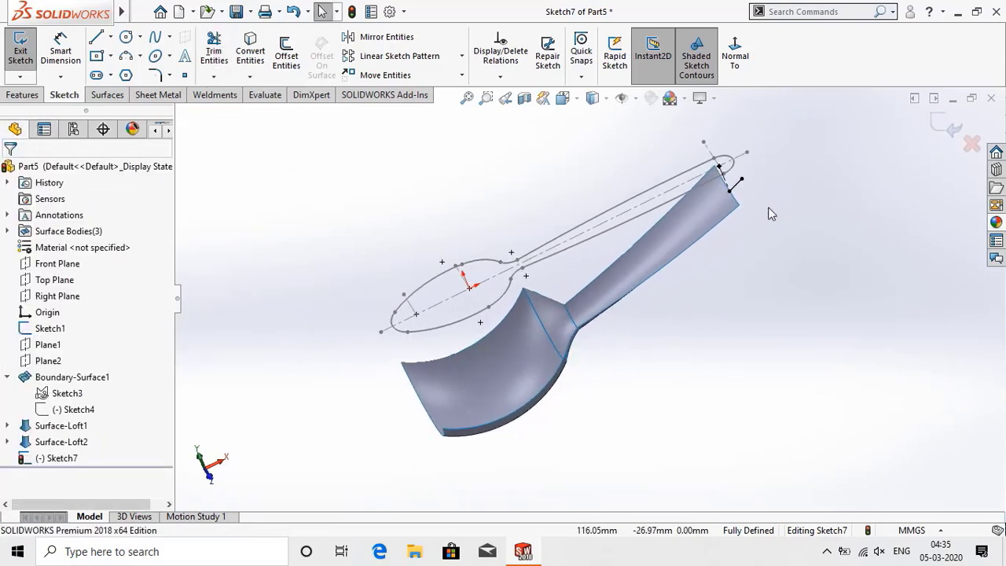
drag(743, 187, 755, 177)
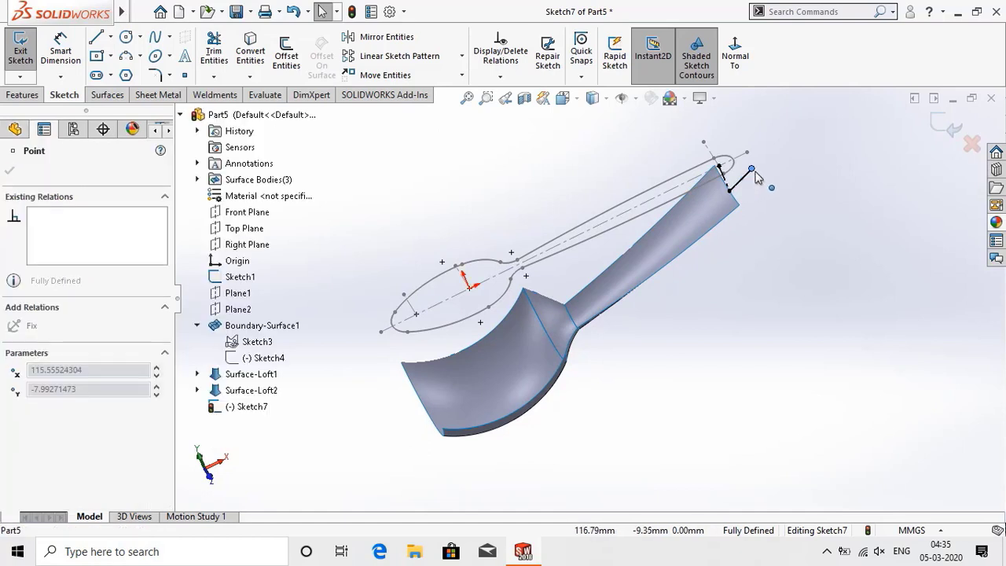
scroll(773, 147, down, 5)
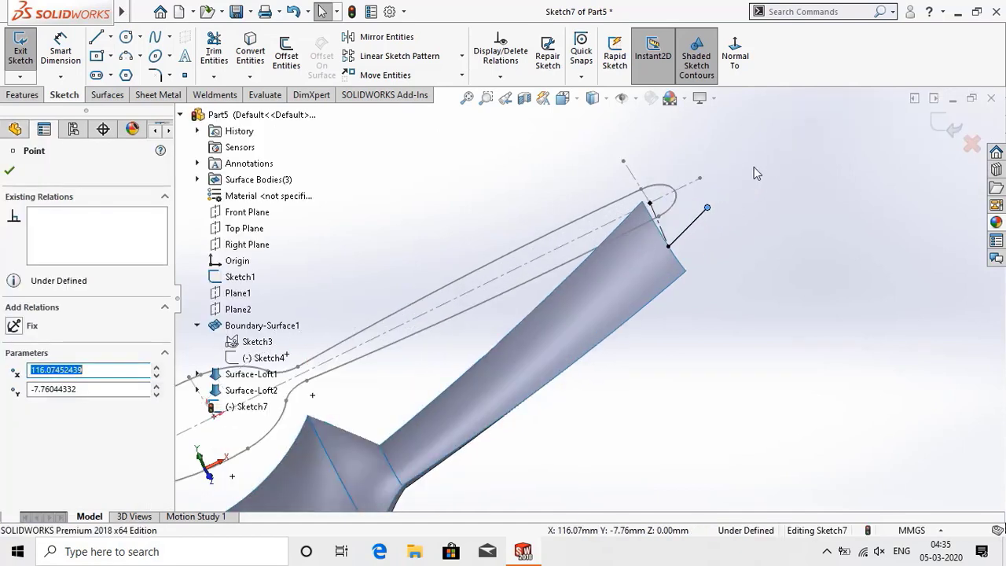
click(751, 212)
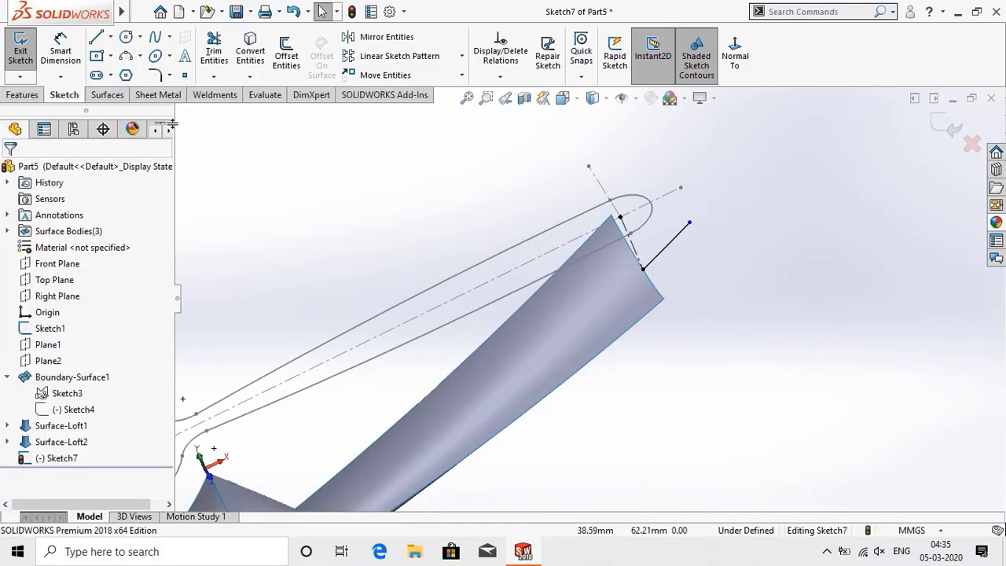
- Exit Sketch7 and return to the surface modelling tools
click(108, 95)
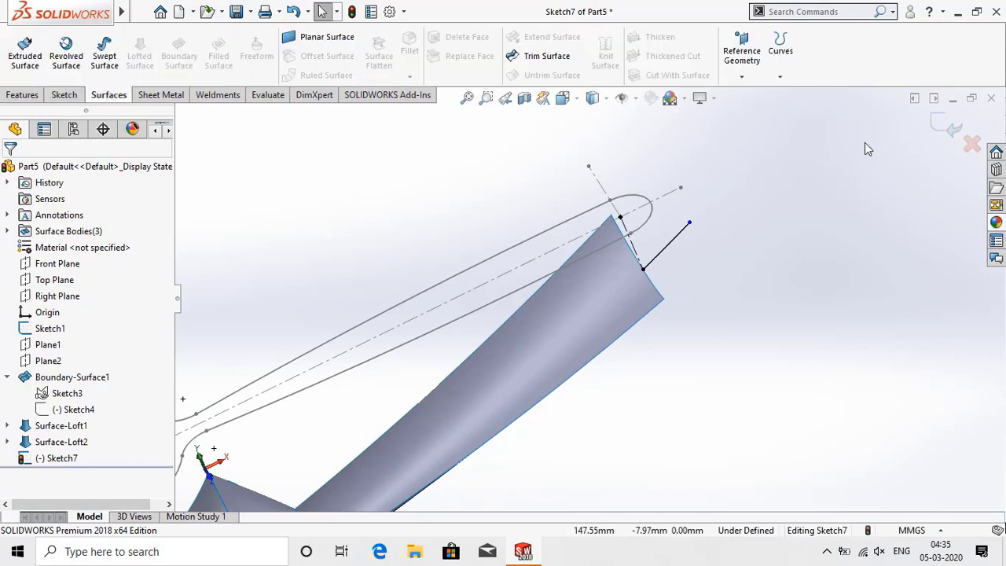
click(951, 125)
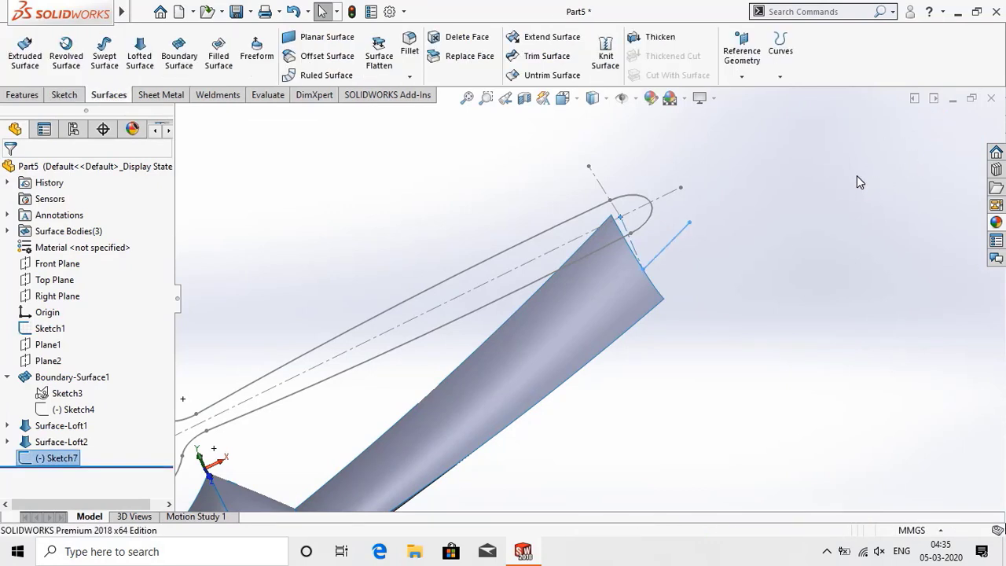
click(857, 182)
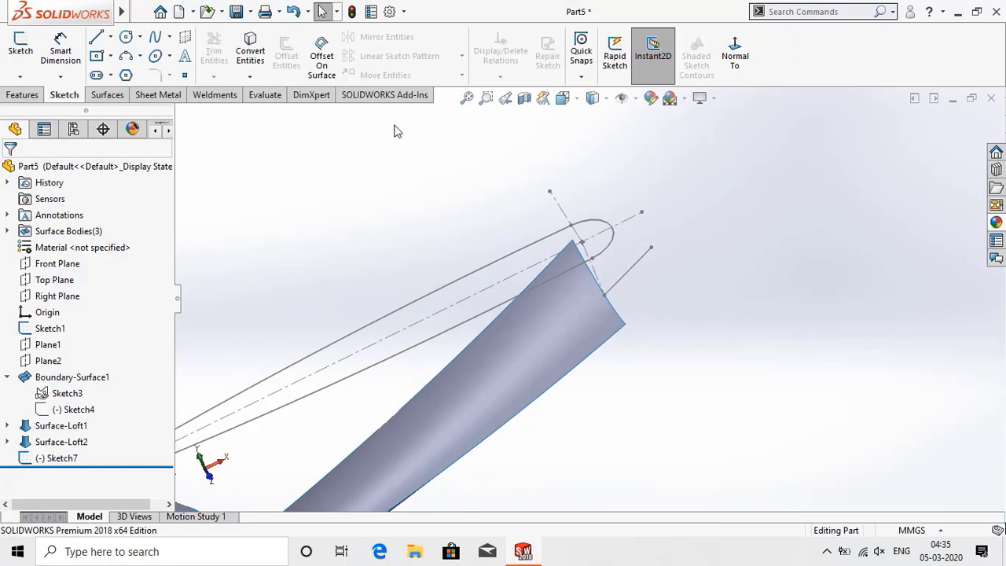
click(96, 93)
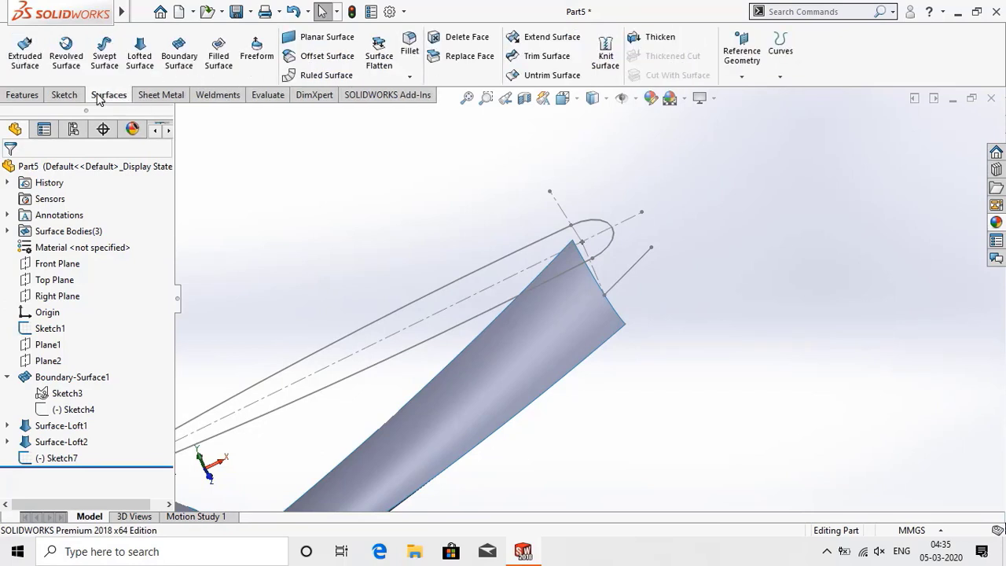
- Create Boundary-Surface2 from the handle loft's end edge and the Sketch7 line
click(175, 51)
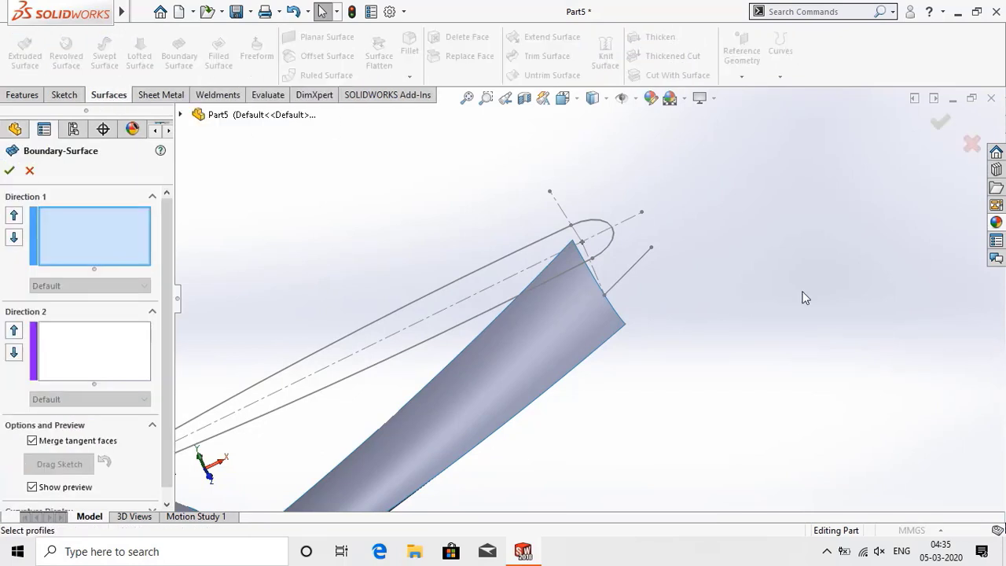
click(617, 317)
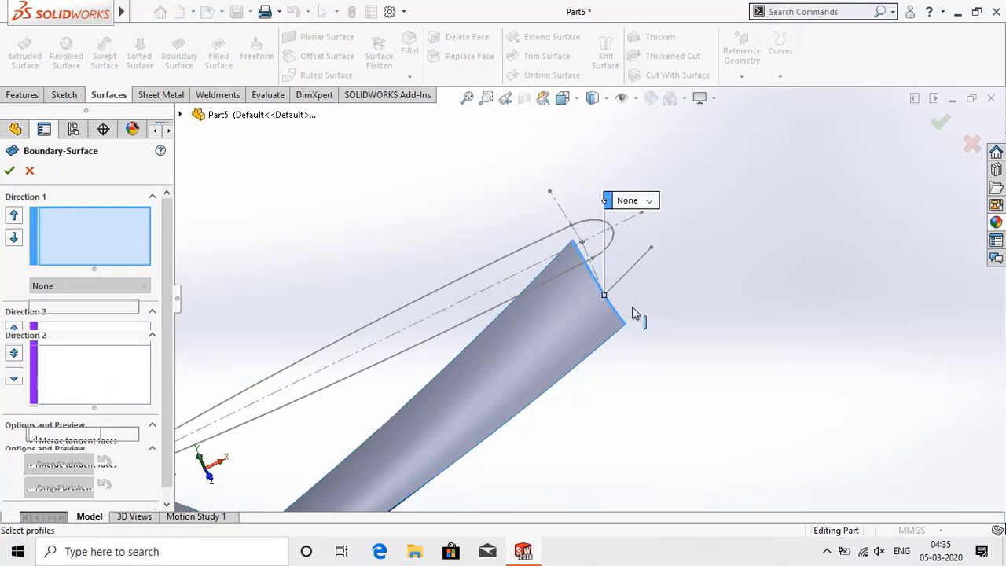
click(55, 390)
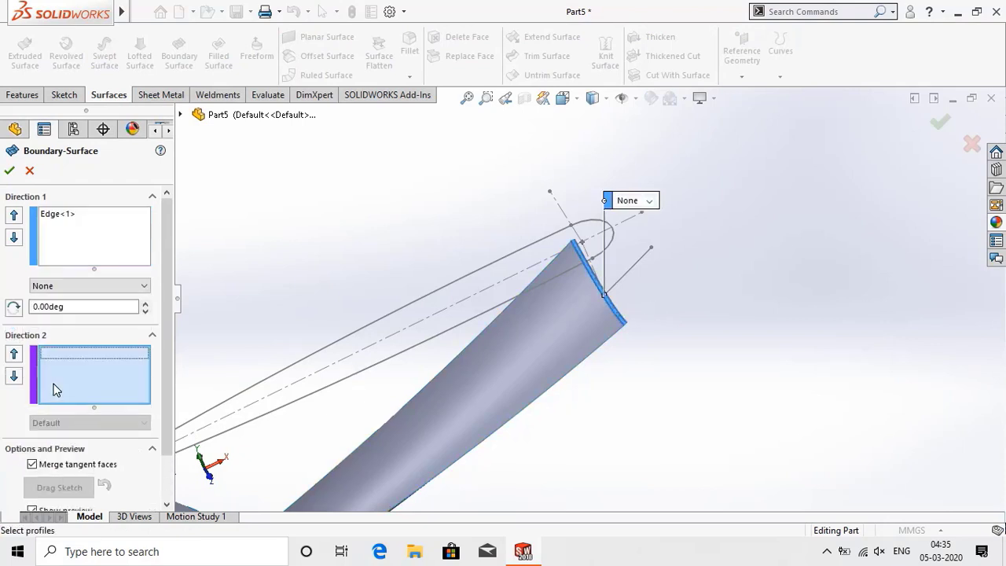
click(638, 263)
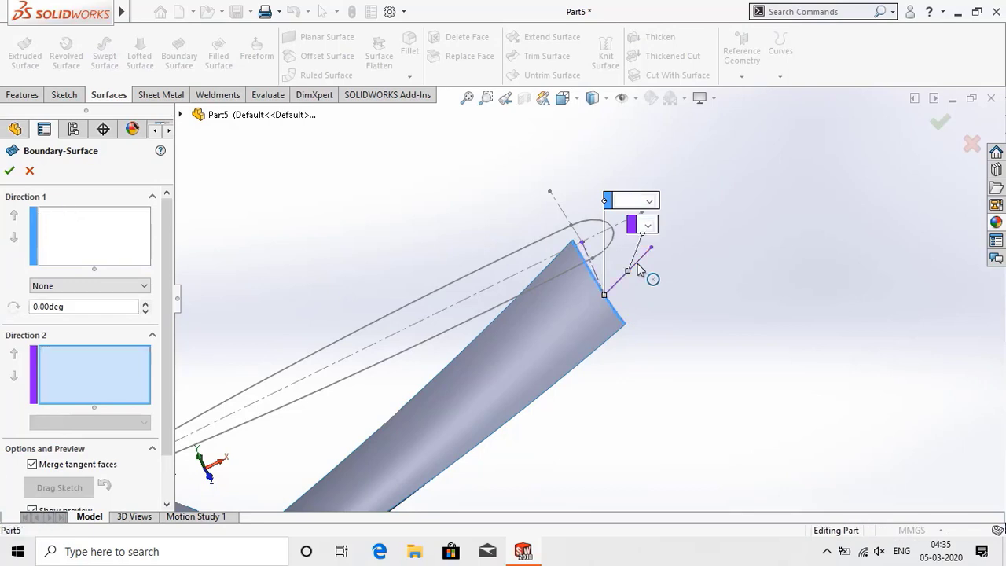
click(9, 171)
scroll(441, 236, up, 6)
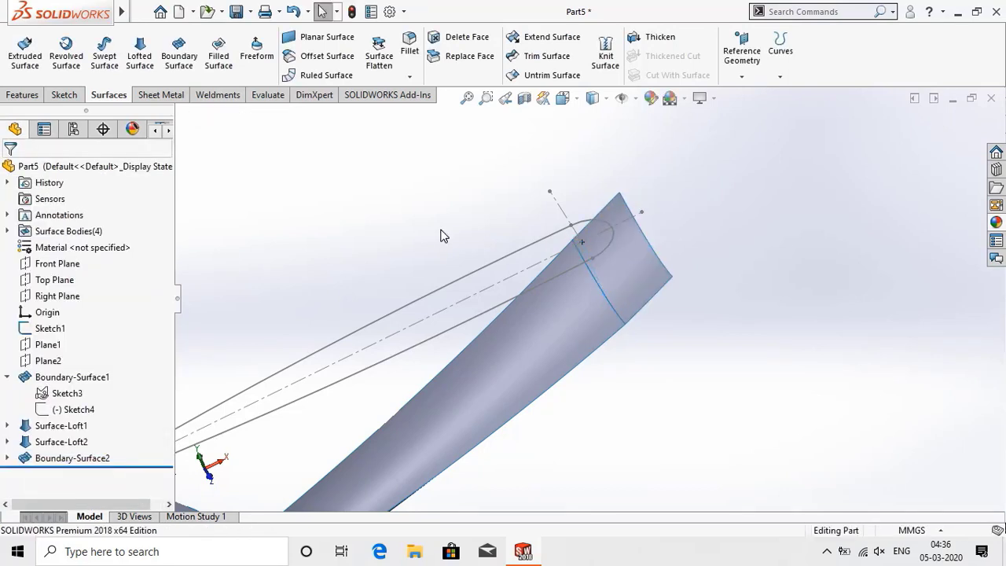
- From a tilted front view, highlight Surface-Loft1, Surface-Loft2 and Boundary-Surface2 under Surface Bodies
click(212, 479)
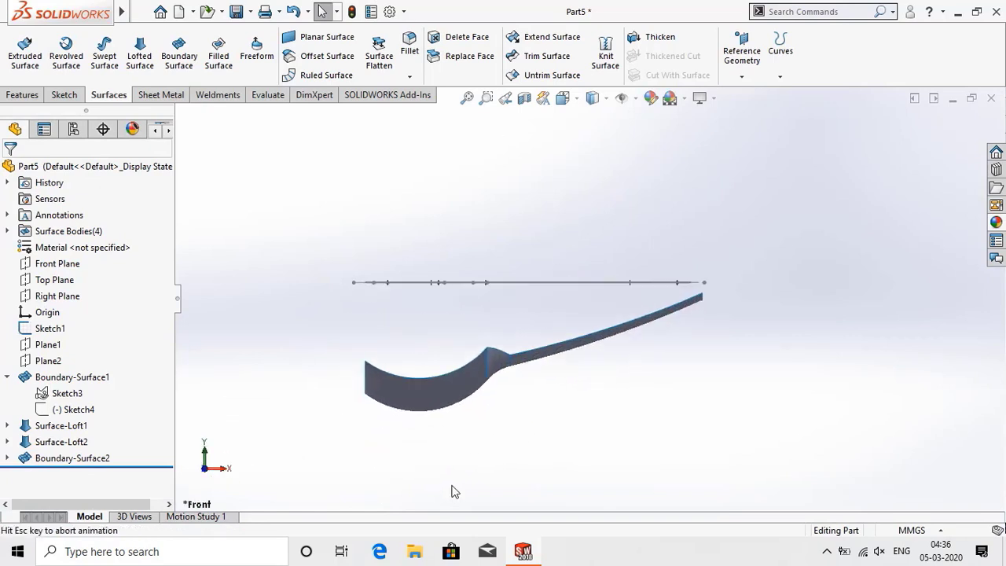
middle_drag(670, 343, 681, 439)
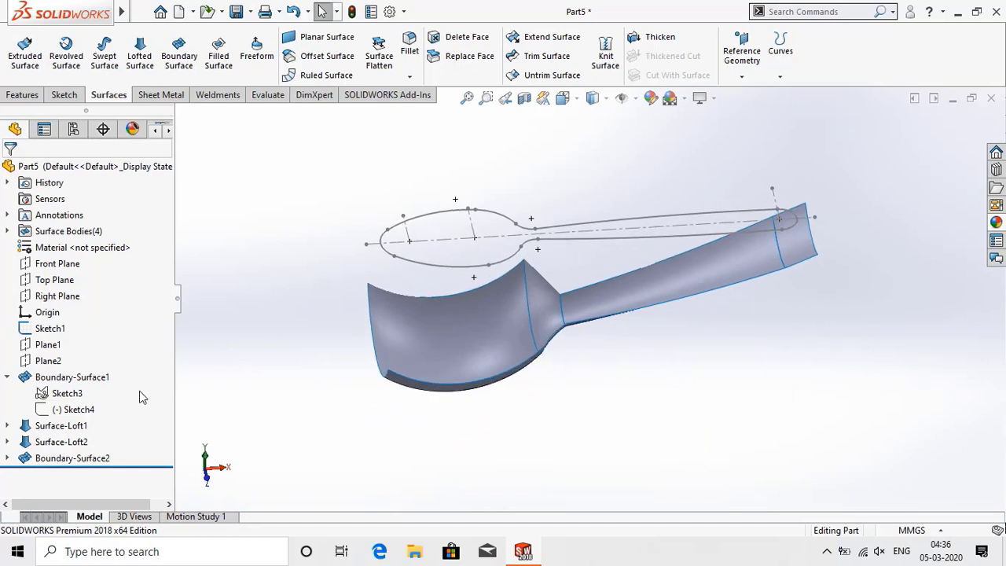
click(6, 231)
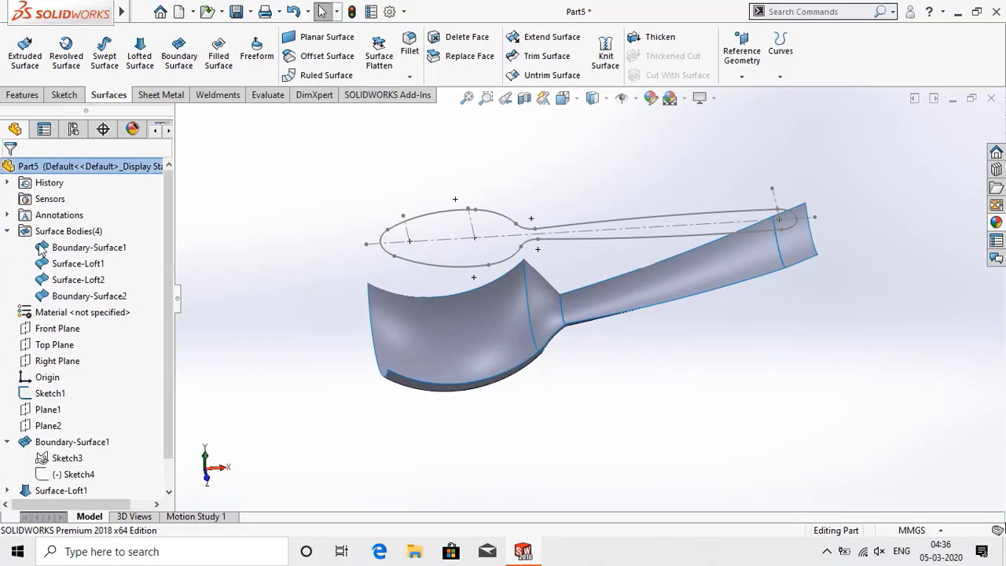
click(57, 265)
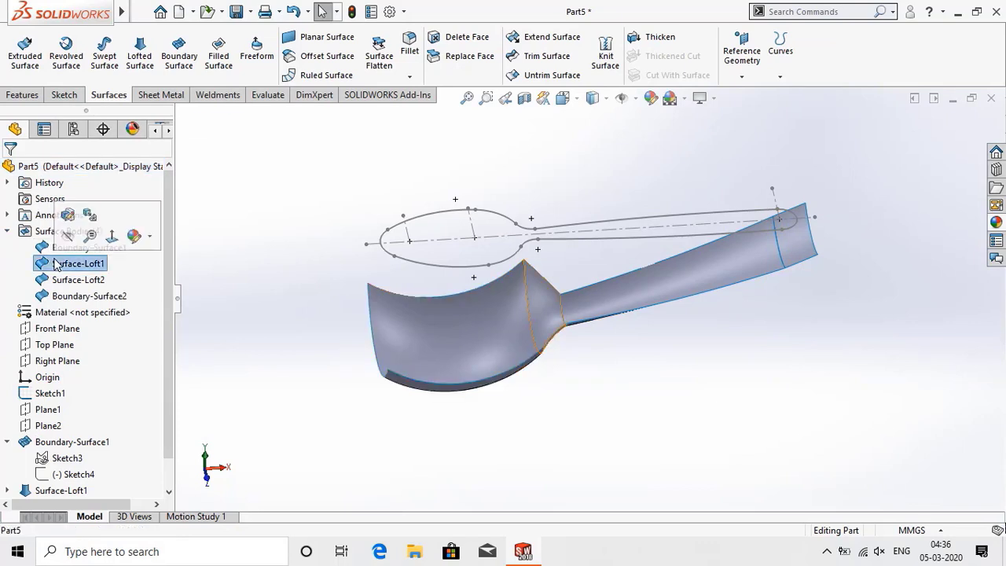
click(59, 281)
click(60, 295)
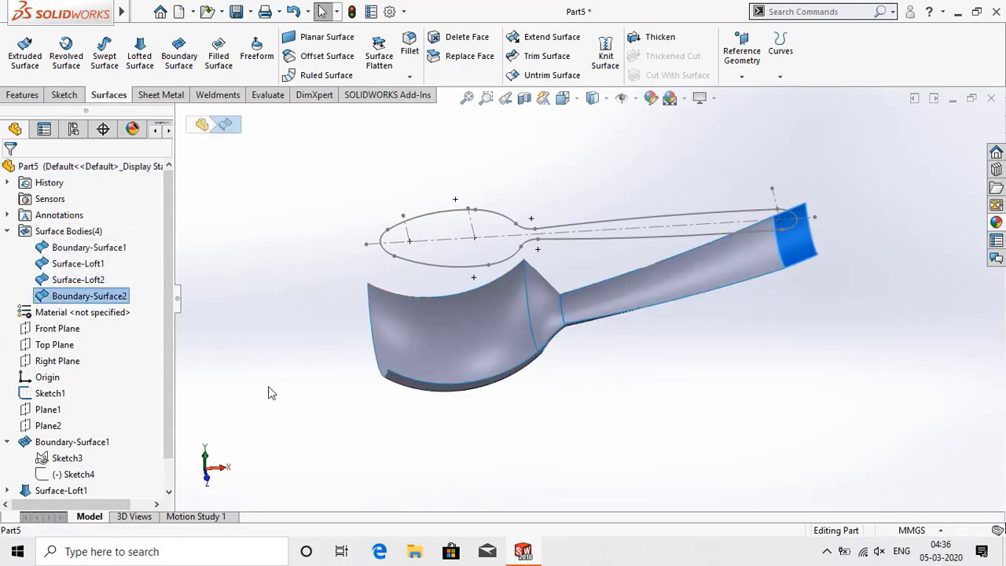
click(281, 391)
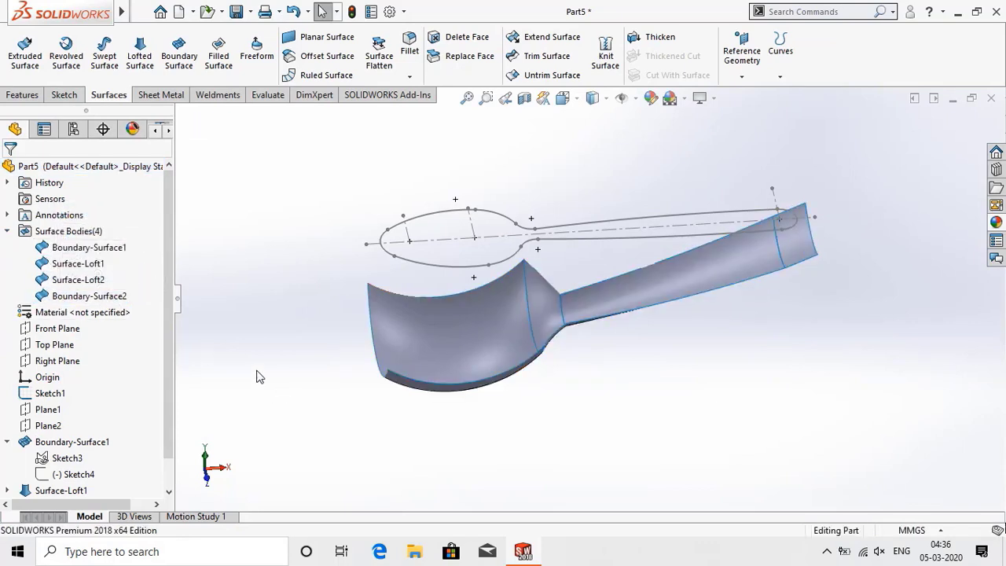
- Knit the bowl, both handle lofts and the end cap into Surface-Knit1, then check it
click(599, 60)
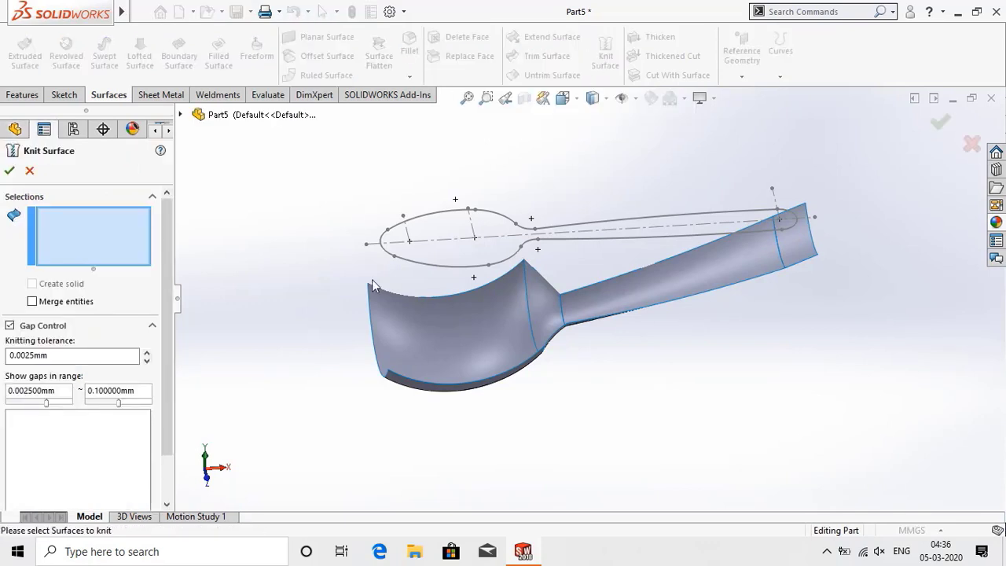
click(449, 338)
click(619, 307)
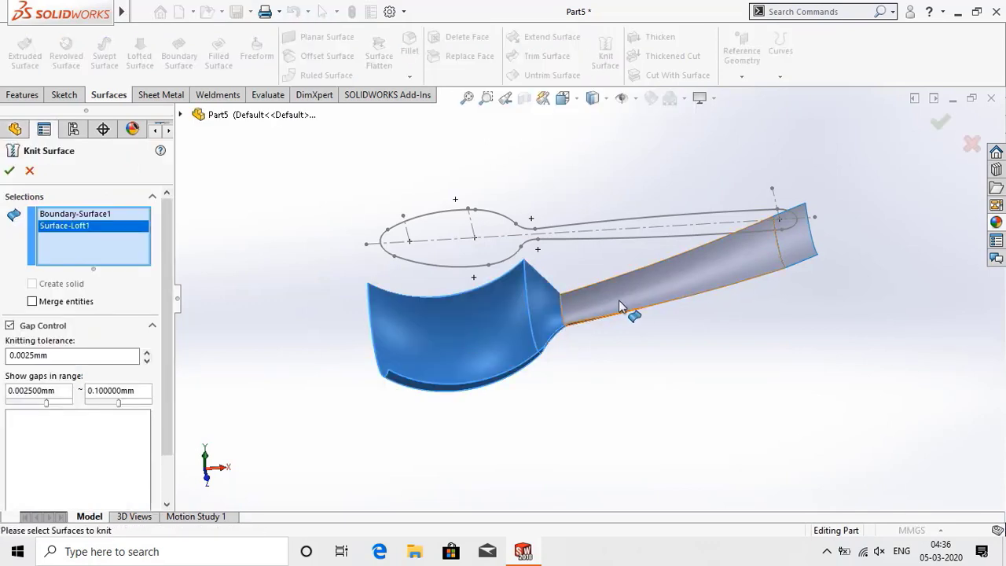
click(633, 303)
click(798, 253)
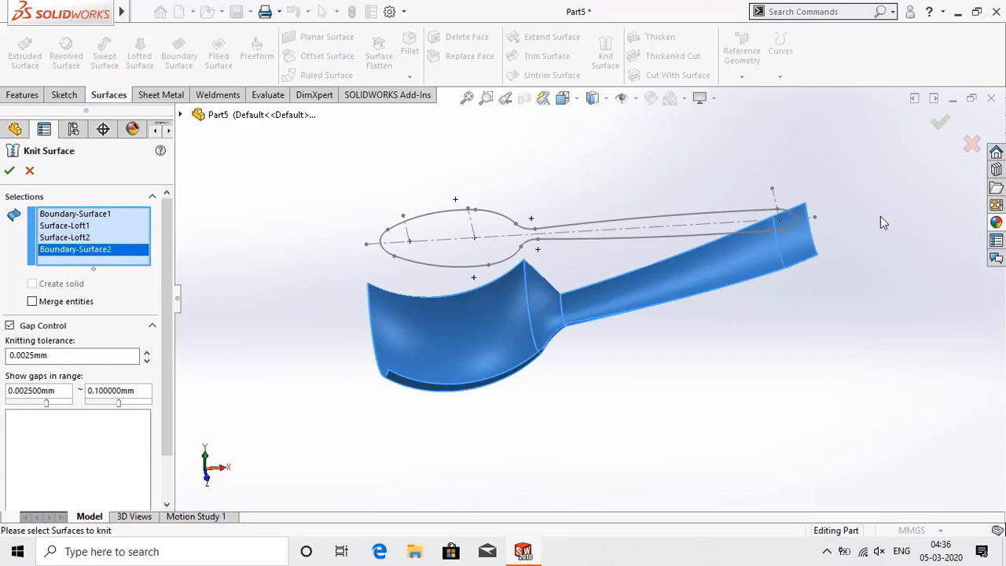
click(940, 124)
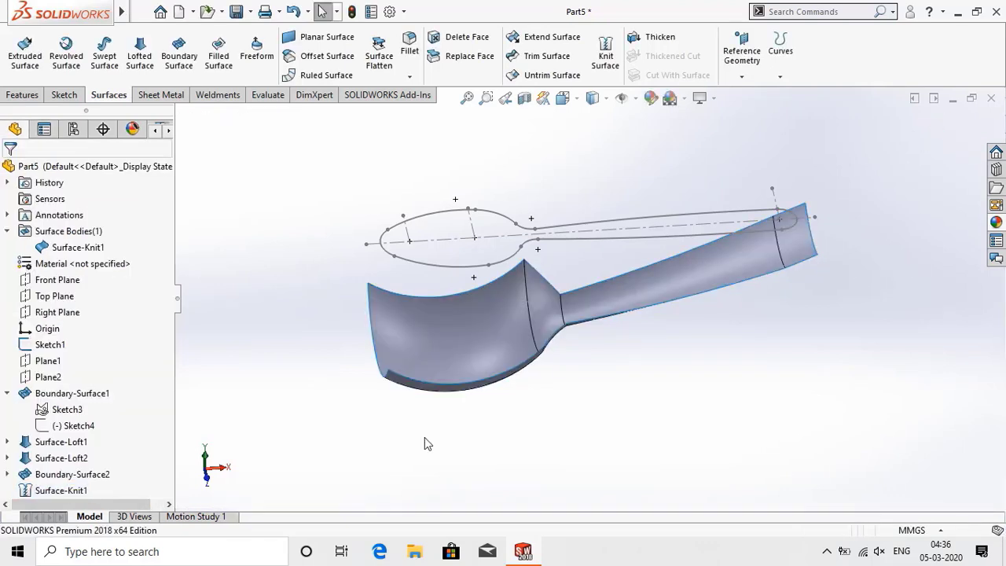
click(73, 249)
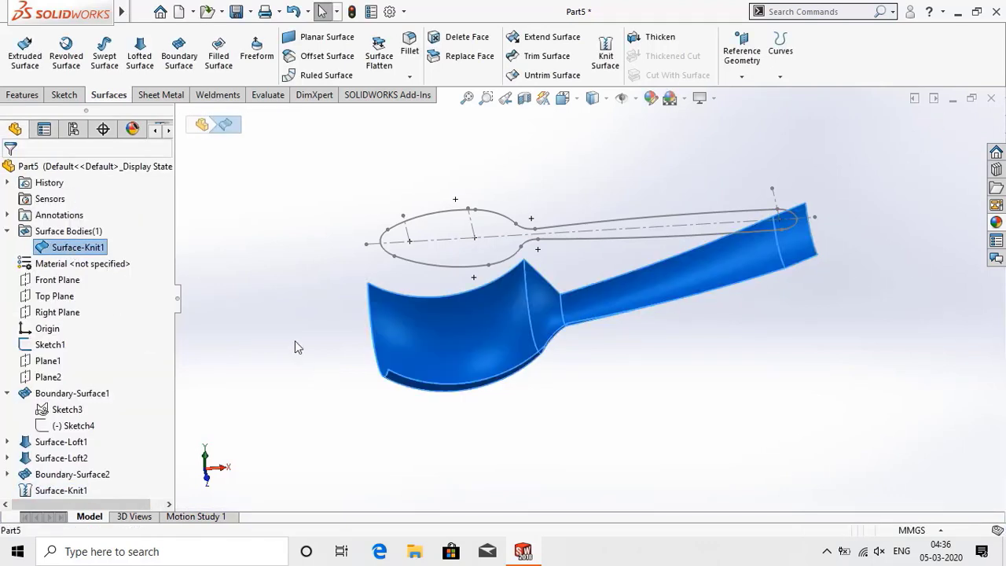
click(277, 313)
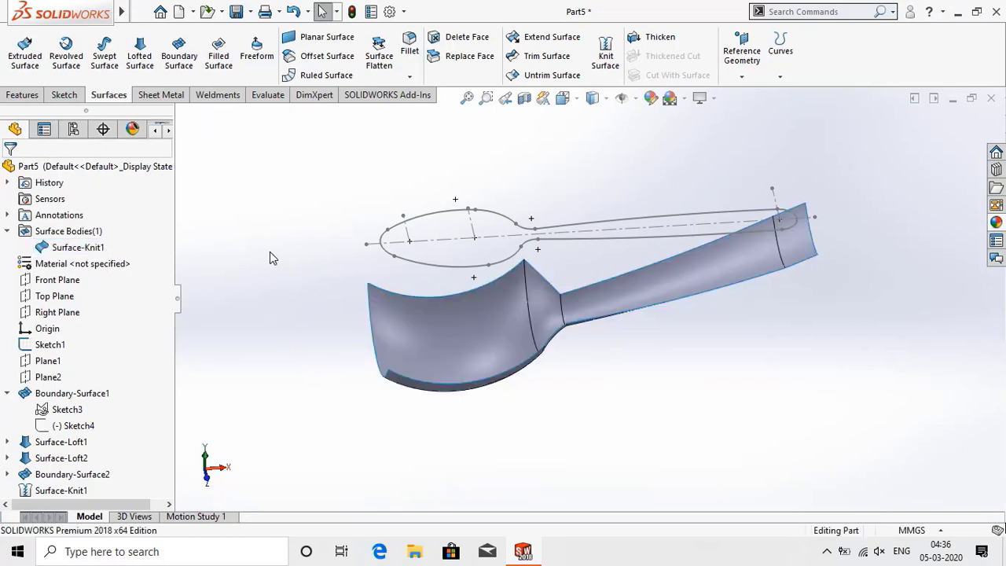
middle_drag(270, 258, 278, 283)
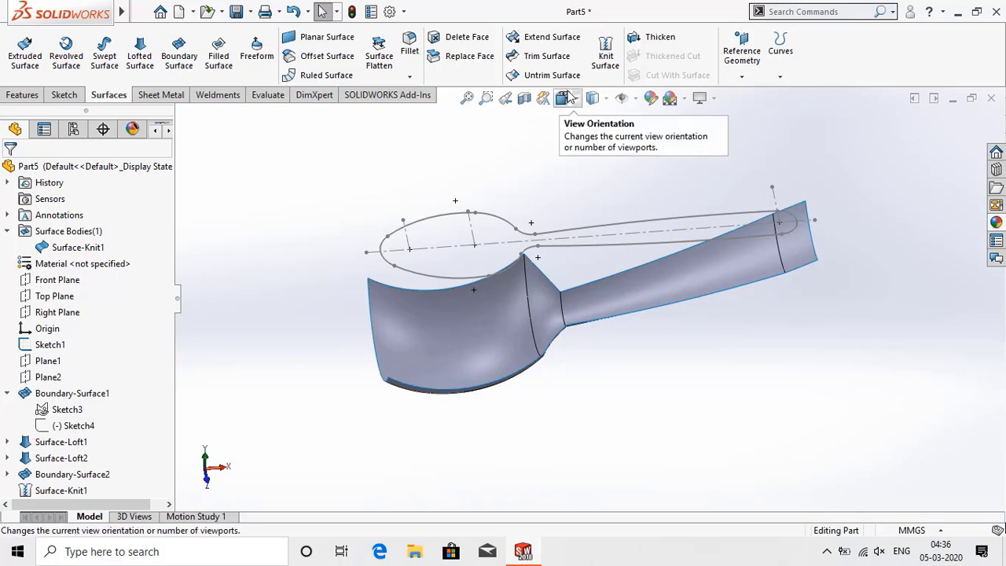
- Trim the knitted surface with Sketch1, removing the region outside the spoon outline
click(546, 63)
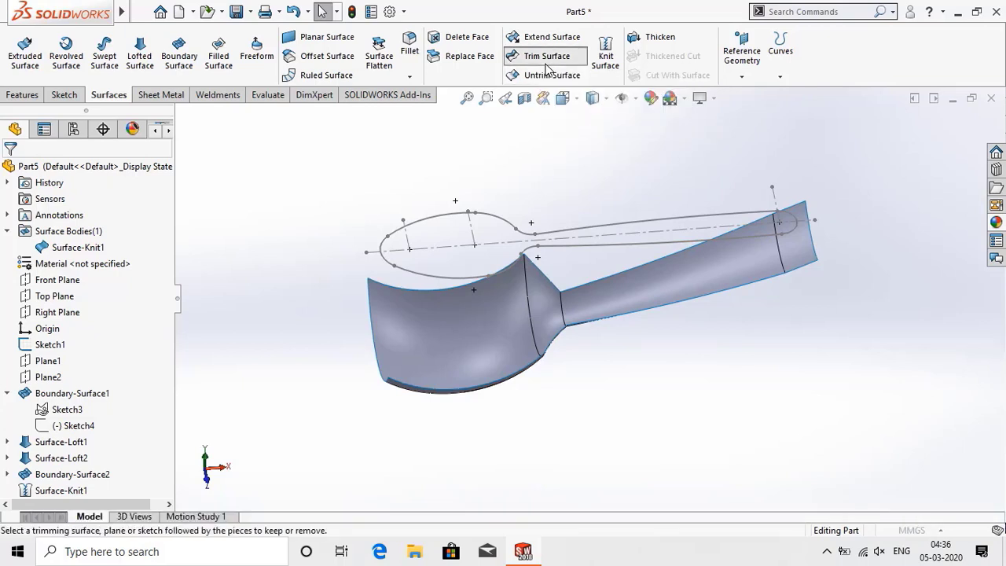
click(430, 217)
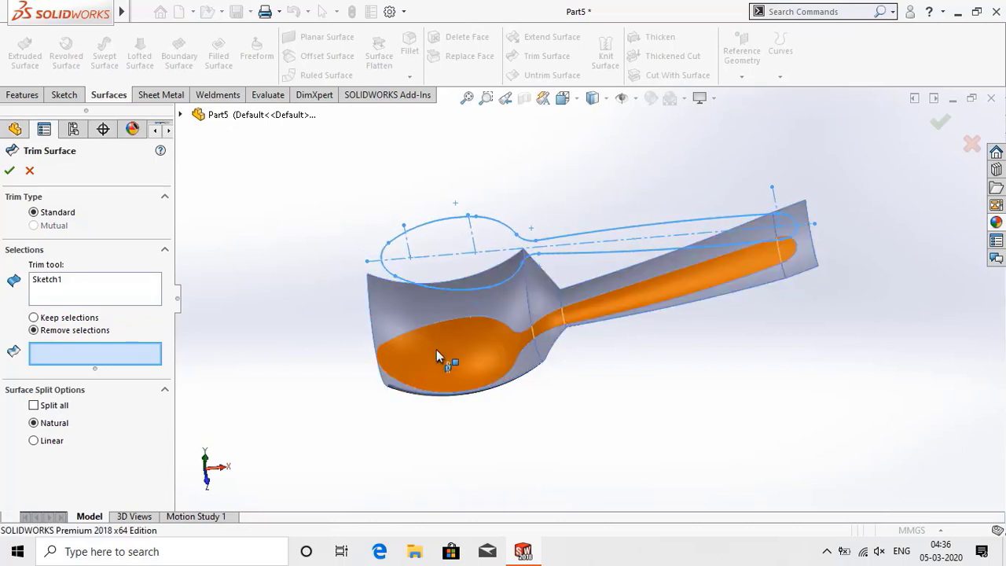
middle_drag(288, 307, 291, 365)
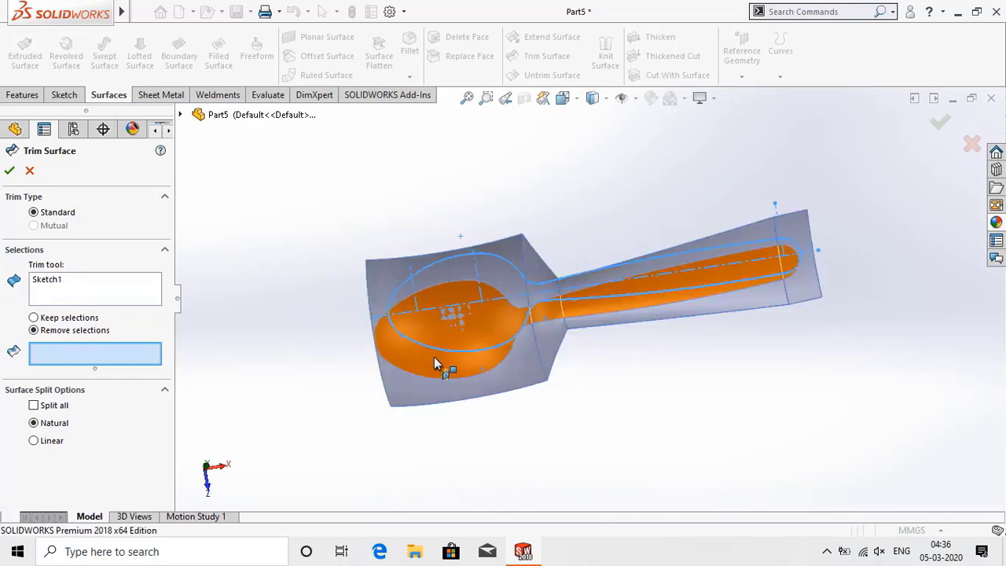
click(420, 395)
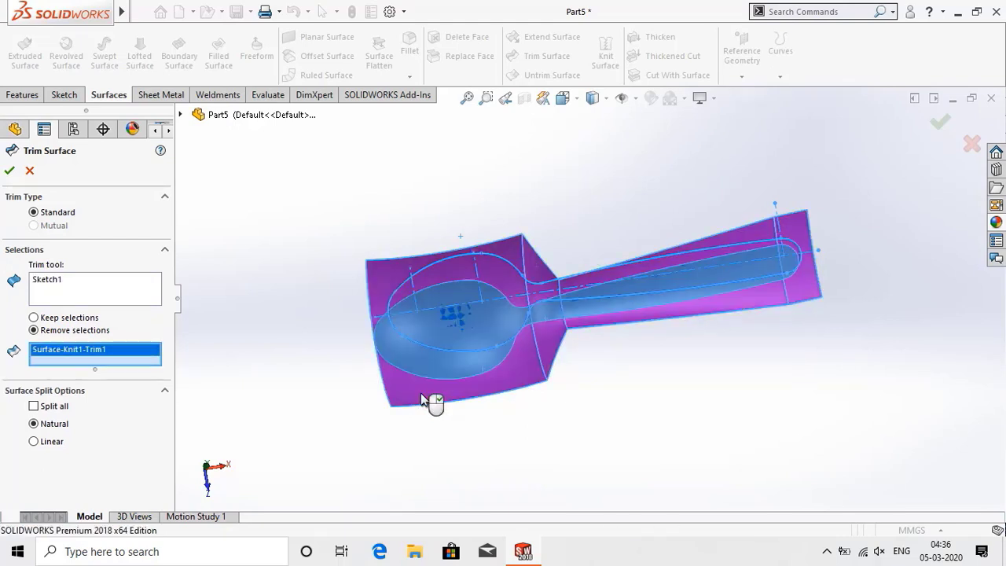
click(9, 172)
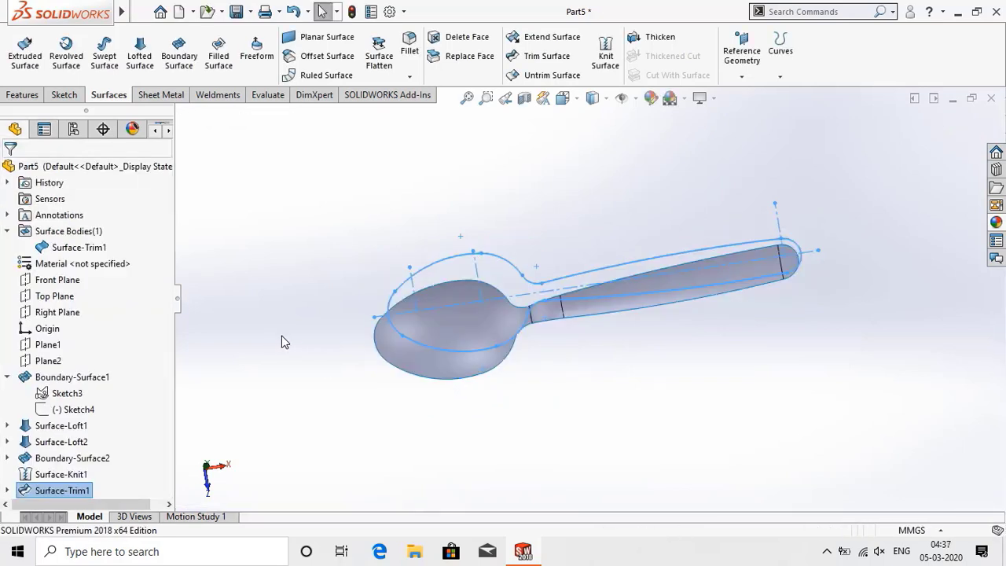
click(281, 342)
middle_drag(282, 342, 211, 491)
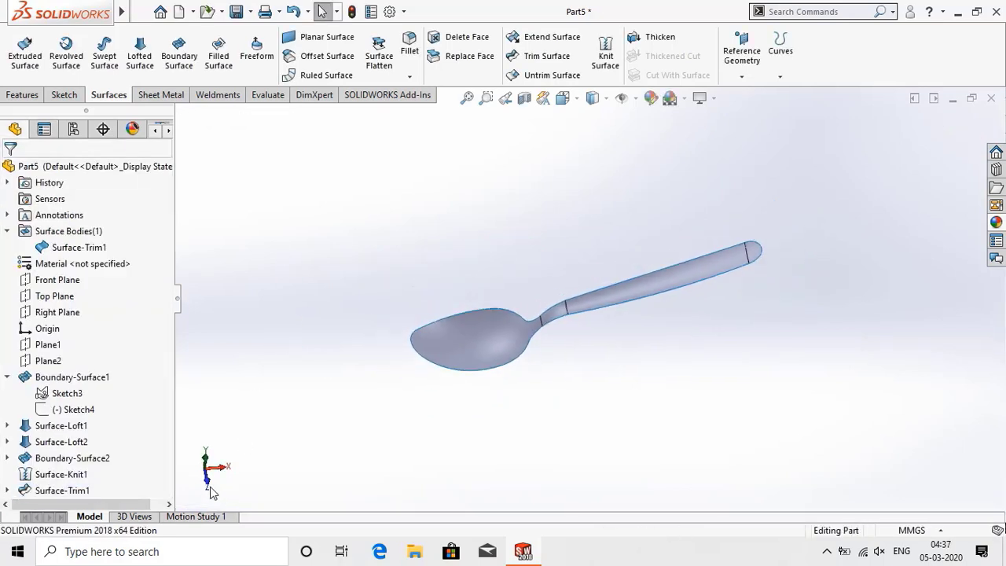
click(208, 482)
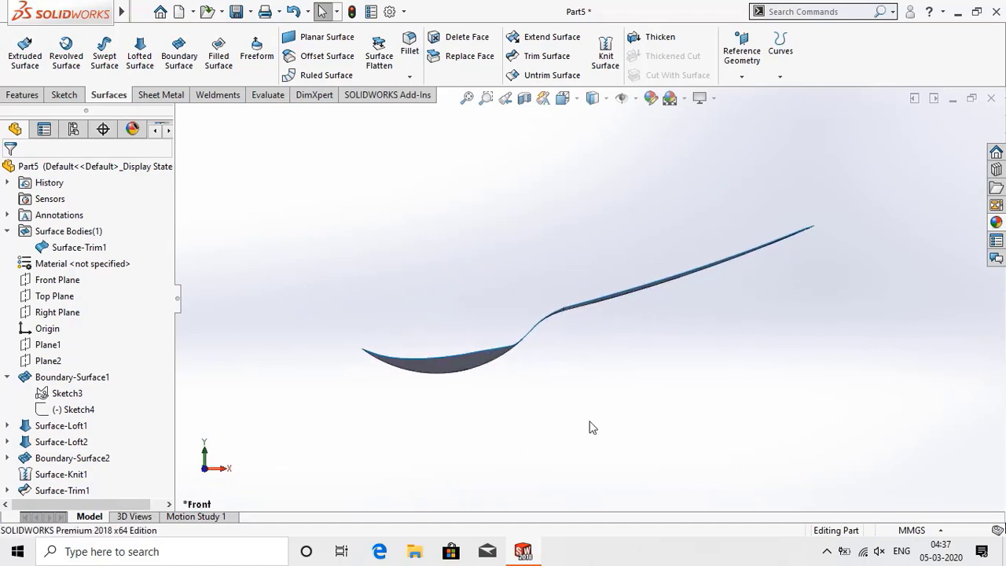
middle_drag(644, 380, 650, 467)
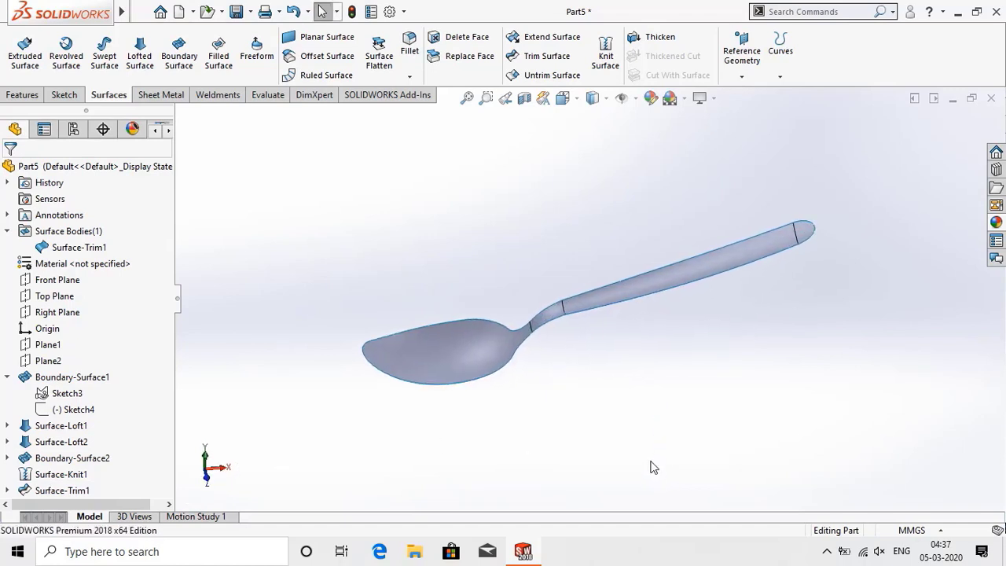
click(659, 37)
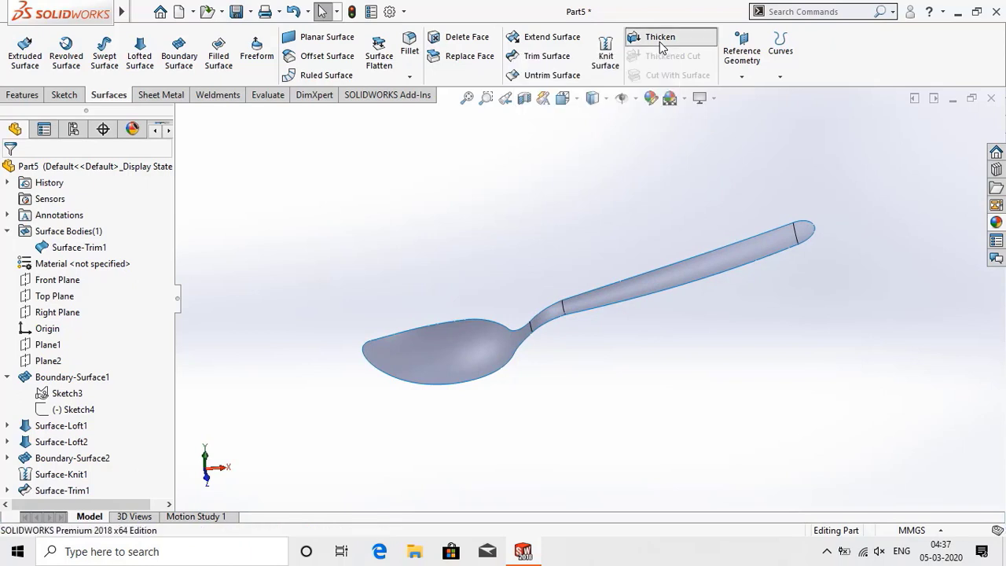
- Thicken Surface-Trim1 by 1.00 mm into a solid spoon
click(417, 351)
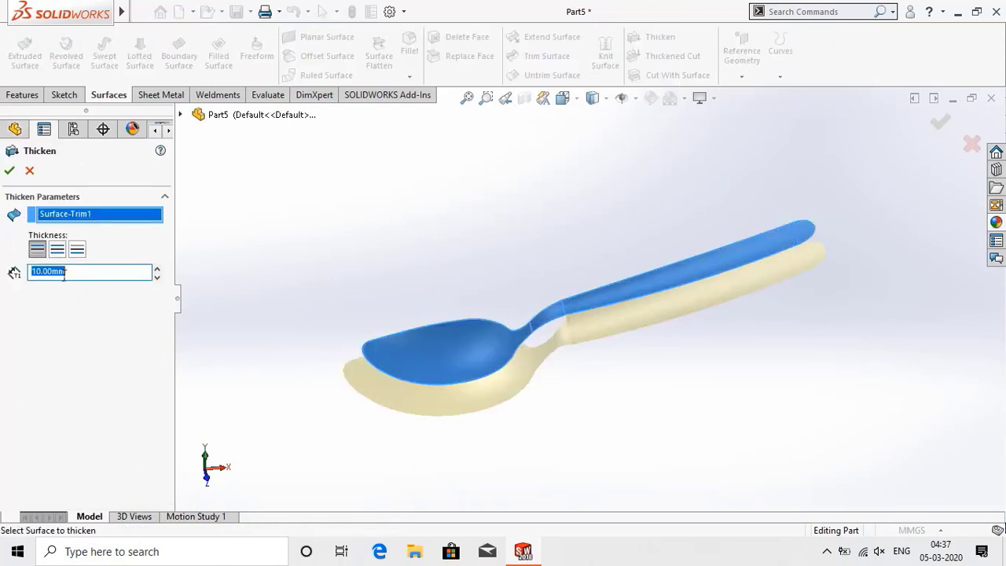
text(1)
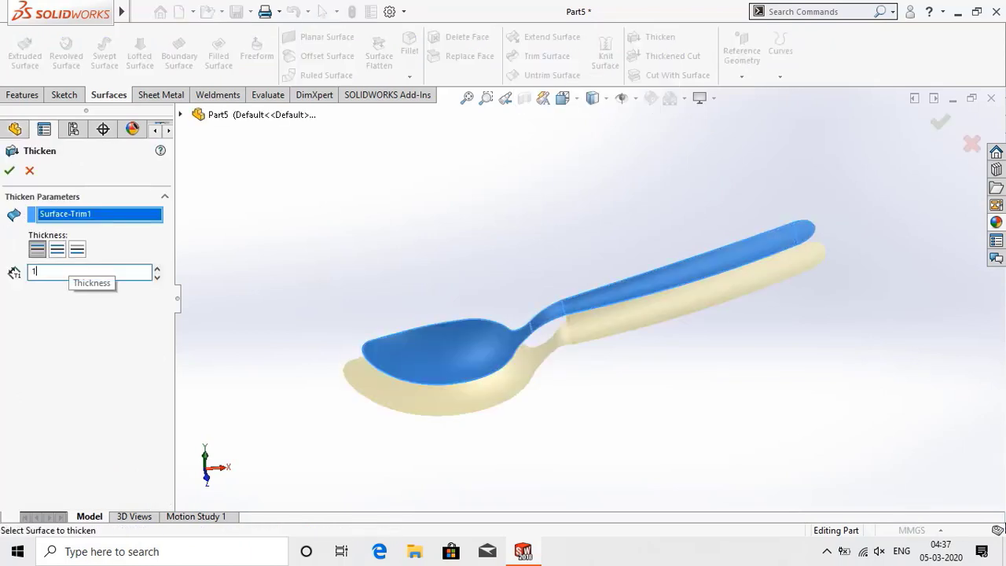
key(Return)
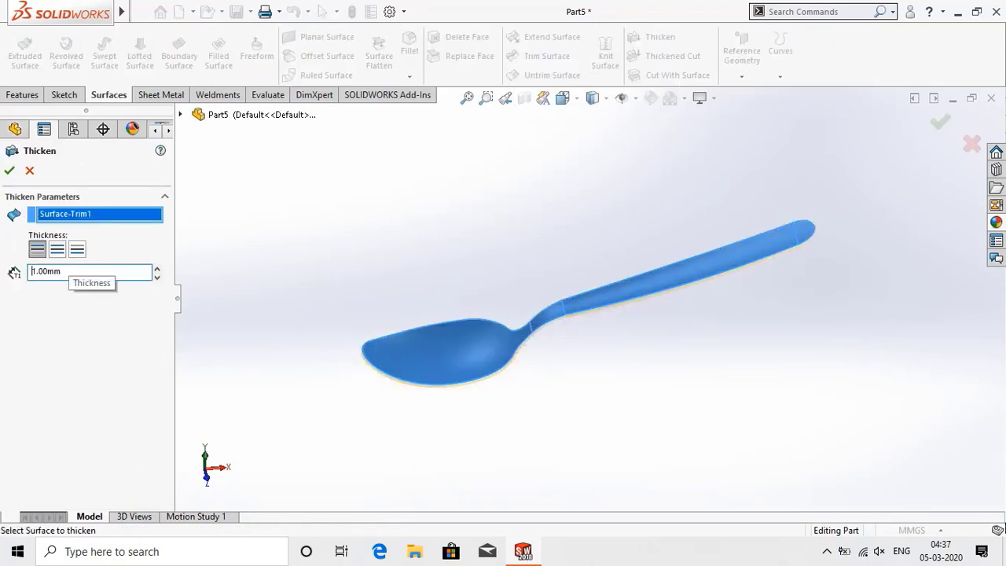
click(9, 171)
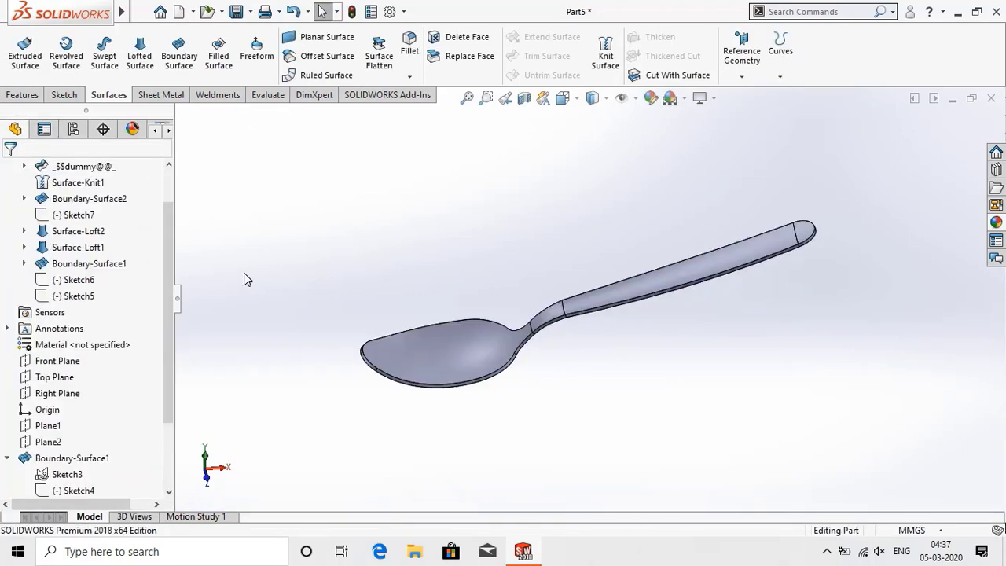
- Apply the Metal > Gold matte gold appearance to the whole Part5 spoon
click(651, 98)
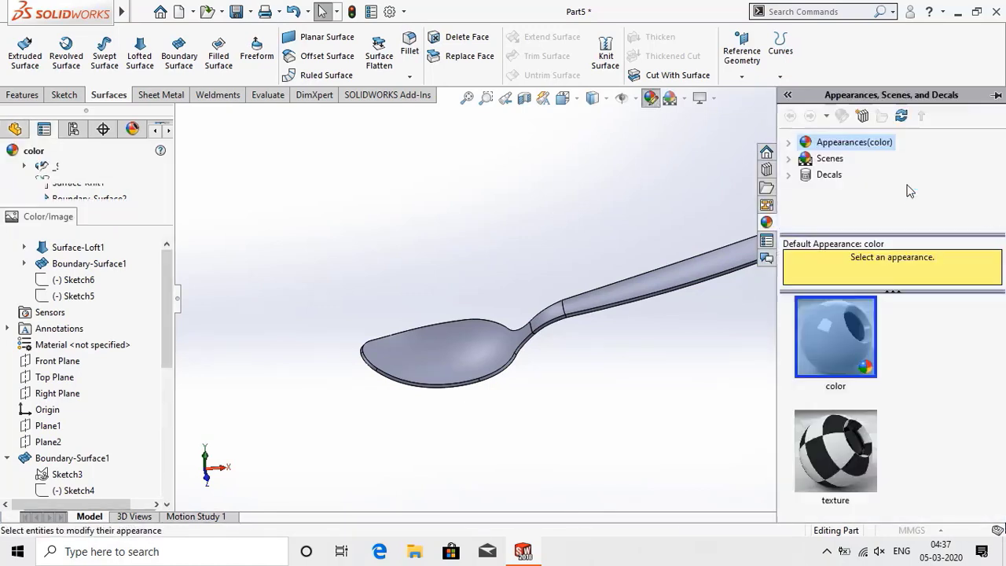
click(789, 143)
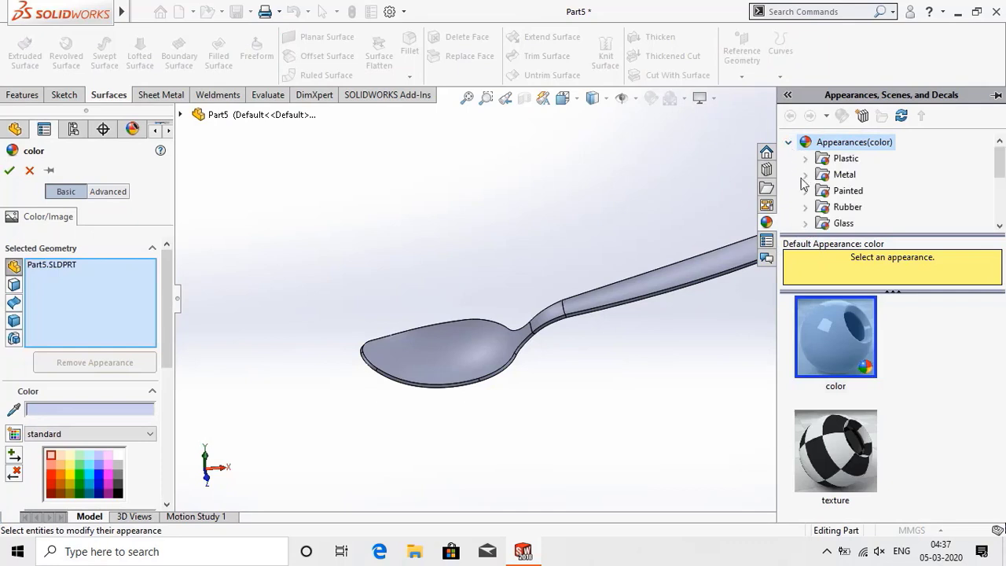
click(805, 174)
scroll(821, 193, down, 4)
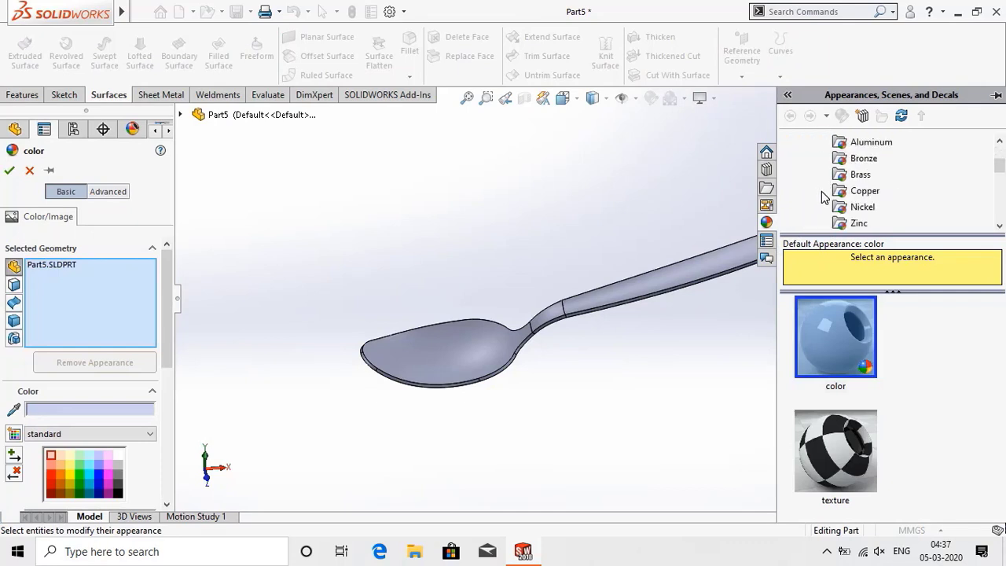
scroll(822, 196, down, 2)
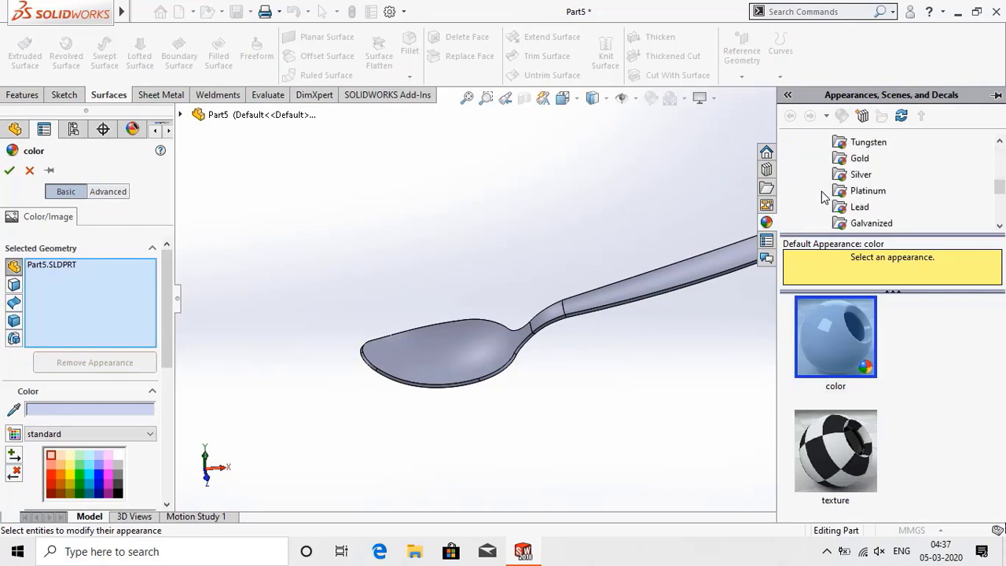
click(857, 159)
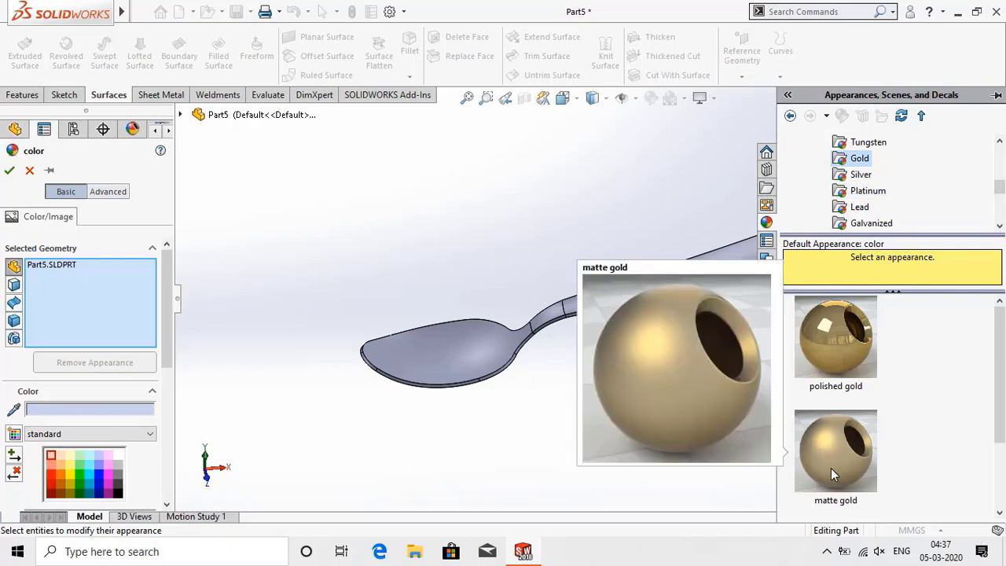
drag(831, 468, 449, 380)
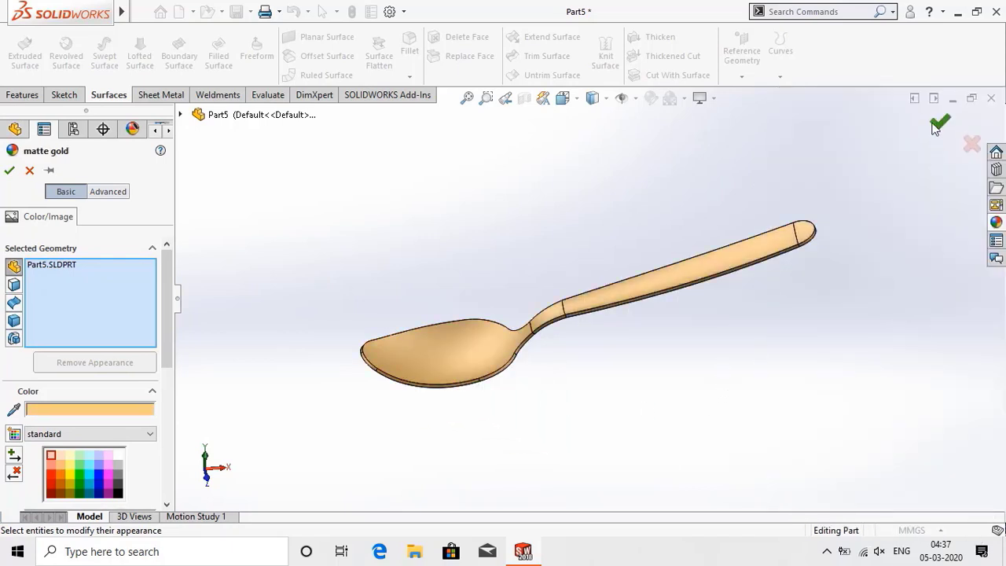
click(939, 124)
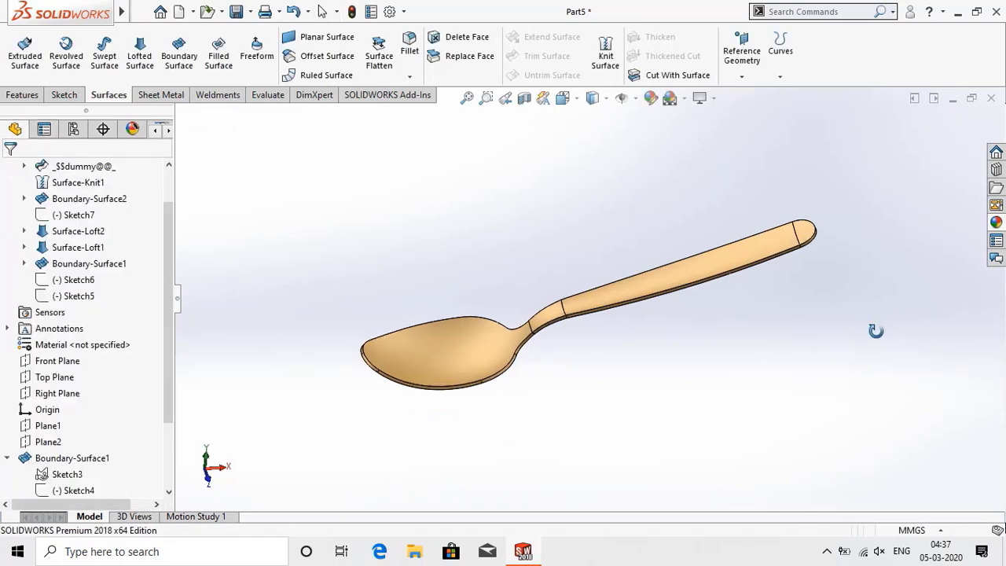
- Switch the gold spoon's display to Cartoon rendering
middle_drag(875, 330, 875, 353)
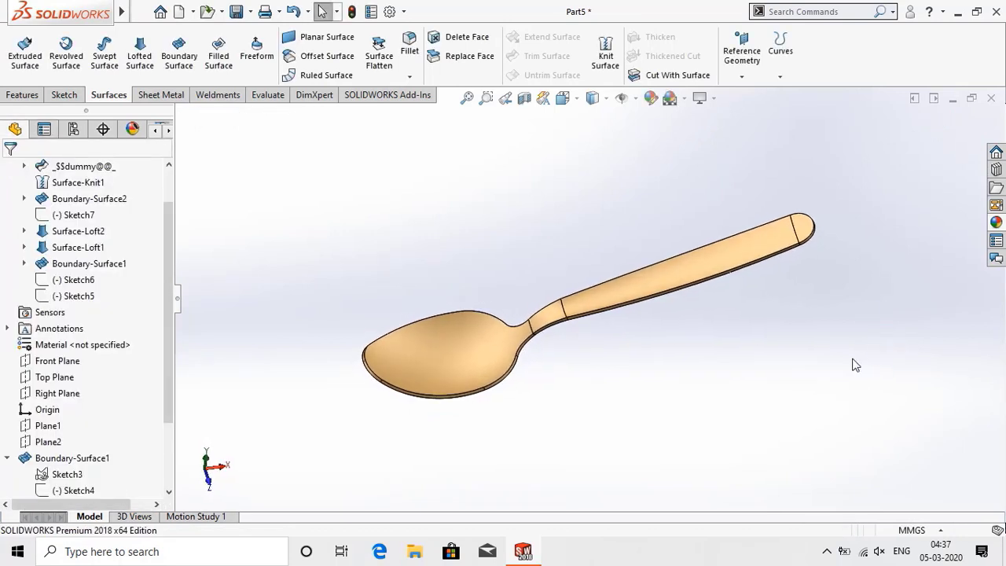
click(699, 97)
click(707, 172)
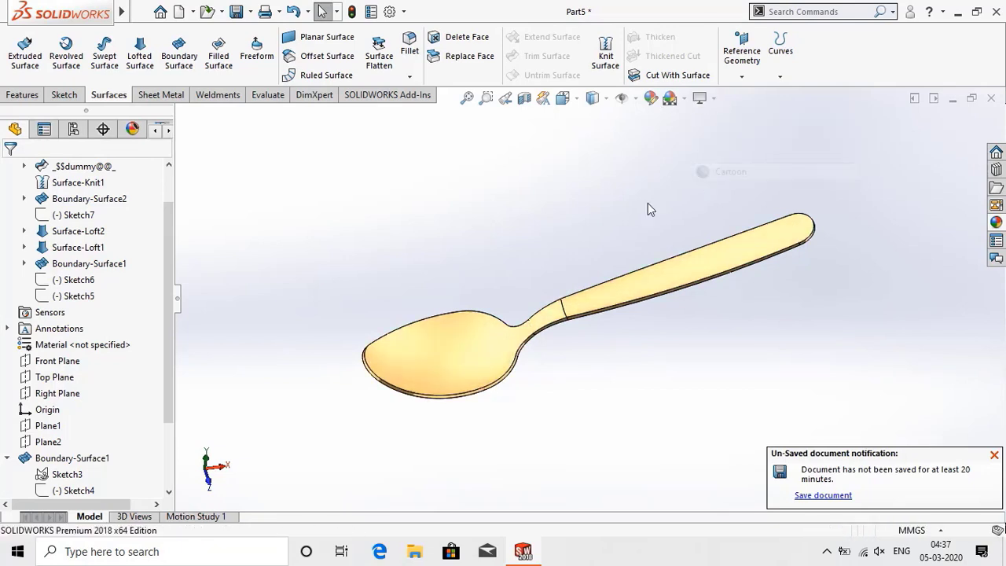
mouse_move(634, 195)
middle_down()
mouse_move(665, 198)
mouse_move(656, 209)
mouse_move(651, 189)
middle_up()
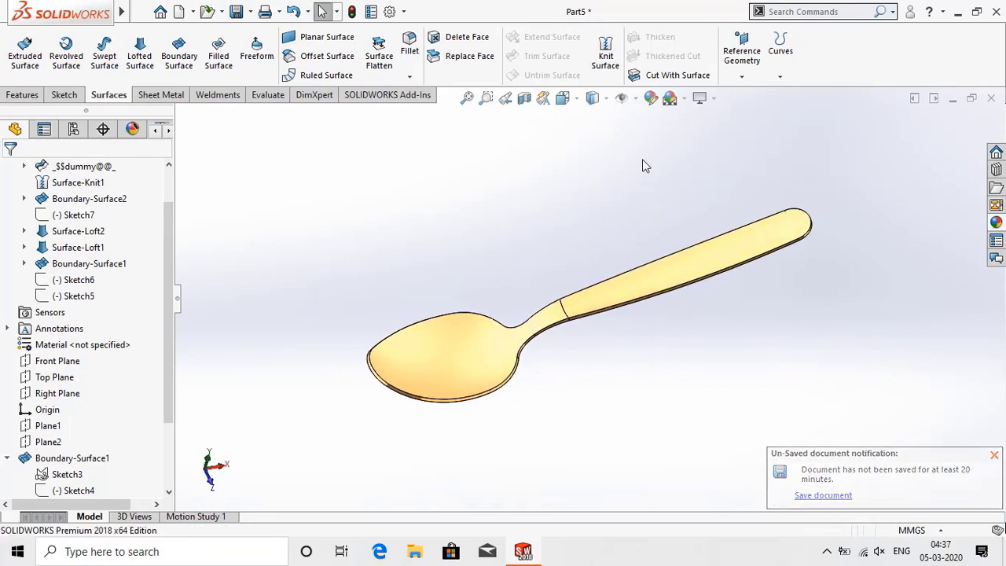
- Try the Plain White scene, then settle on Backdrop - Grey with Overhead Light
click(670, 98)
click(694, 137)
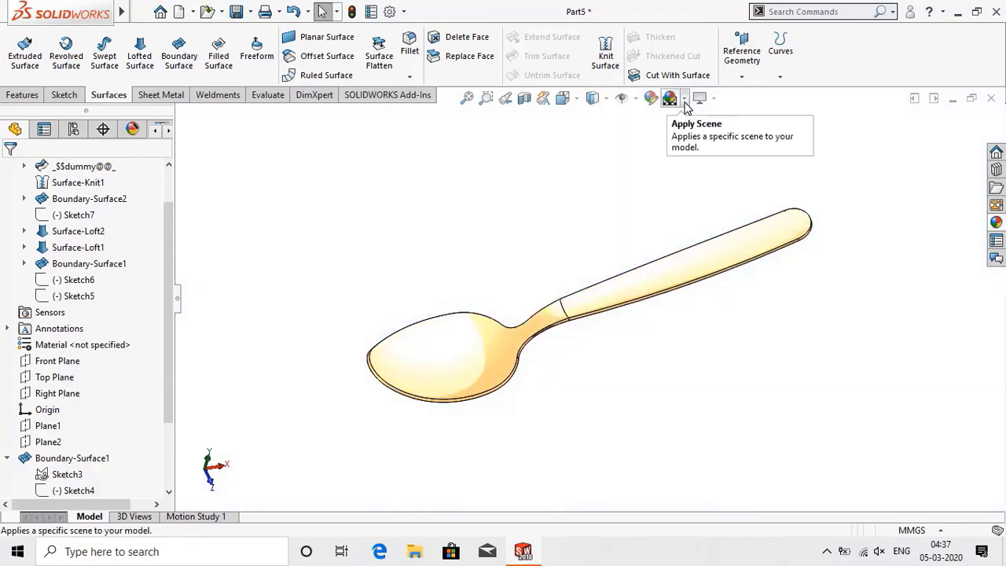
click(684, 100)
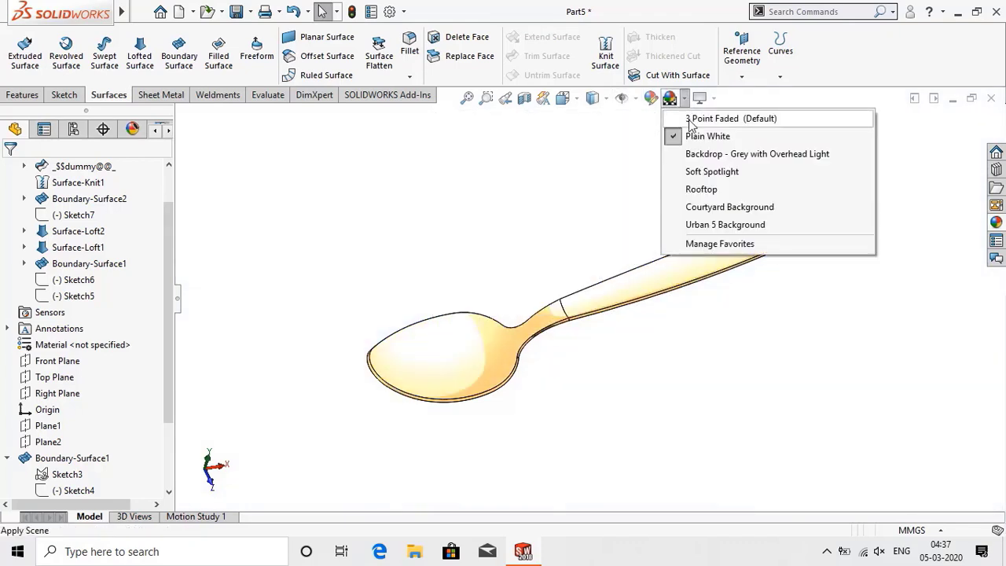
click(714, 153)
middle_drag(799, 171, 783, 199)
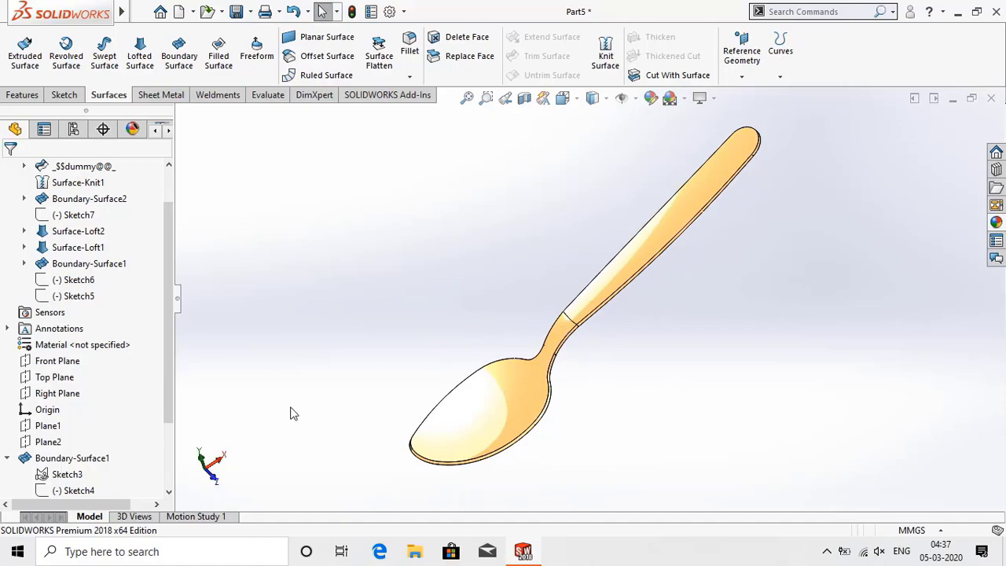